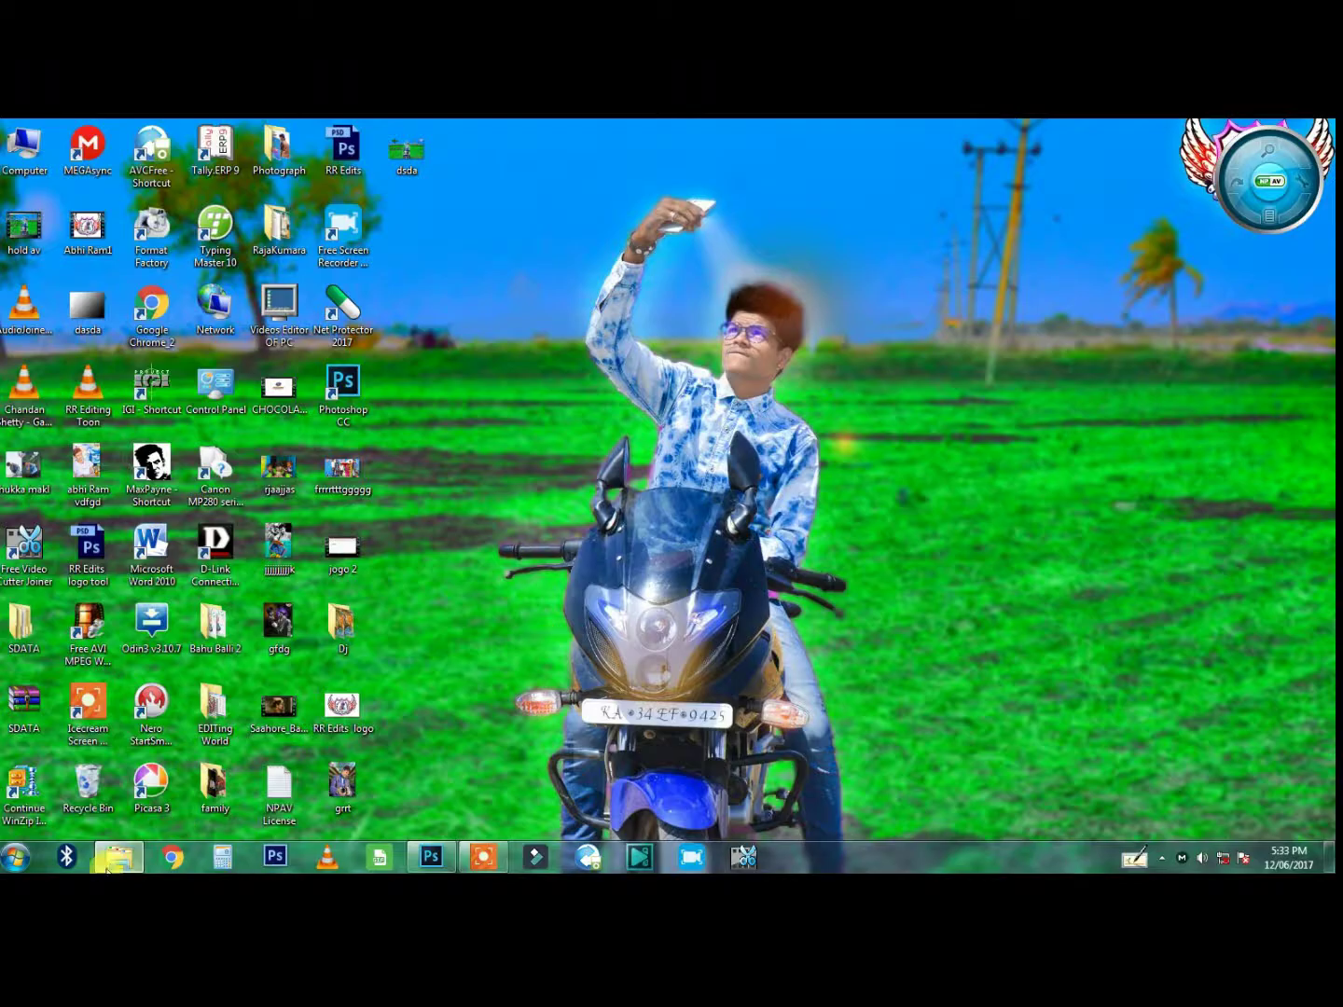
- Drag the 20170610_164527 portrait from the DSLR D3100 folder onto Photoshop
left_click(107, 865)
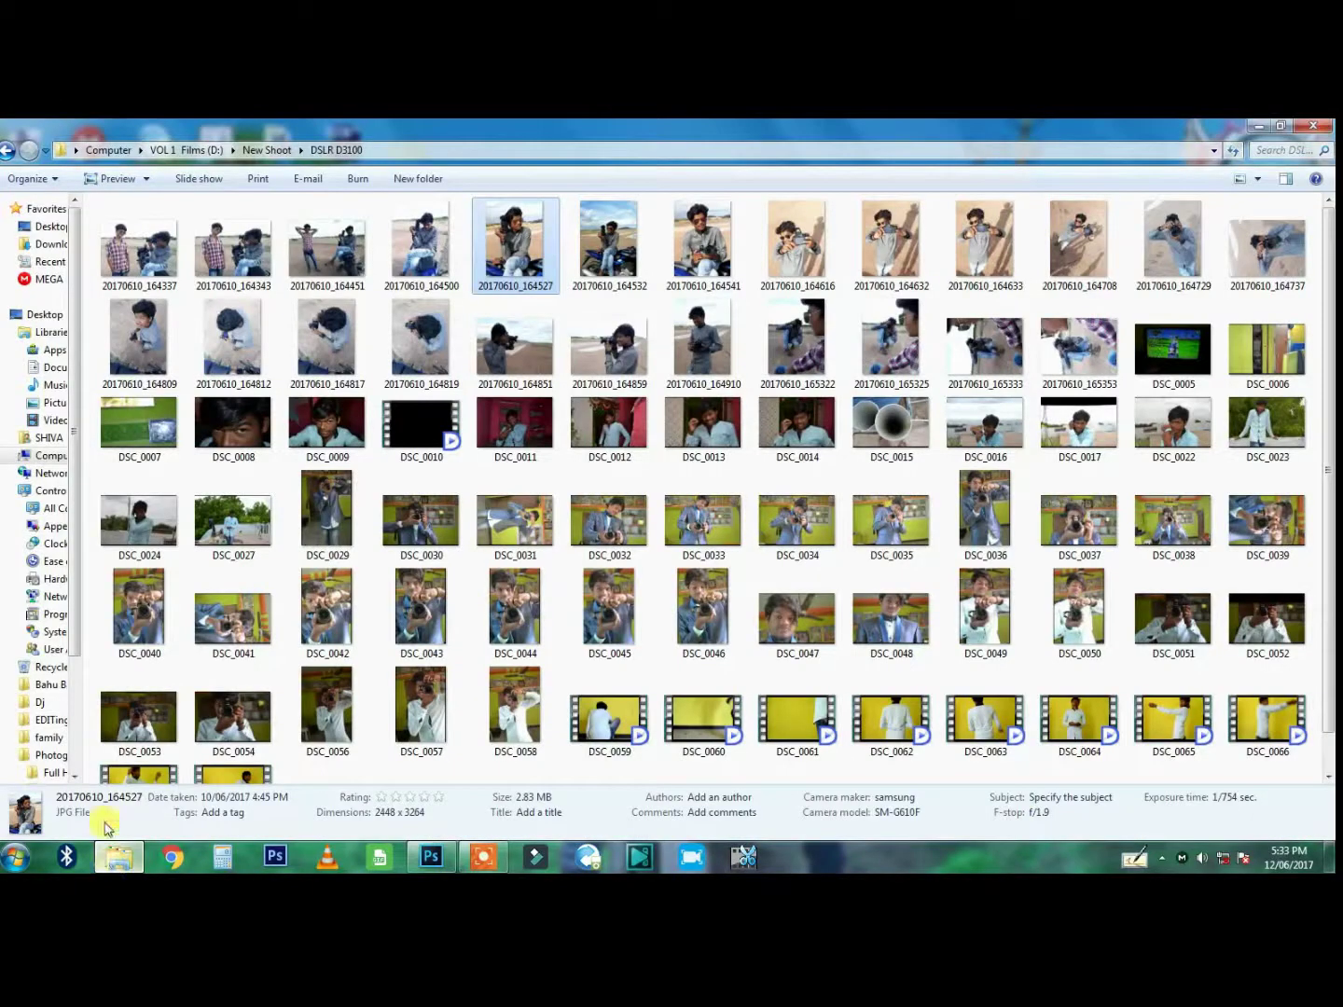
left_click_drag(528, 257, 464, 527)
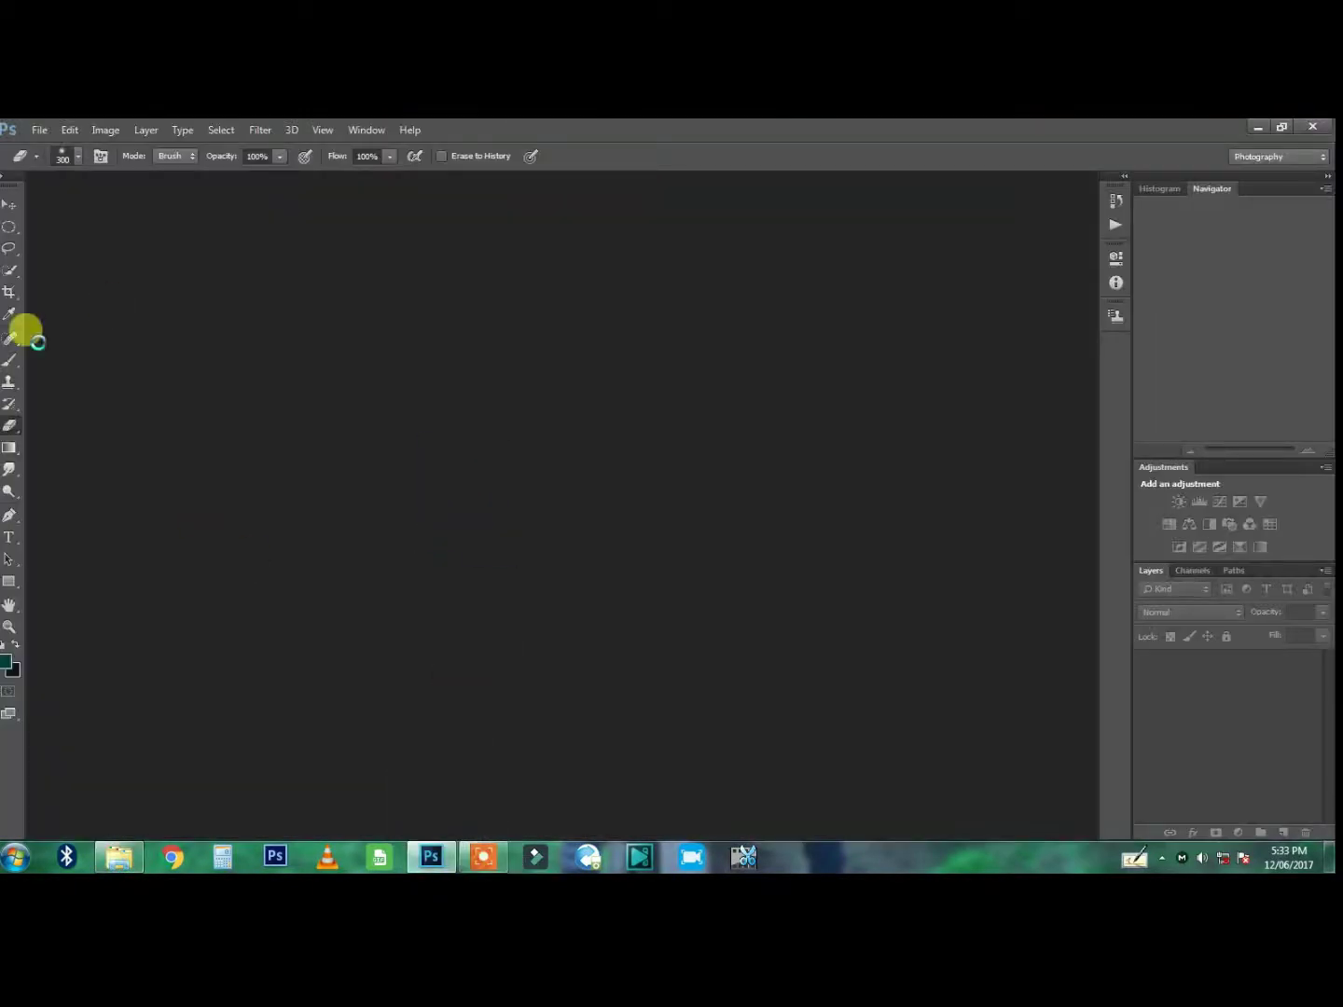
- Open 20170610_164527.jpg in Photoshop as a docked document tab
left_click_drag(116, 312, 336, 398)
left_click(11, 201)
mouse_move(146, 180)
left_mouse_down()
mouse_move(155, 216)
mouse_move(196, 179)
left_mouse_up()
- Unlock the Background as Layer 0 and select the entire image
left_click(10, 270)
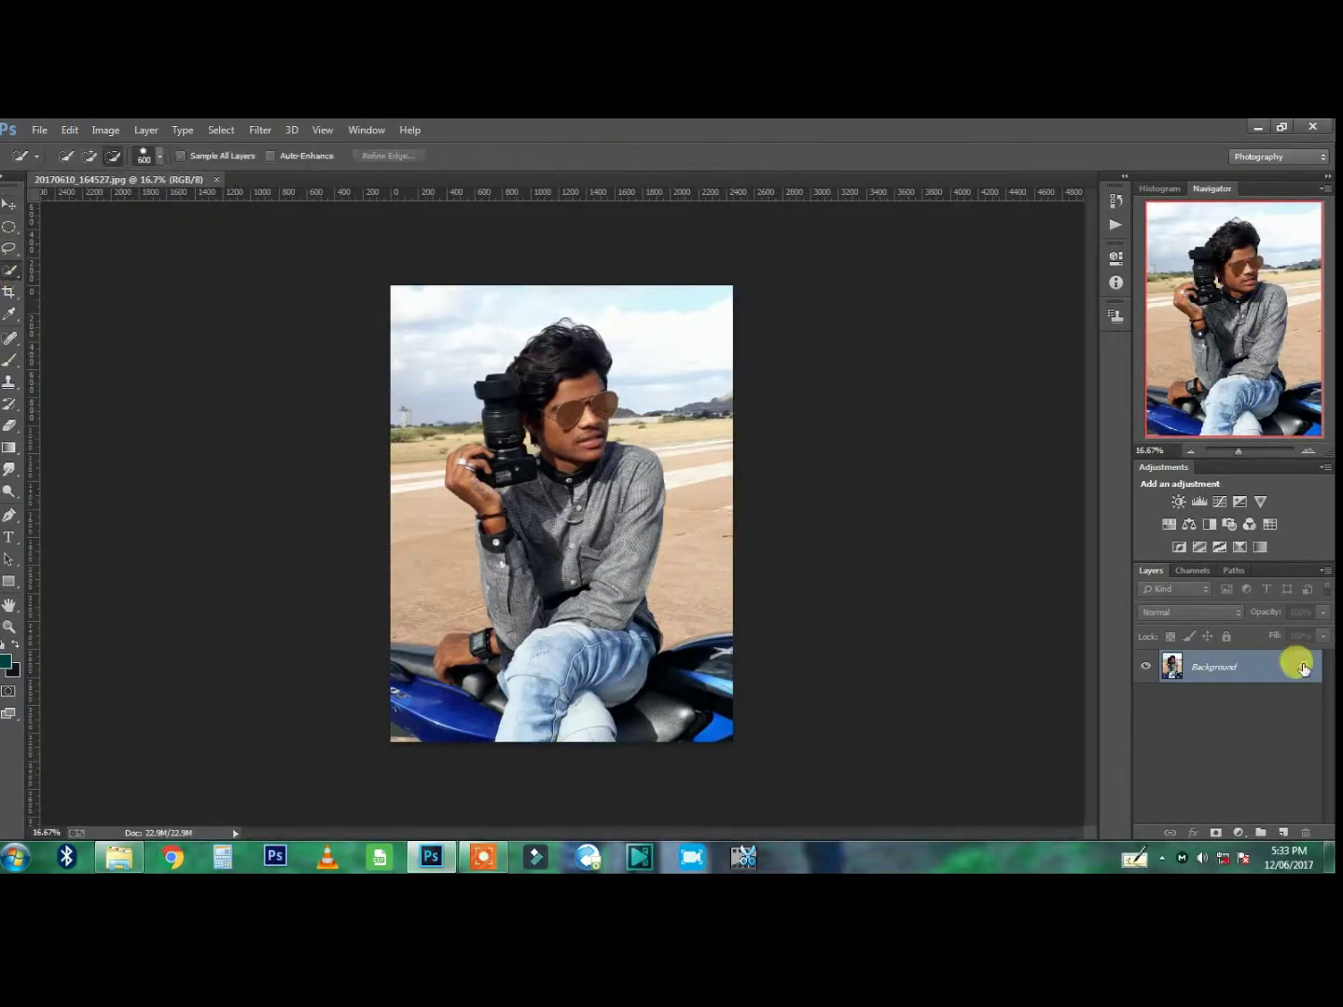
left_click(1304, 667)
key("ctrl+a")
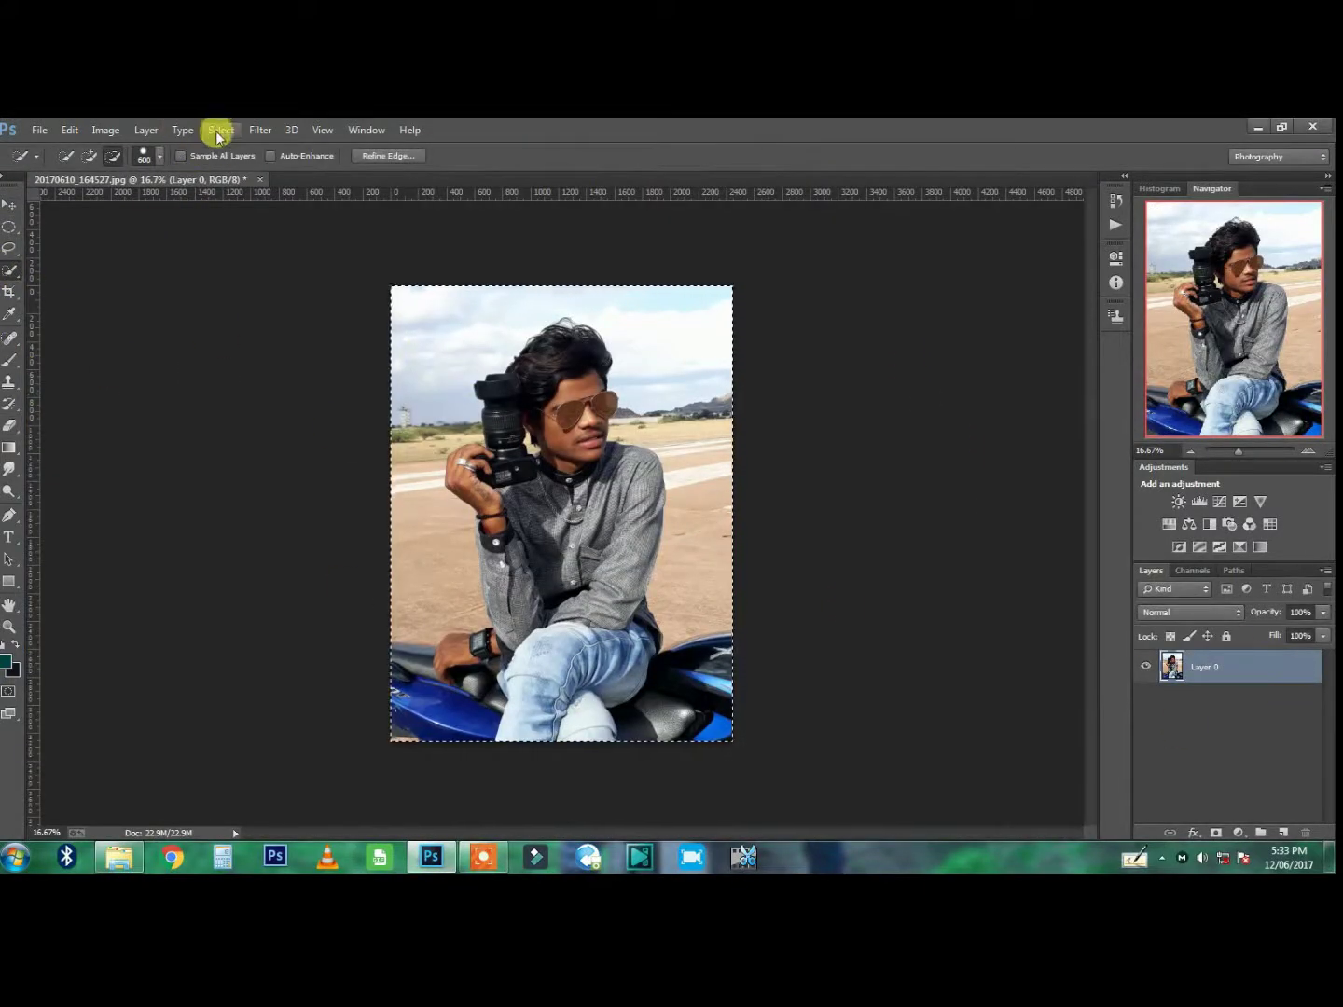
left_click(220, 131)
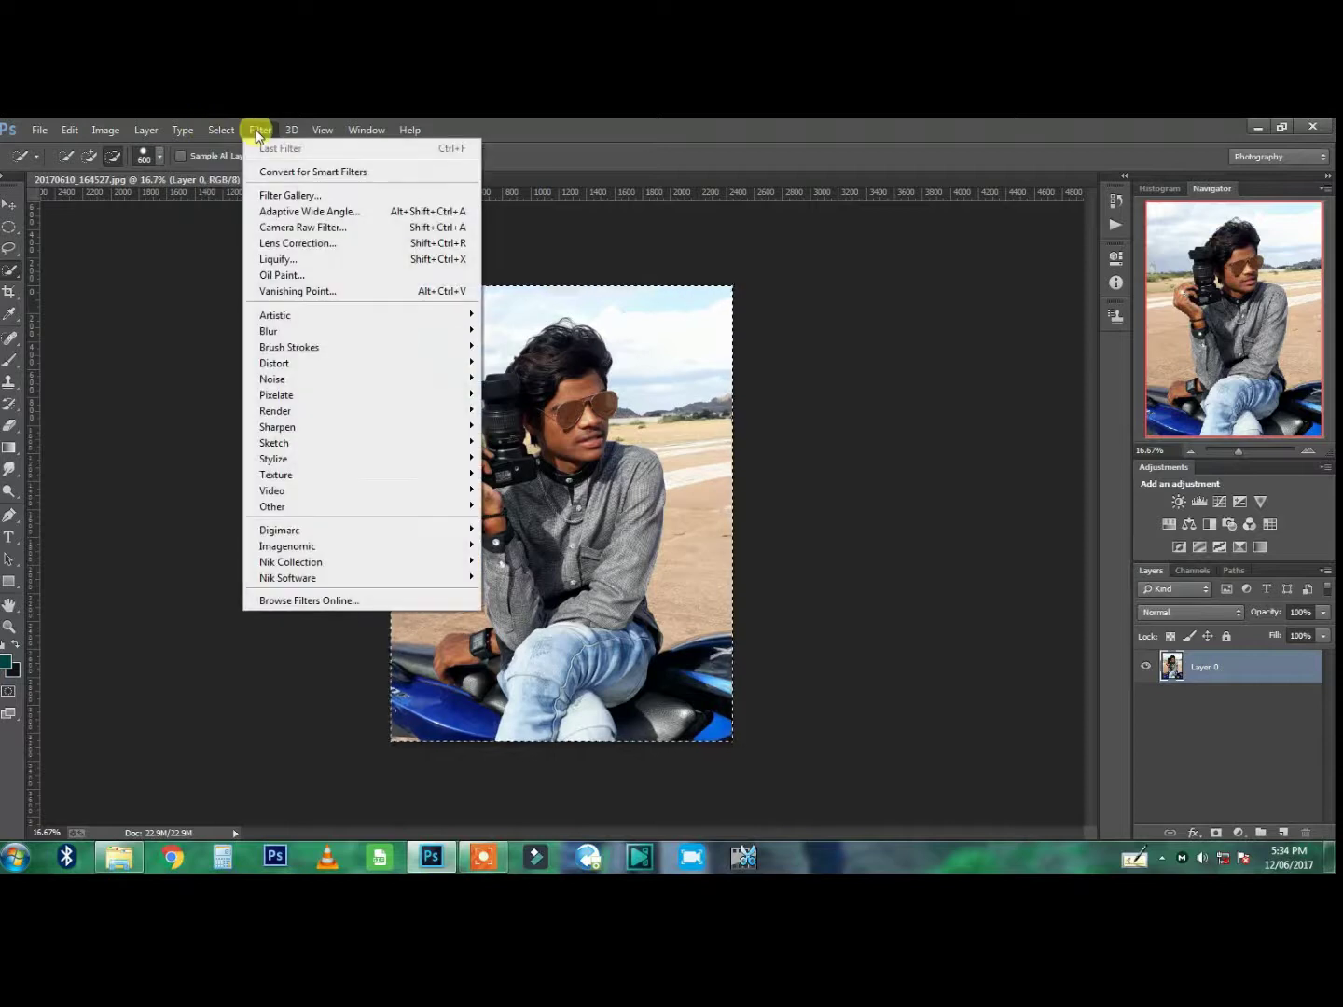
left_click(130, 309)
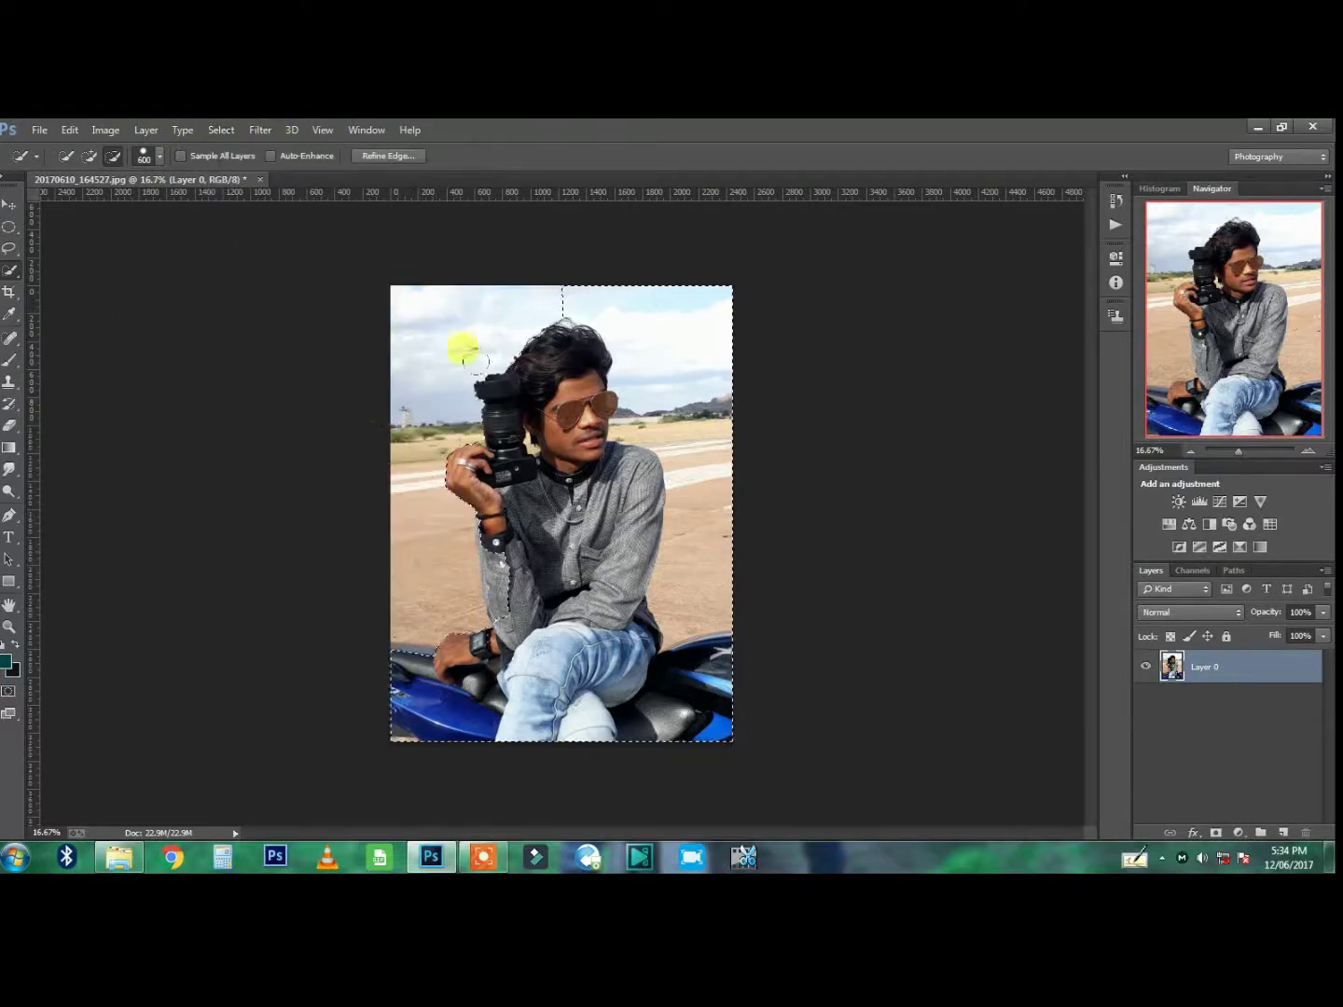
- Quick-select the person down to the bike, trimming the left sleeve and adding the hair top
mouse_move(359, 484)
left_mouse_down()
mouse_move(690, 364)
mouse_move(690, 405)
mouse_move(714, 442)
left_mouse_up()
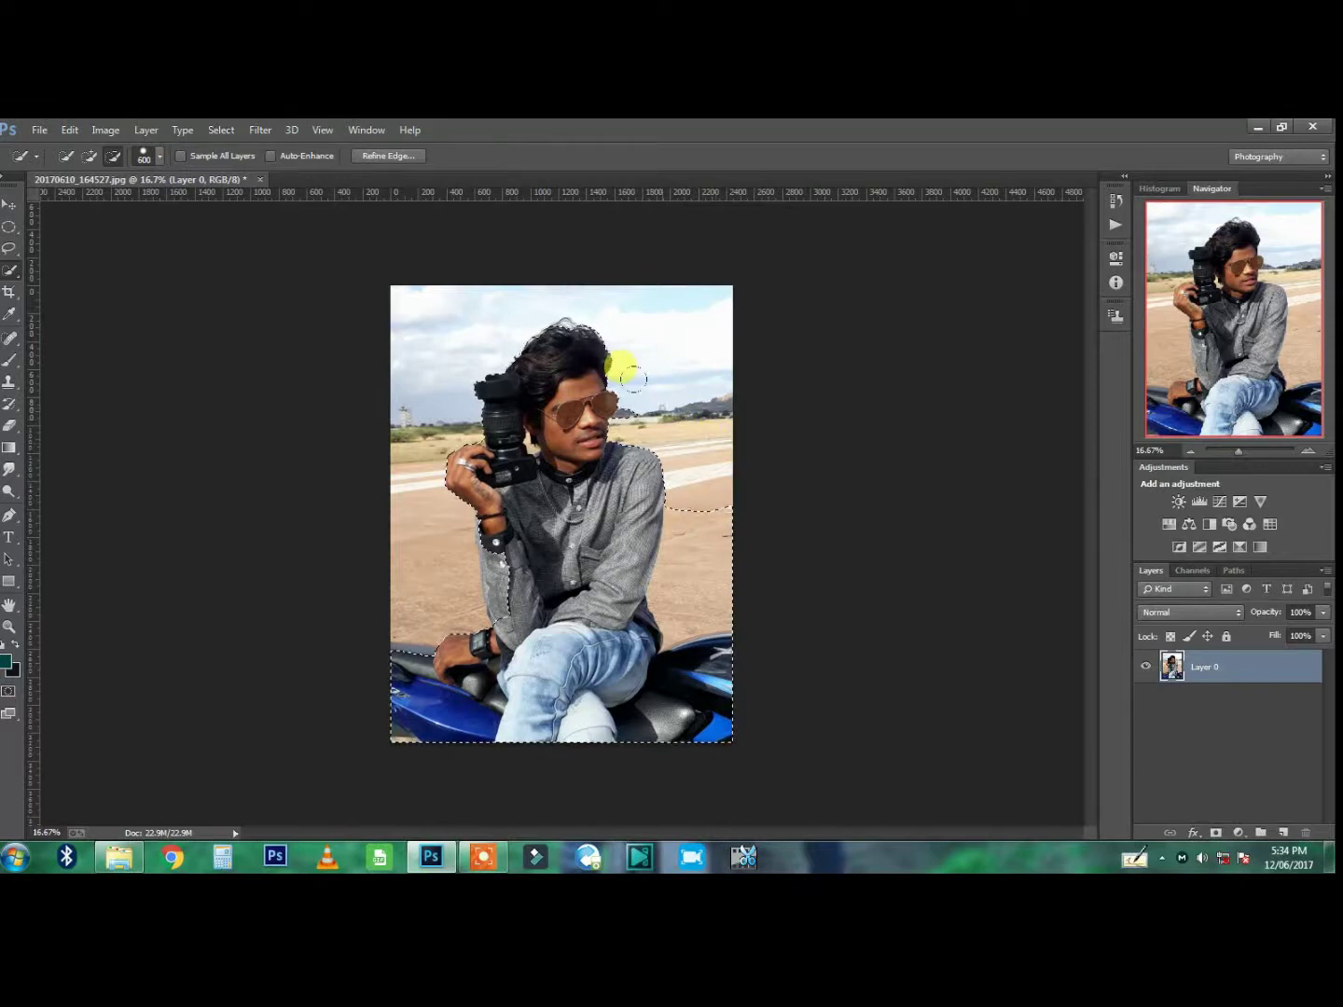
left_click_drag(621, 365, 675, 546)
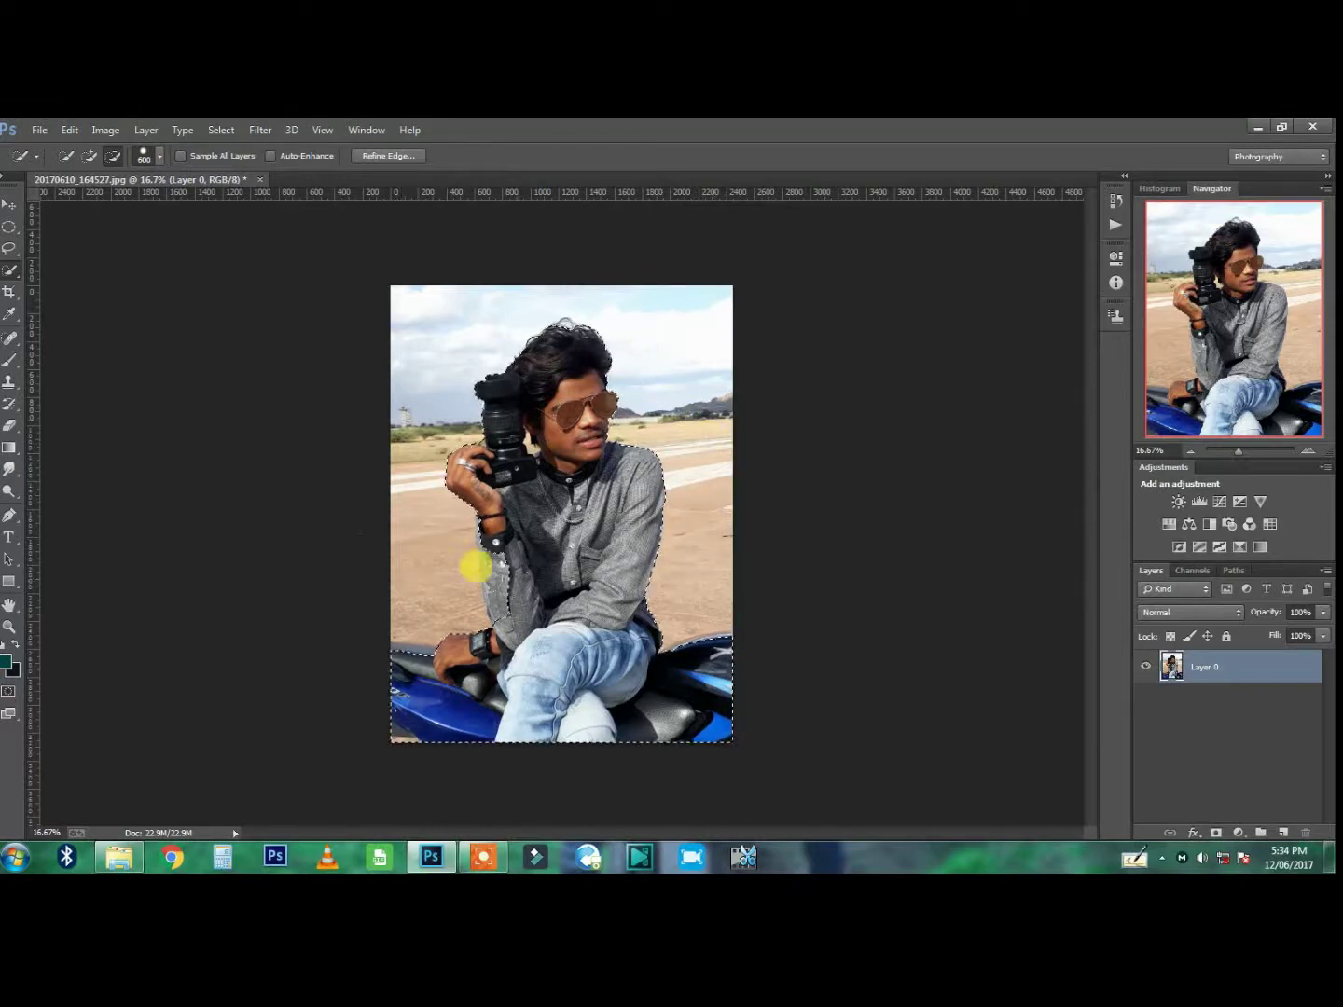
scroll(474, 565, "up", 3)
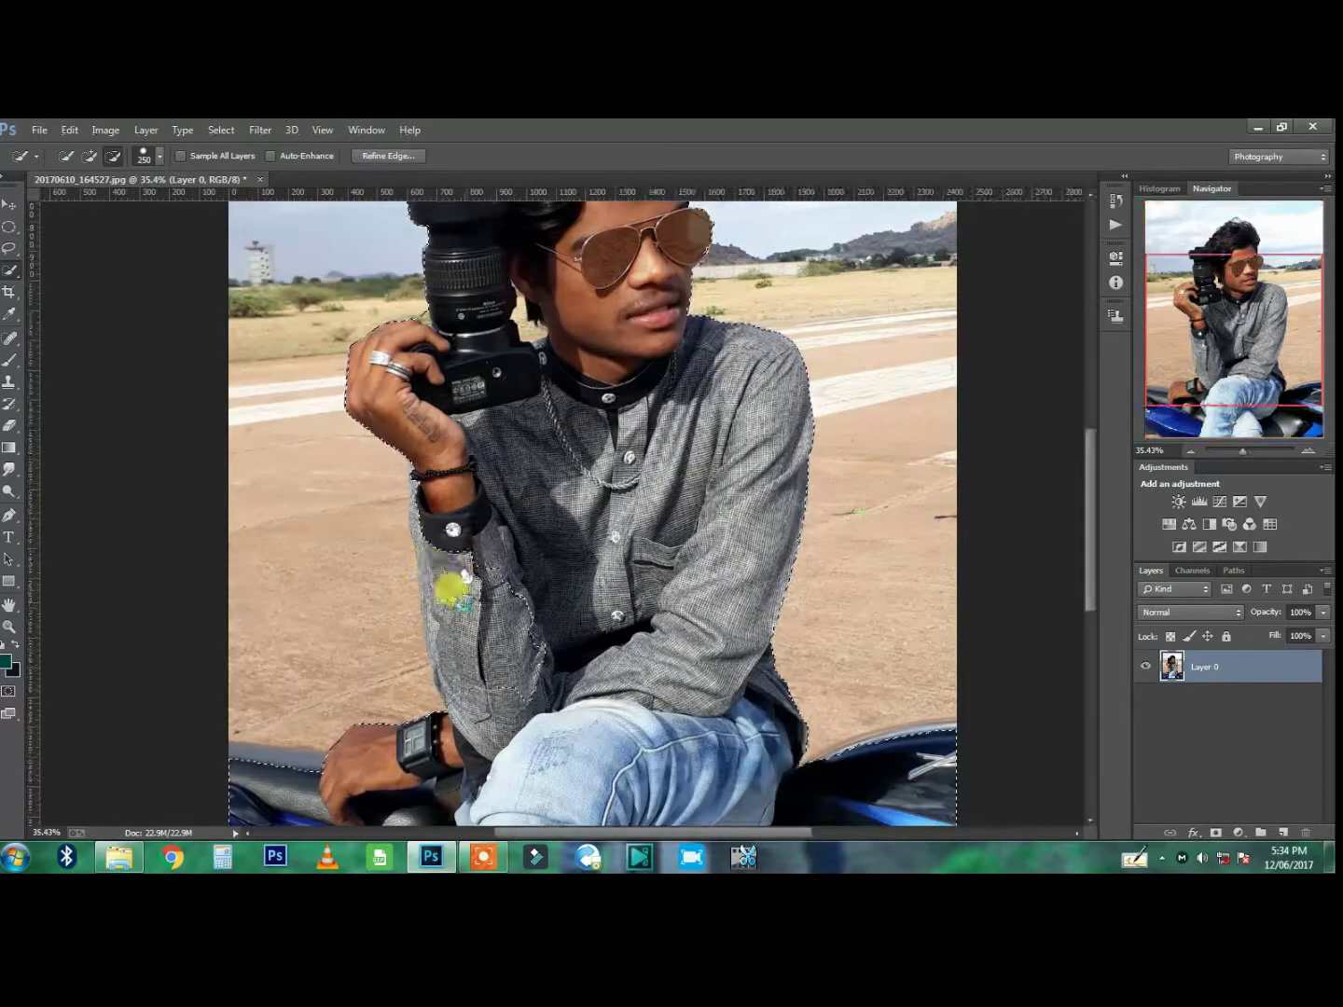
mouse_move(450, 588)
left_mouse_down()
mouse_move(448, 501)
mouse_move(476, 676)
left_mouse_up()
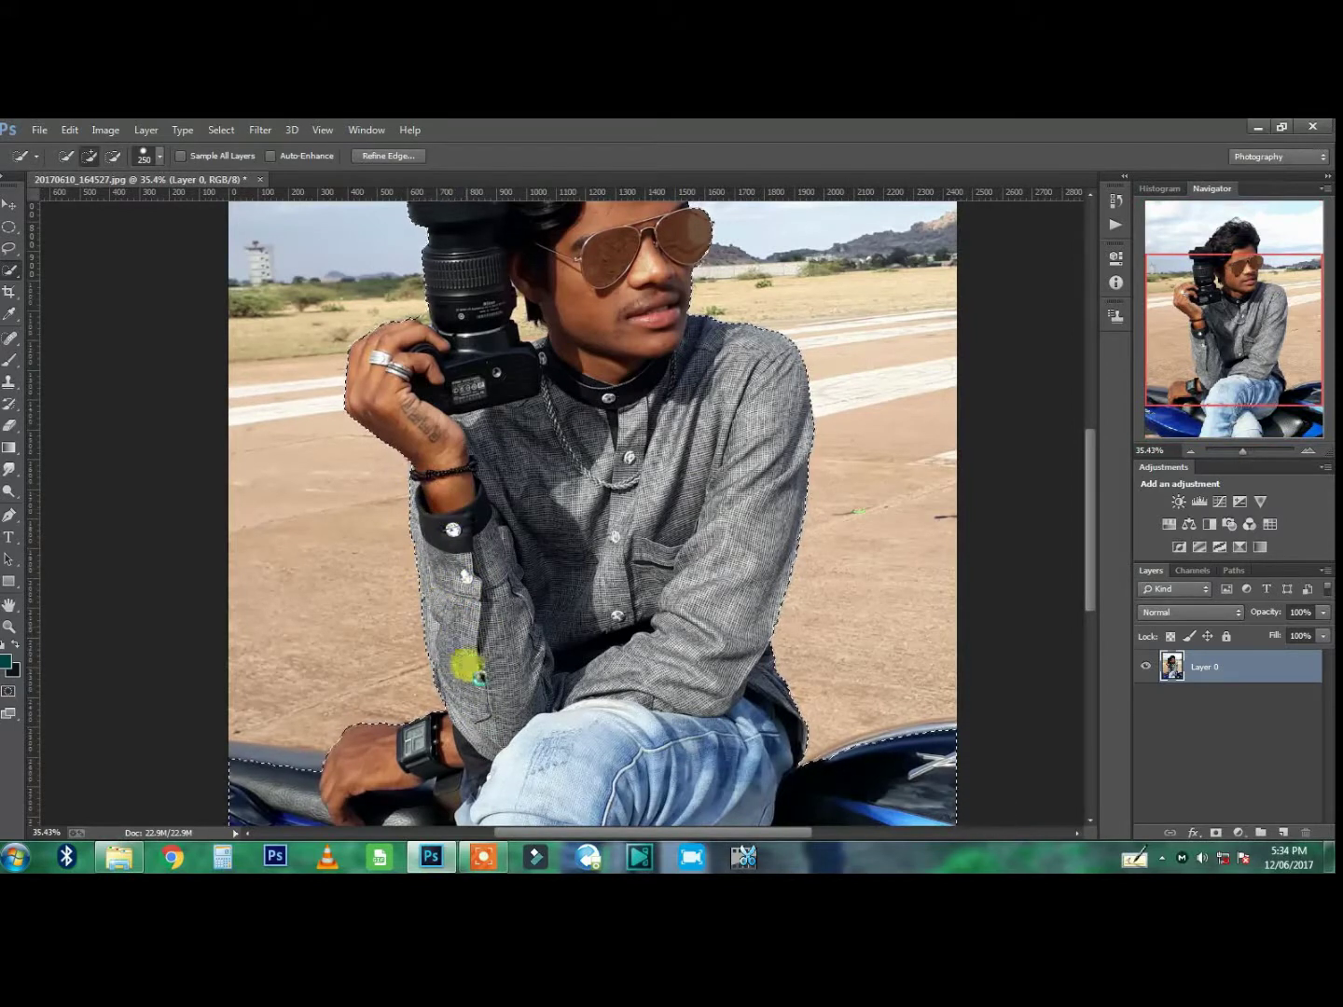
scroll(559, 597, "up", 3)
scroll(666, 534, "up", 2)
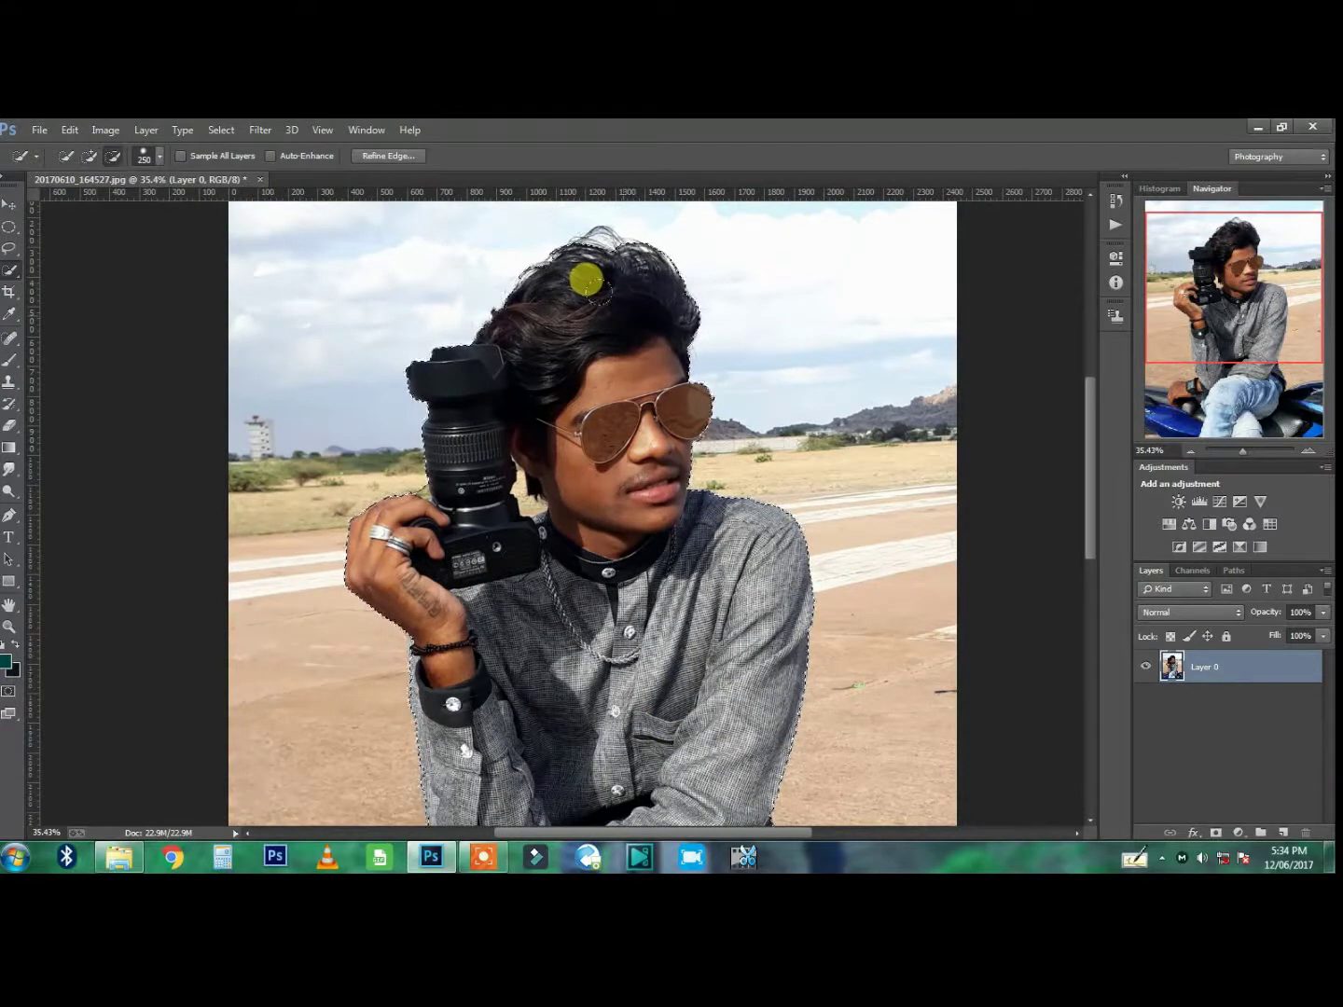
left_click_drag(586, 278, 579, 289)
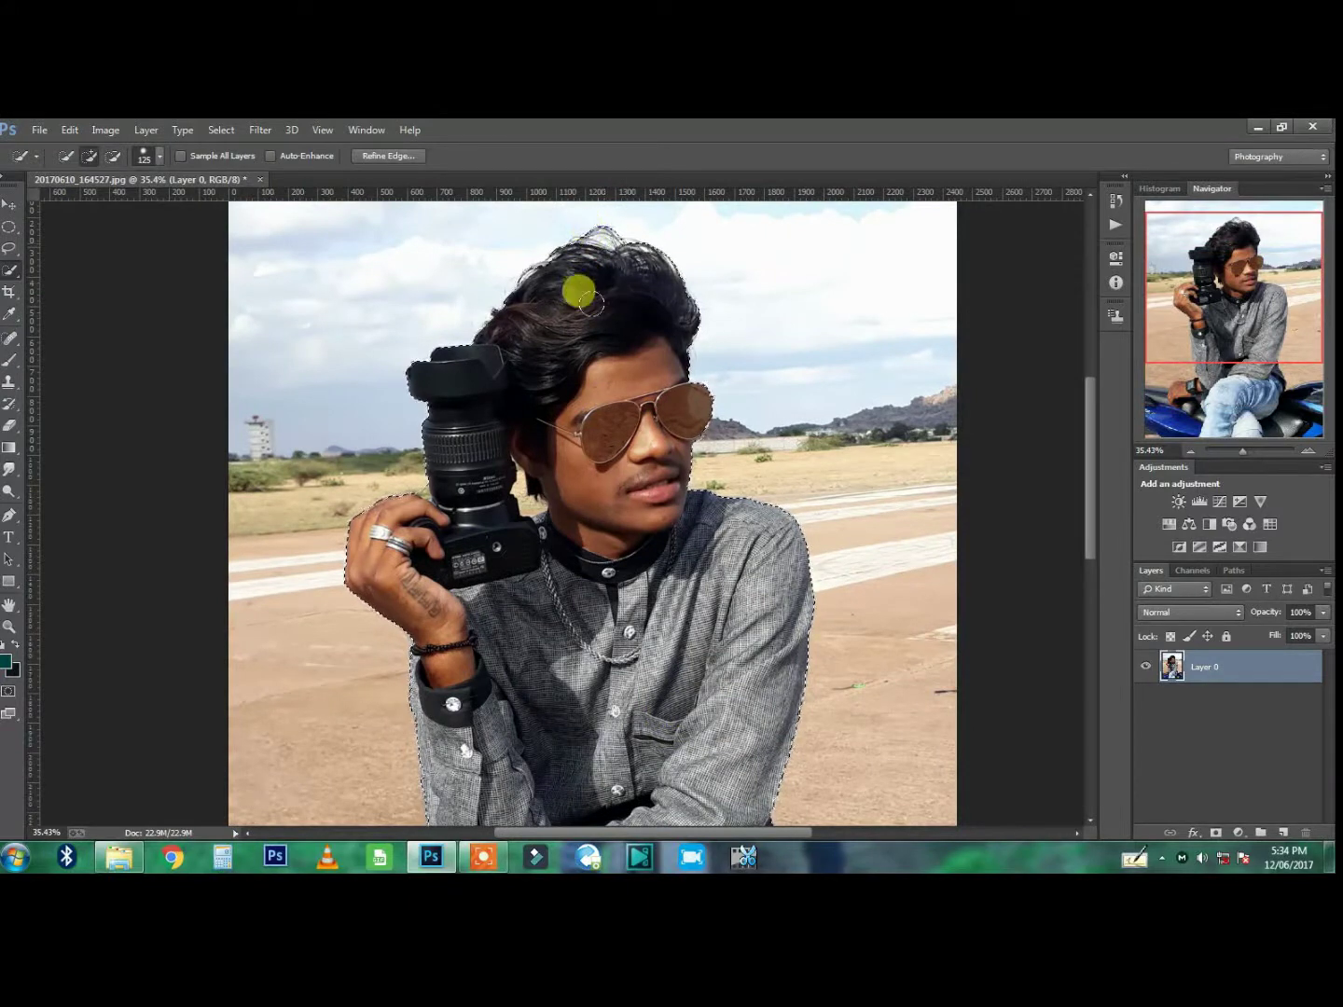
- With a smaller brush, subtract background beside the camera, neck and right sunglasses lens
key("bracketleft")
key("bracketleft")
key("bracketleft")
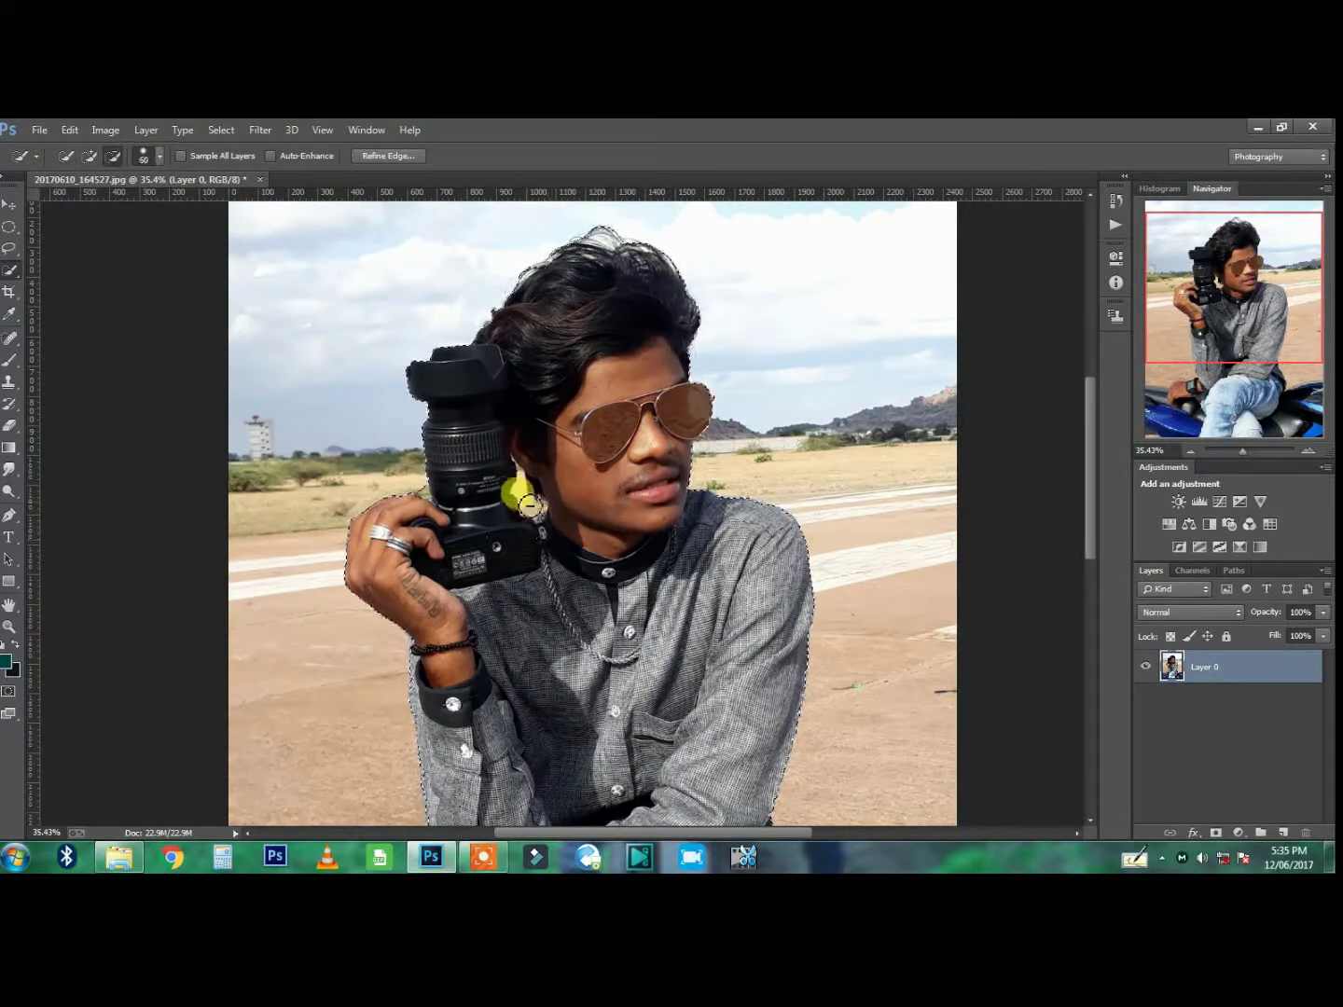
left_click_drag(535, 512, 548, 530)
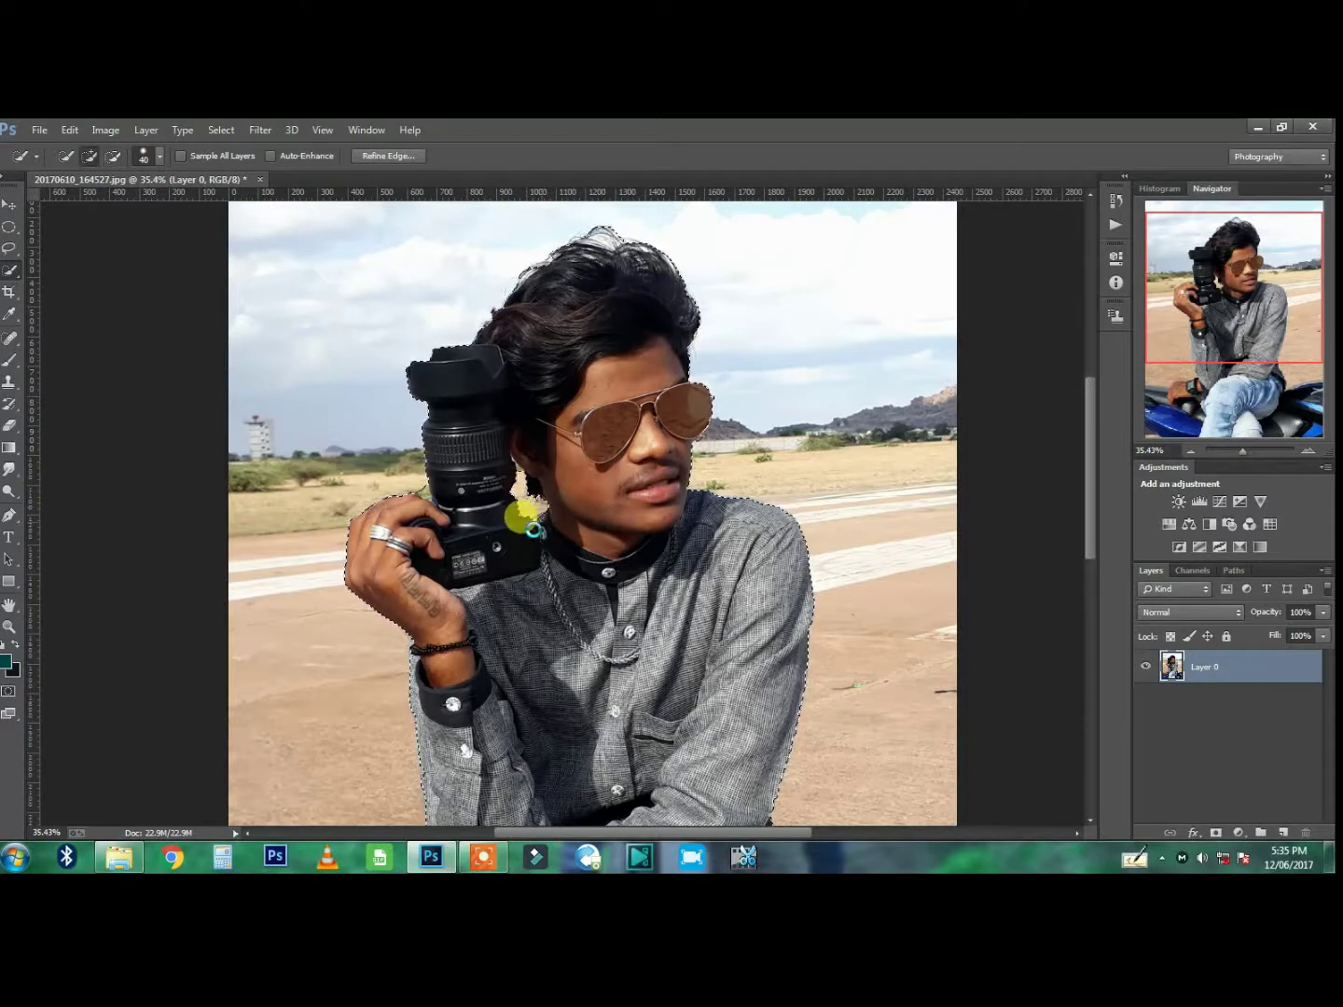
left_click(760, 535, "alt")
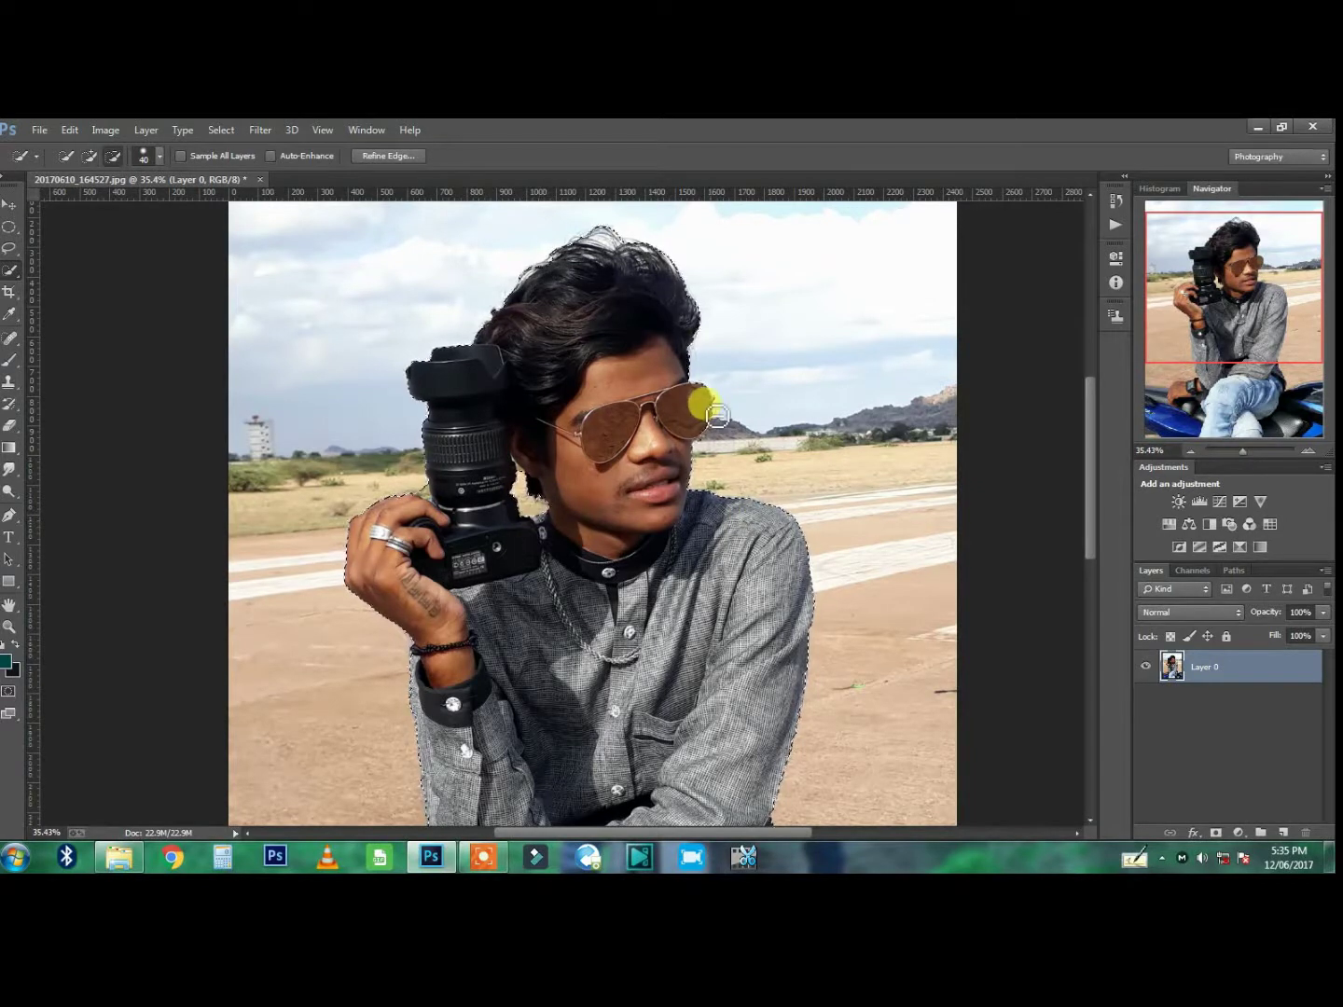
scroll(700, 378, "up", 1)
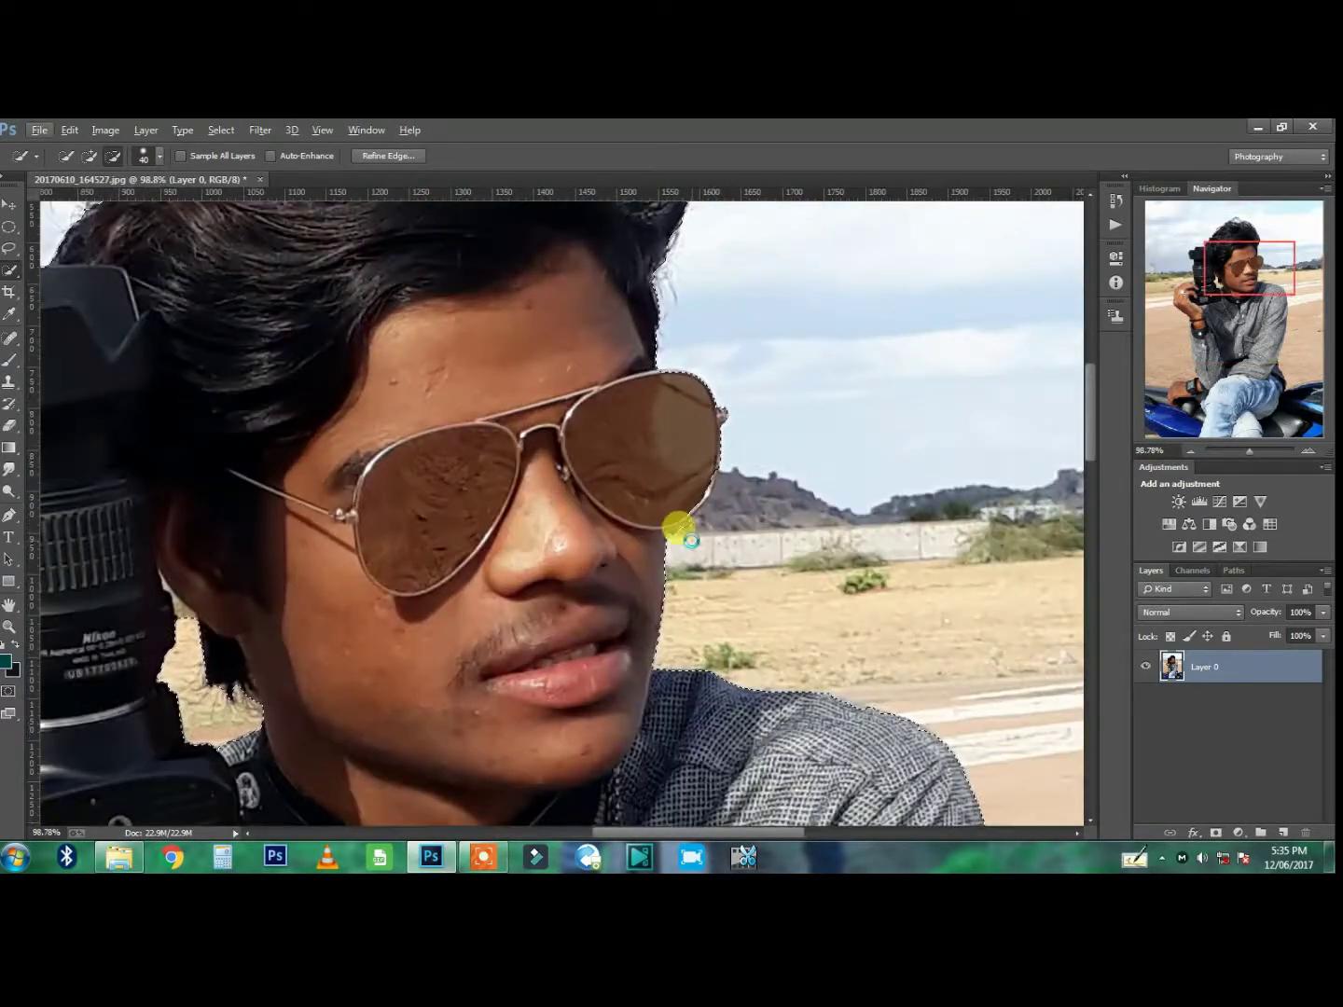
left_click_drag(691, 540, 693, 478)
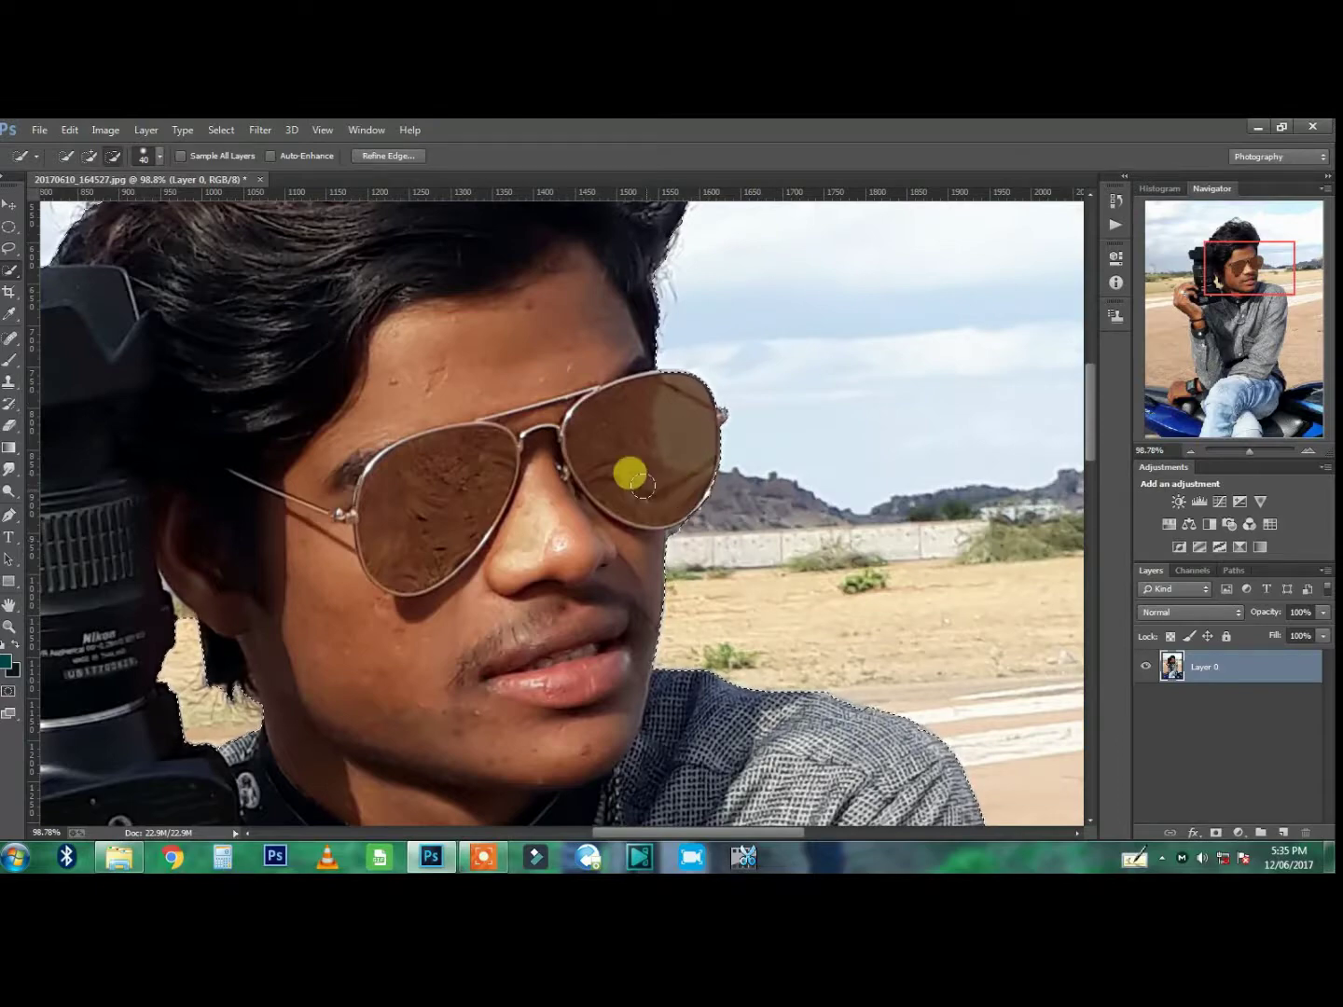
scroll(629, 458, "up", 3)
scroll(629, 458, "up", 2)
scroll(629, 457, "down", 4)
scroll(627, 511, "down", 5)
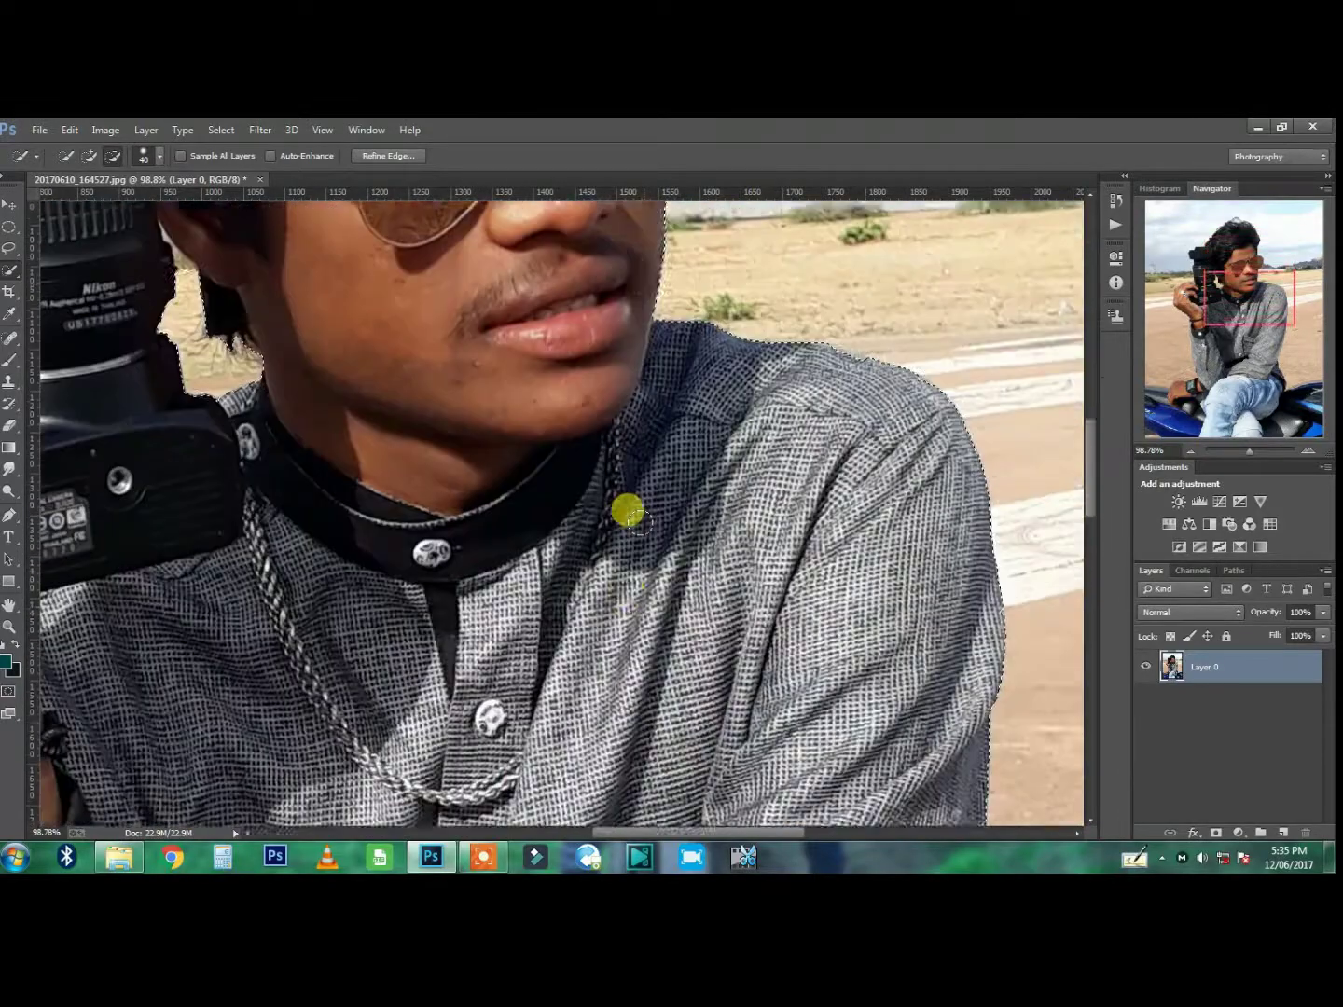
scroll(627, 510, "down", 3)
scroll(627, 511, "down", 3)
scroll(627, 511, "down", 2)
scroll(625, 513, "down", 2)
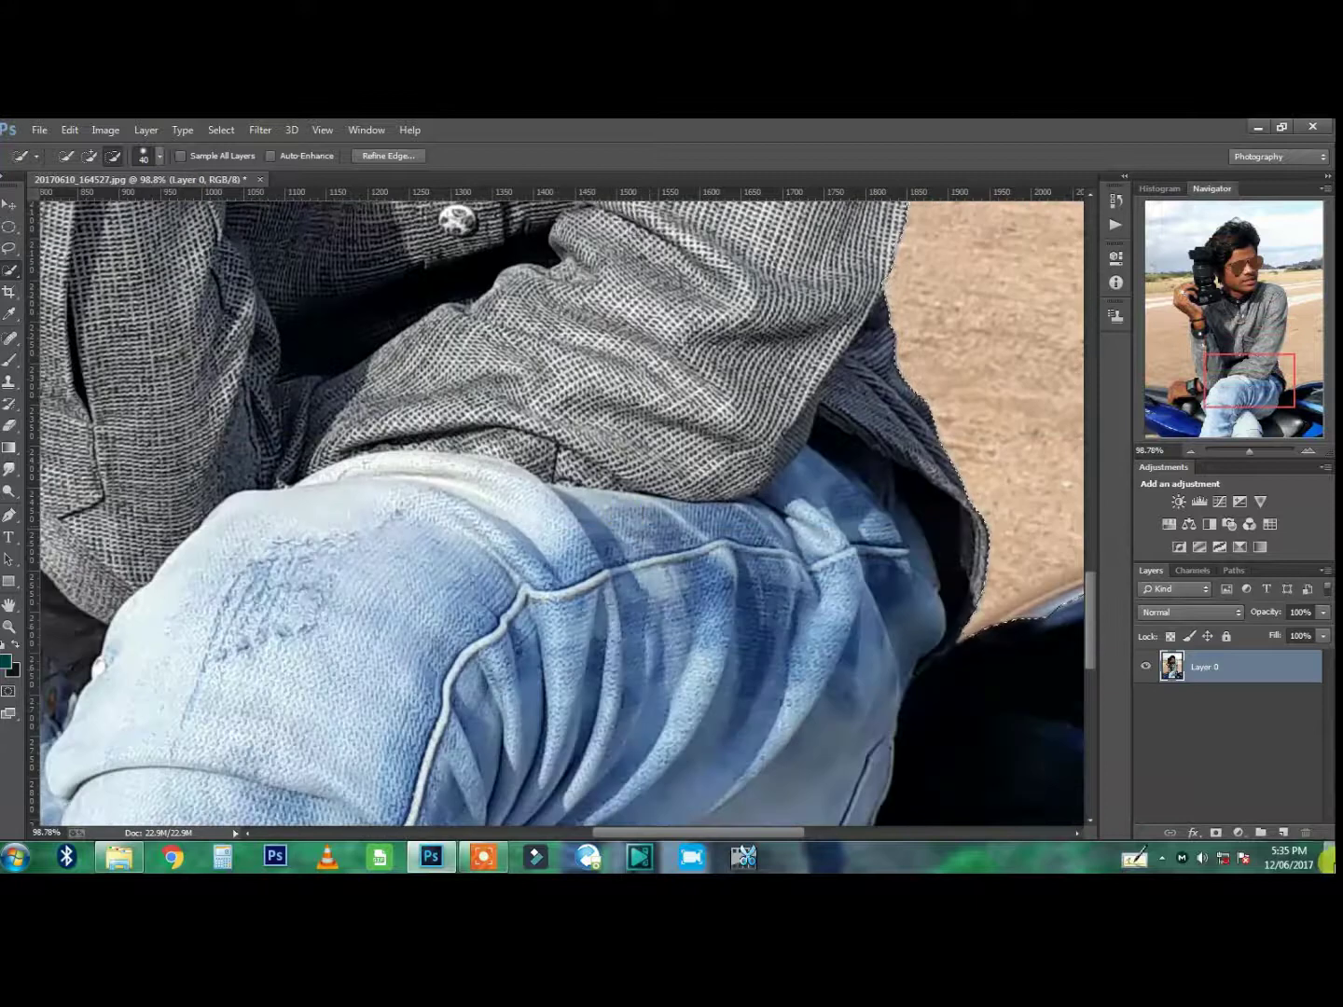
scroll(961, 644, "right", 3)
scroll(968, 639, "right", 2)
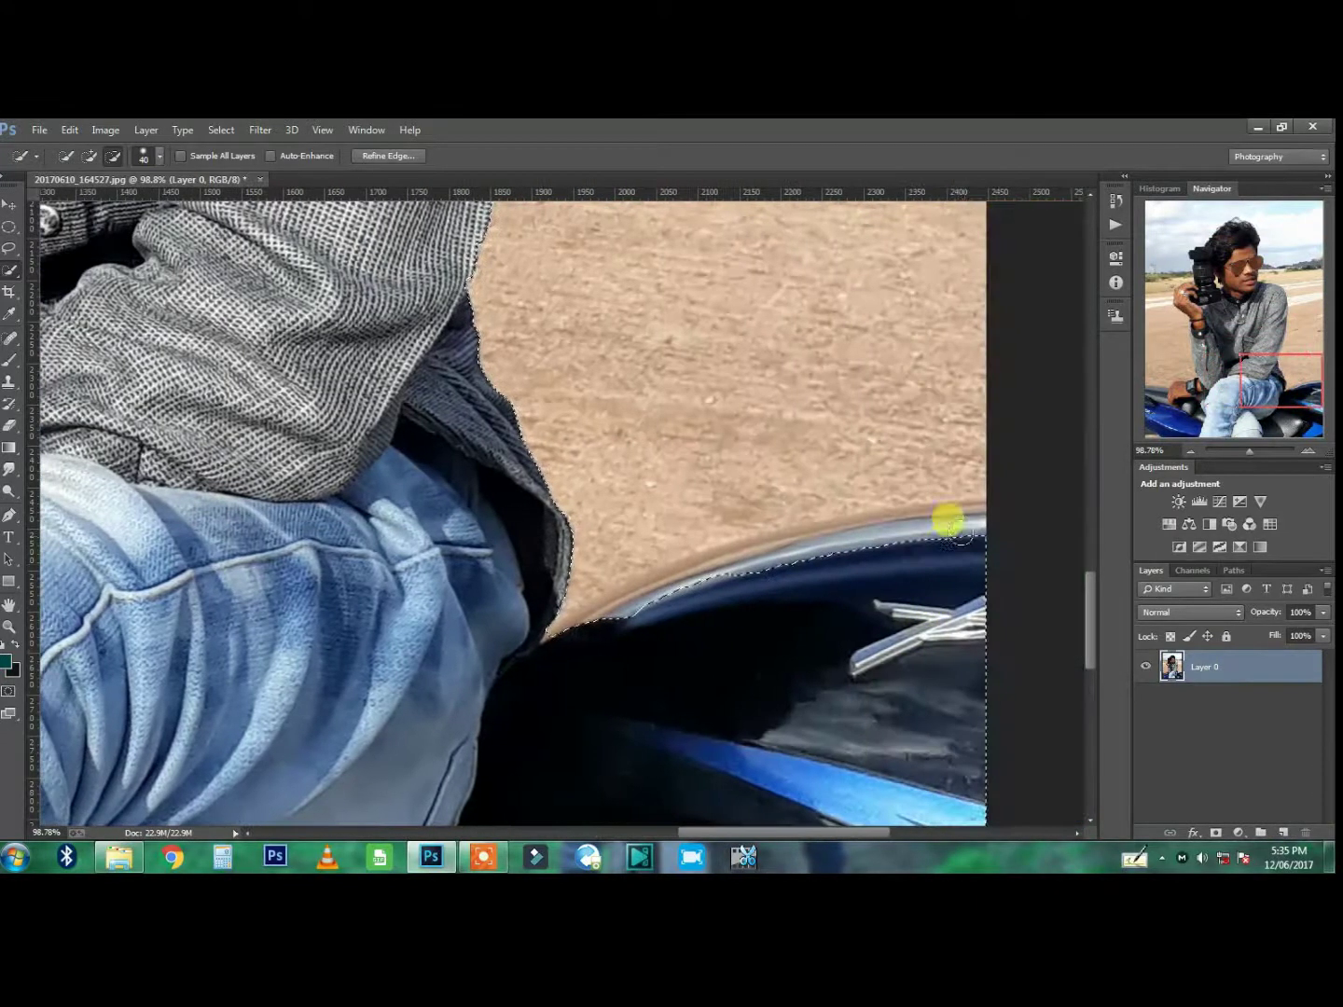
- Add the motorbike seat edge to the selection and refine its left corner
mouse_move(967, 525)
left_mouse_down()
mouse_move(653, 575)
mouse_move(545, 615)
mouse_move(601, 563)
left_mouse_up()
scroll(593, 604, "down", 2)
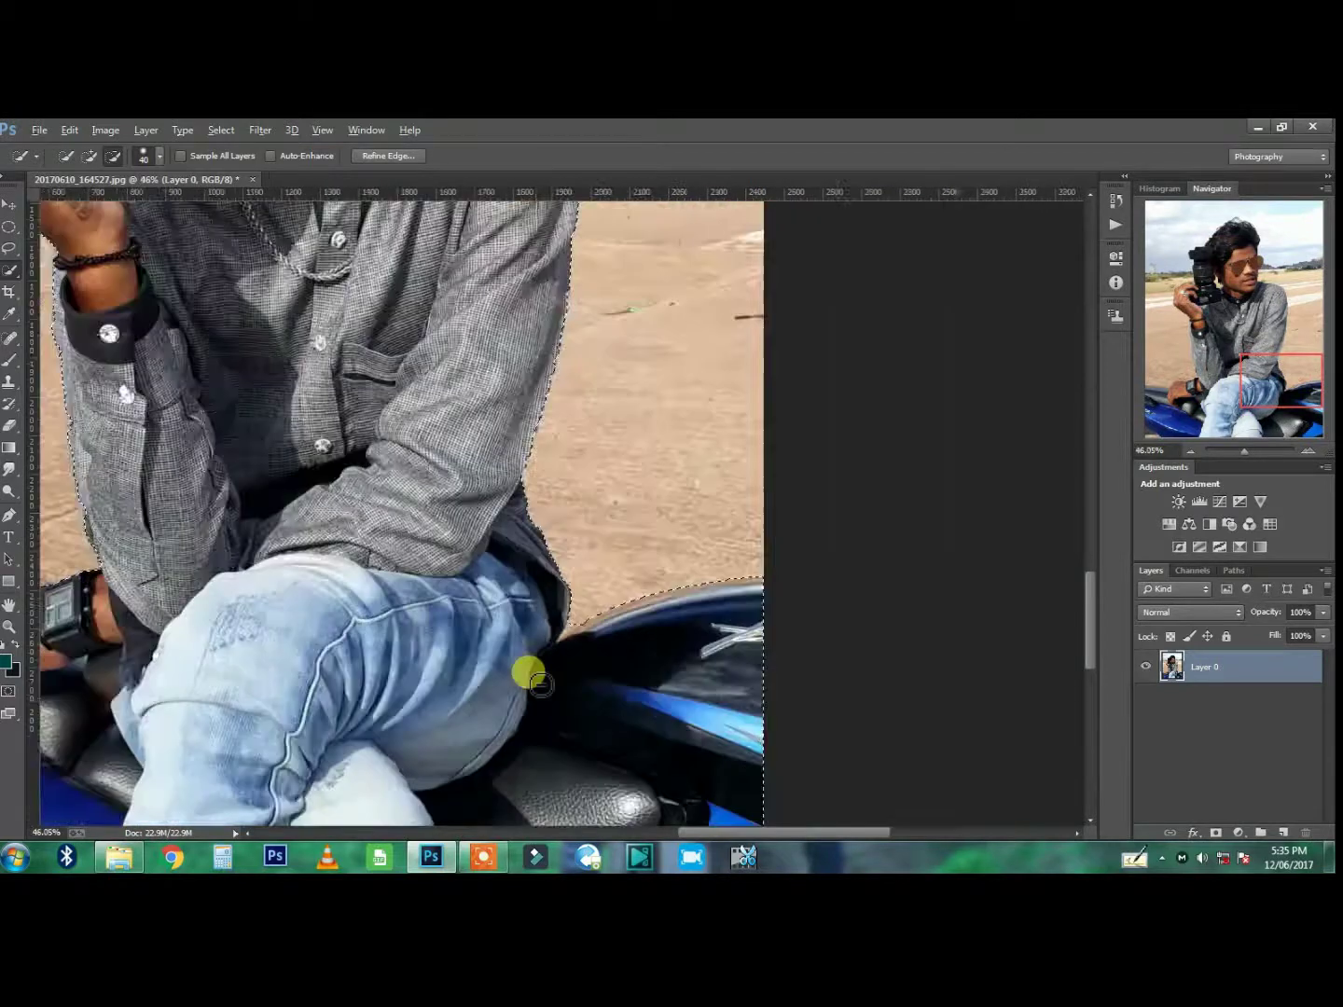
scroll(524, 675, "down", 2)
scroll(149, 653, "up", 1)
scroll(196, 645, "up", 1)
left_click_drag(197, 645, 258, 670)
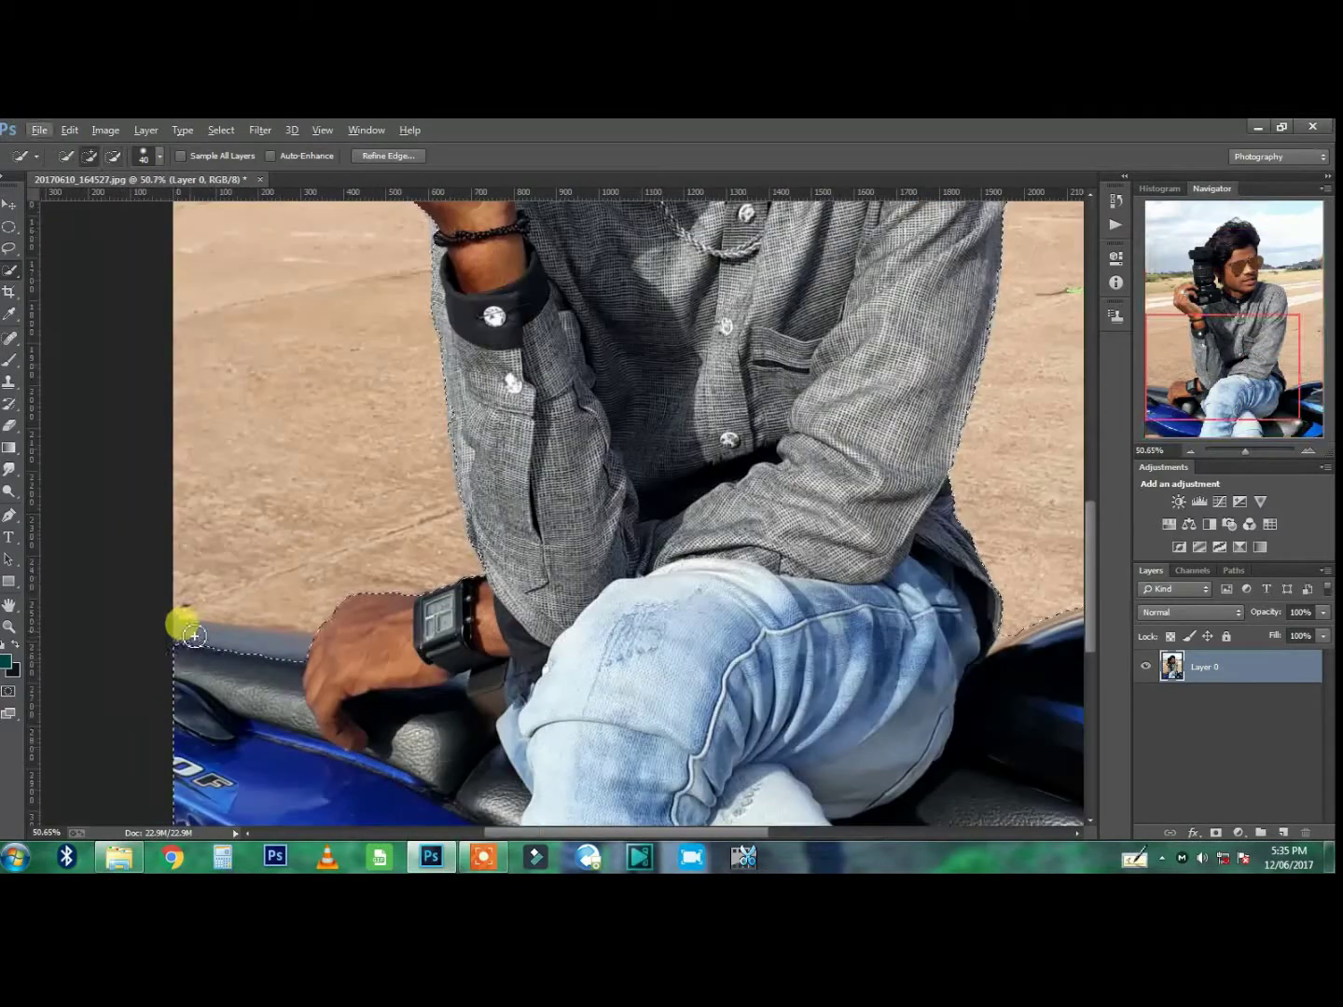
scroll(257, 669, "up", 2)
scroll(365, 651, "up", 2)
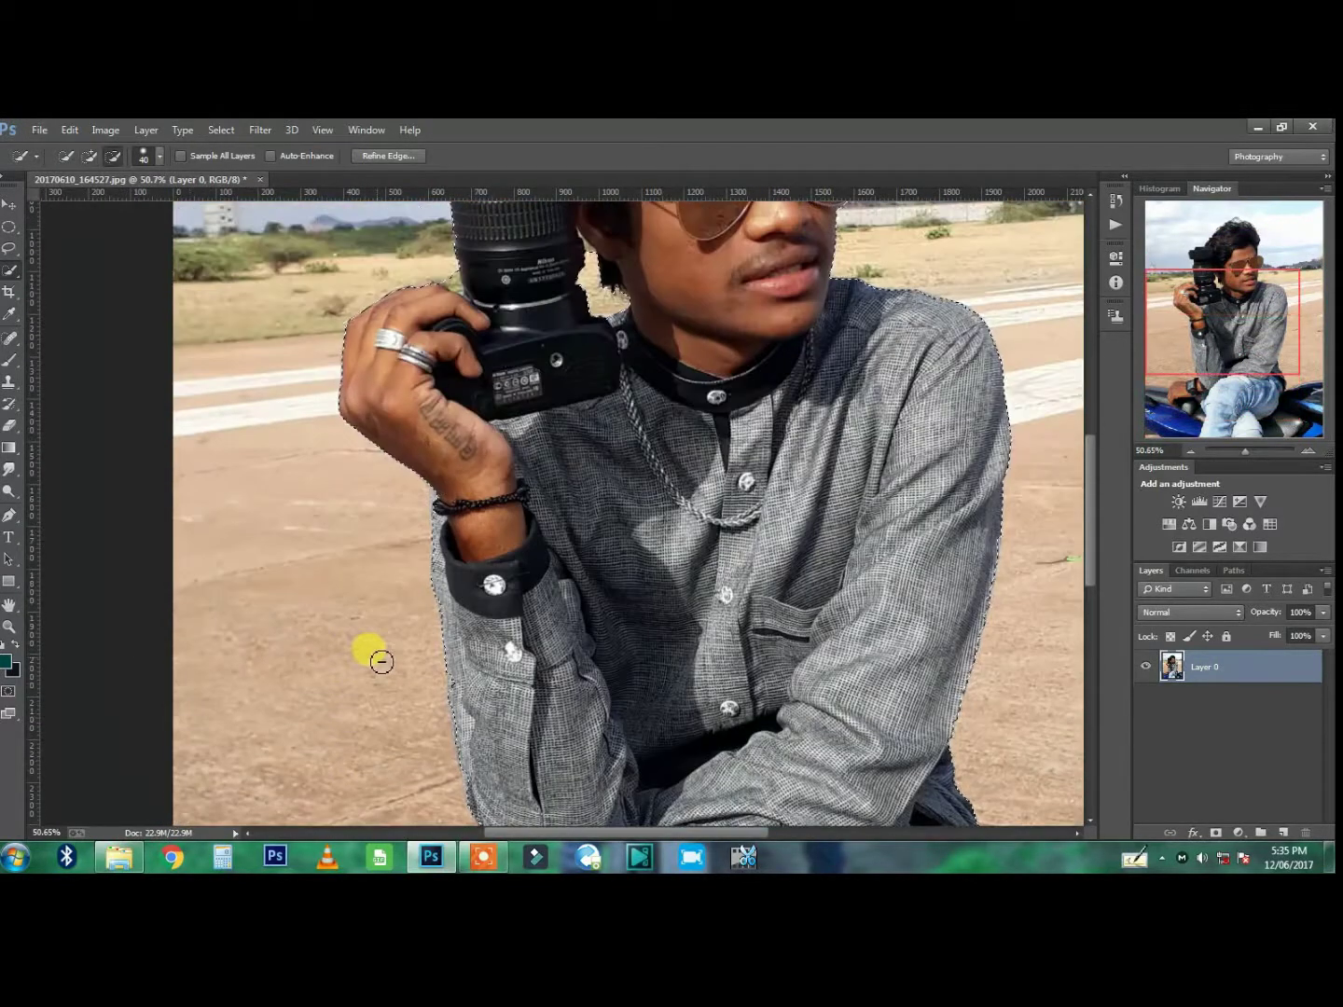
scroll(388, 687, "down", 3)
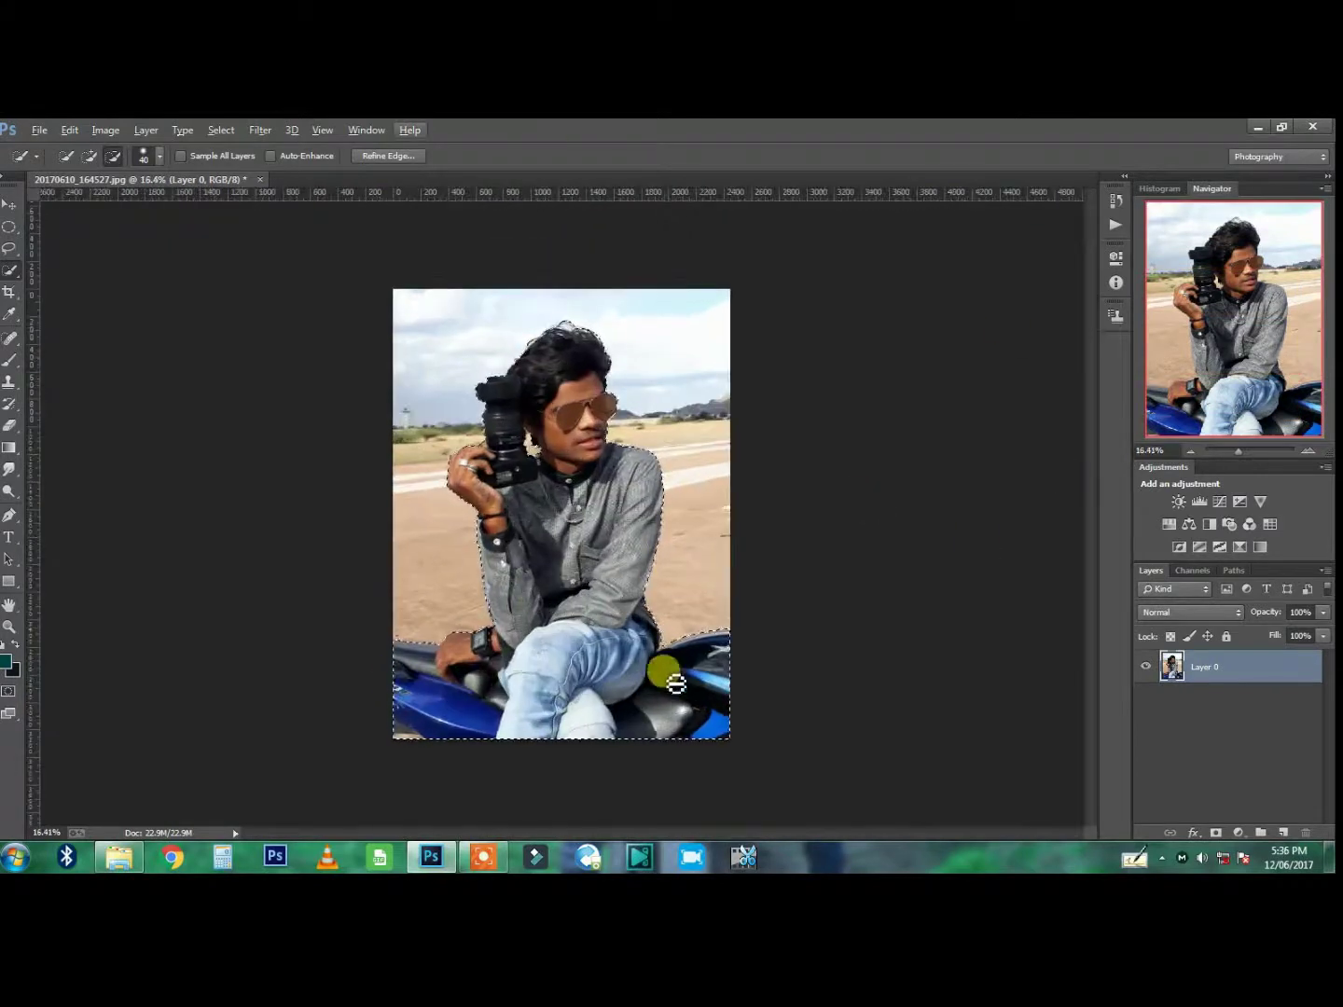
- Copy the selection to Layer 2, toggling Layer 0's visibility to check the cut-out
key("ctrl+j")
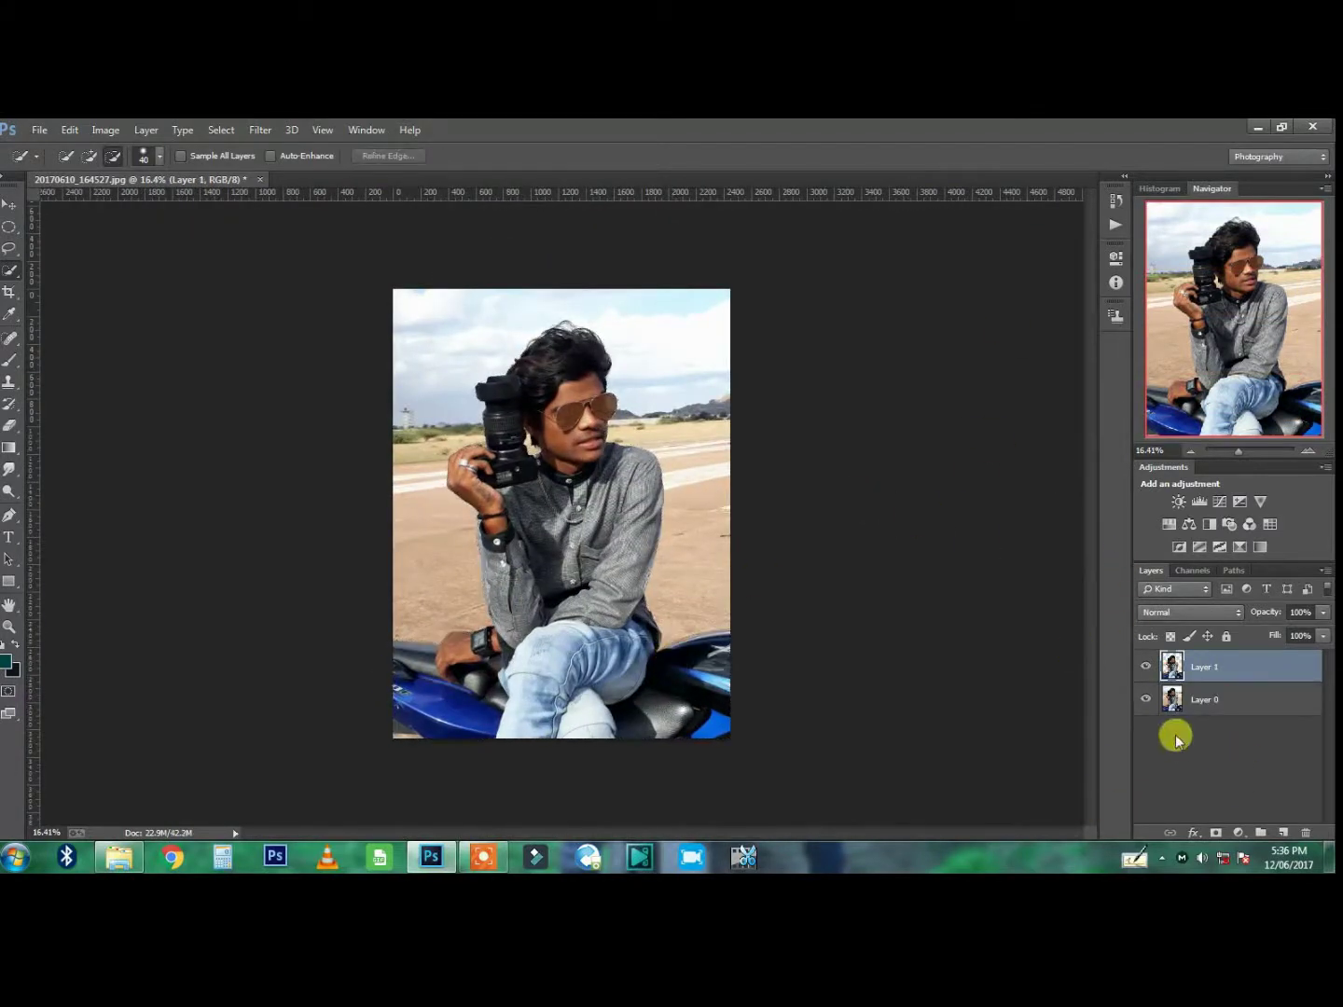
left_click(1146, 699)
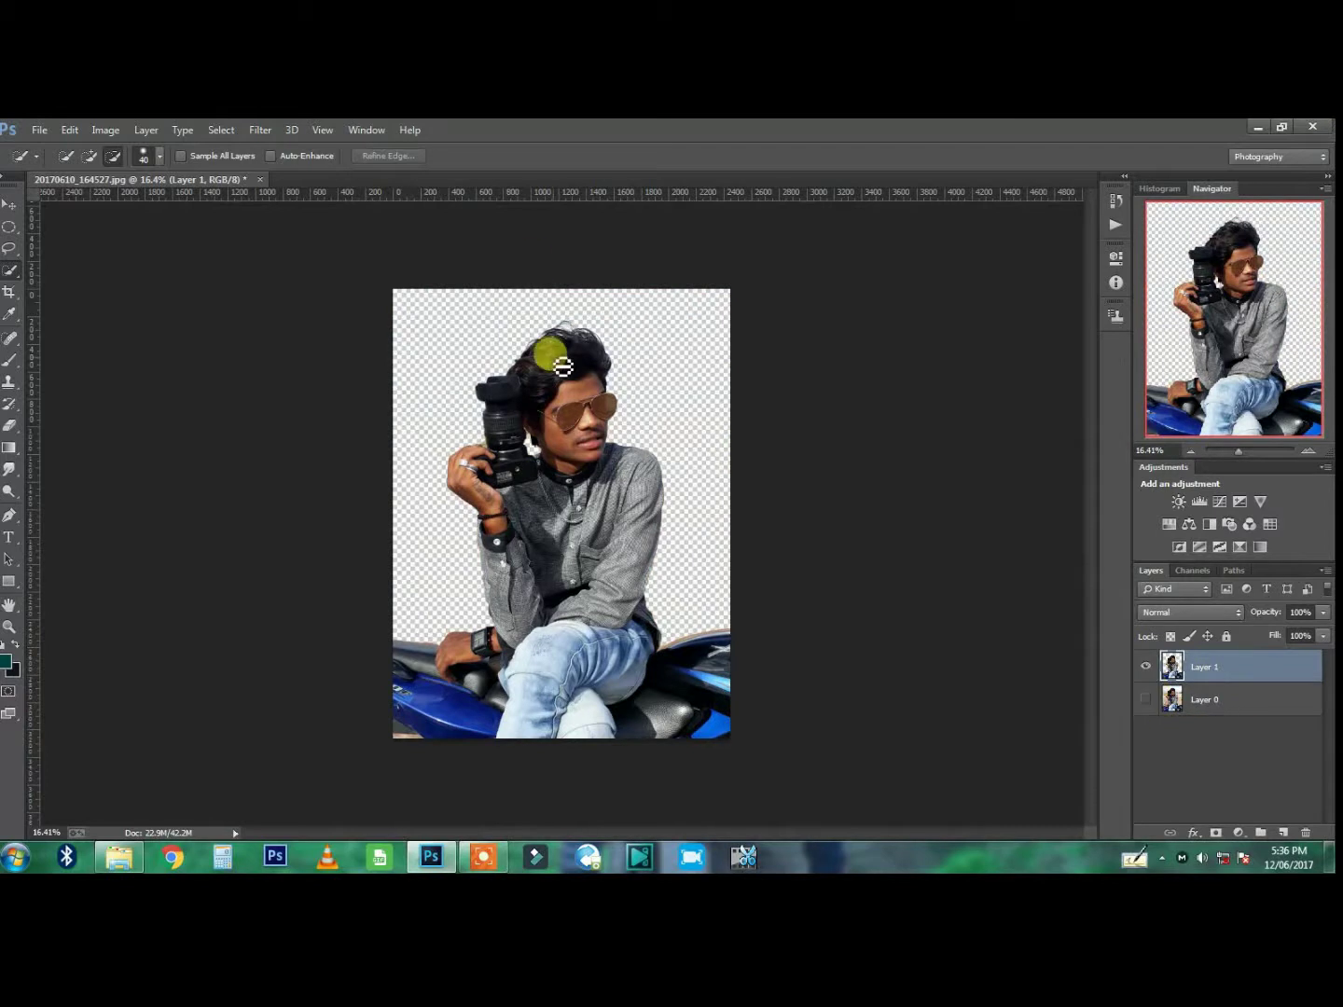
scroll(559, 327, "up", 2)
scroll(598, 396, "down", 2)
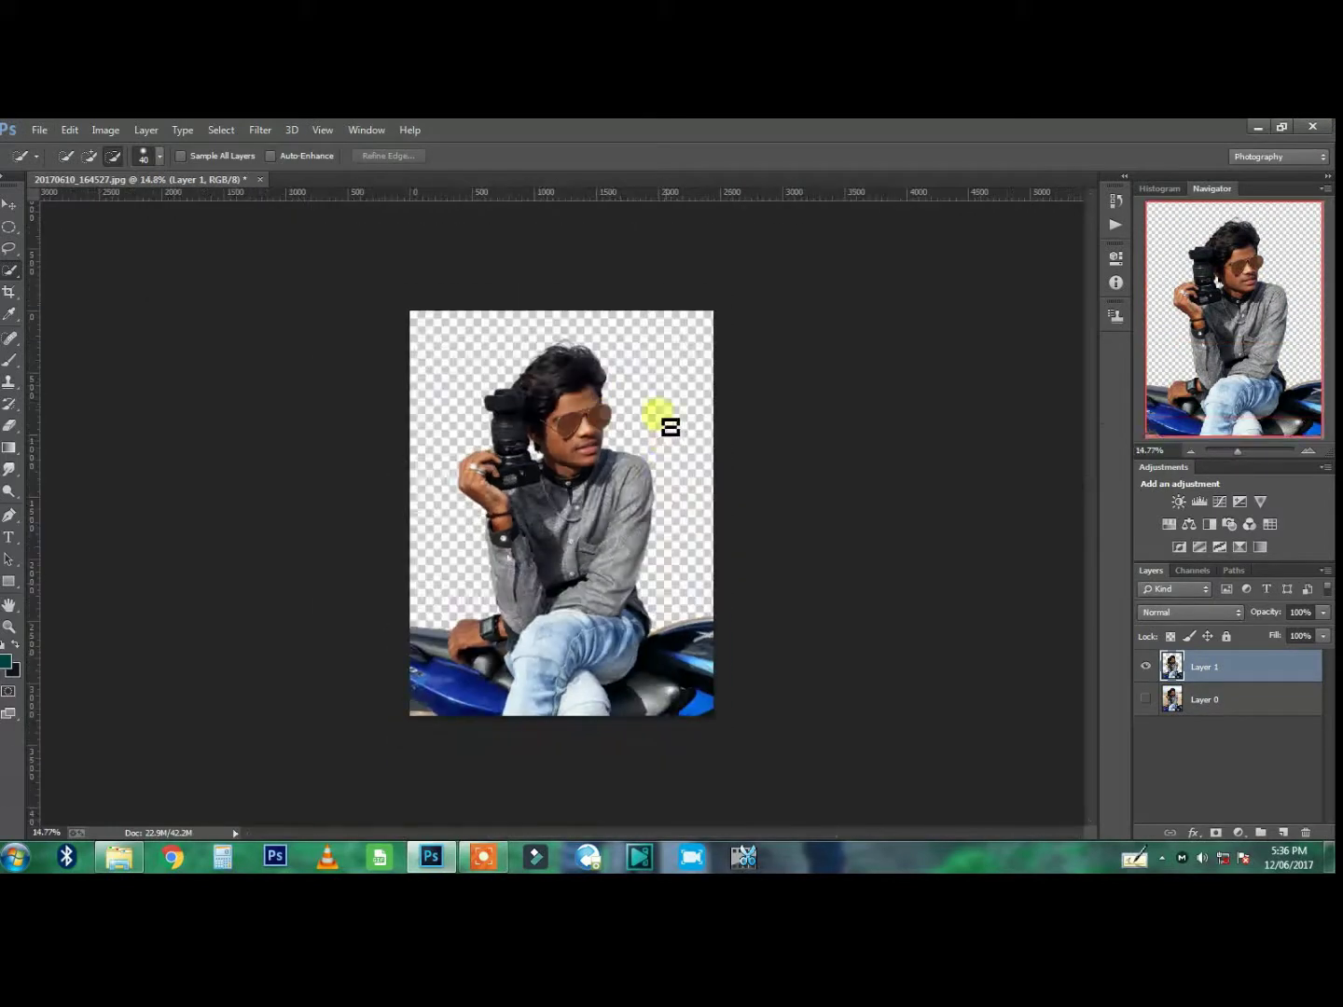
left_click(1145, 701)
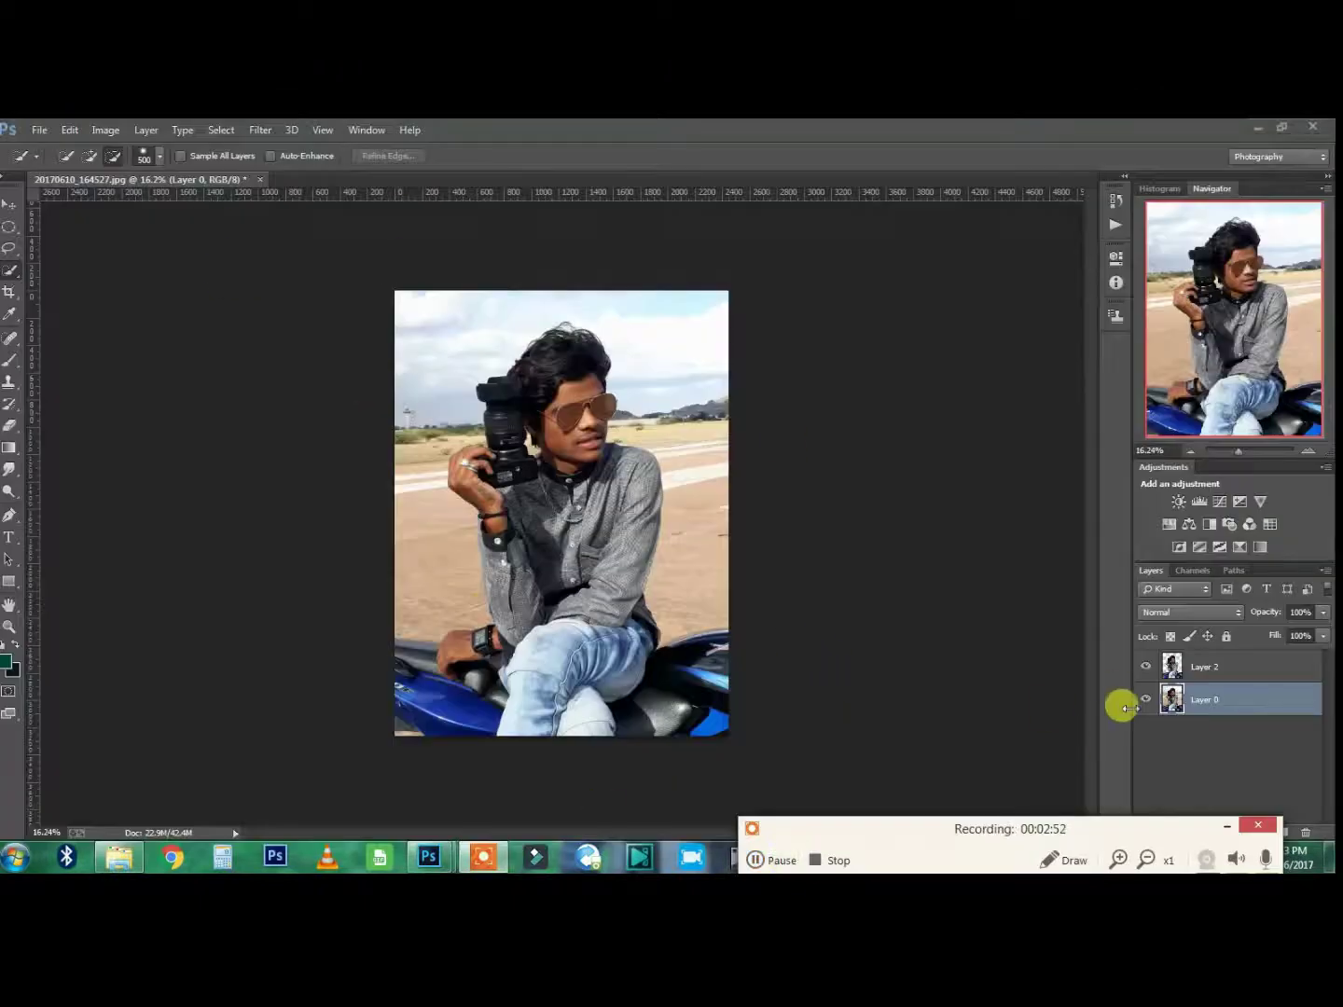
left_click(182, 126)
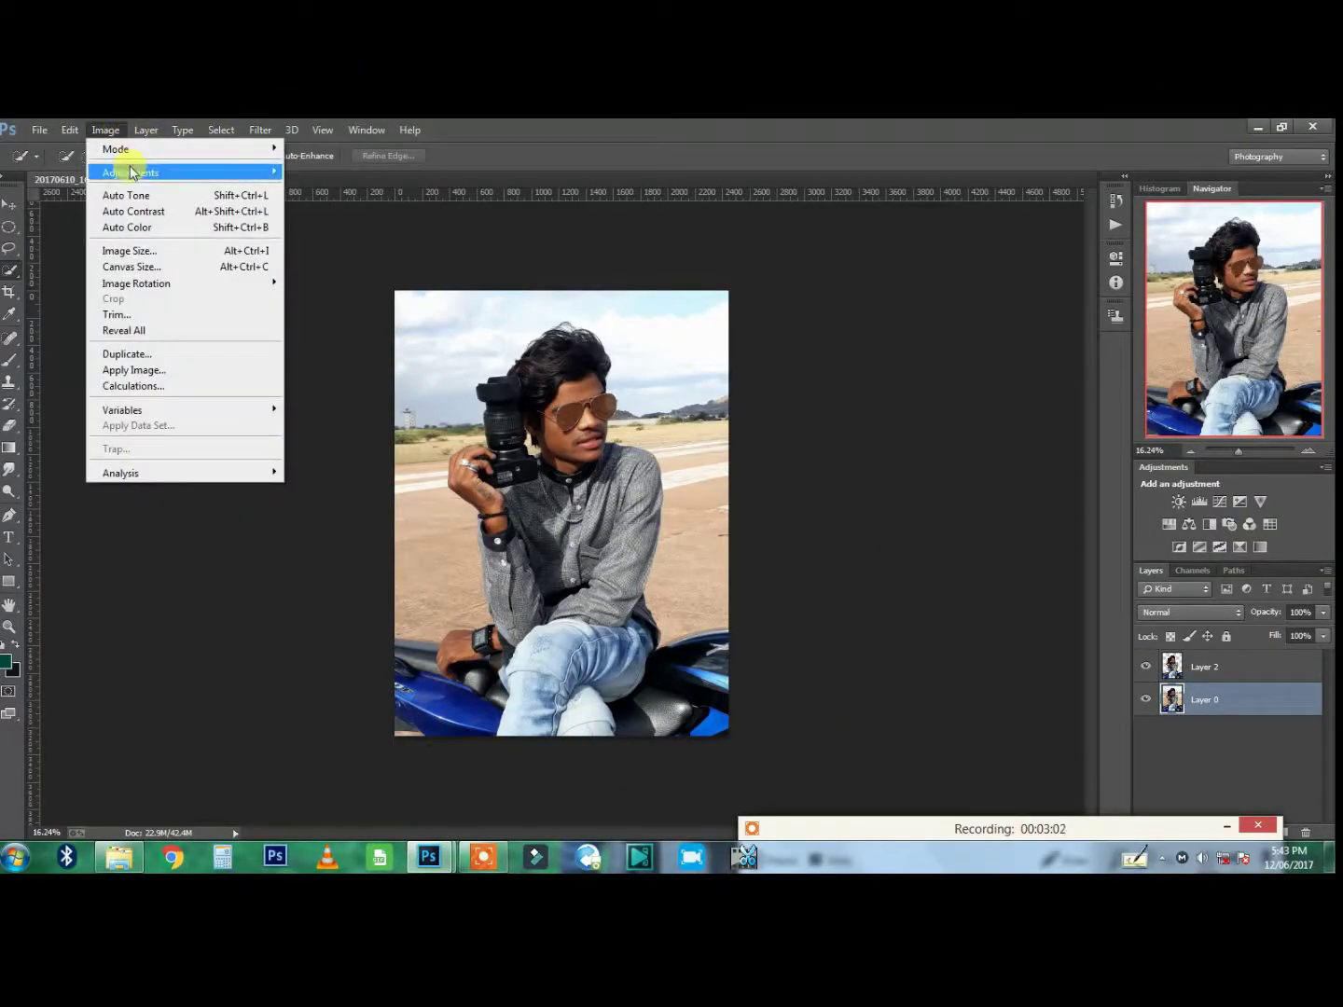
mouse_move(146, 171)
left_click(332, 465)
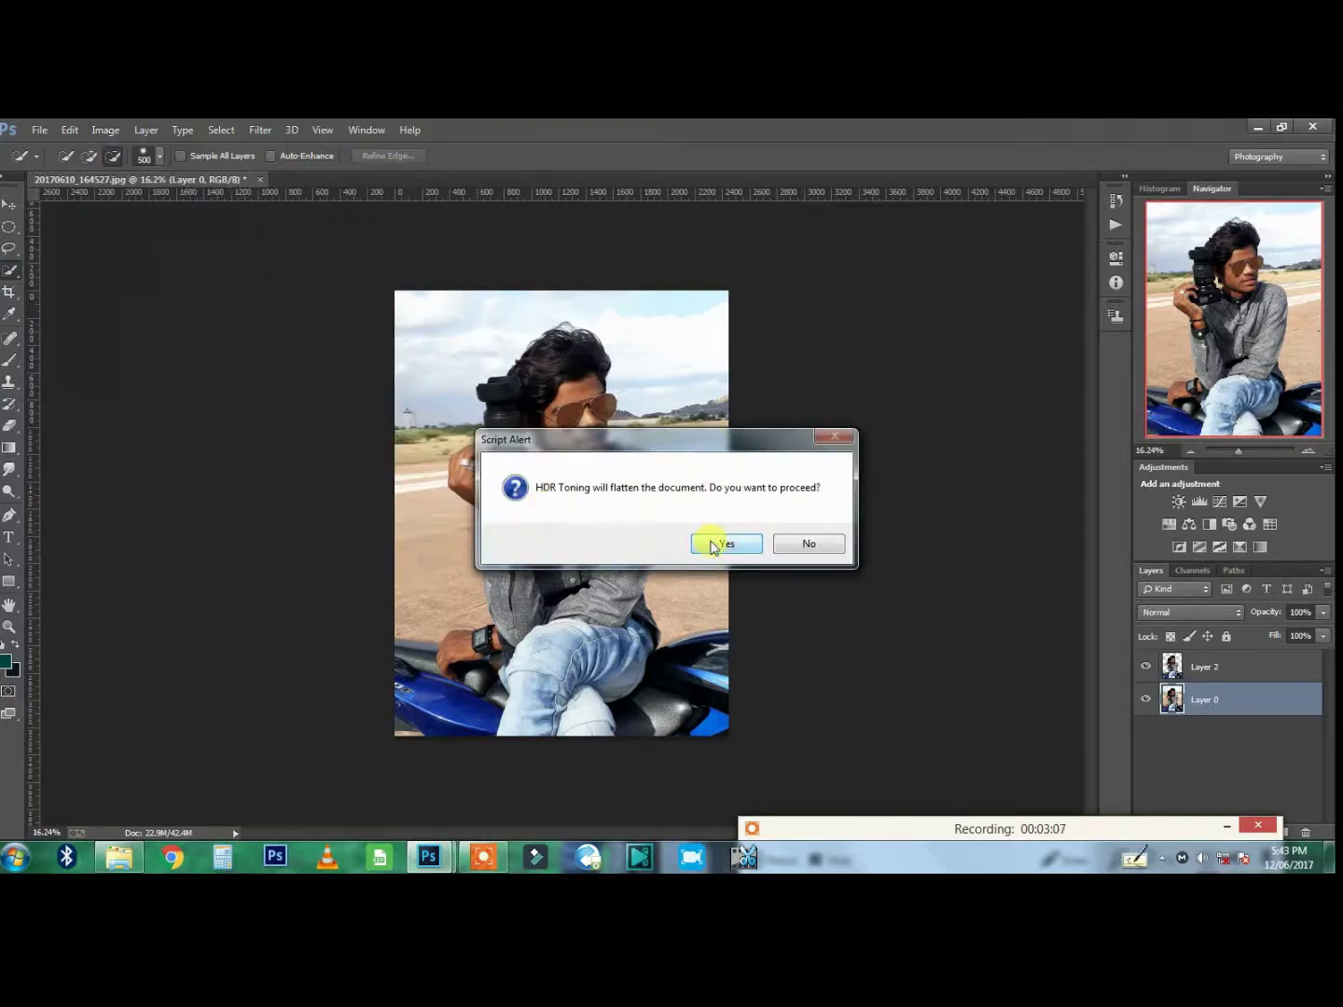
left_click(804, 543)
left_click(145, 130)
mouse_move(104, 129)
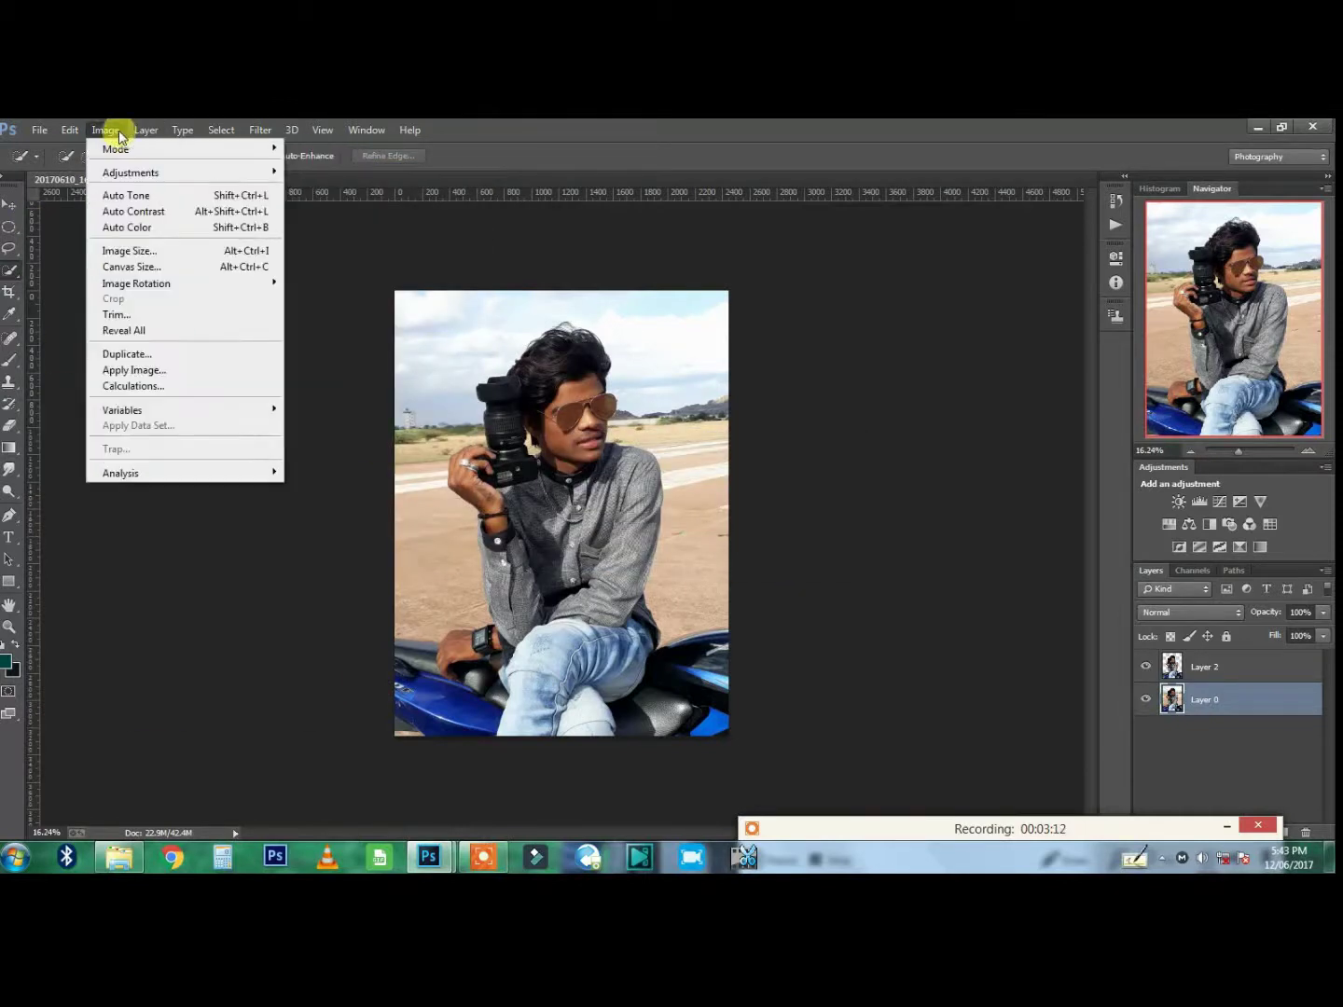
left_click(341, 449)
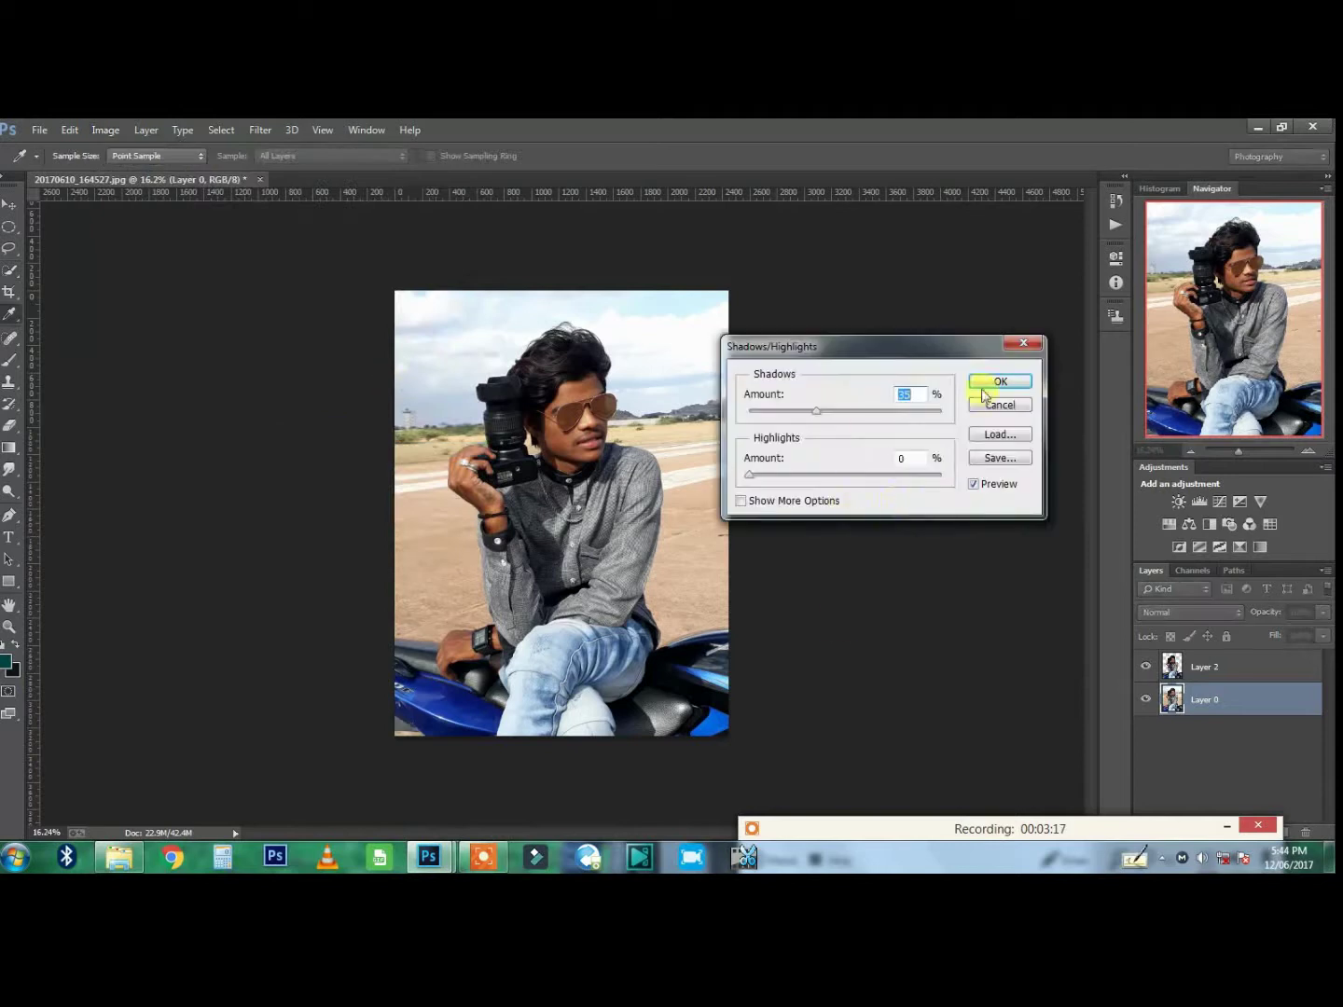
left_click(885, 474)
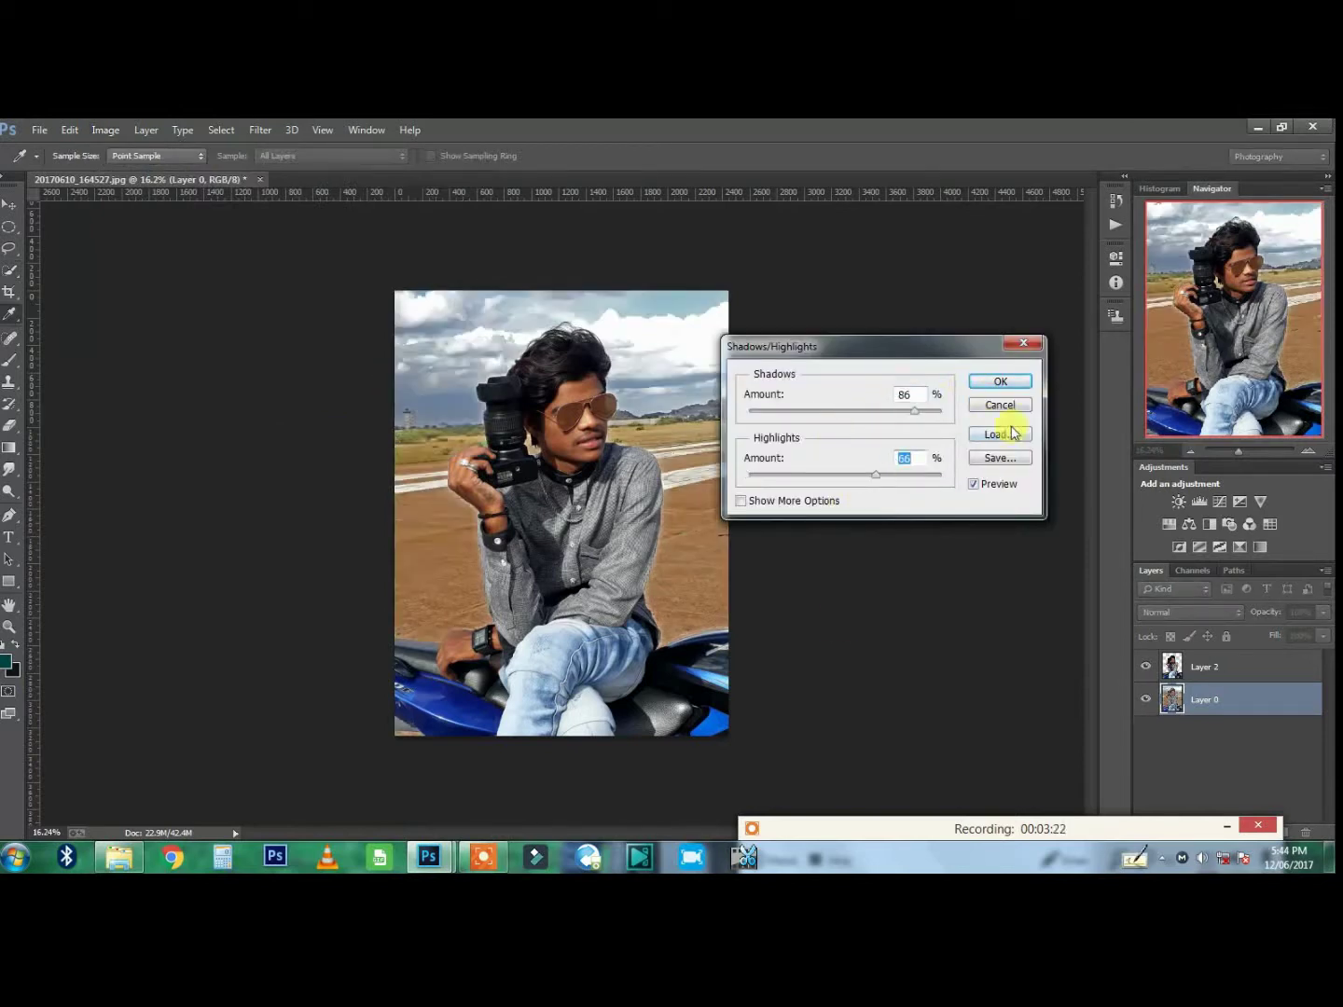
key("Escape")
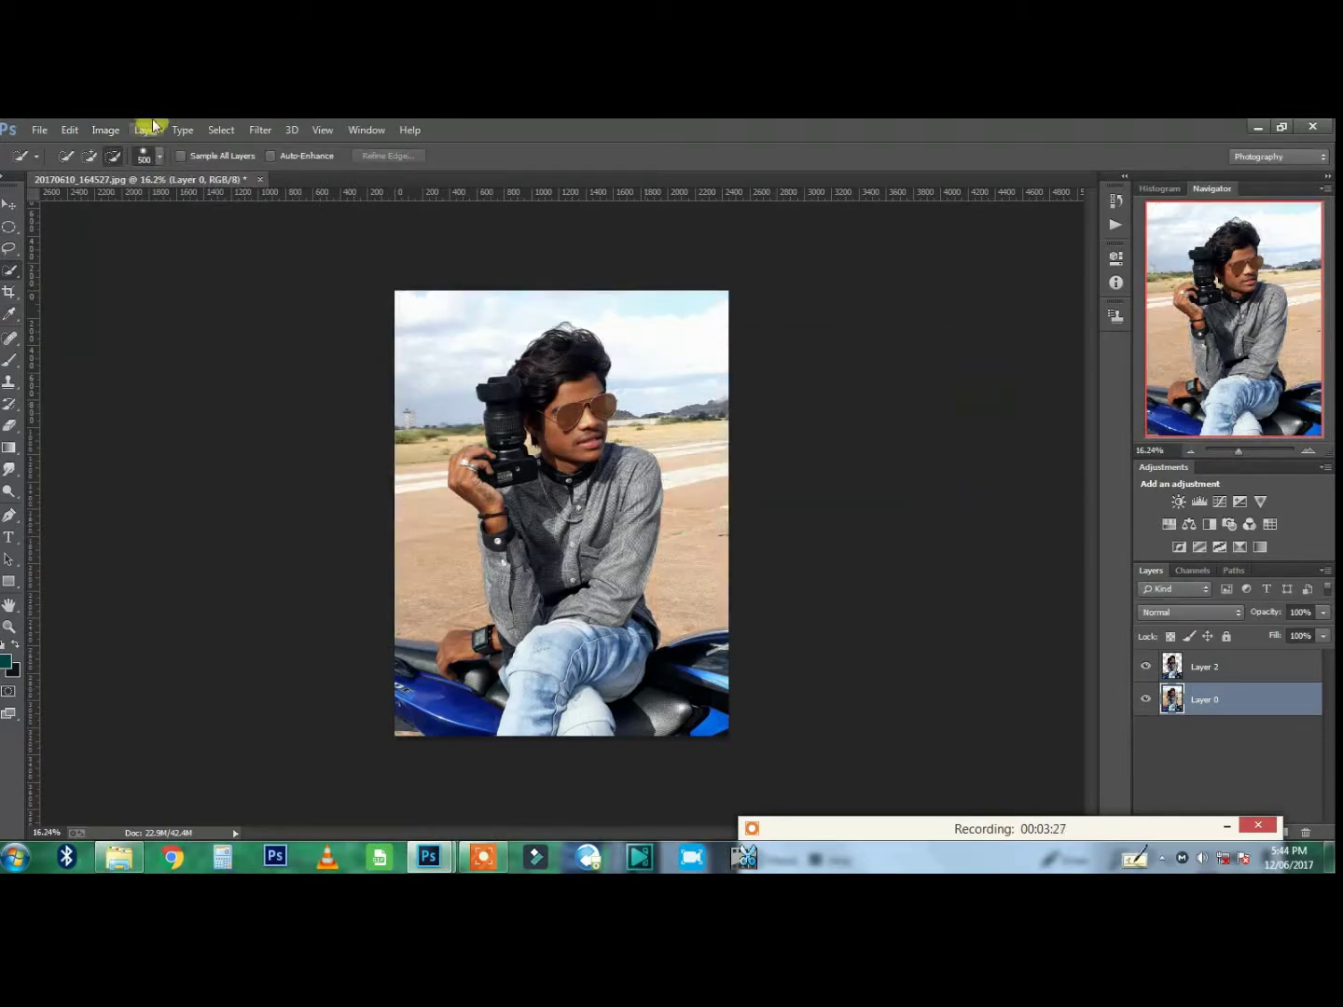
left_click(106, 130)
- Flatten and apply HDR Toning: Radius 272, Strength 0.38, Shadow +86, Vibrance +24, Saturation +57
left_click(341, 464)
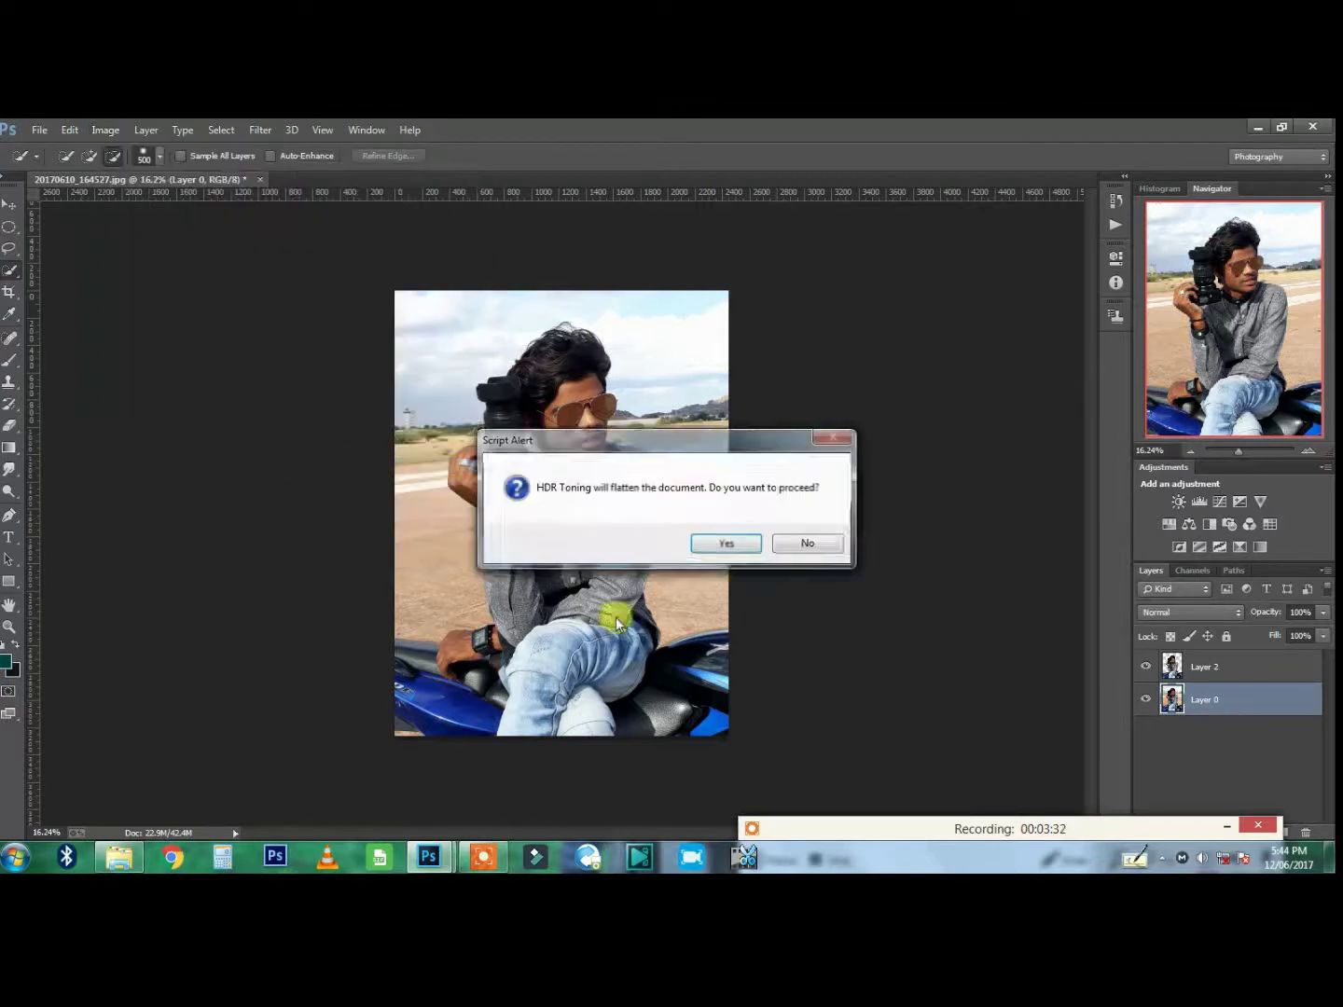
left_click(725, 543)
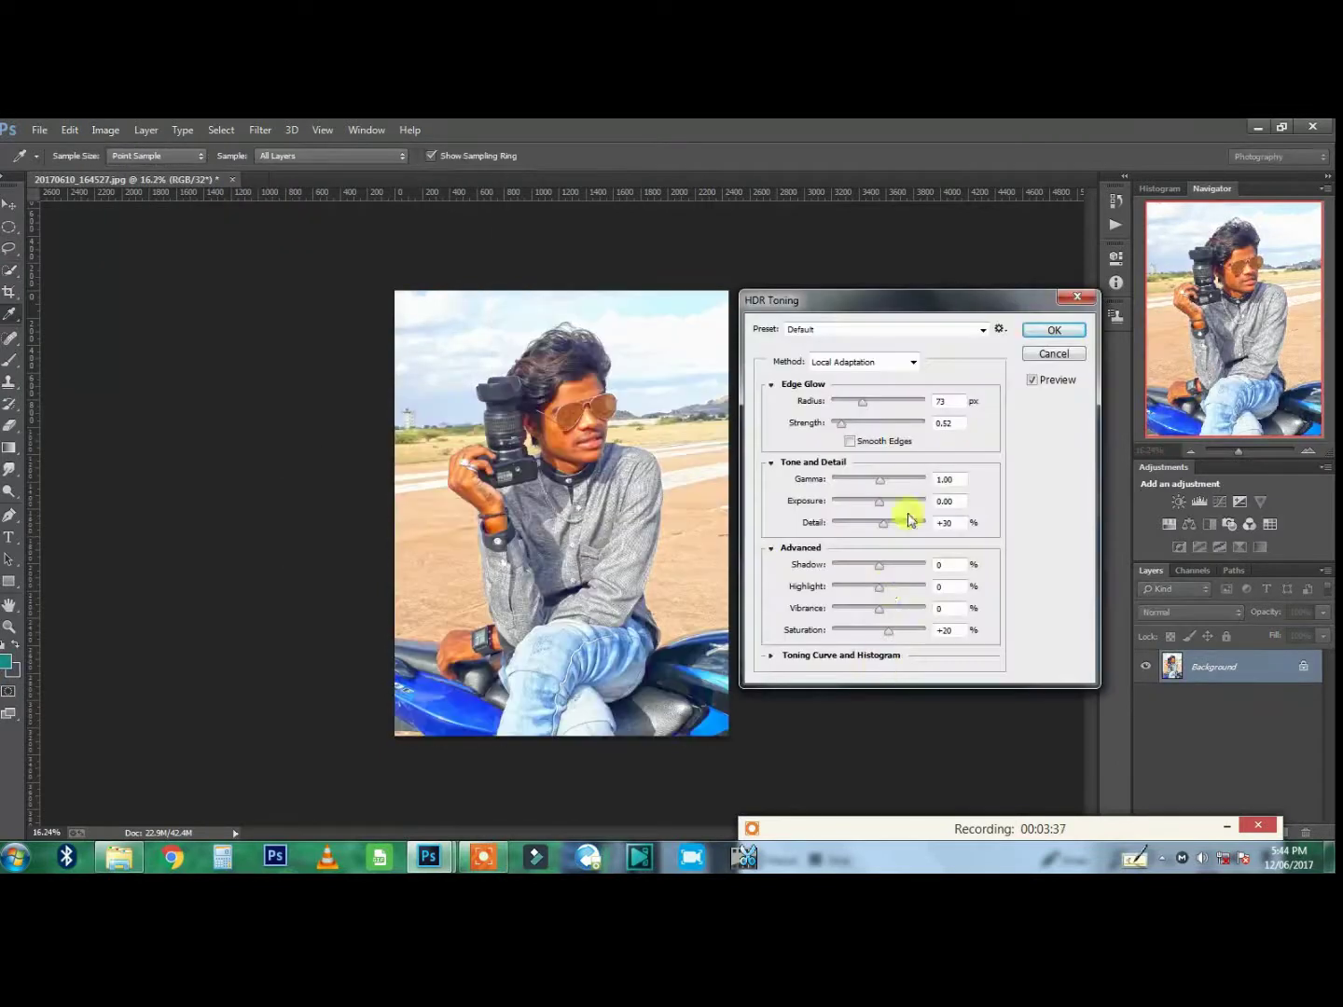
left_click_drag(889, 403, 908, 401)
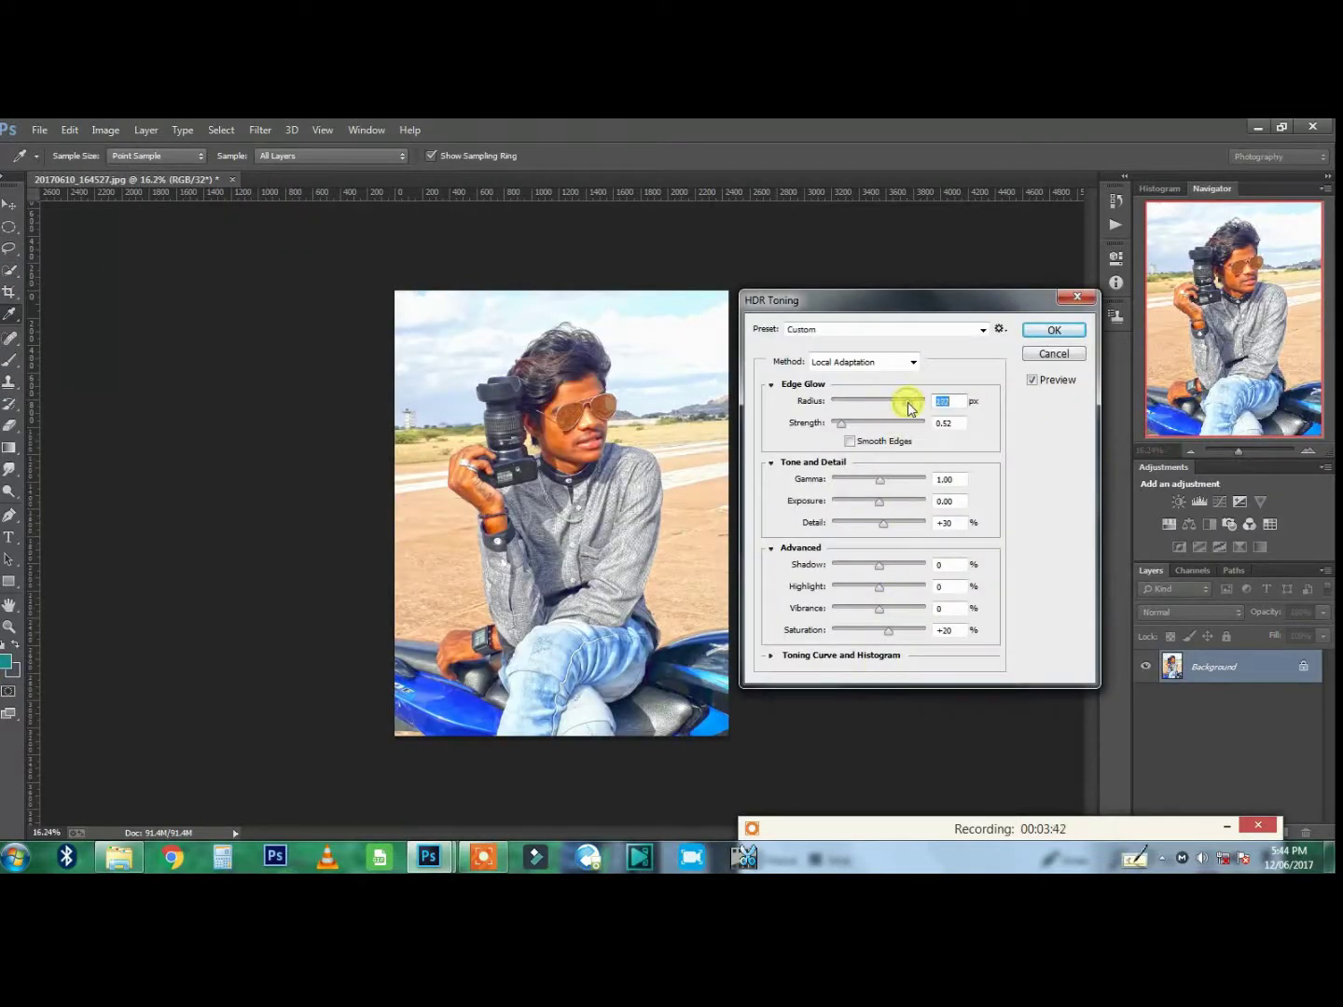
left_click(897, 425)
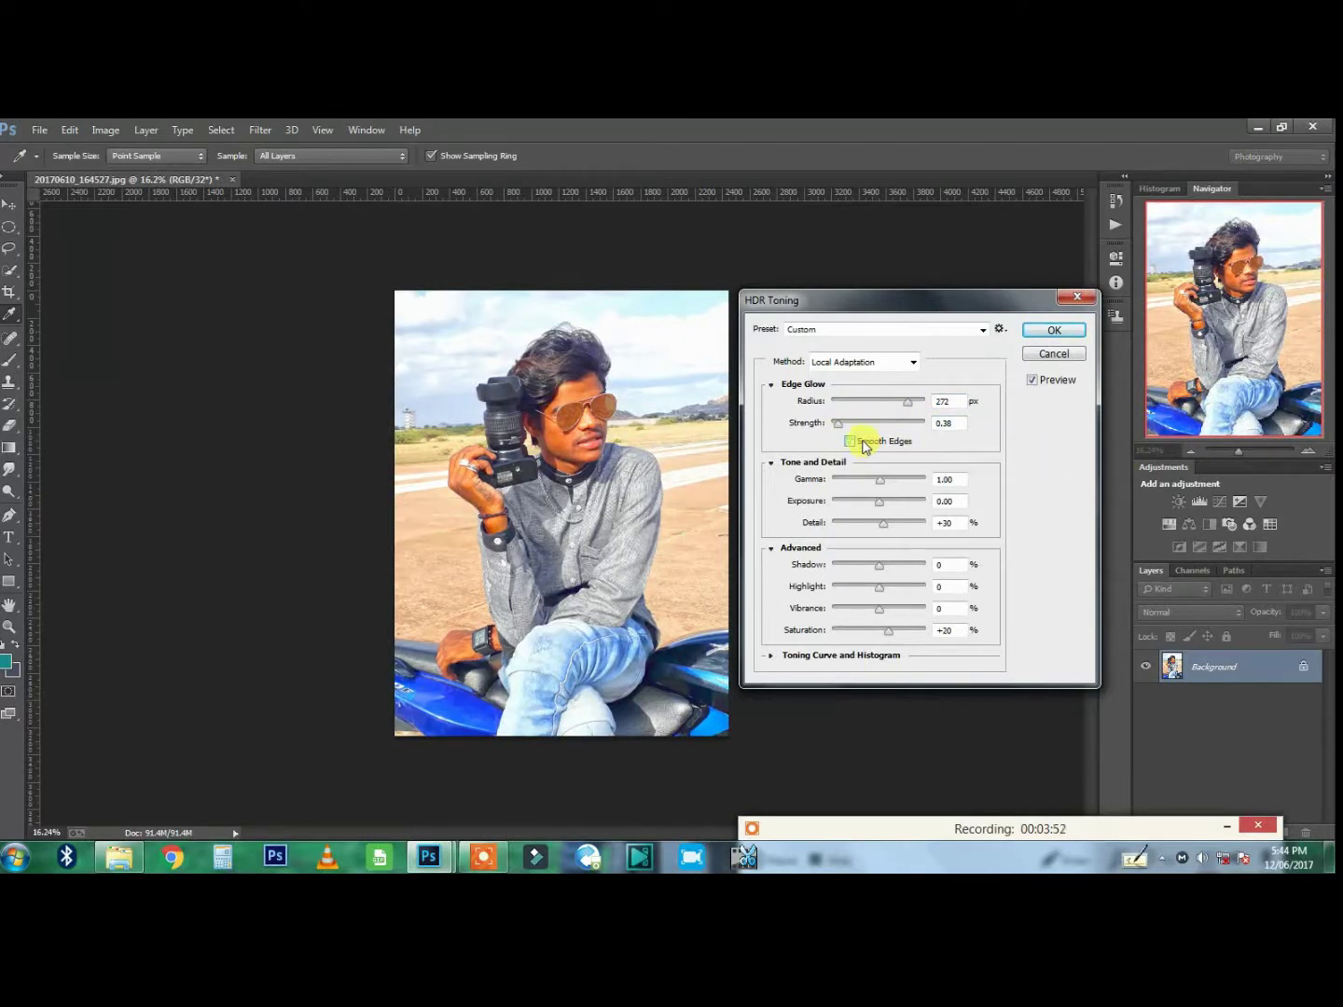
mouse_move(901, 588)
left_mouse_down()
mouse_move(840, 588)
mouse_move(878, 591)
mouse_move(865, 608)
mouse_move(890, 609)
left_mouse_up()
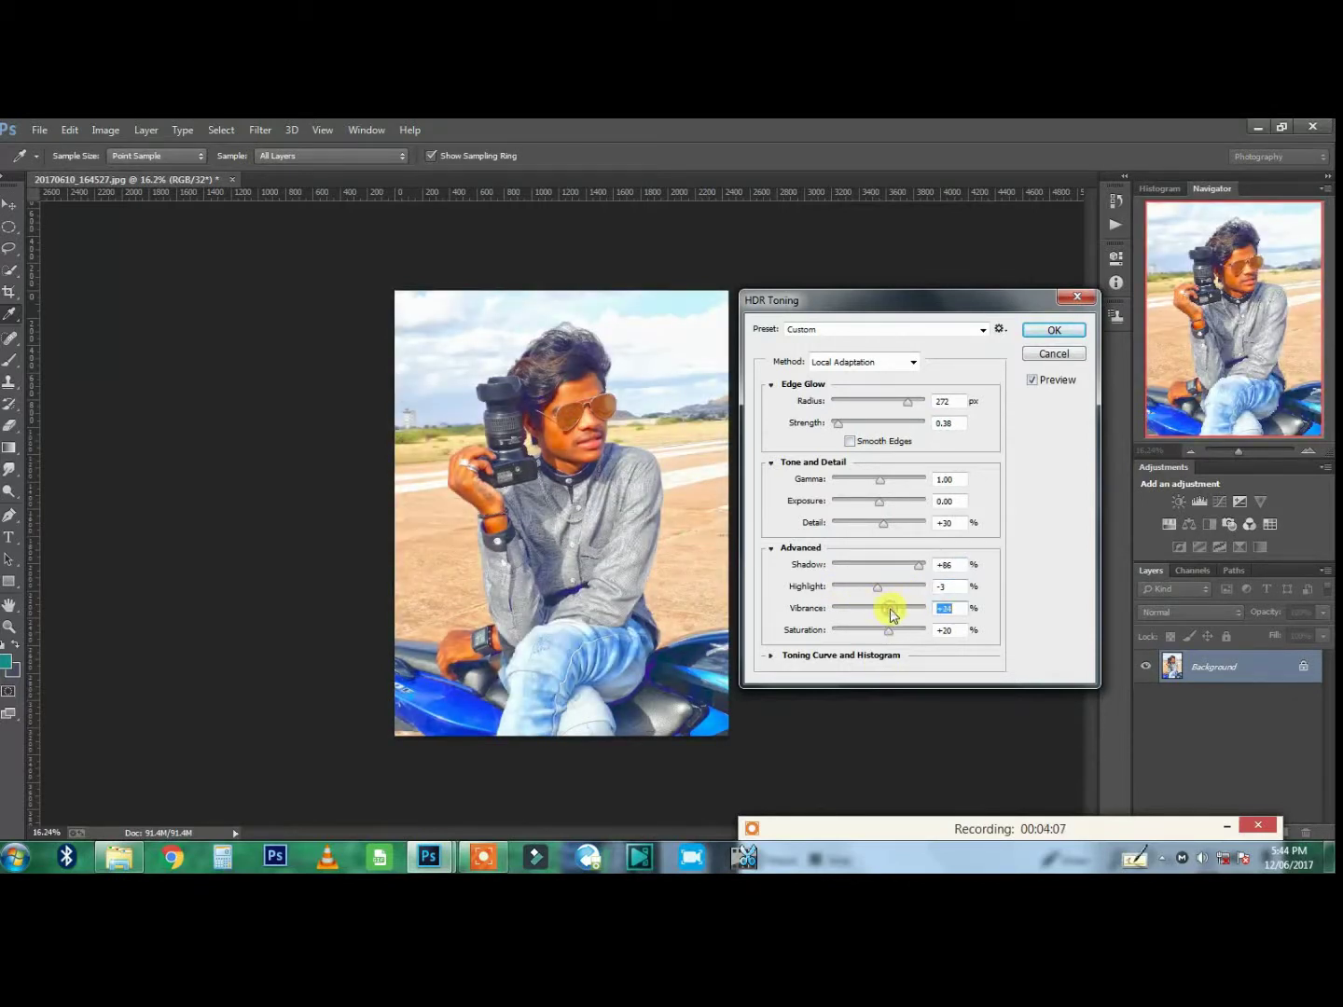
left_click(903, 632)
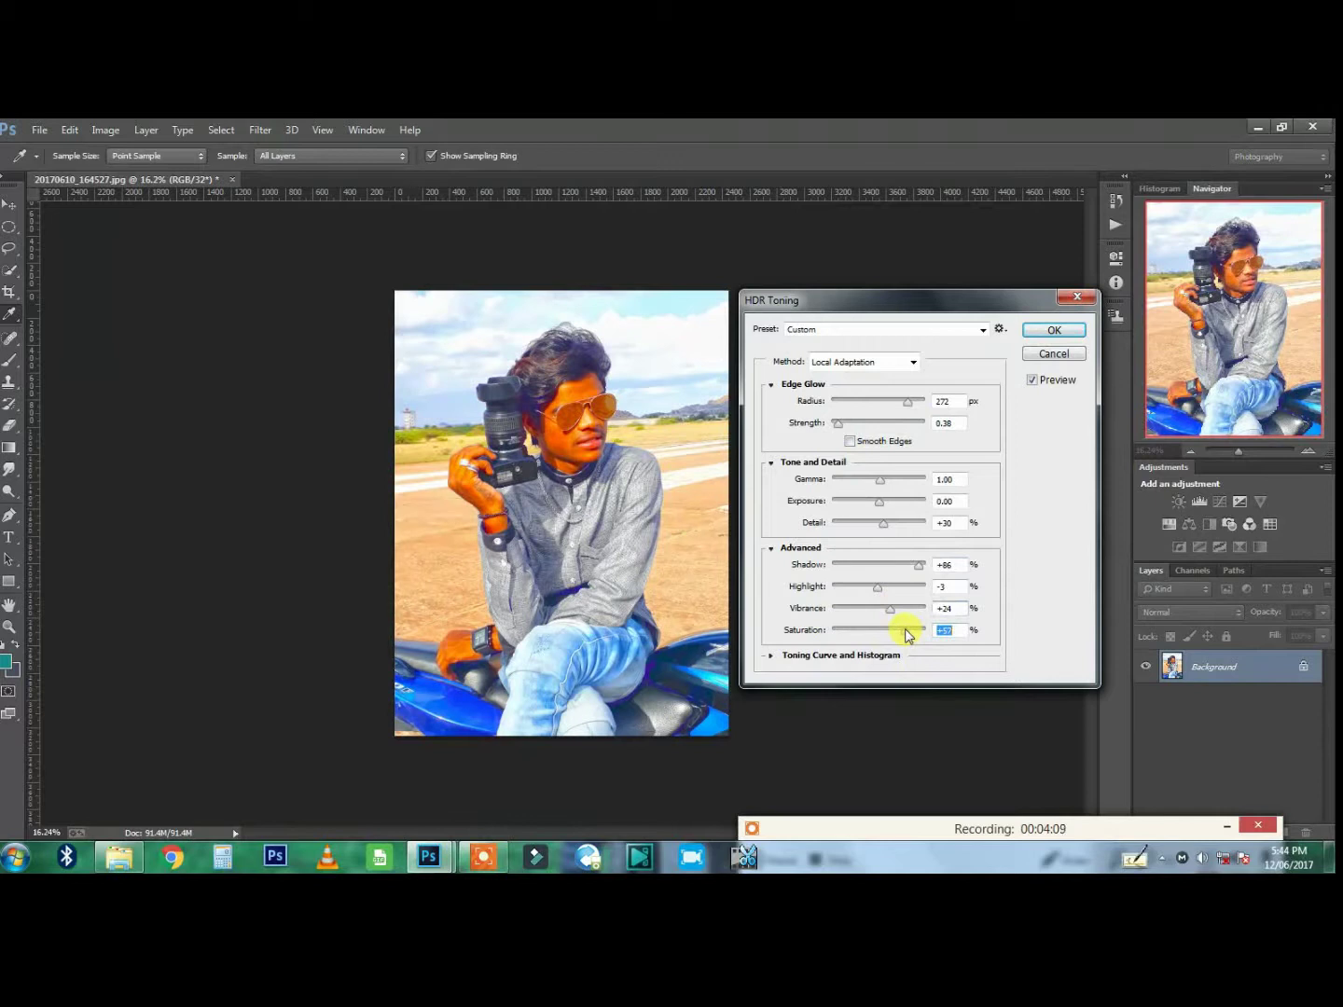
left_click(1055, 334)
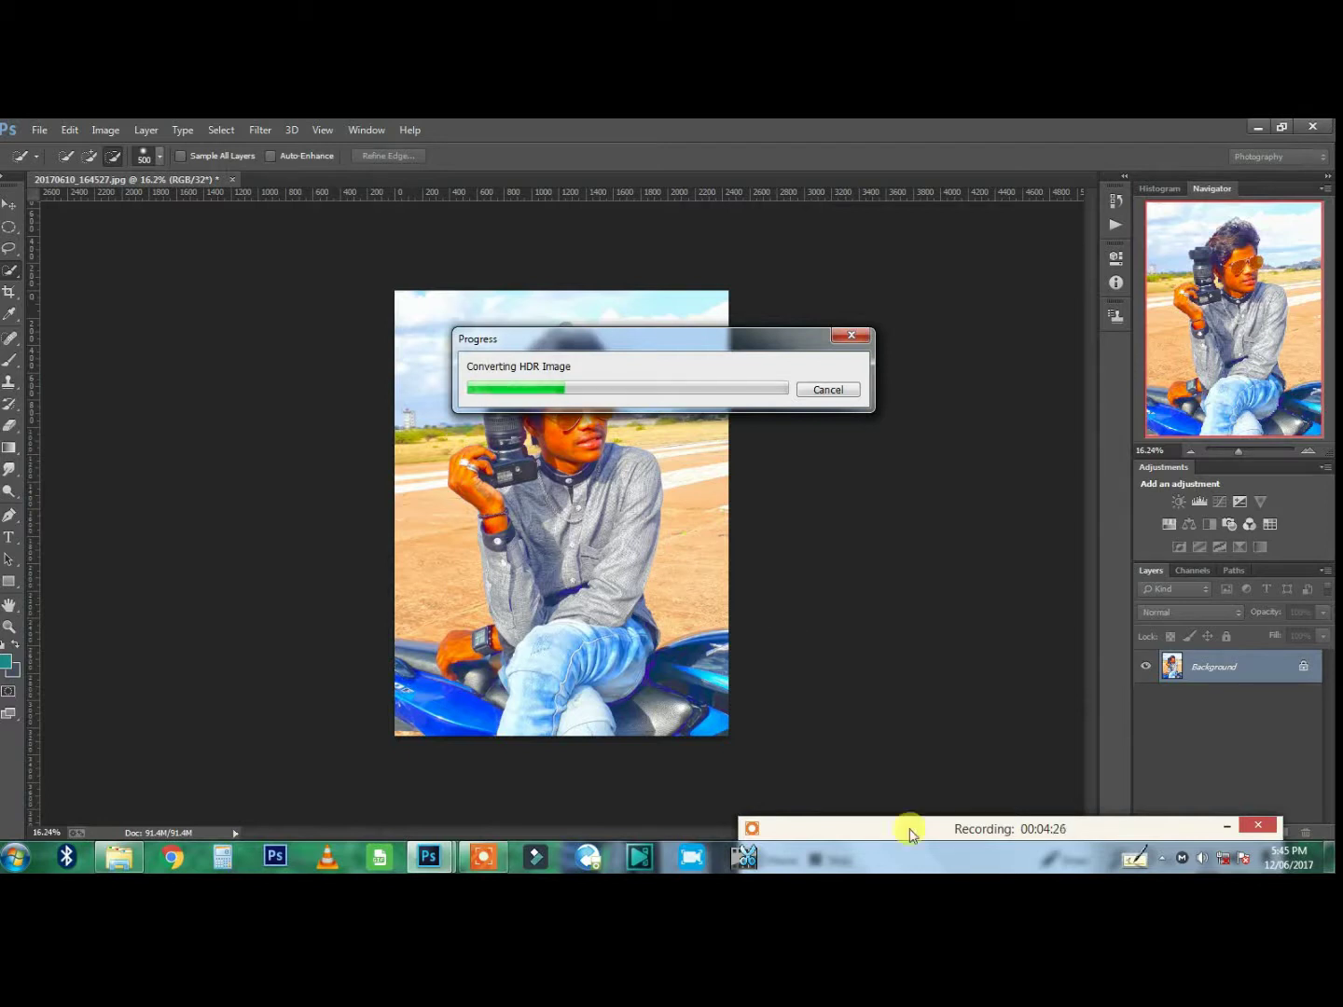
- Paste the un-toned cut-out of the man as Layer 1 and align it with the canvas
key("ctrl+v")
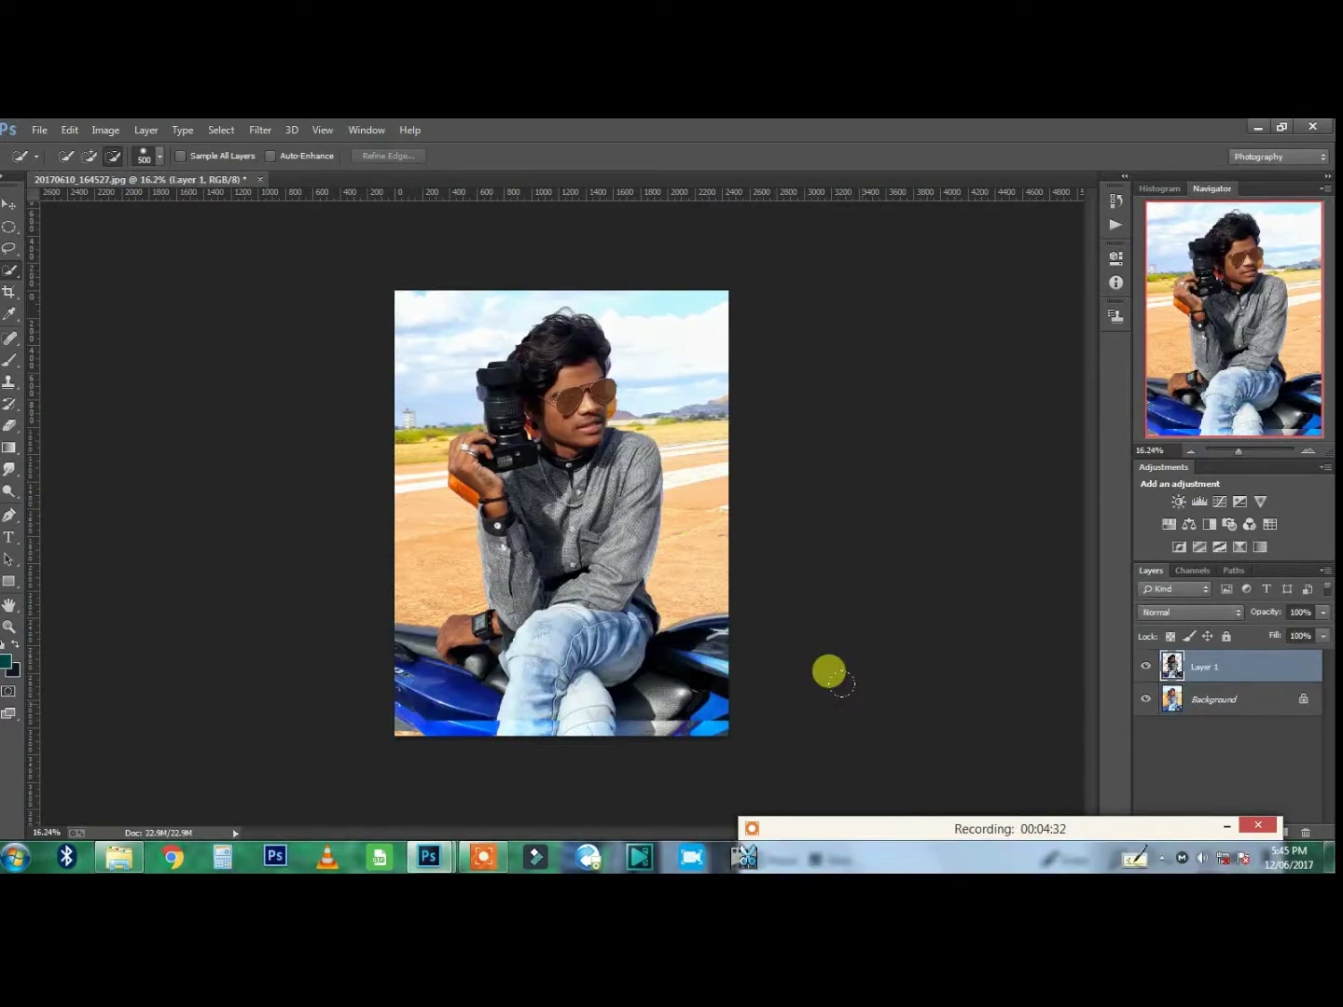
left_click(11, 205)
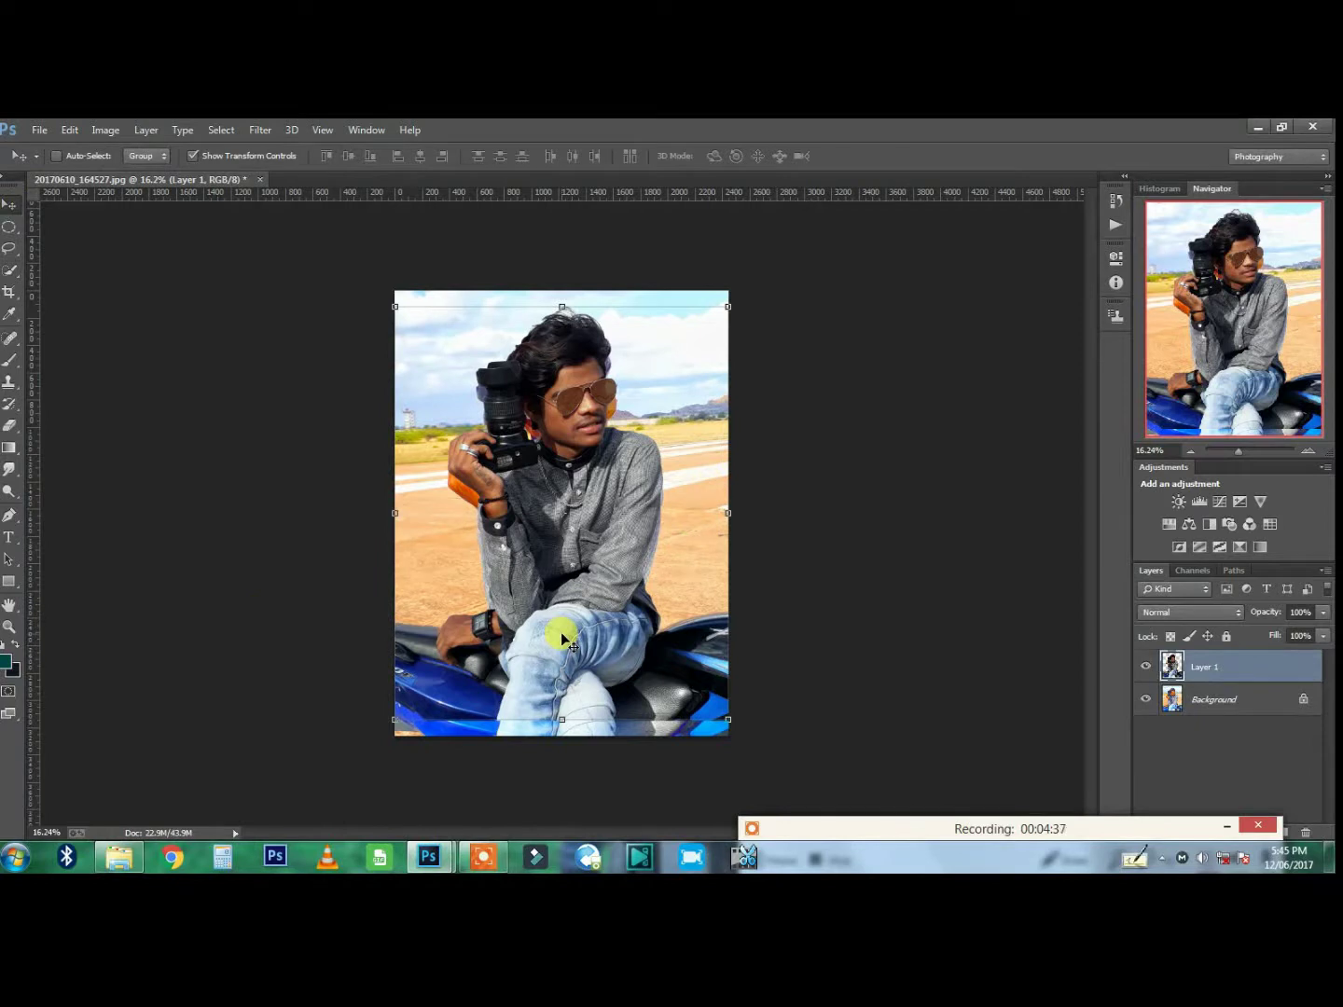
left_click_drag(563, 639, 556, 644)
left_click(1146, 699)
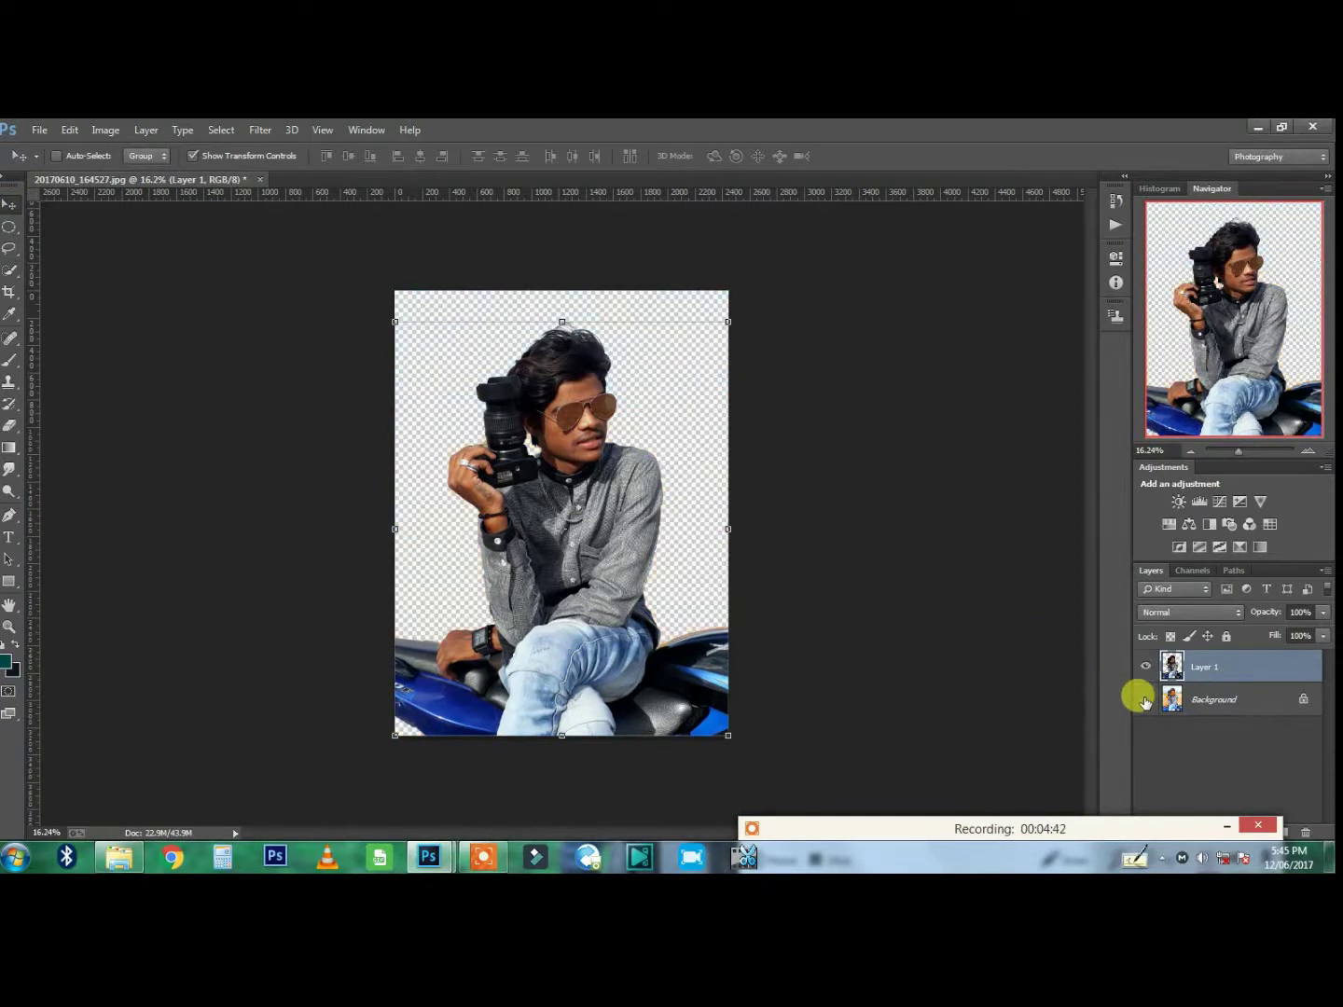
- Apply Shadows/Highlights to the Background with highlights set in the mid-80s
left_click(1177, 702)
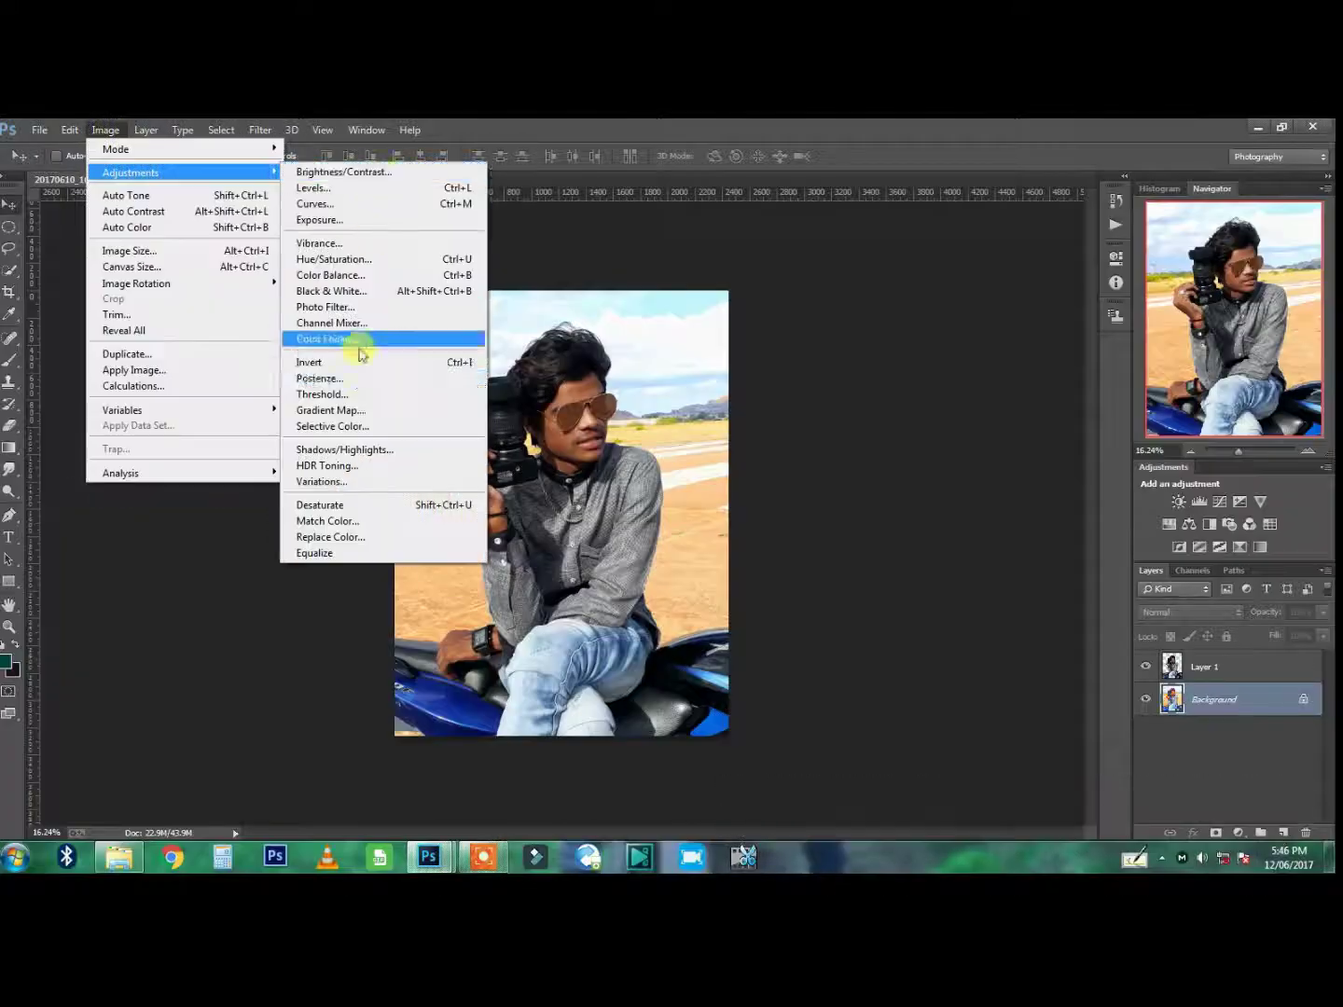
left_click(345, 452)
left_click(827, 475)
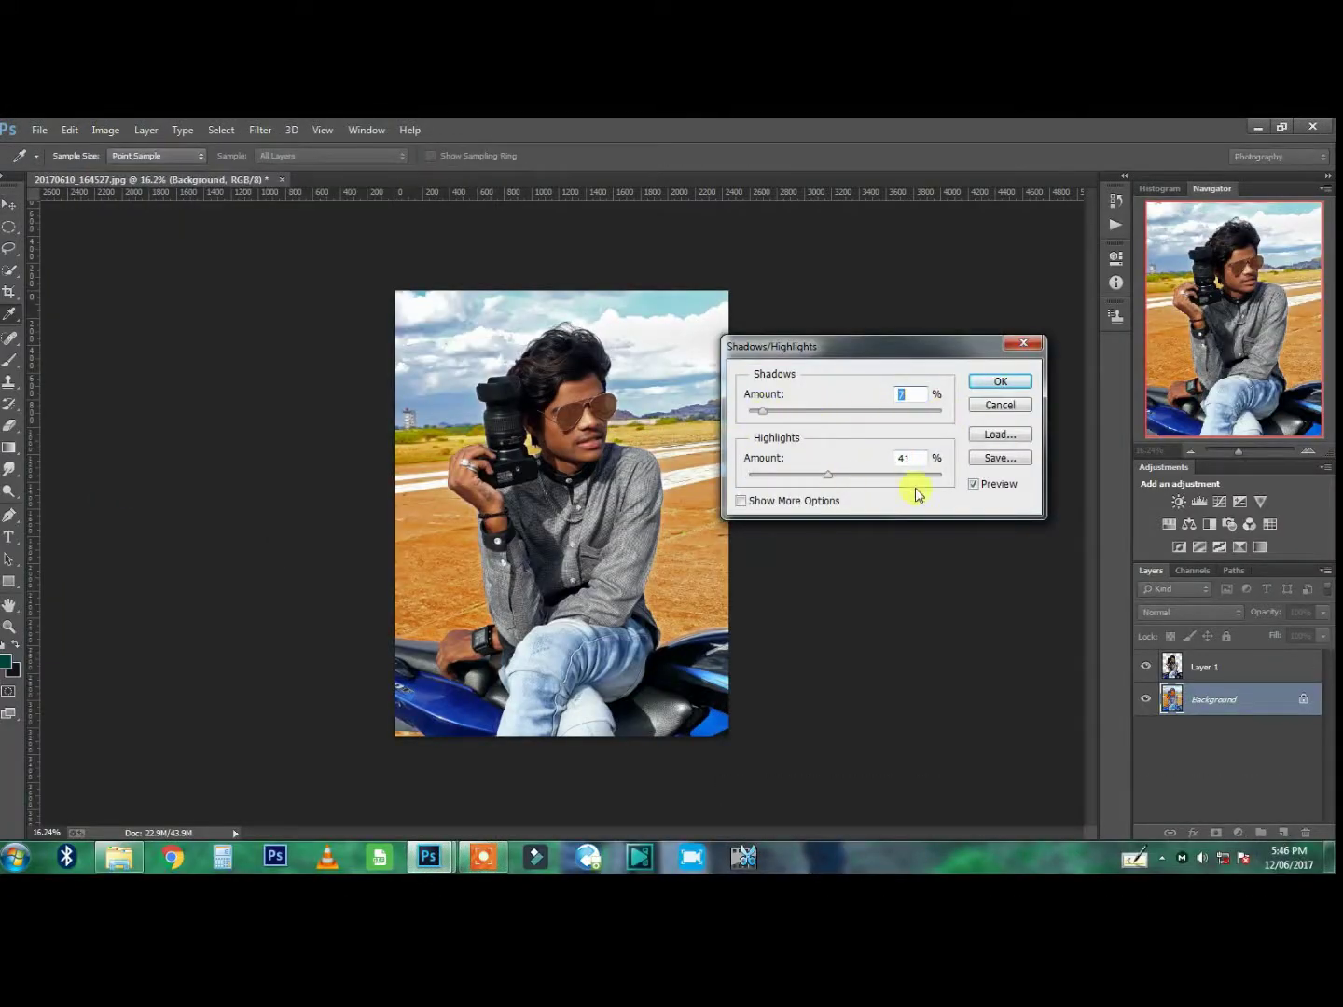
left_click(927, 475)
left_click(891, 475)
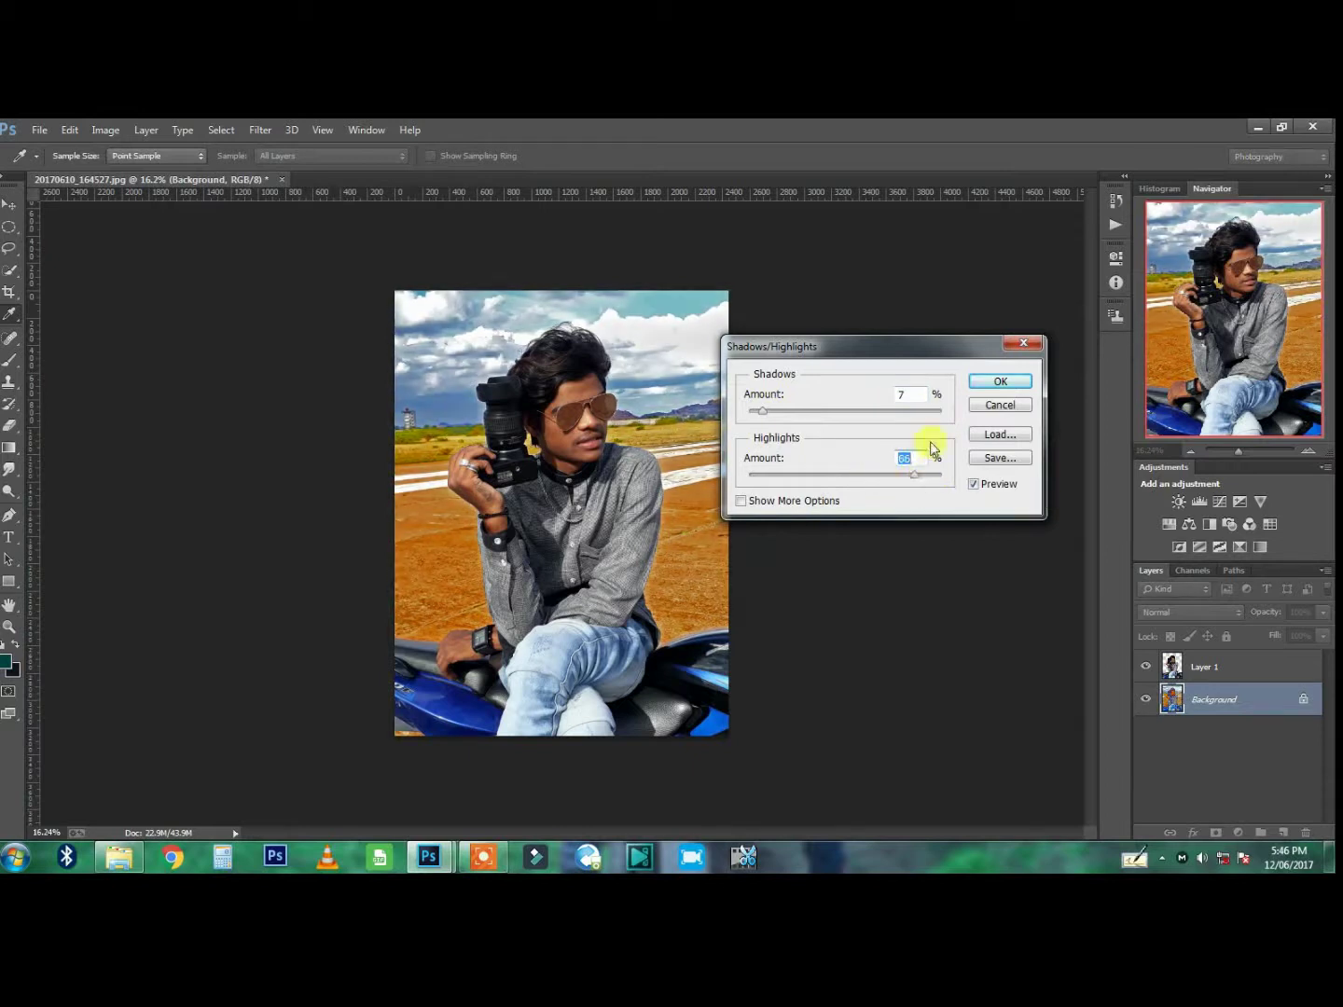
left_click(1001, 382)
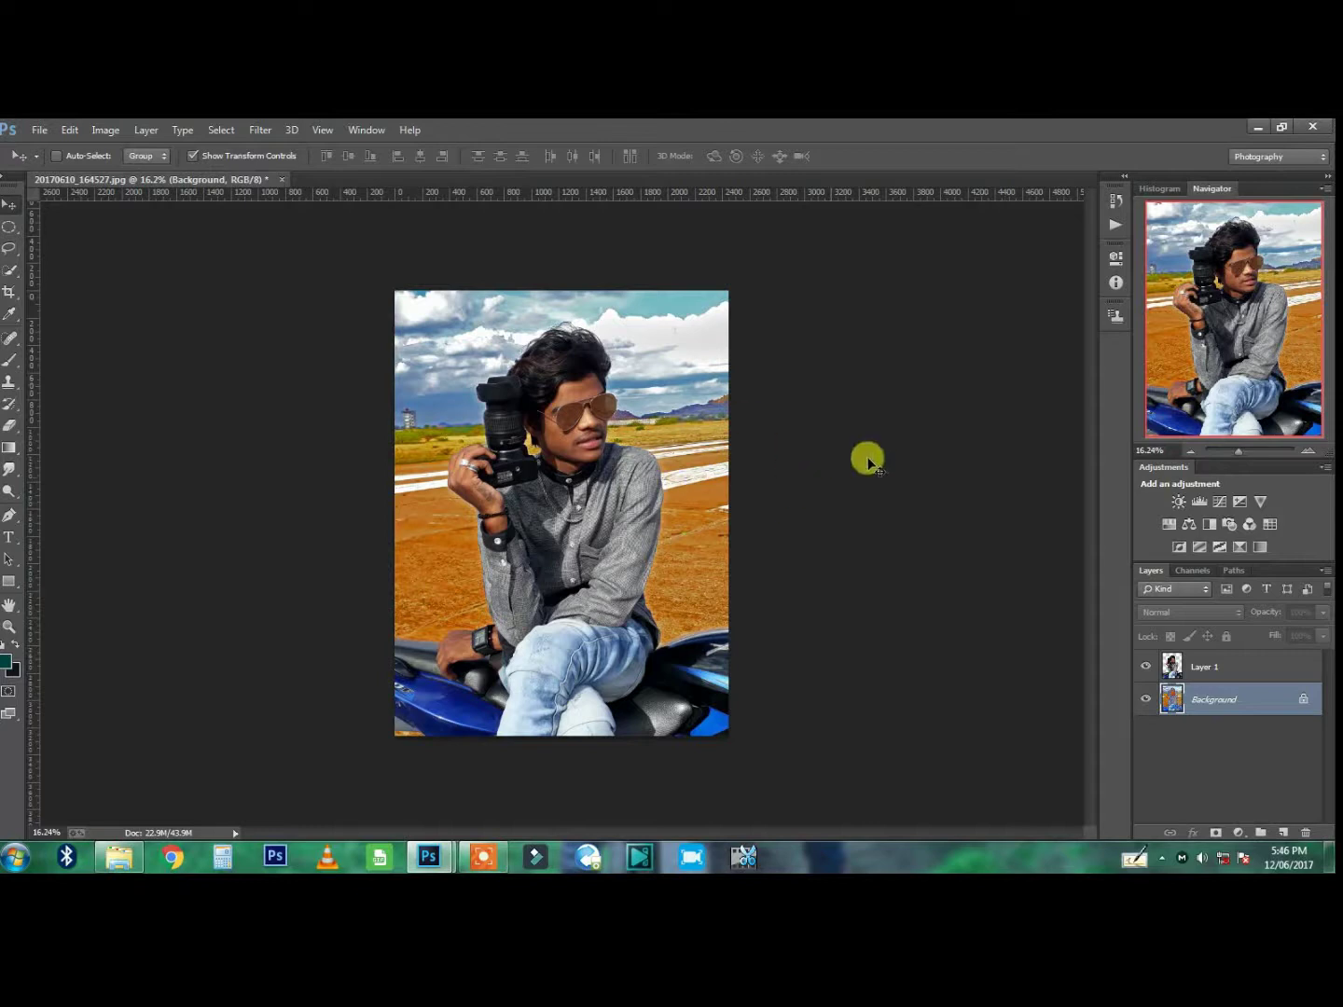
left_click(1204, 667)
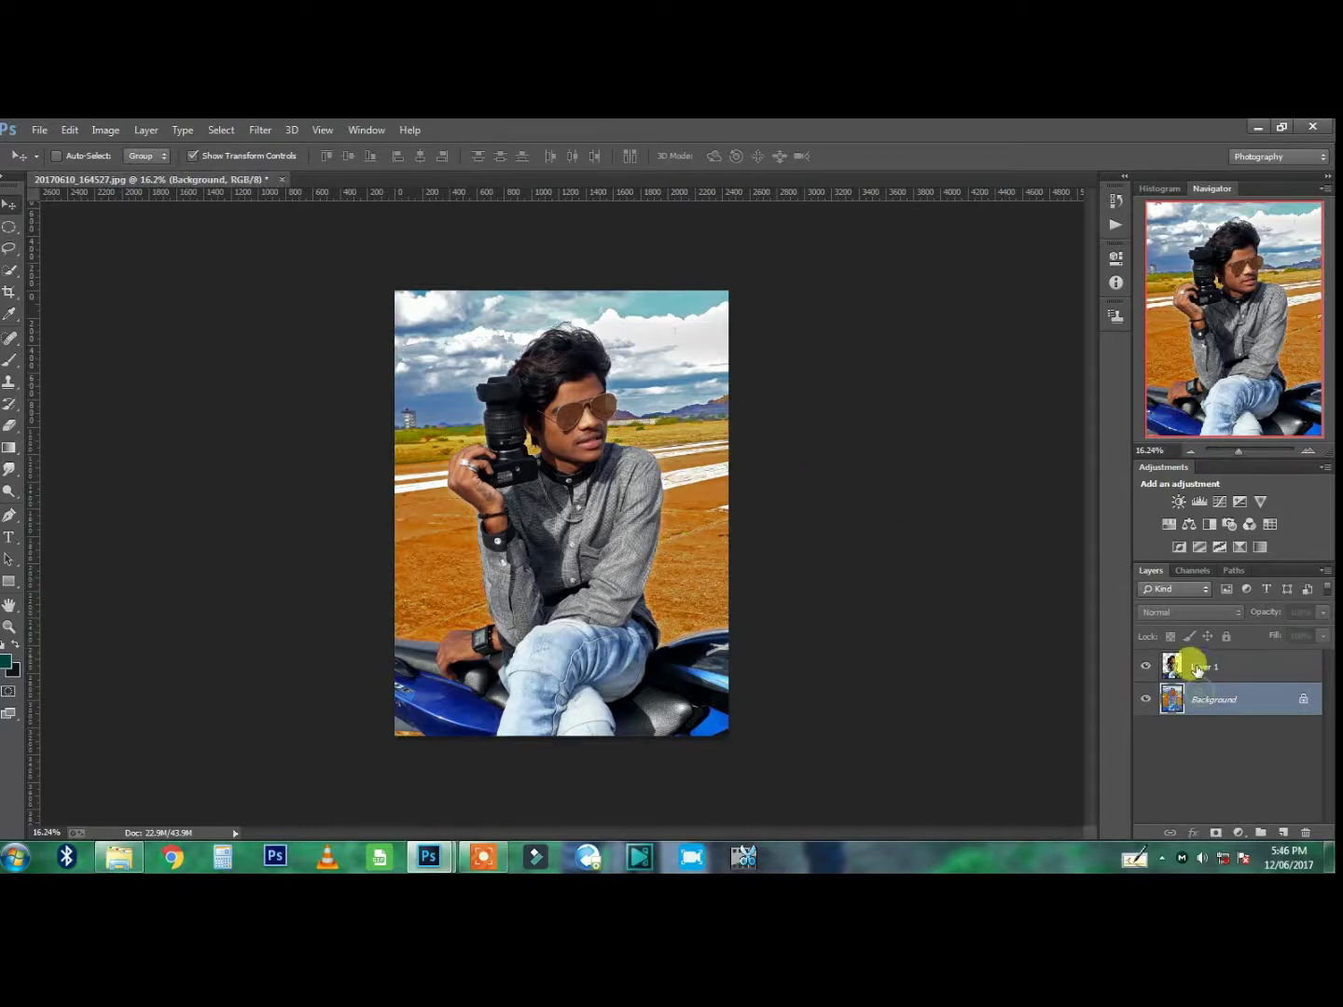
- Camera Raw on Layer 1: Exposure +0.35, Whites +76, Highlights +13, Shadows +19, tweaked Clarity
left_click(253, 129)
left_click(300, 229)
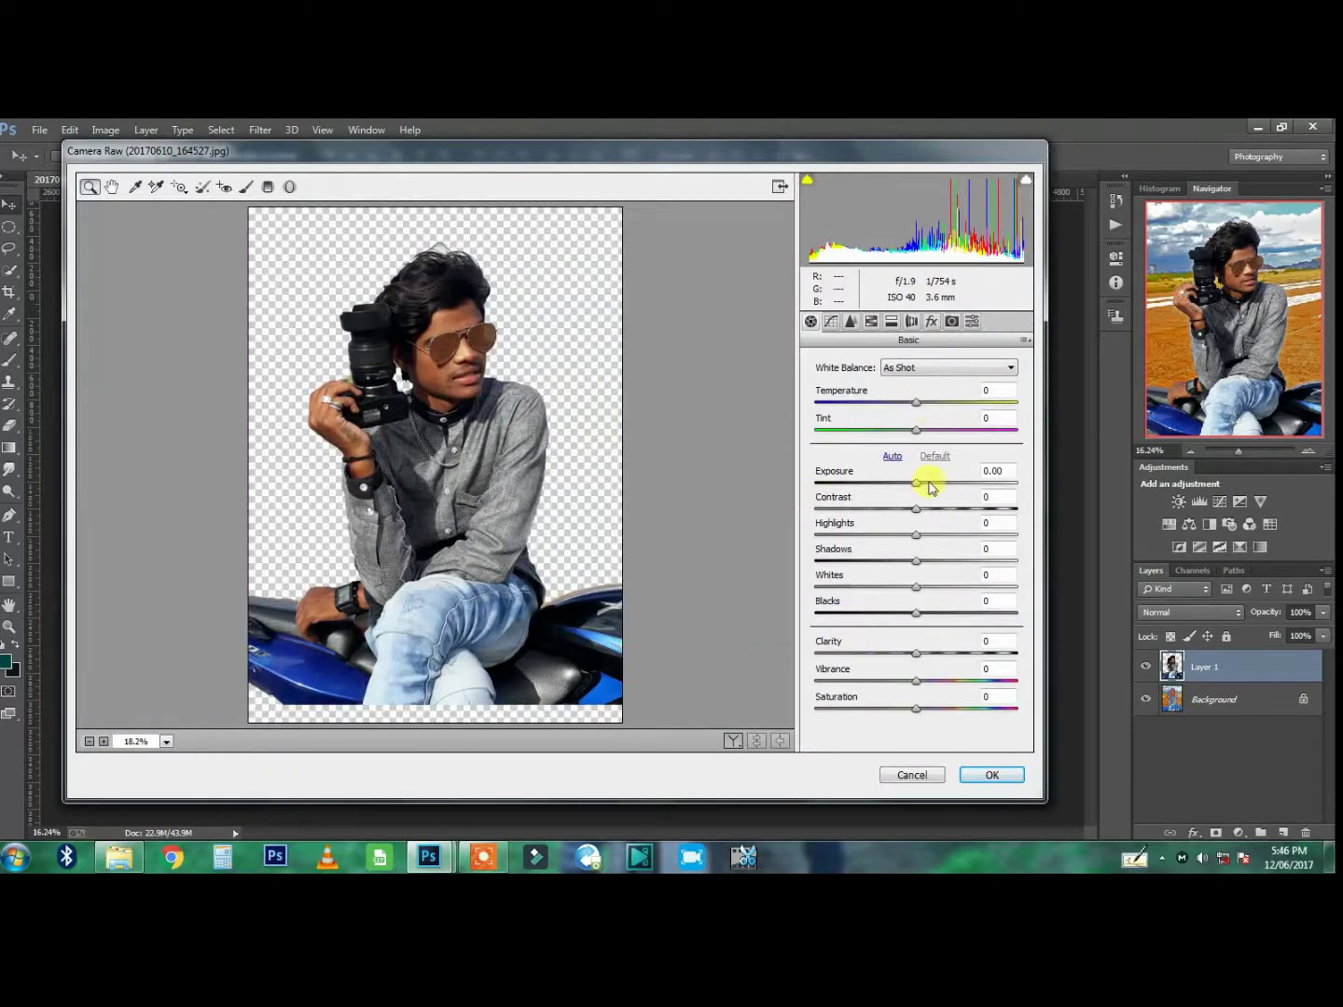
left_click(952, 588)
left_click_drag(981, 591, 995, 591)
left_click(921, 482)
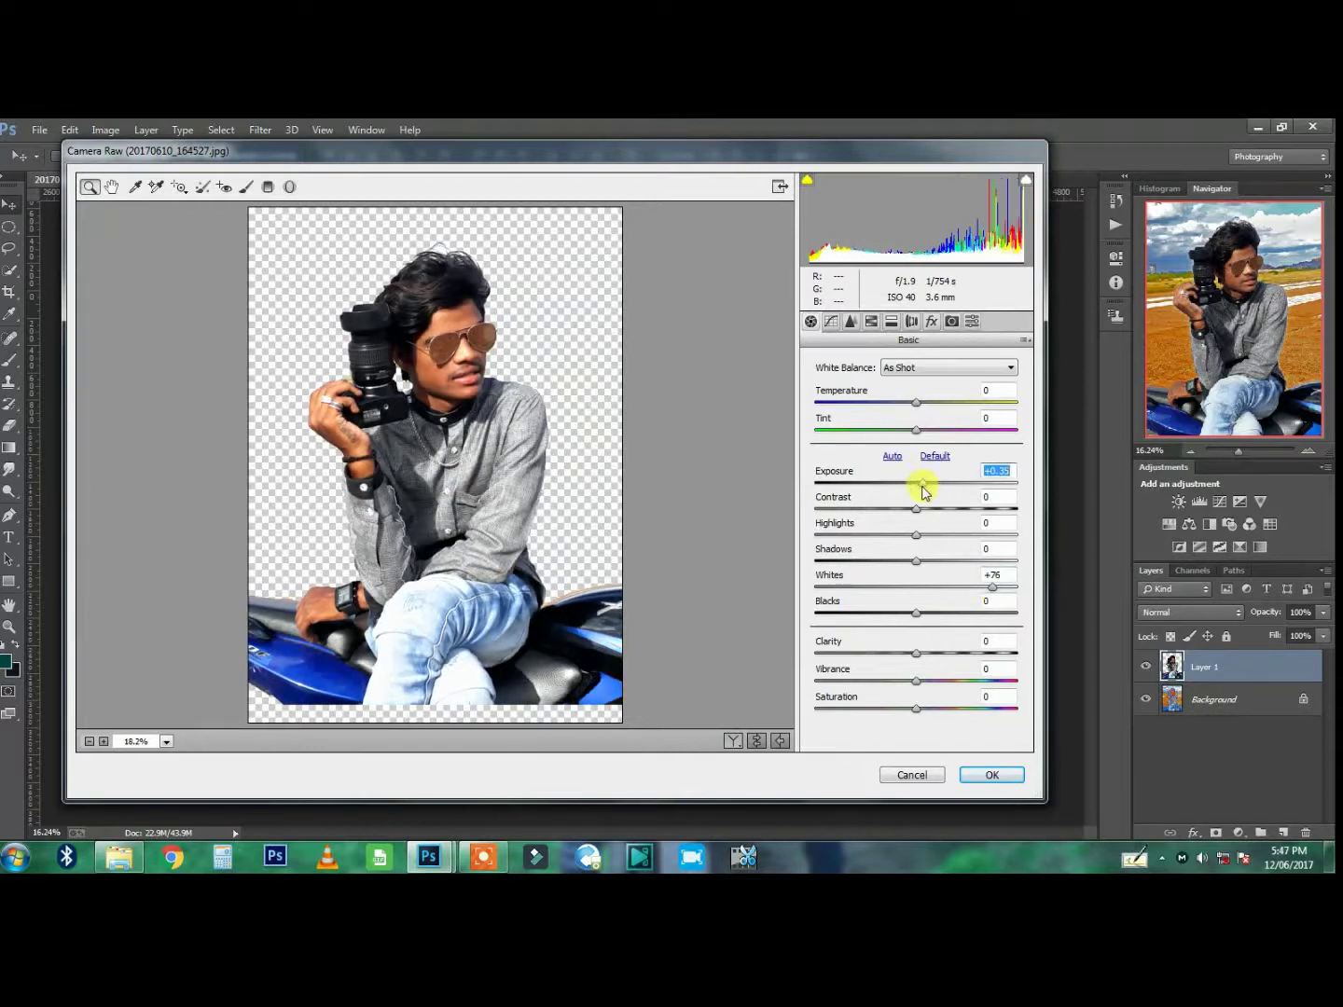
left_click(929, 534)
mouse_move(936, 560)
left_mouse_down()
mouse_move(878, 561)
mouse_move(937, 563)
left_mouse_up()
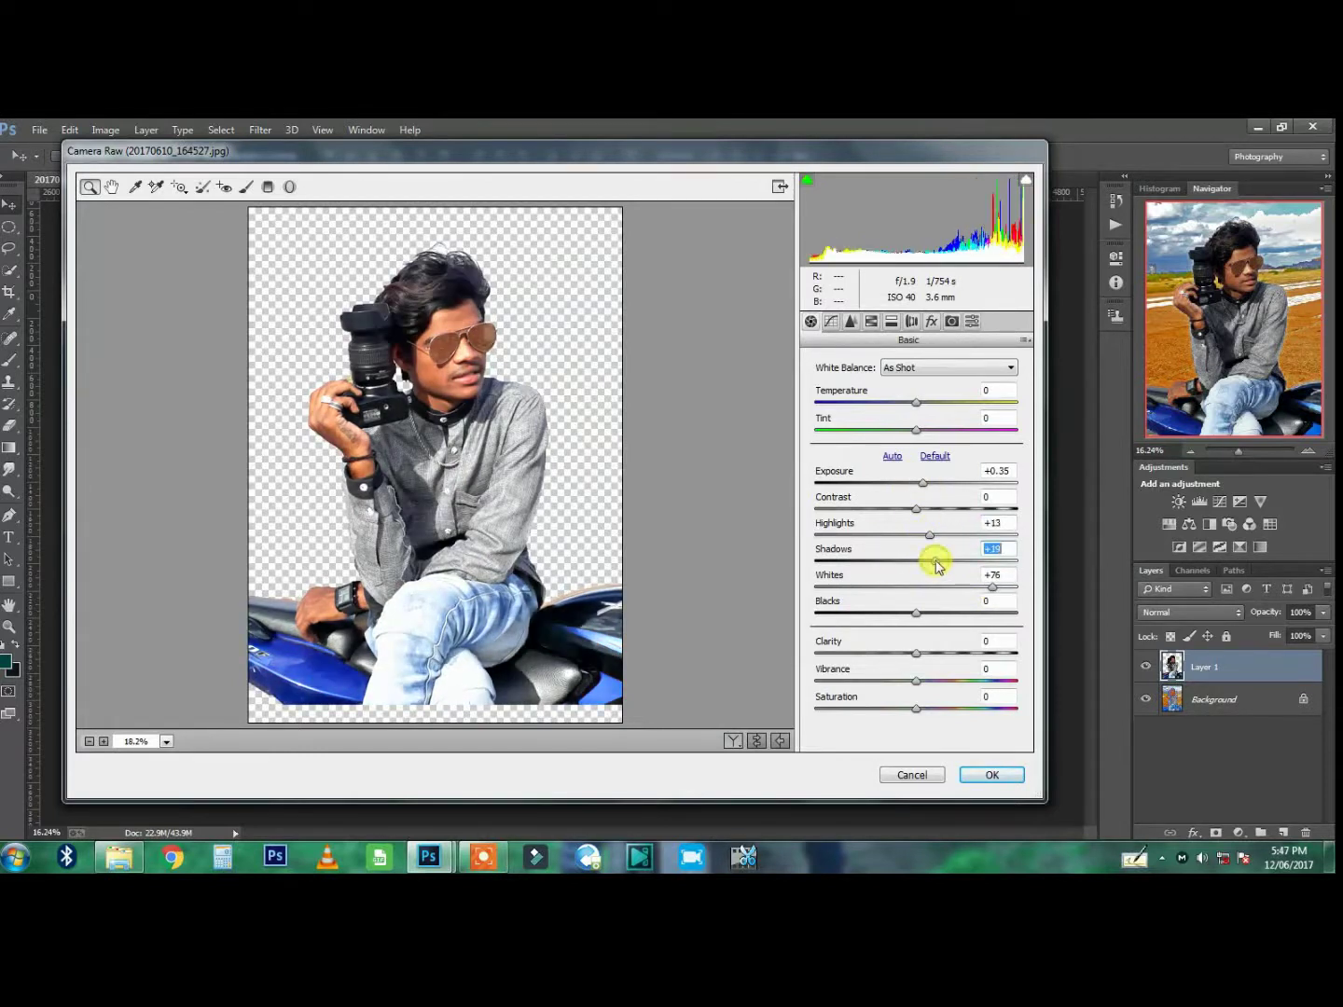
left_click(935, 653)
left_click_drag(936, 653, 911, 656)
left_click(994, 775)
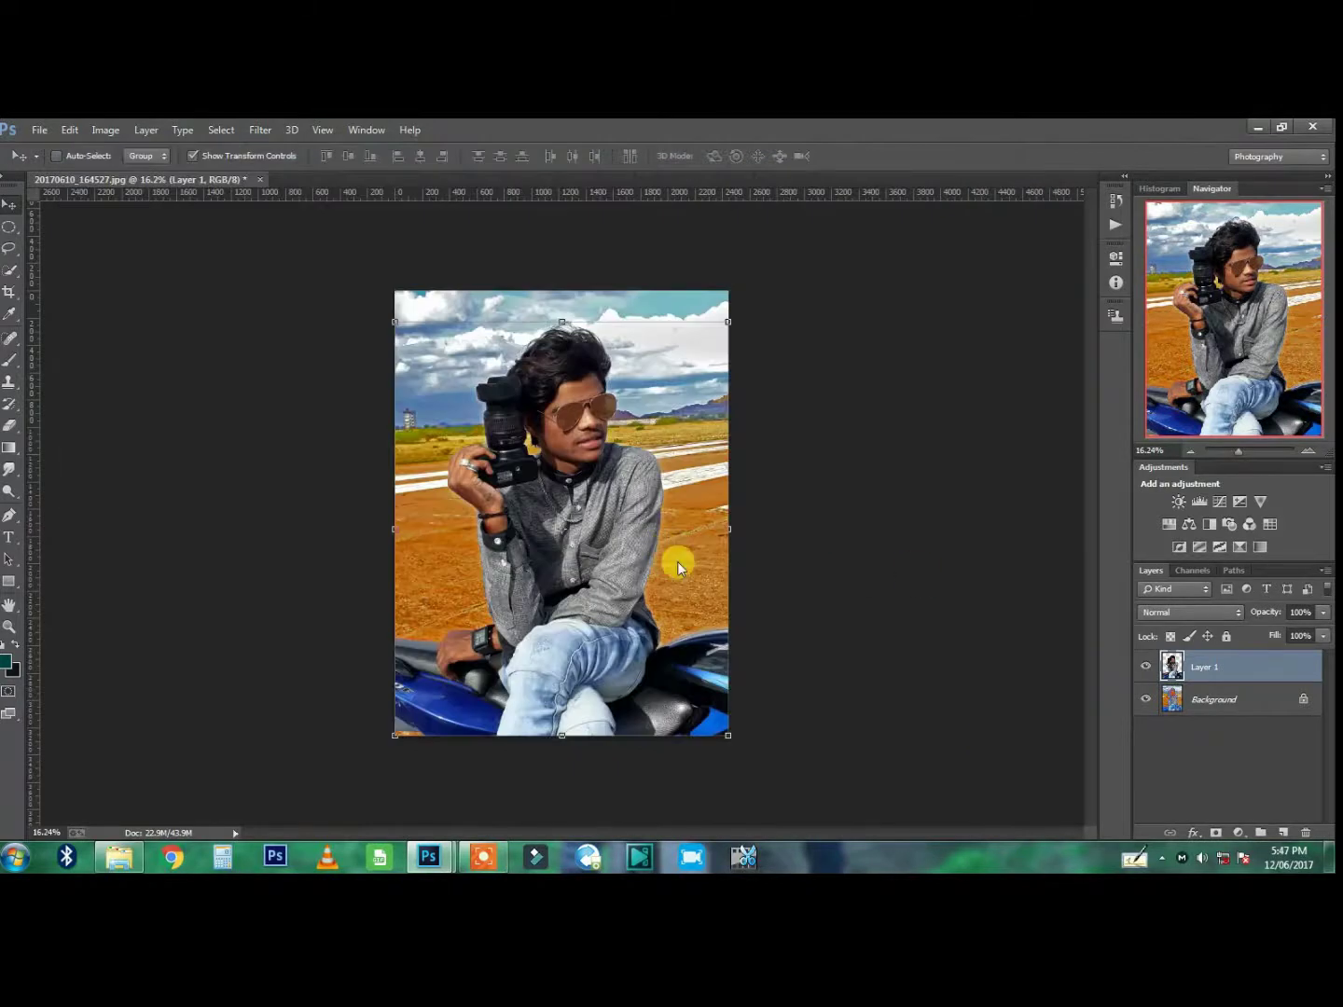
left_click(662, 408)
left_click(501, 865)
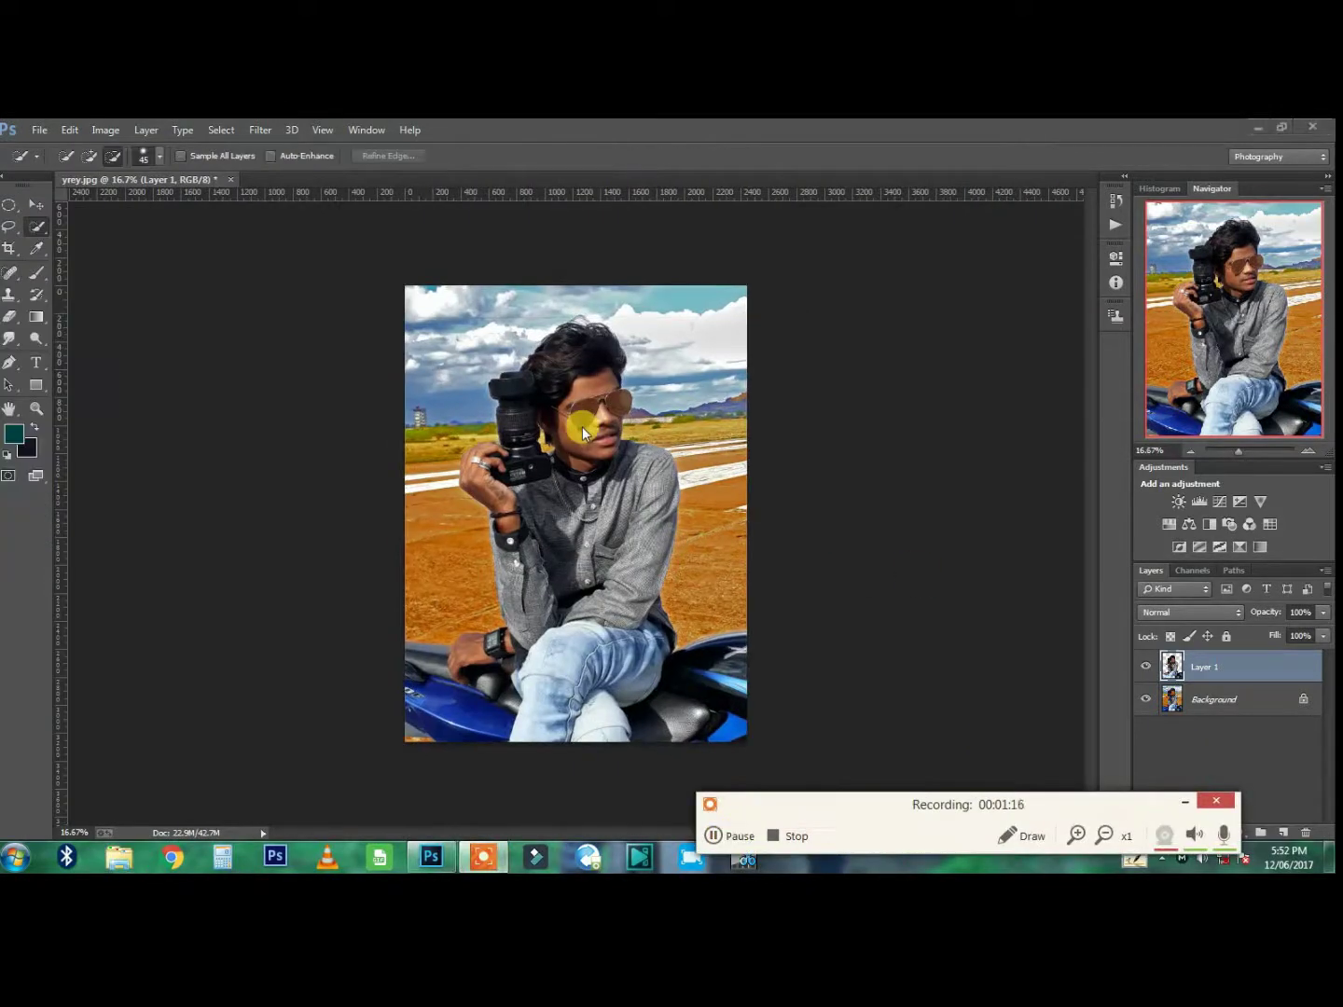
- In Camera Raw on the Background, set Exposure +0.65, Highlights +17, Whites +26, Blacks +23
left_click(1218, 700)
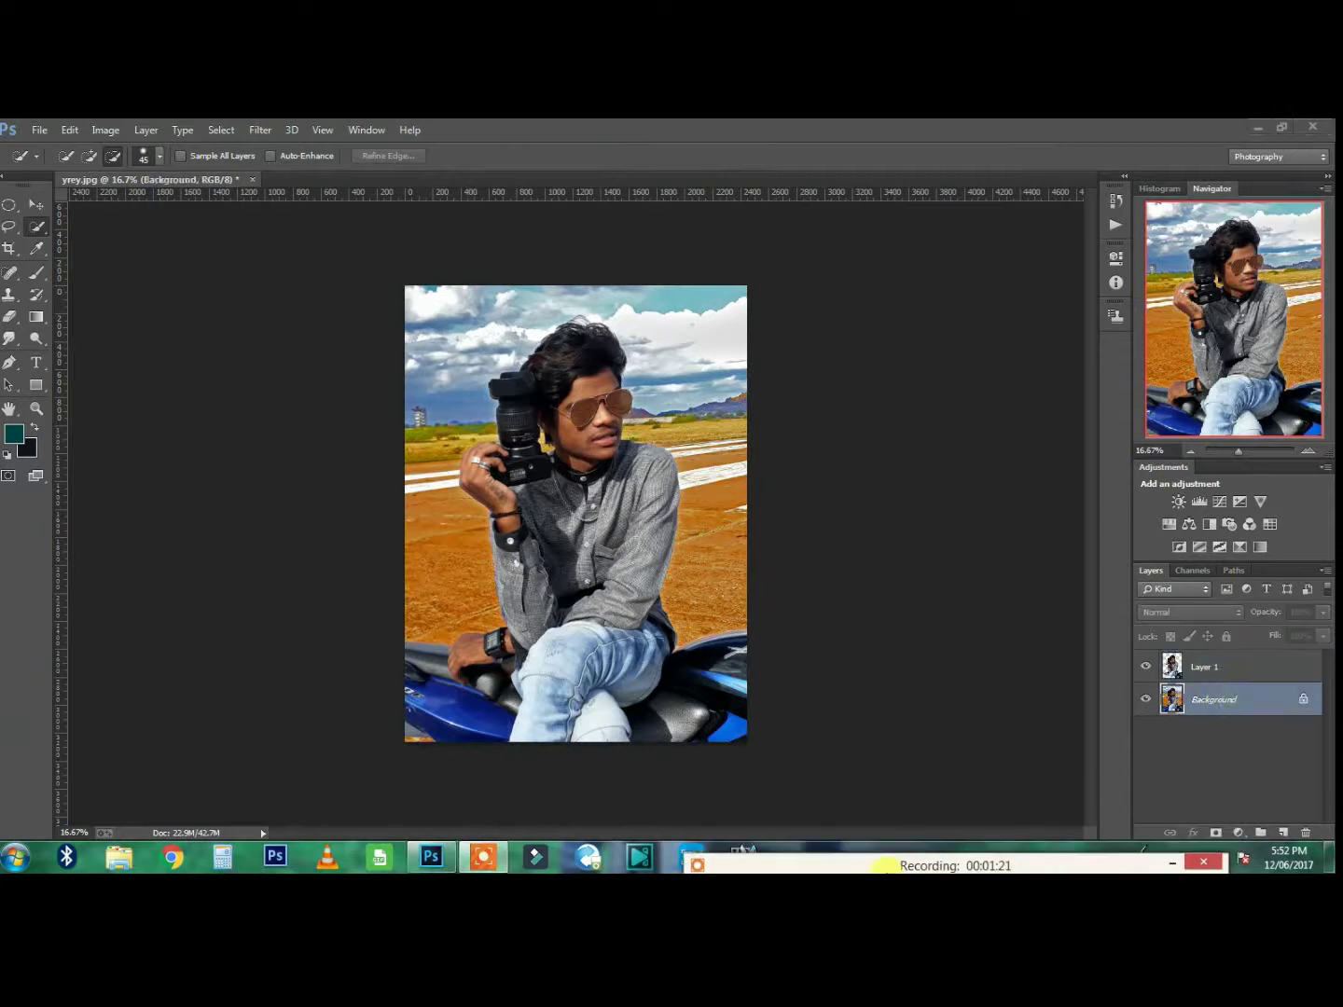
left_click(260, 130)
left_click(297, 257)
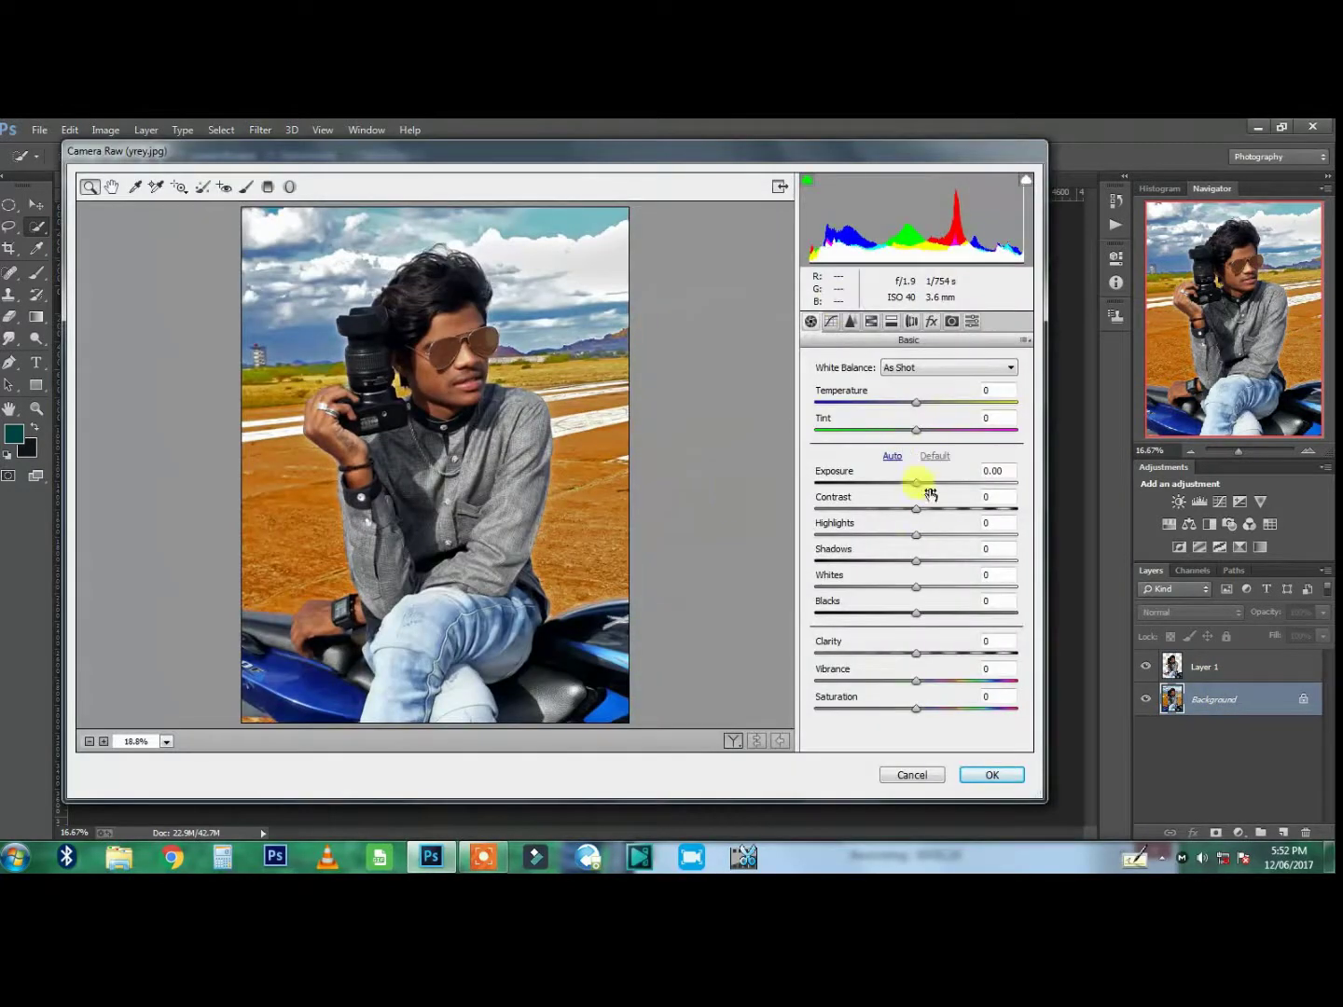
left_click_drag(917, 482, 943, 588)
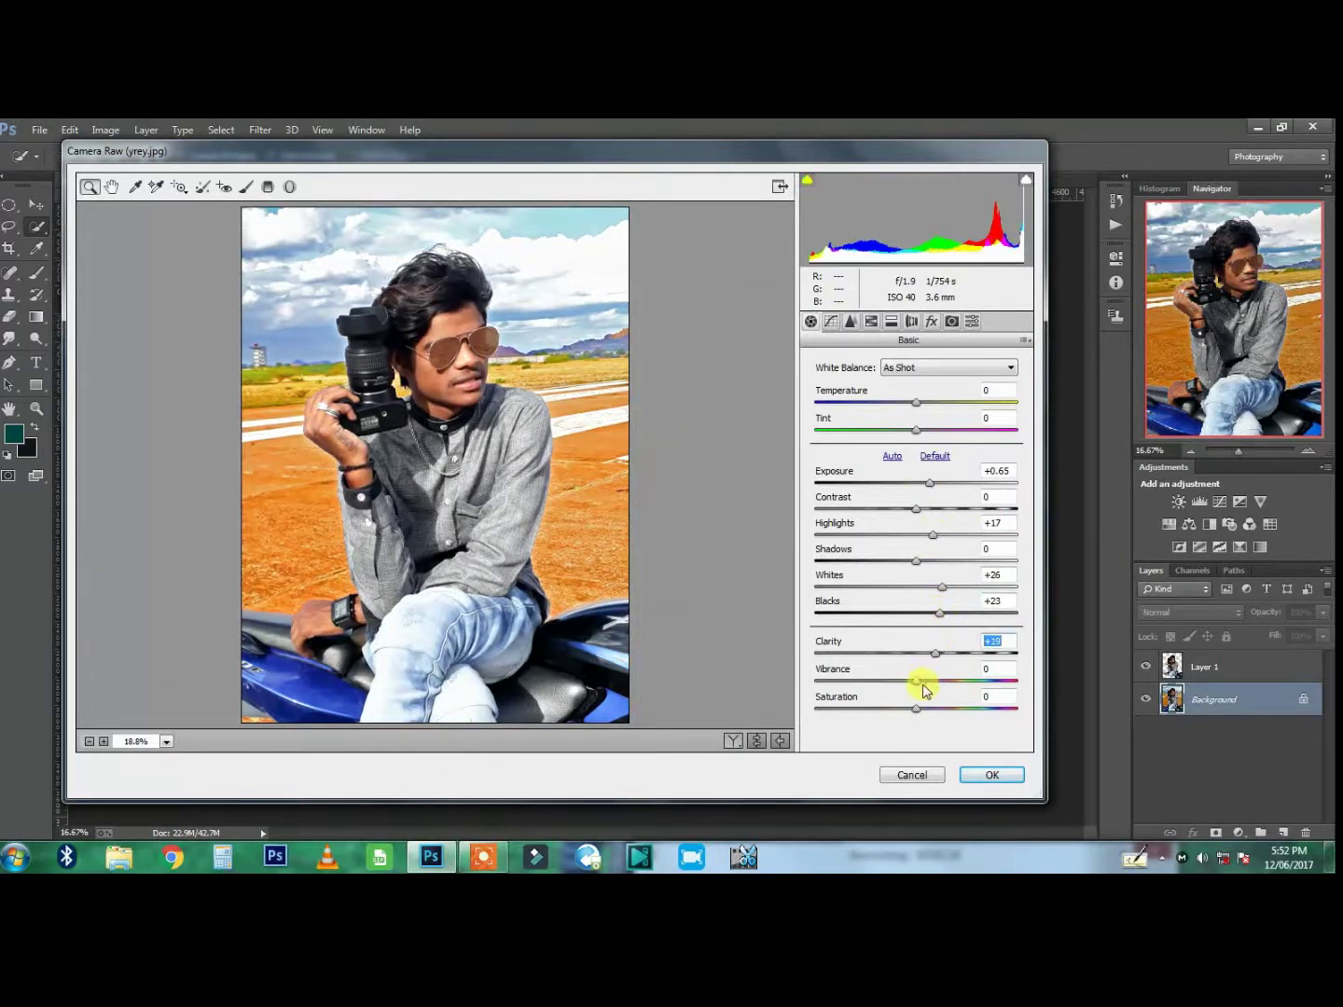
- Shift HSL hues to Reds +21, Oranges +22, Magentas +46 and apply
left_click(880, 321)
left_click_drag(916, 440, 938, 441)
left_click_drag(918, 468, 936, 467)
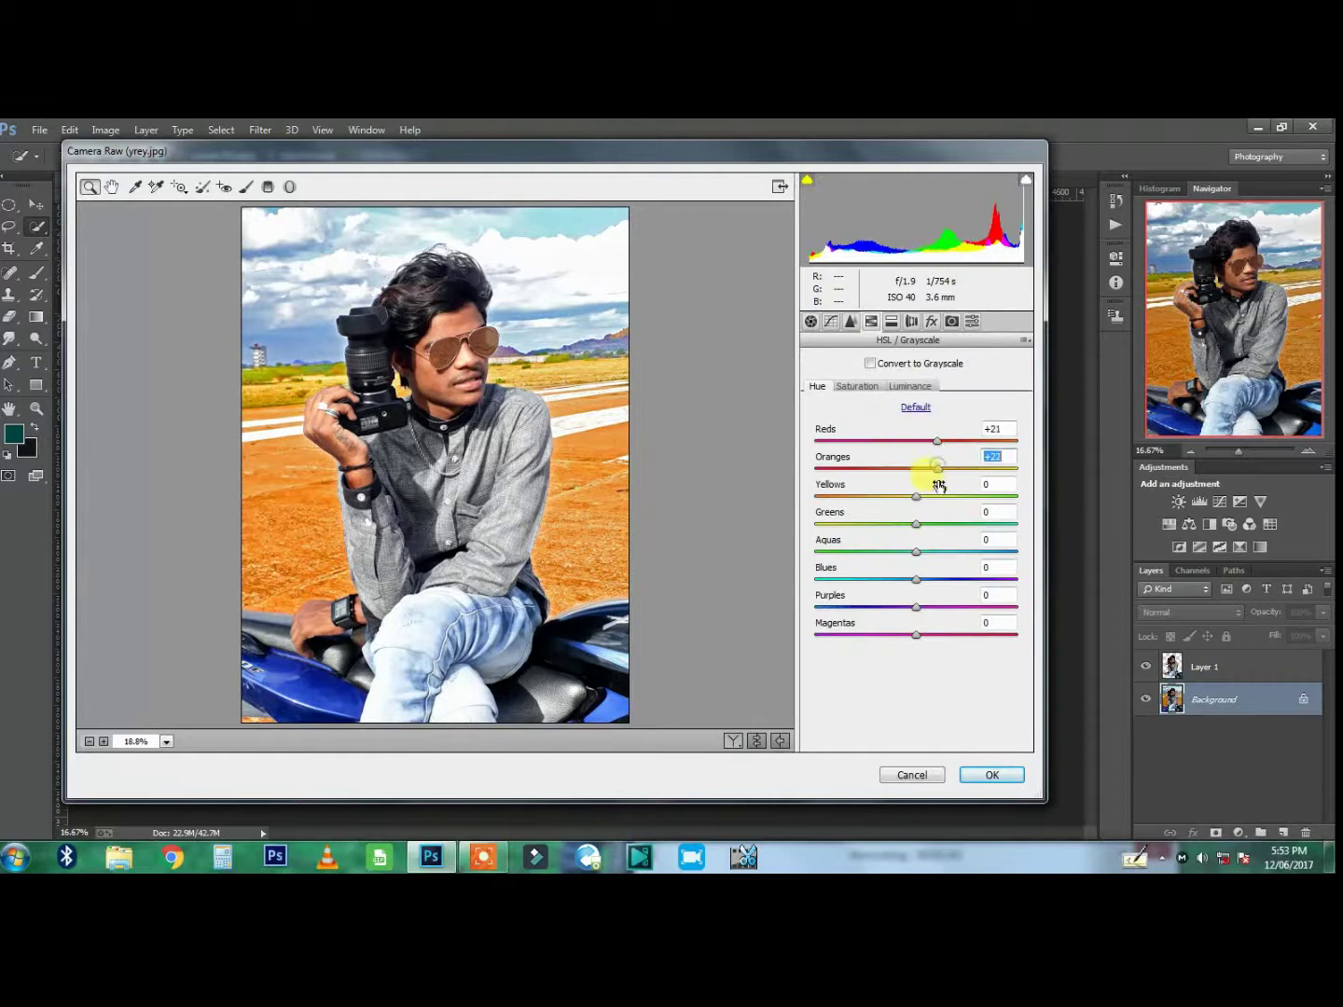
left_click(961, 635)
left_click_drag(916, 607, 850, 607)
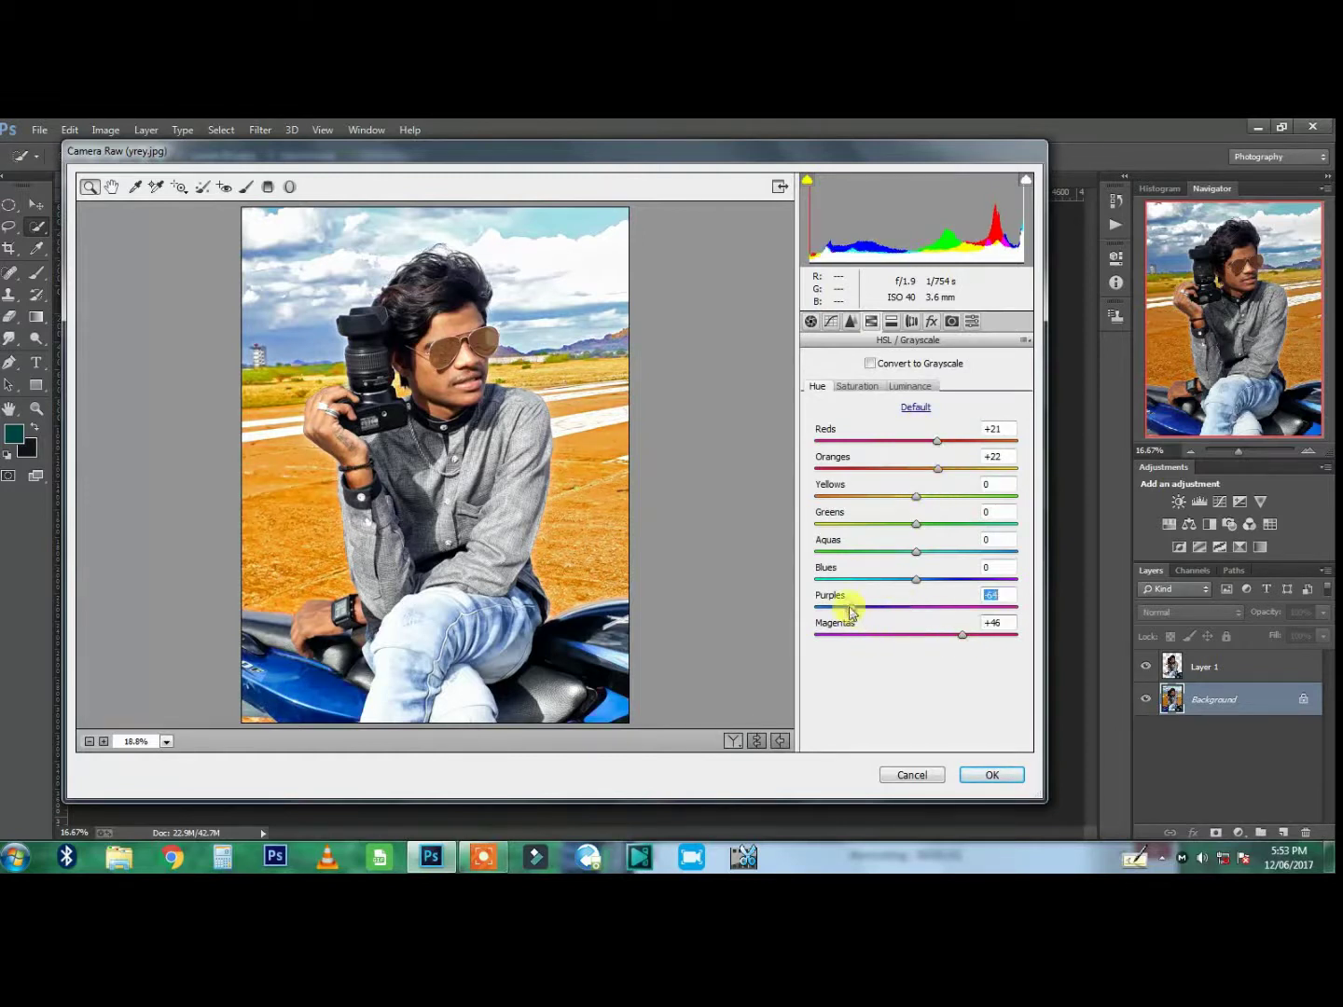
left_click(992, 775)
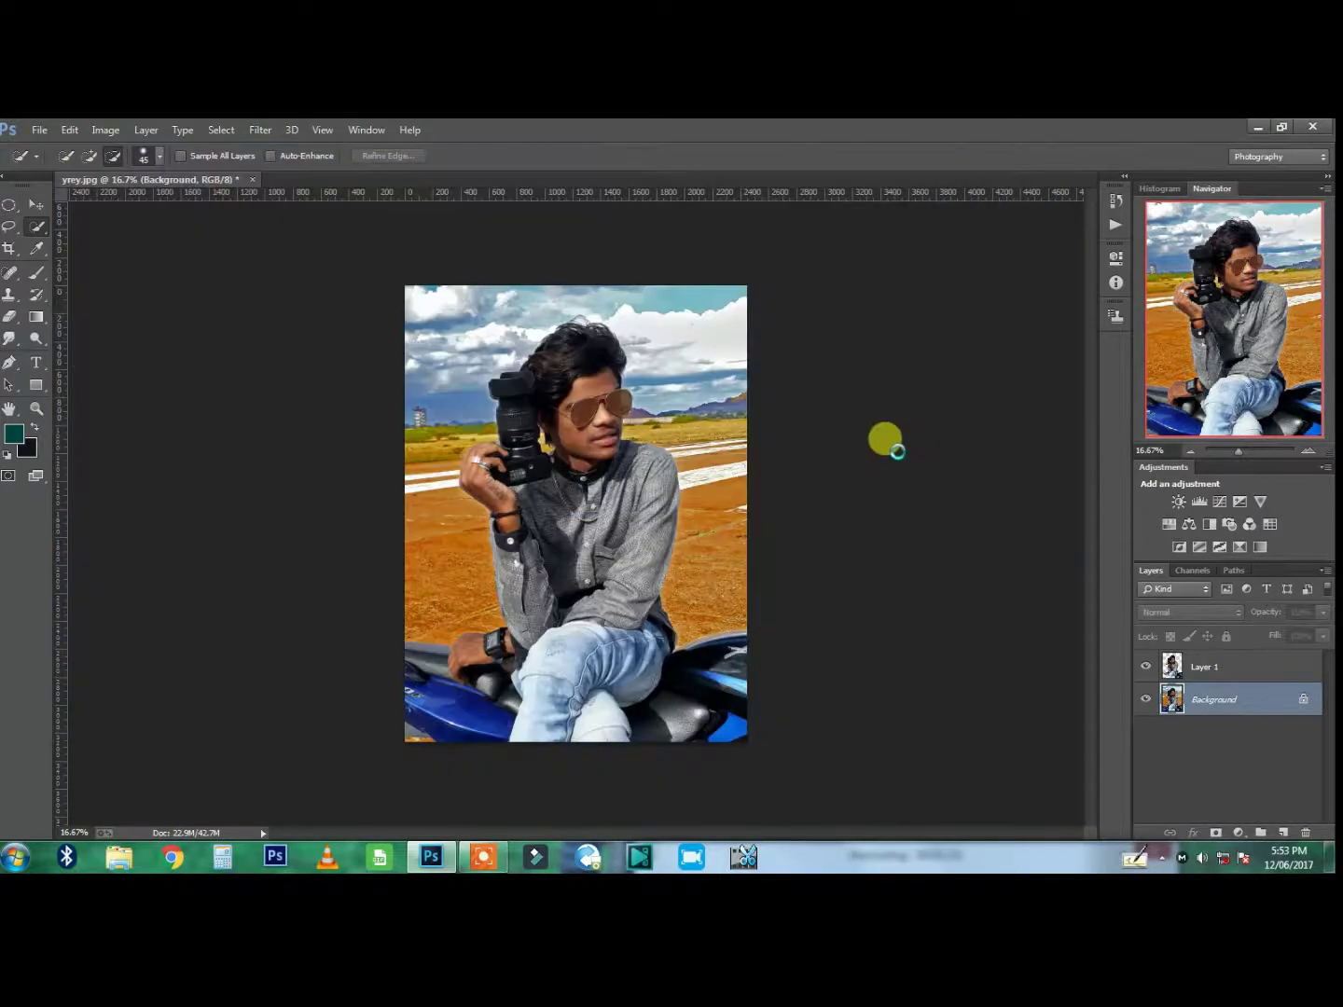
- Blur the Background with a 10-pixel Gaussian Blur
left_click(261, 130)
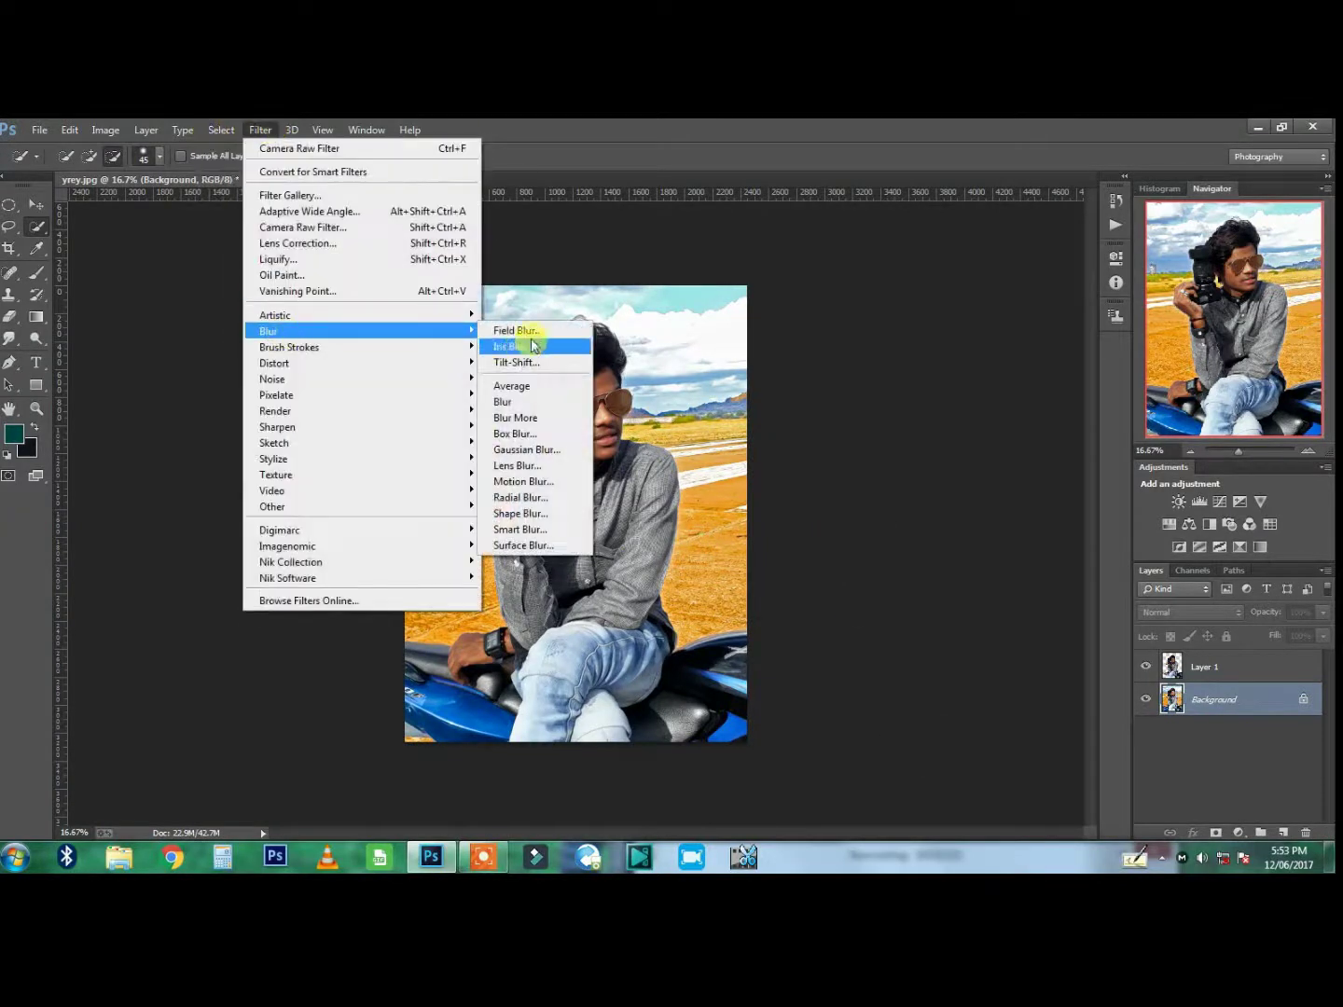
left_click(527, 448)
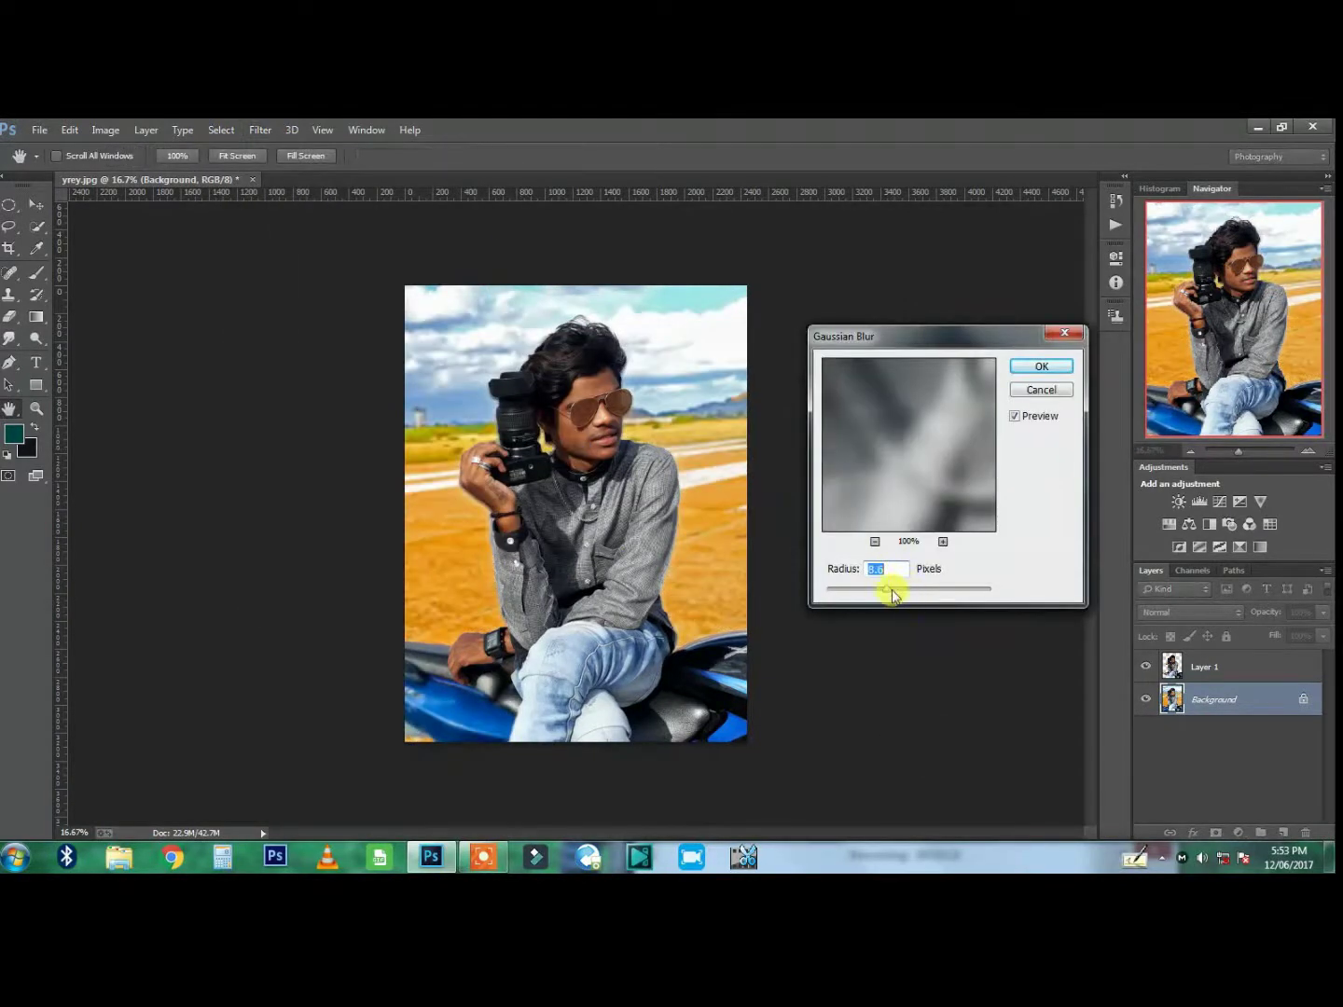
left_click_drag(892, 595, 894, 595)
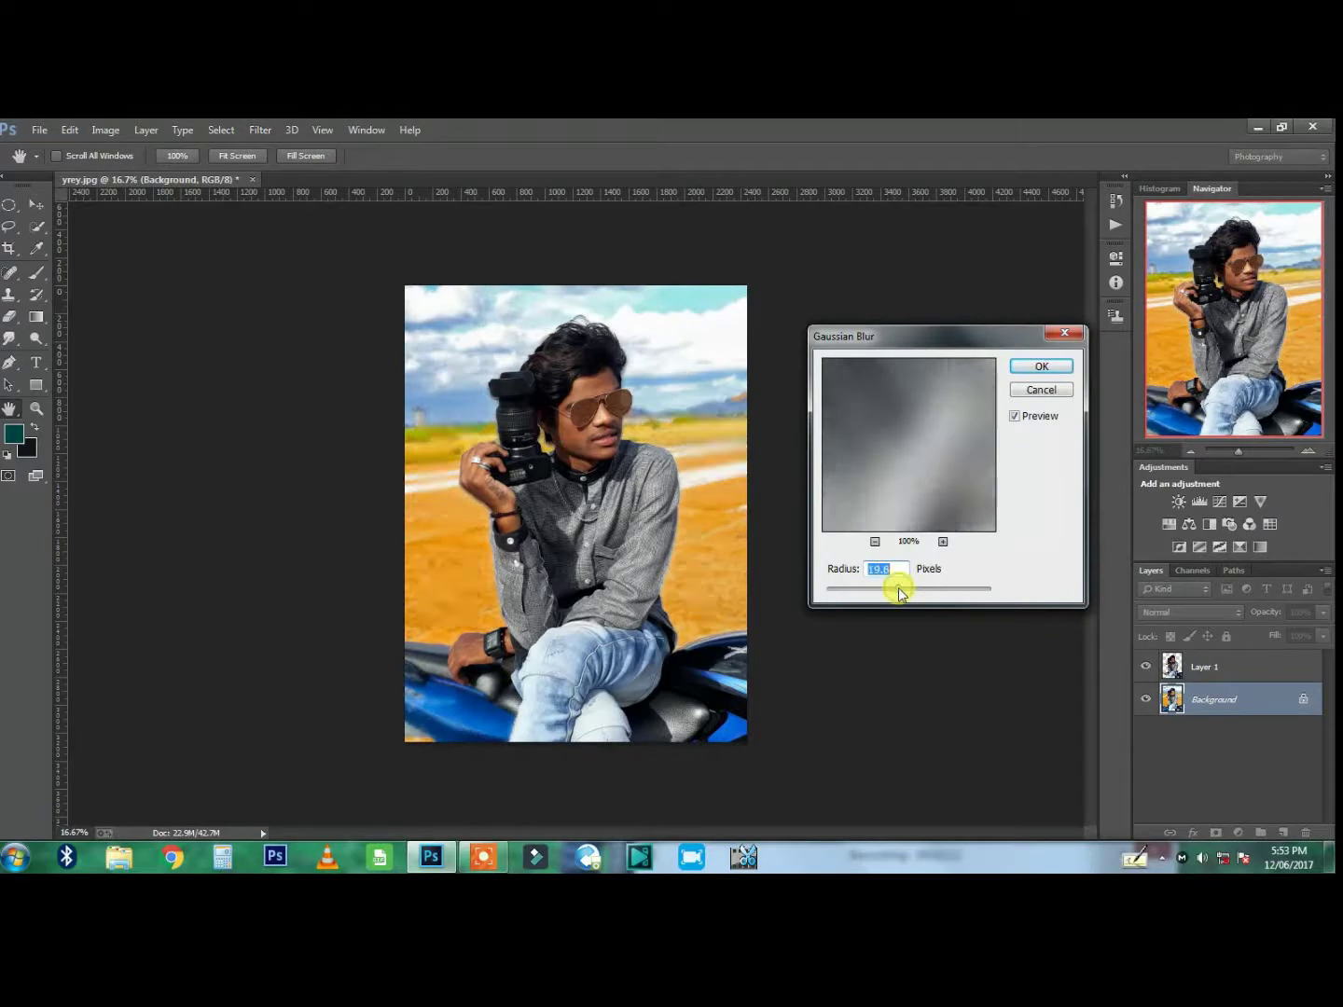
left_click(1040, 366)
- Apply Shadows/Highlights to the Background with Shadows 35% and Highlights 20%
left_click(144, 130)
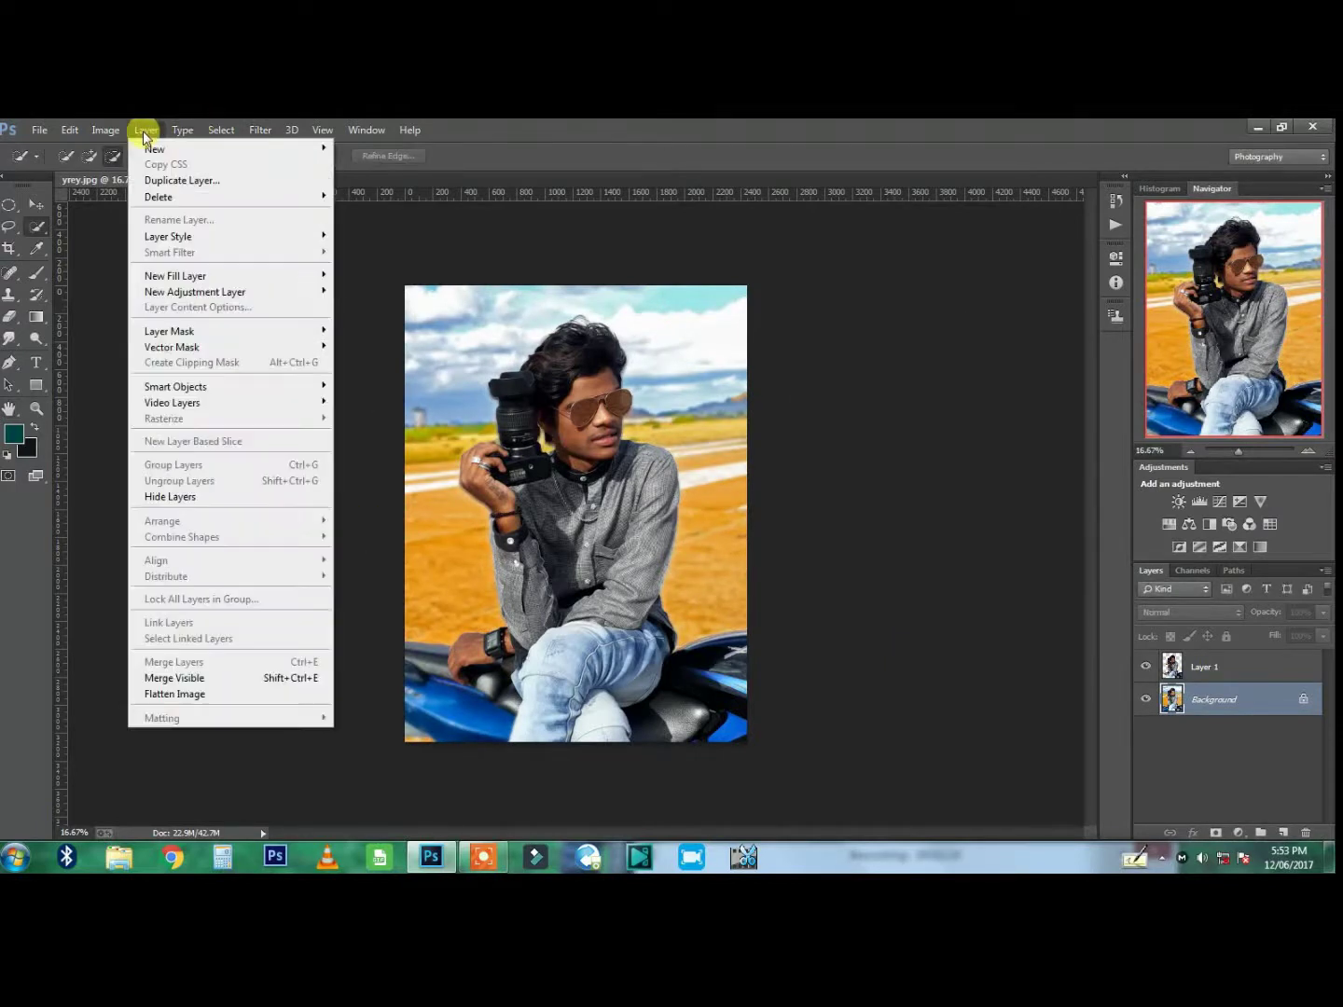
left_click(338, 450)
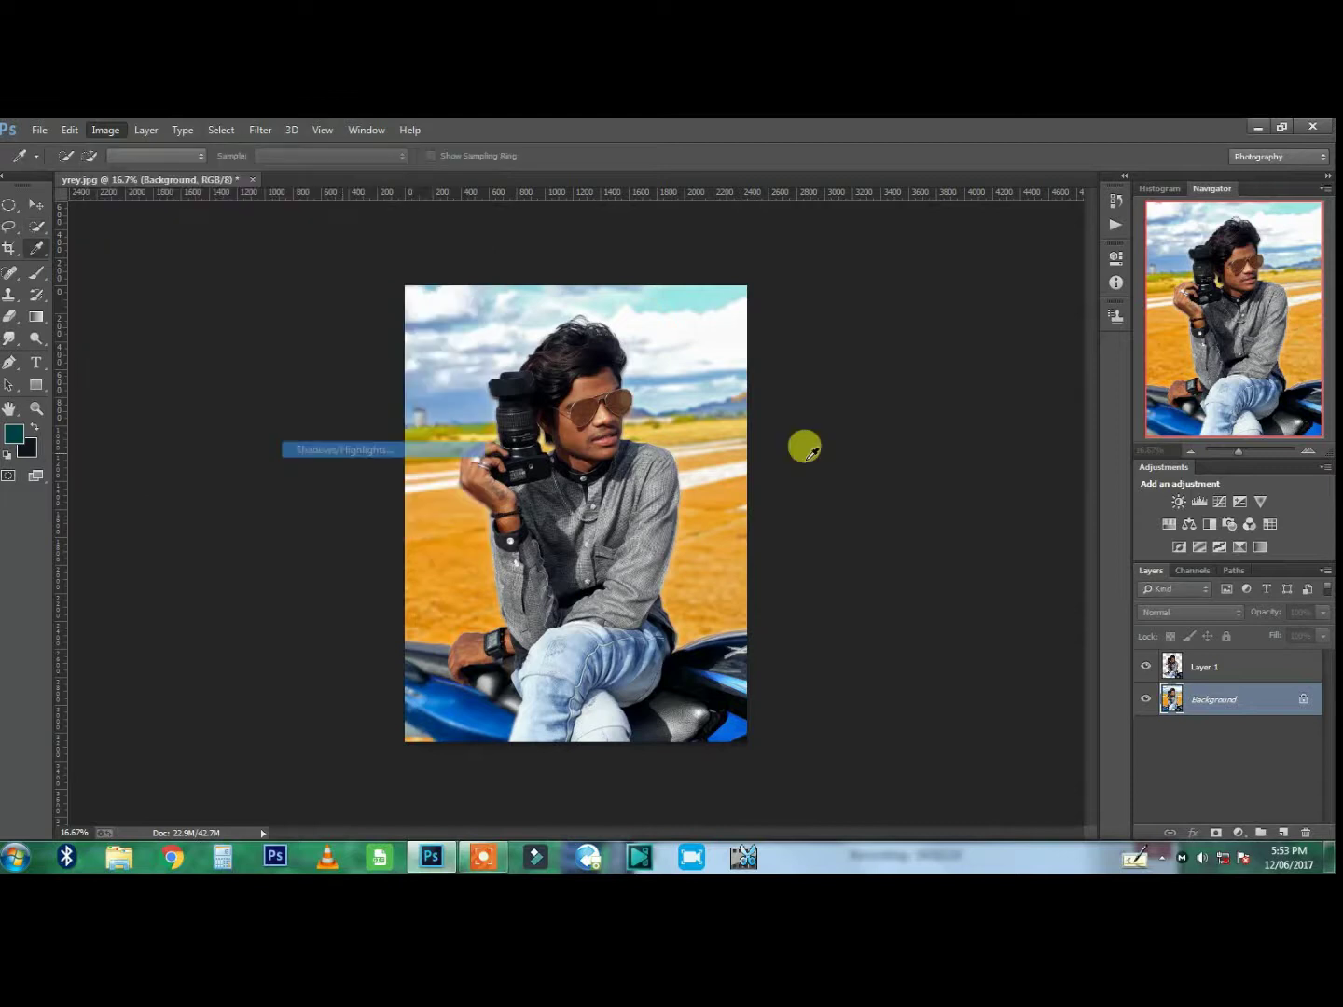
left_click_drag(929, 475, 769, 480)
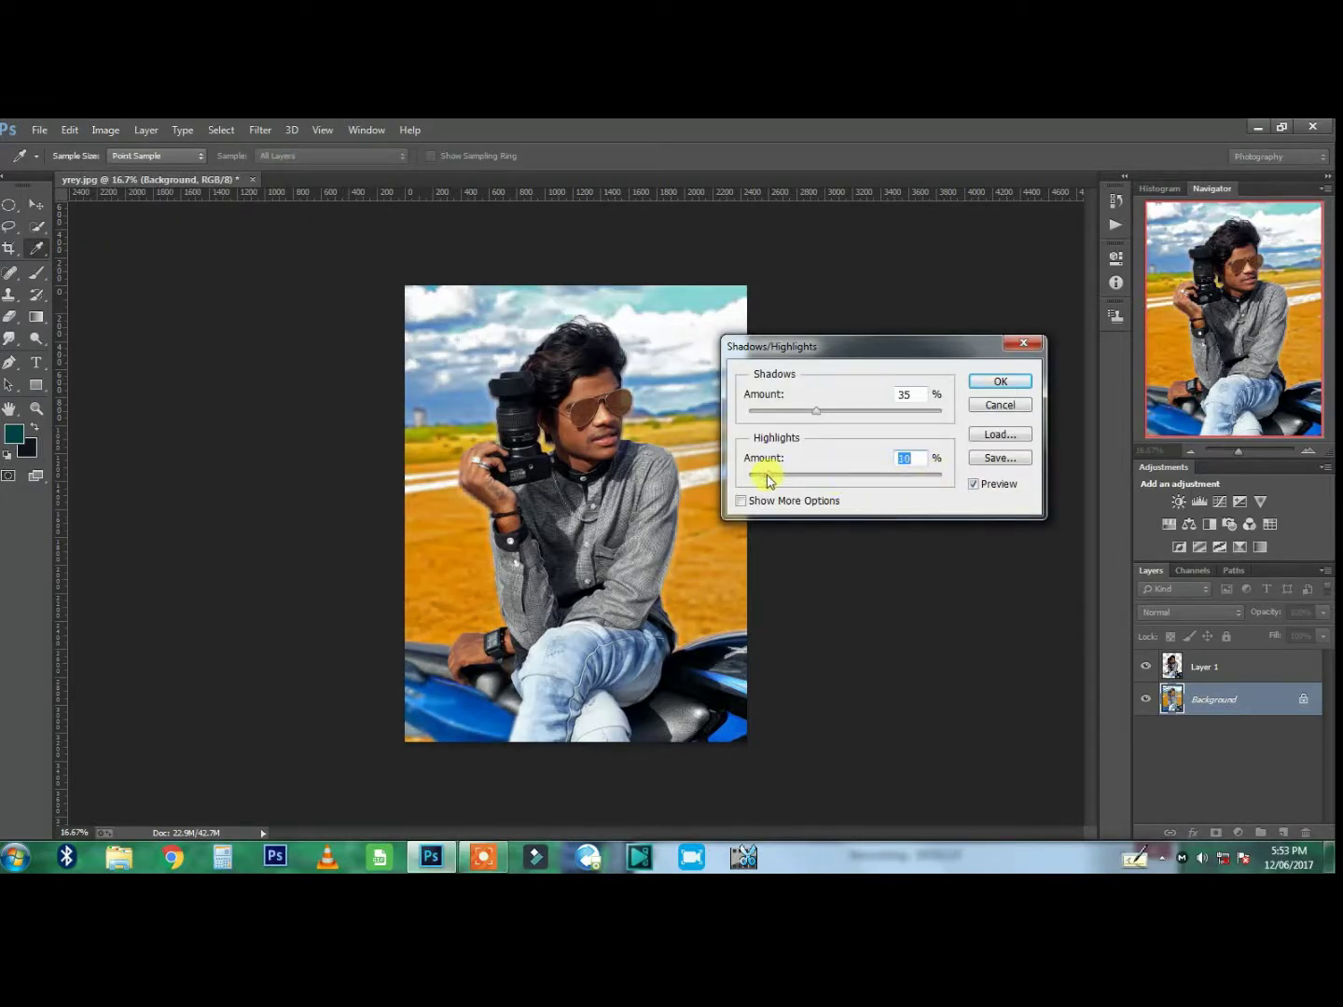
left_click(1001, 381)
key("w")
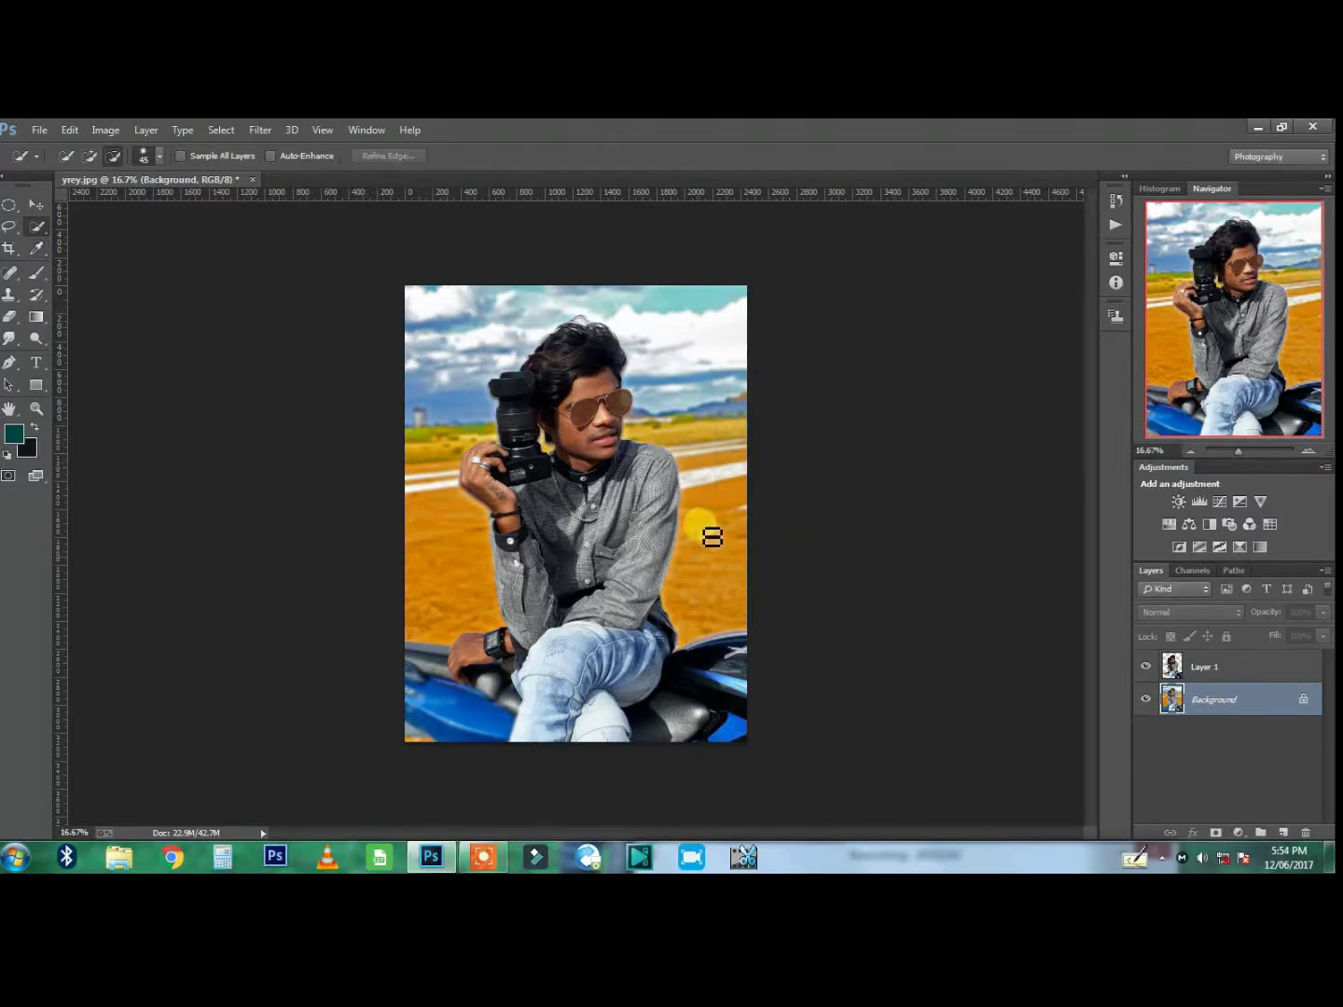
- On Layer 1, quick-select the person and motorbike and copy them to new Layer 2
left_click(35, 203)
left_click(1304, 670)
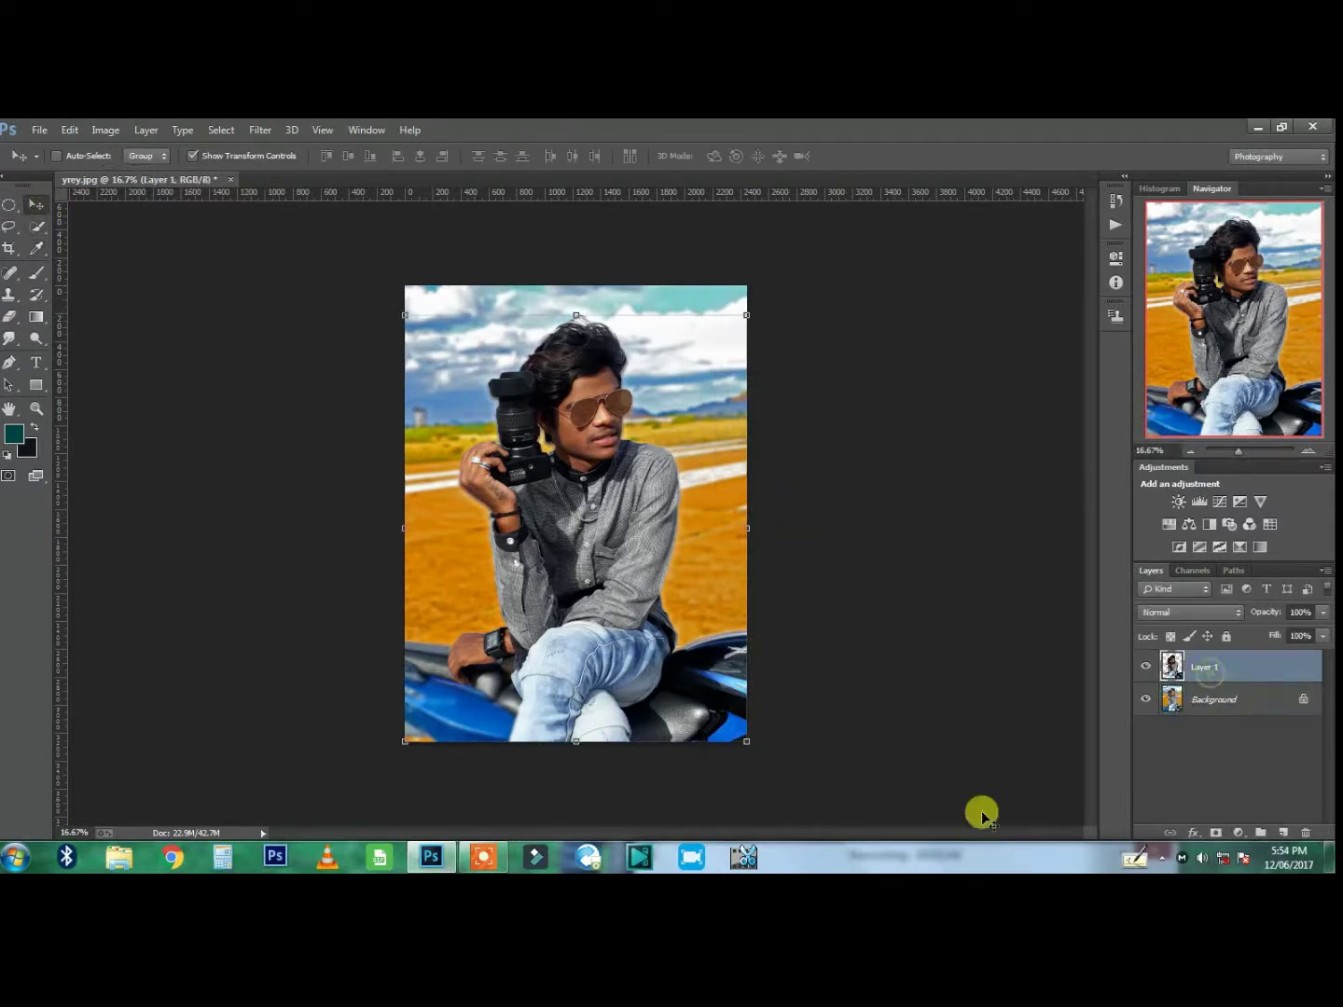
left_click(38, 225)
mouse_move(383, 489)
left_mouse_down()
mouse_move(458, 392)
mouse_move(450, 403)
left_mouse_up()
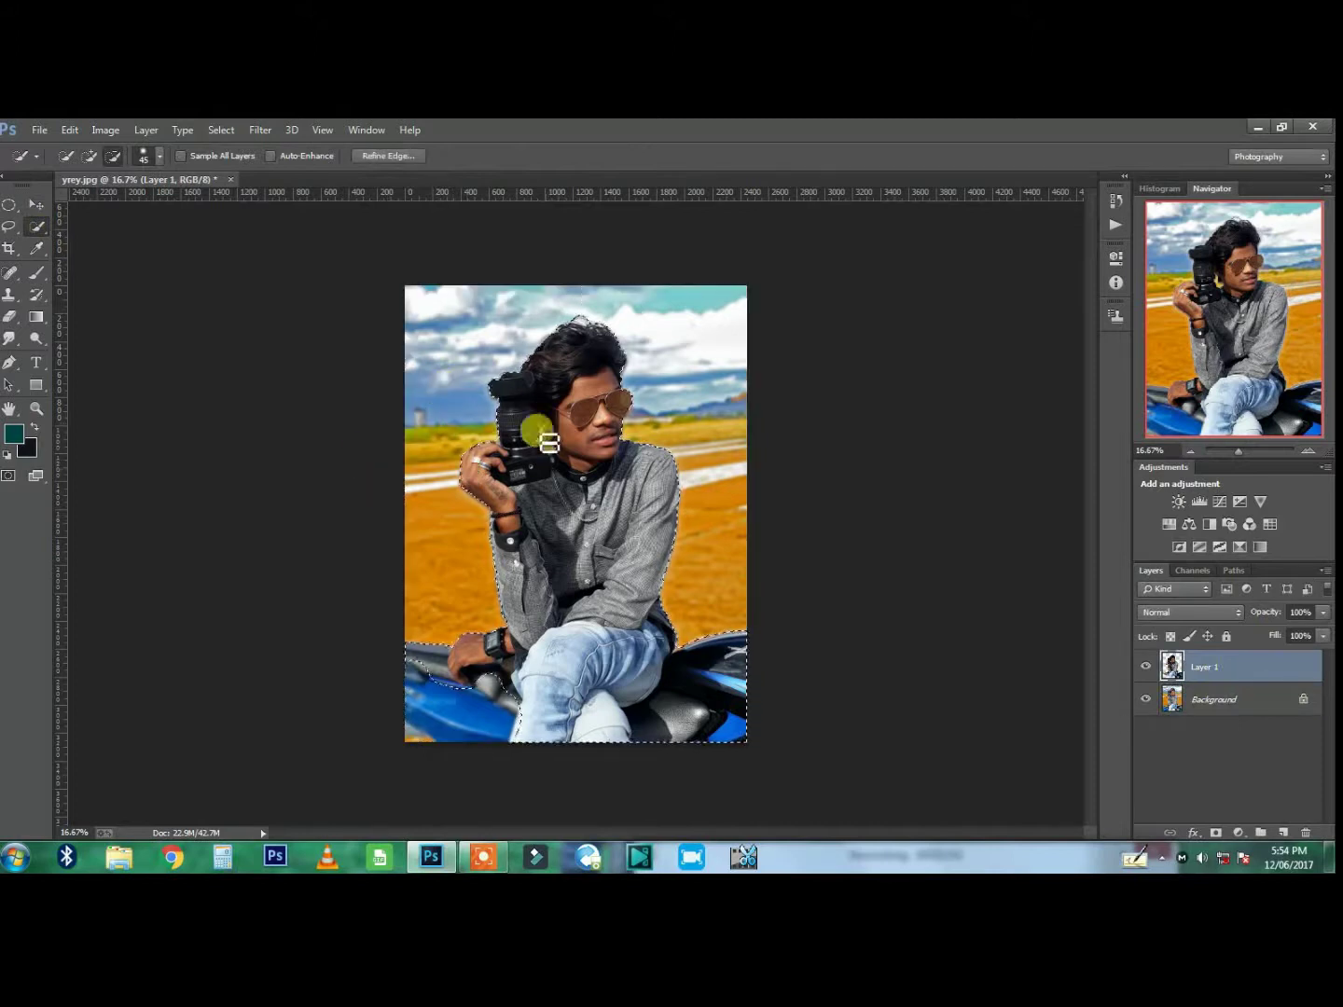
mouse_move(592, 458)
left_mouse_down()
mouse_move(608, 419)
mouse_move(550, 425)
mouse_move(509, 523)
mouse_move(495, 642)
left_mouse_up()
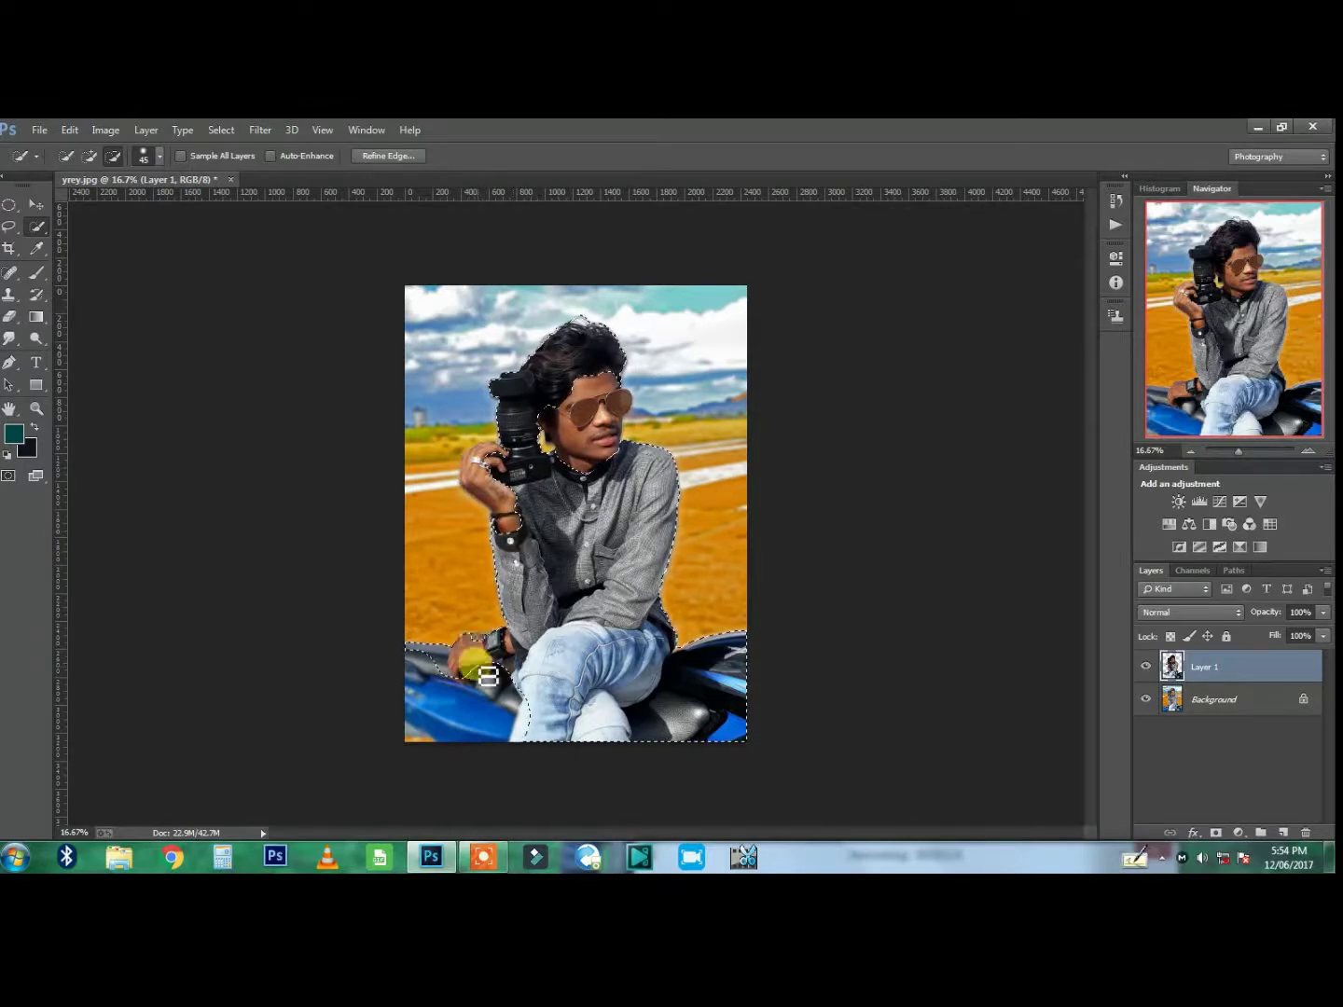
left_click_drag(744, 719, 765, 683)
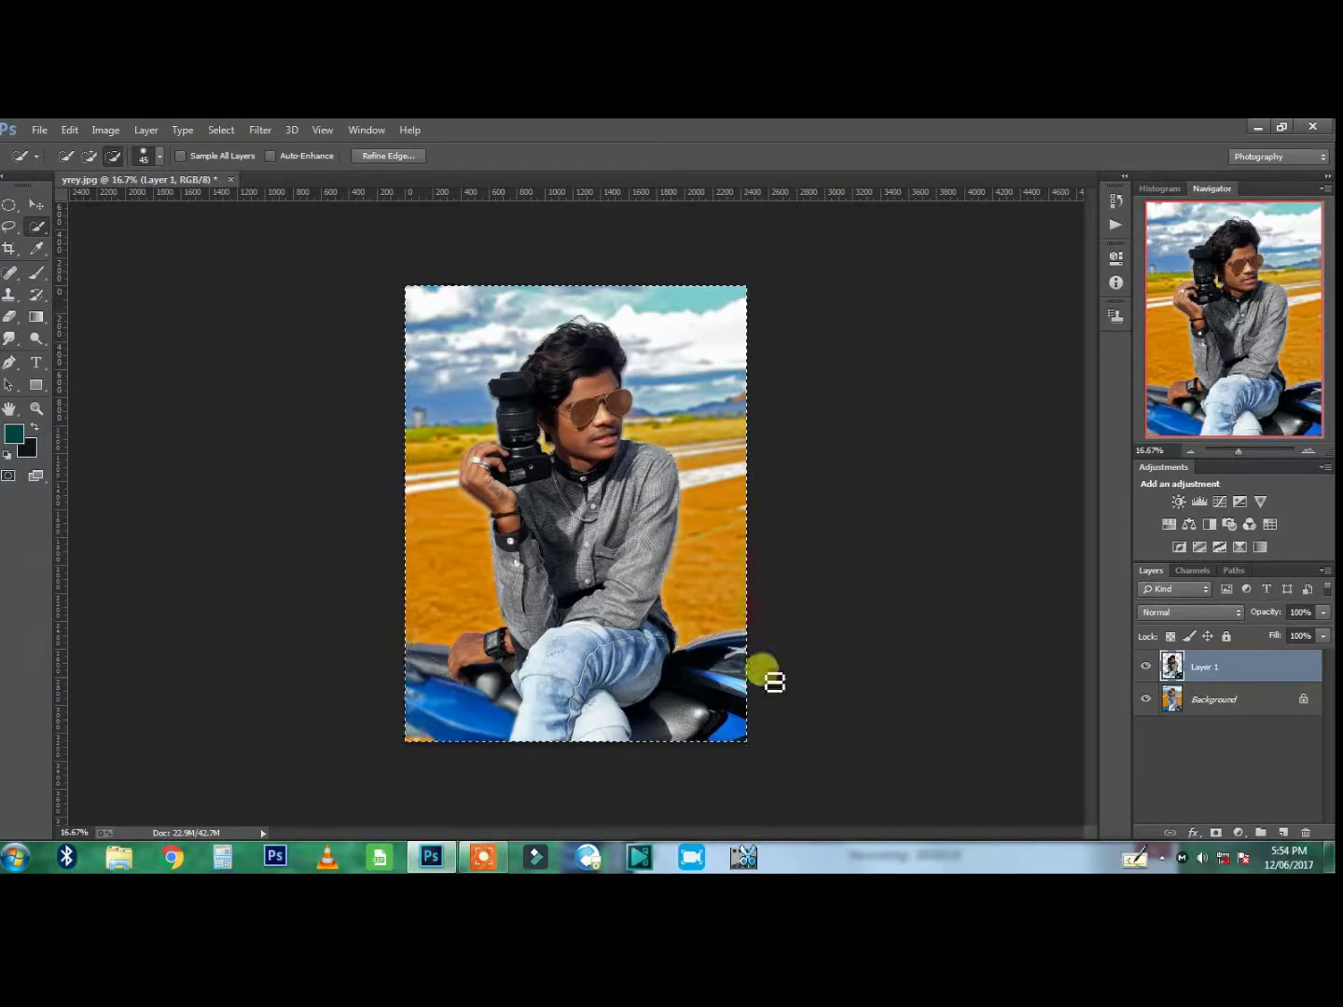
key("ctrl+j")
- Align Layer 2 over the photo and give it Camera Raw Exposure +0.70, Whites +61, Clarity -18, Vibrance +59, Saturation +53
key("v")
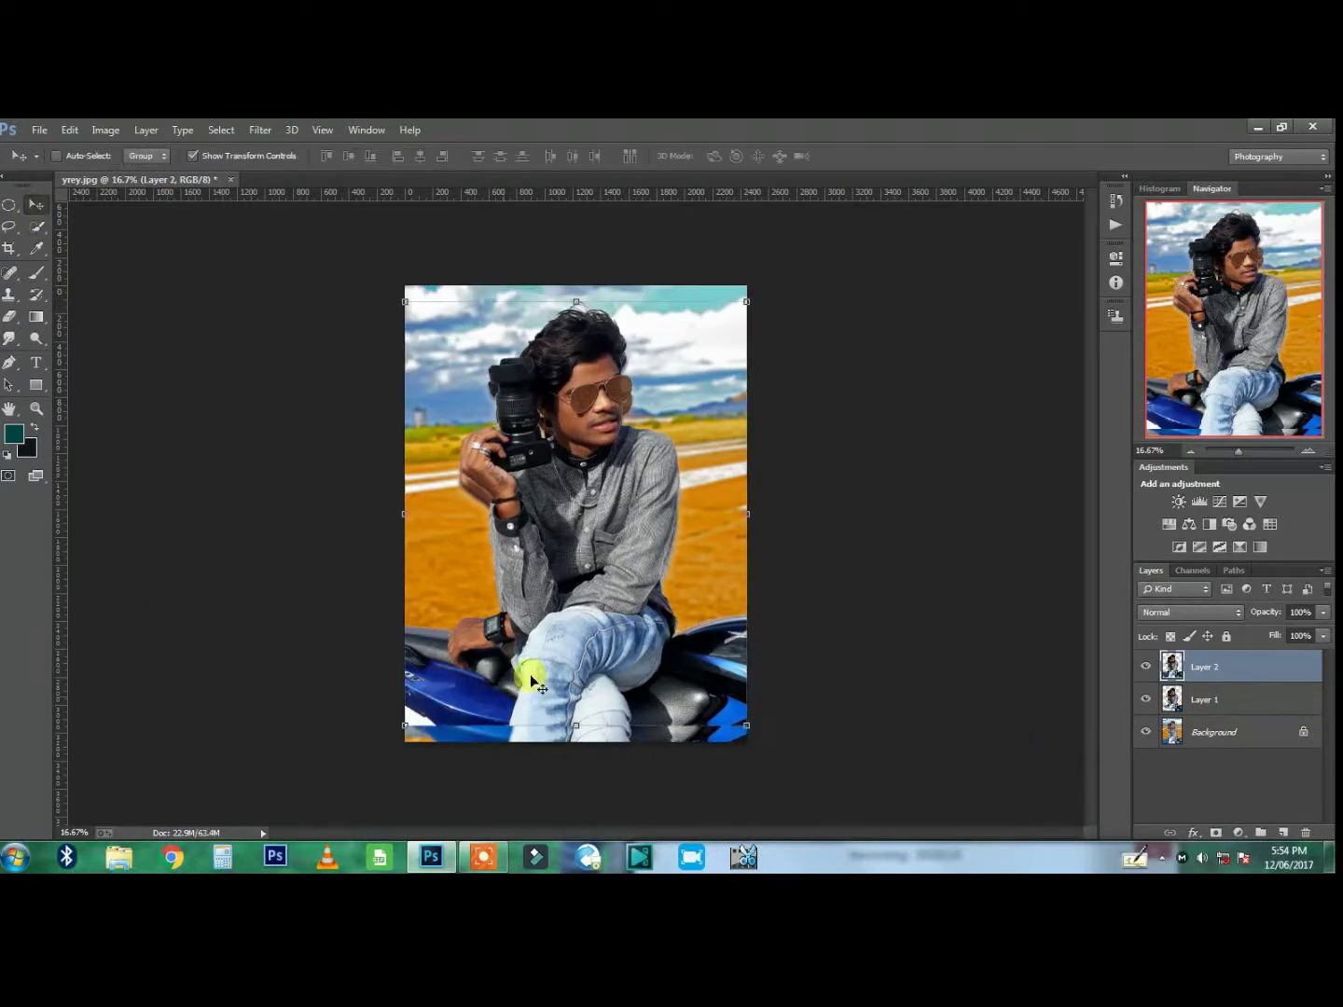
left_click_drag(616, 567, 625, 579)
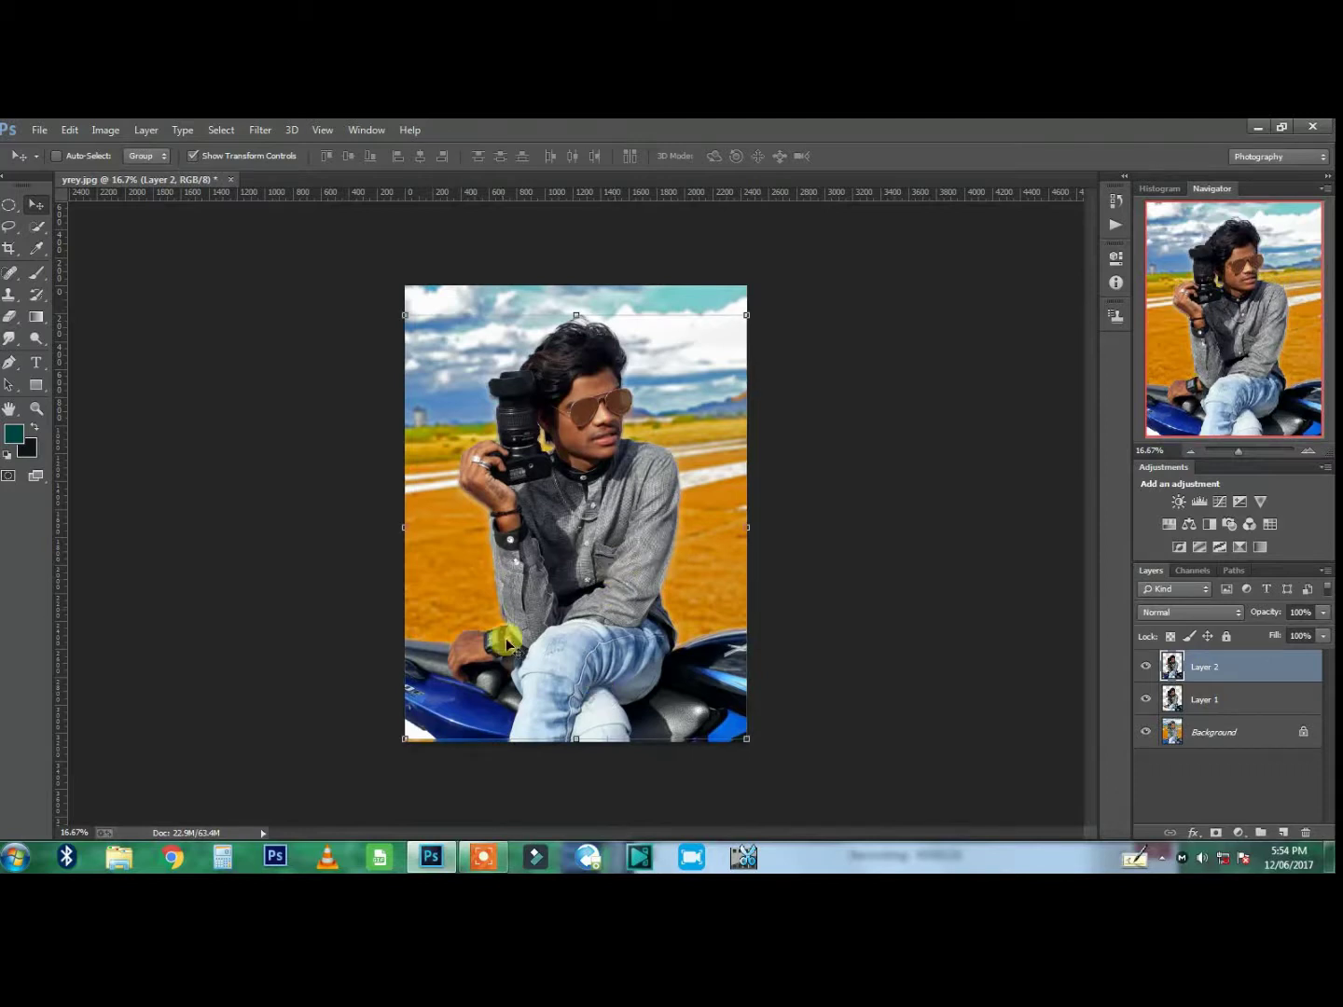
left_click(260, 131)
left_click(299, 224)
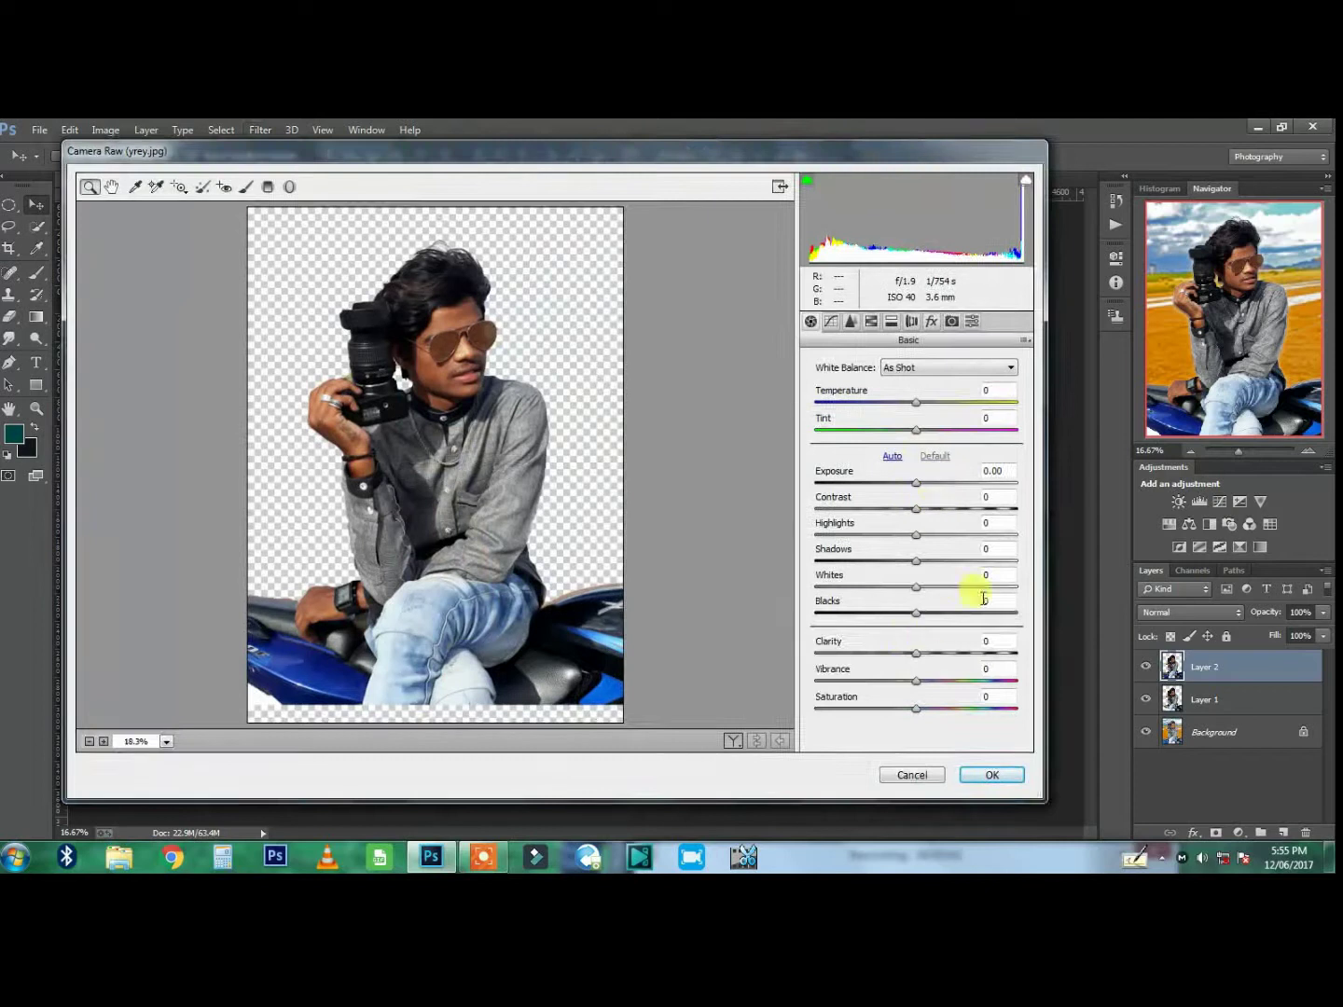
left_click(944, 586)
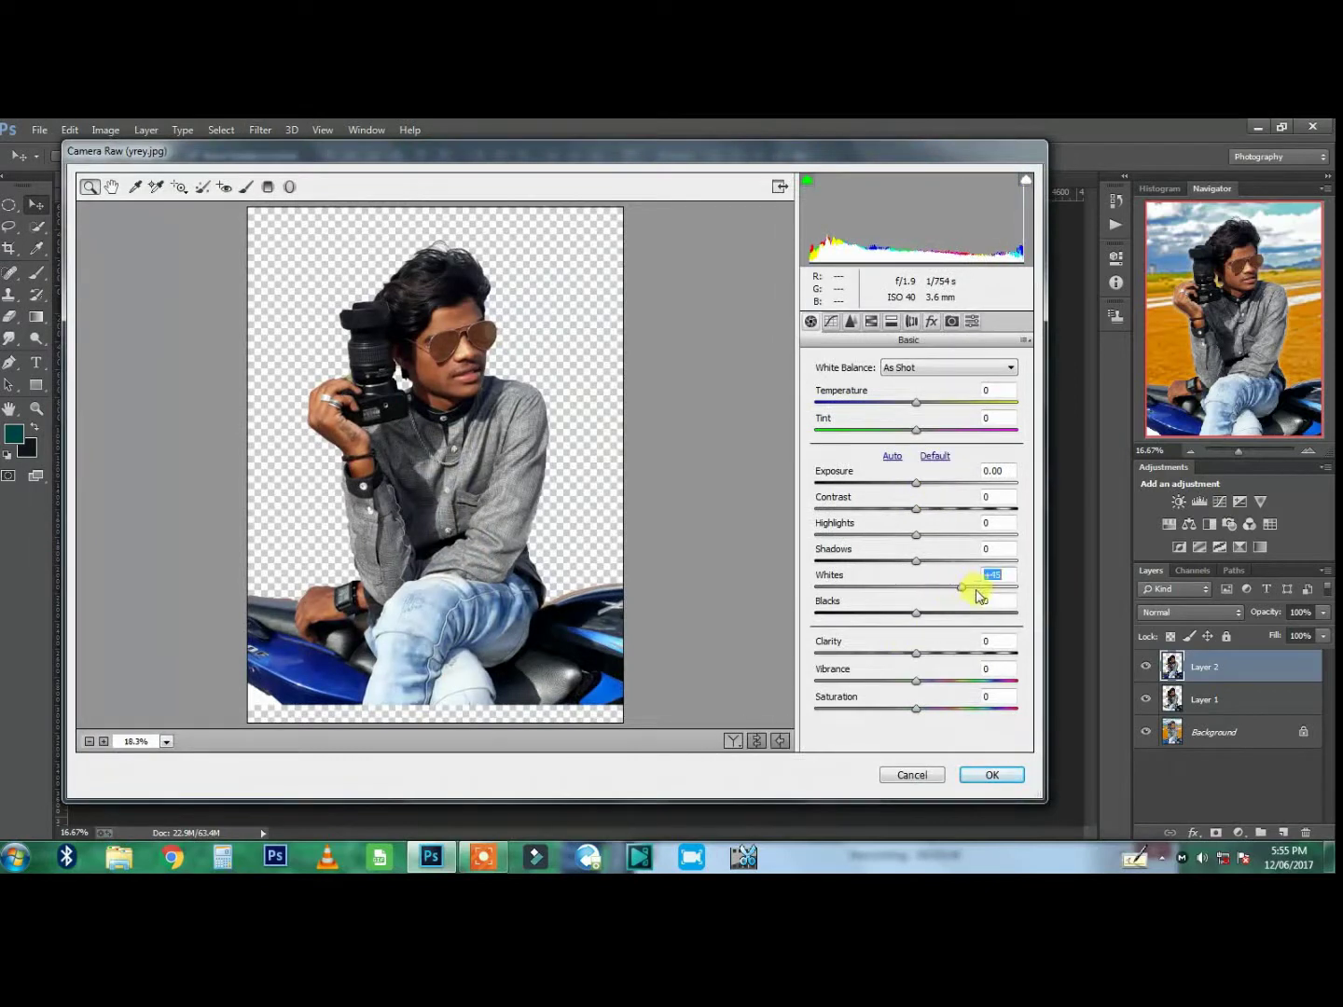
left_click(898, 652)
left_click(936, 682)
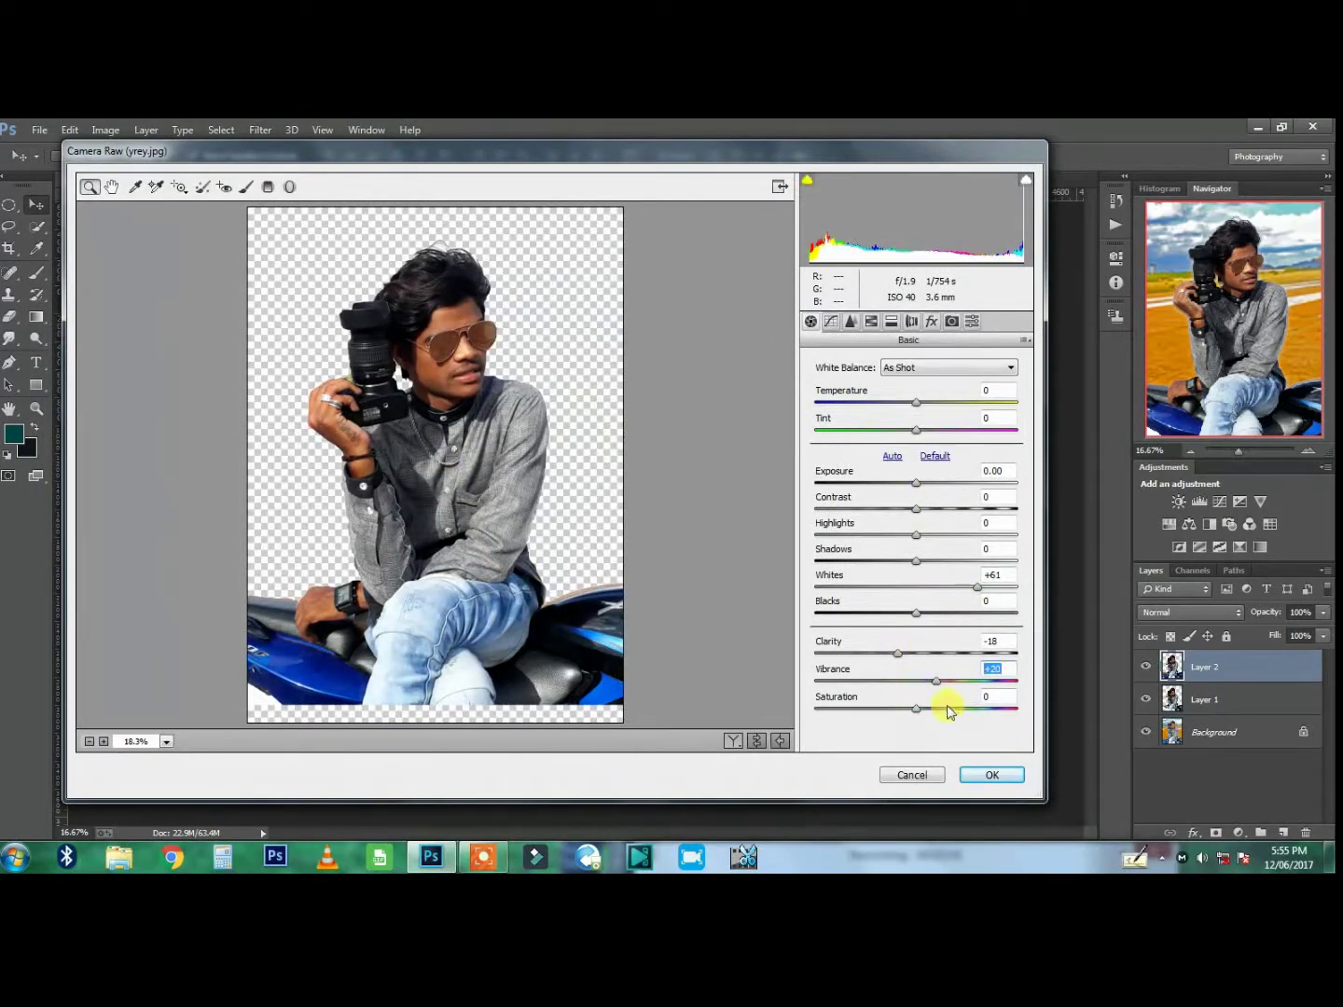
left_click(977, 681)
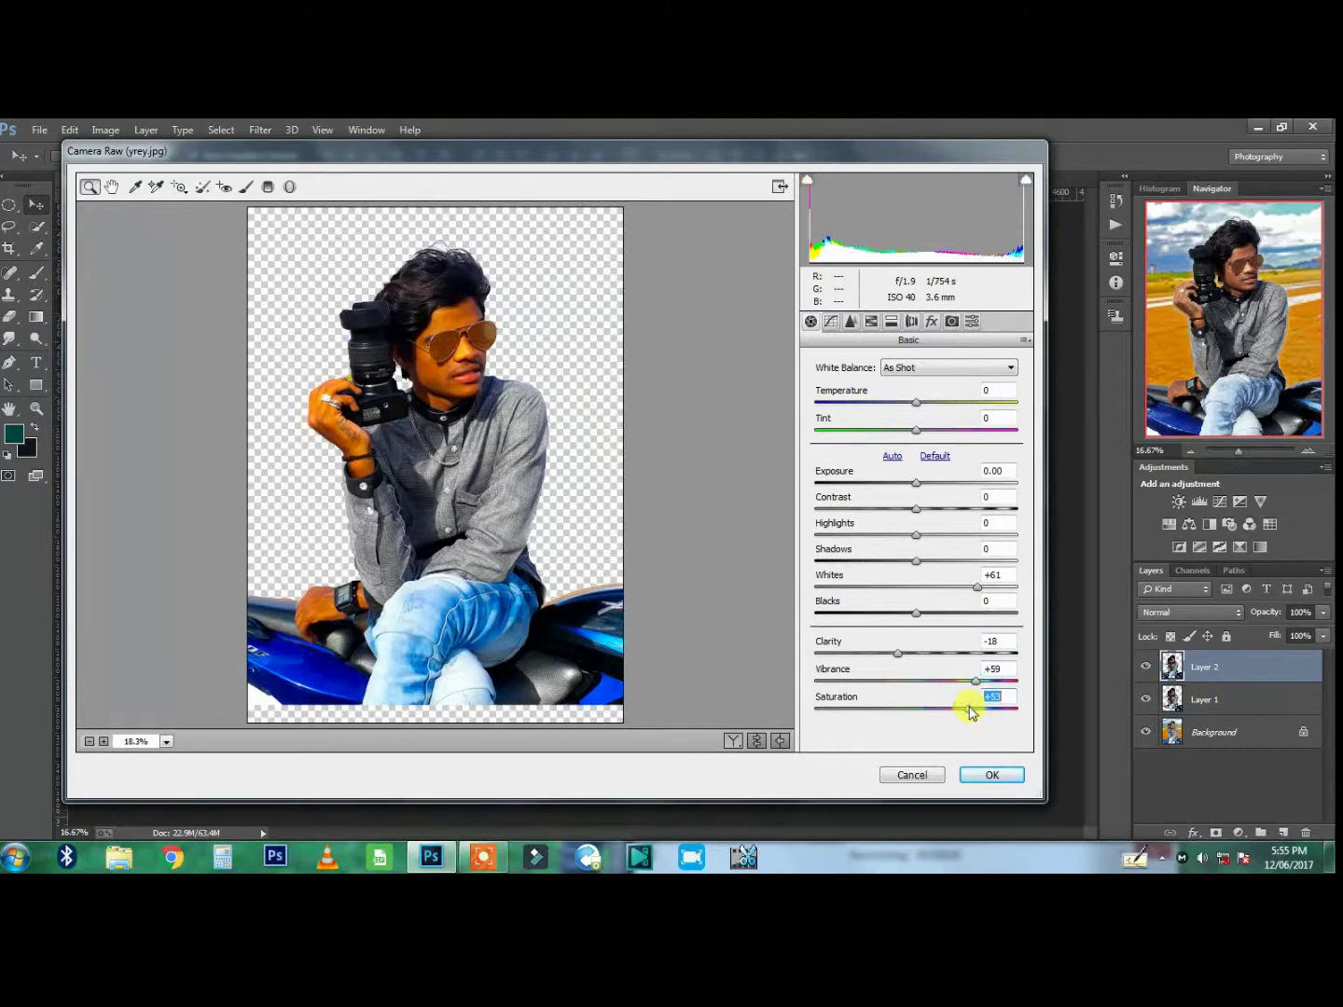
left_click_drag(917, 483, 928, 483)
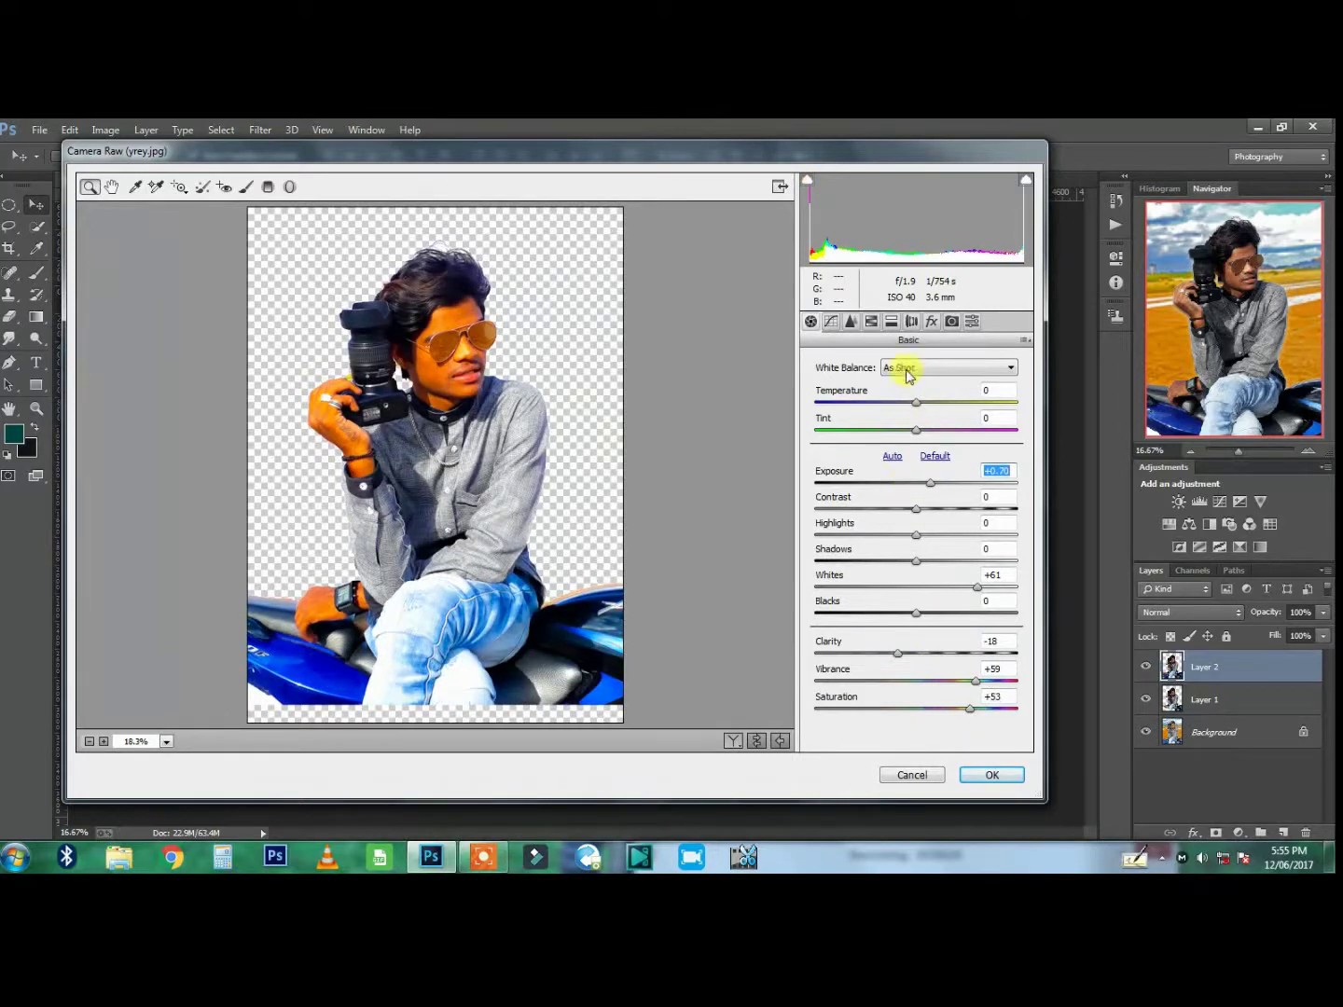
- Shift the Oranges/Yellows hues to +28/+25 and Blues slightly negative, then apply the Camera Raw edits
left_click(910, 321)
left_click(871, 321)
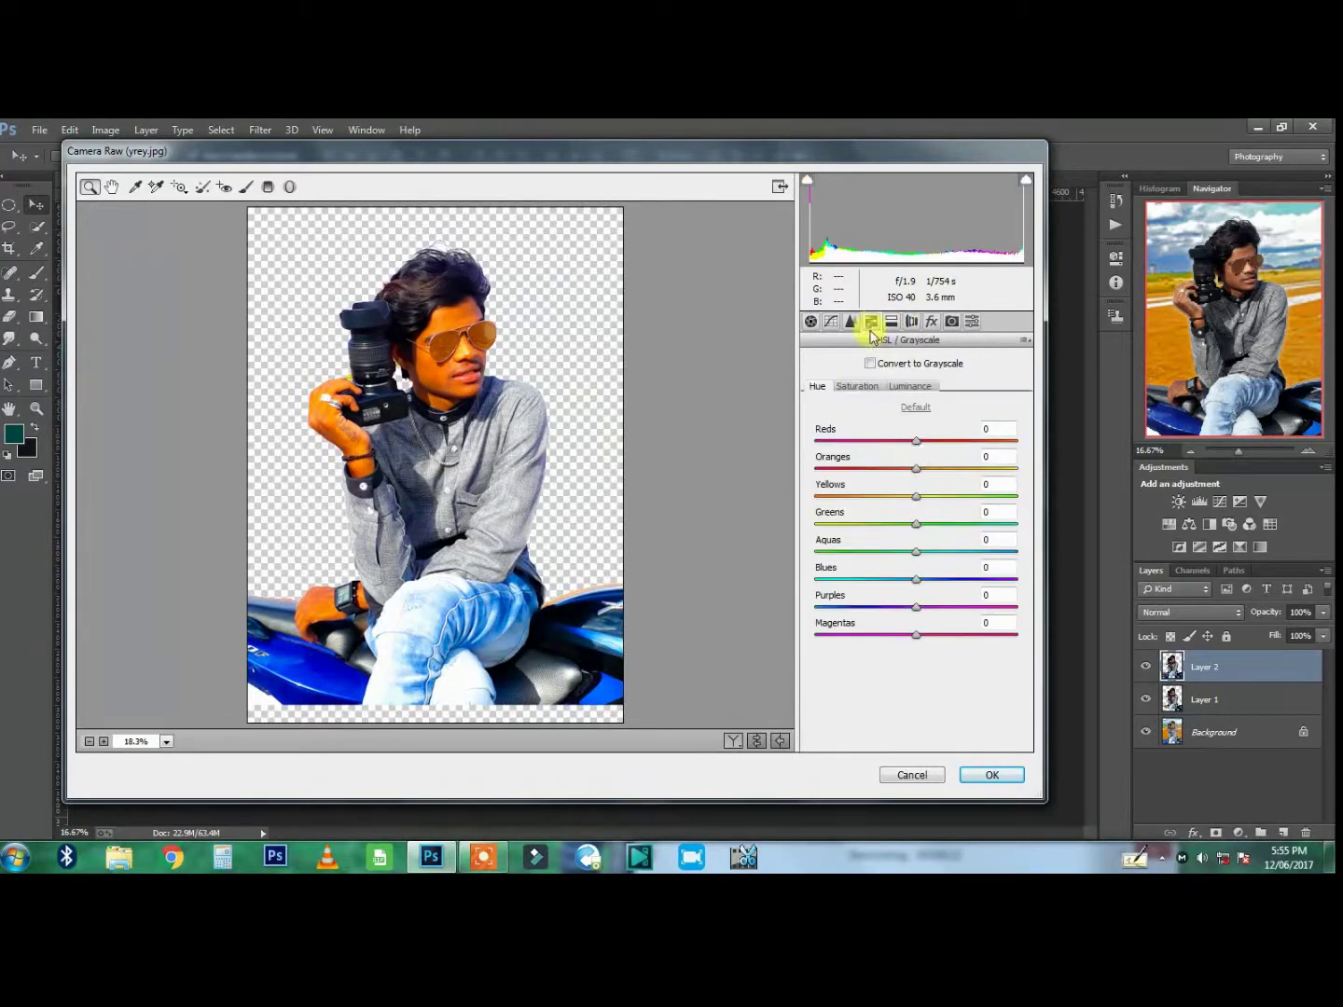
left_click(944, 468)
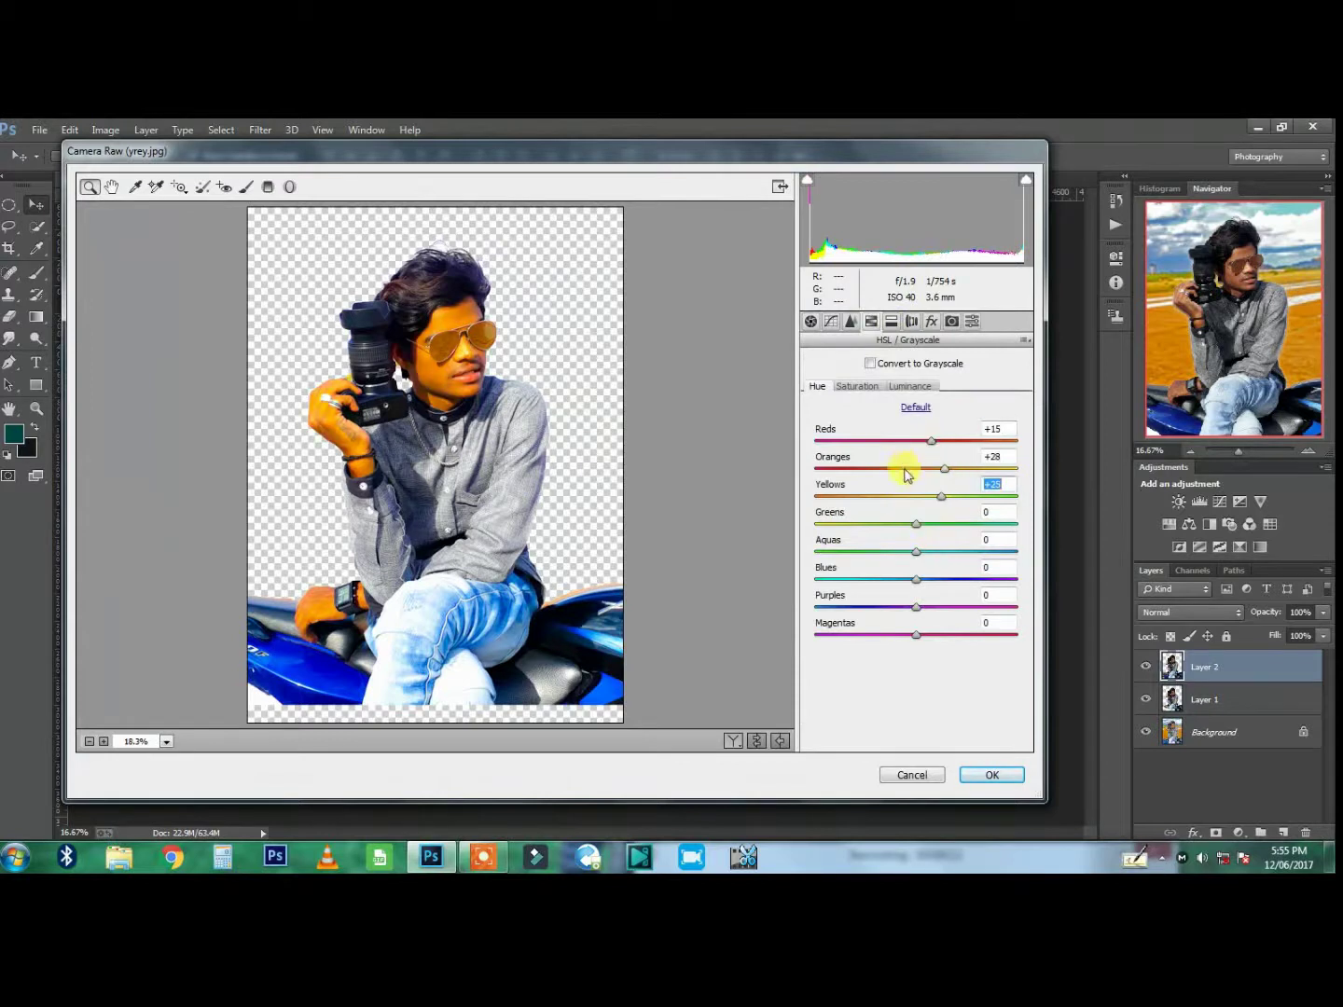
left_click_drag(947, 580, 911, 580)
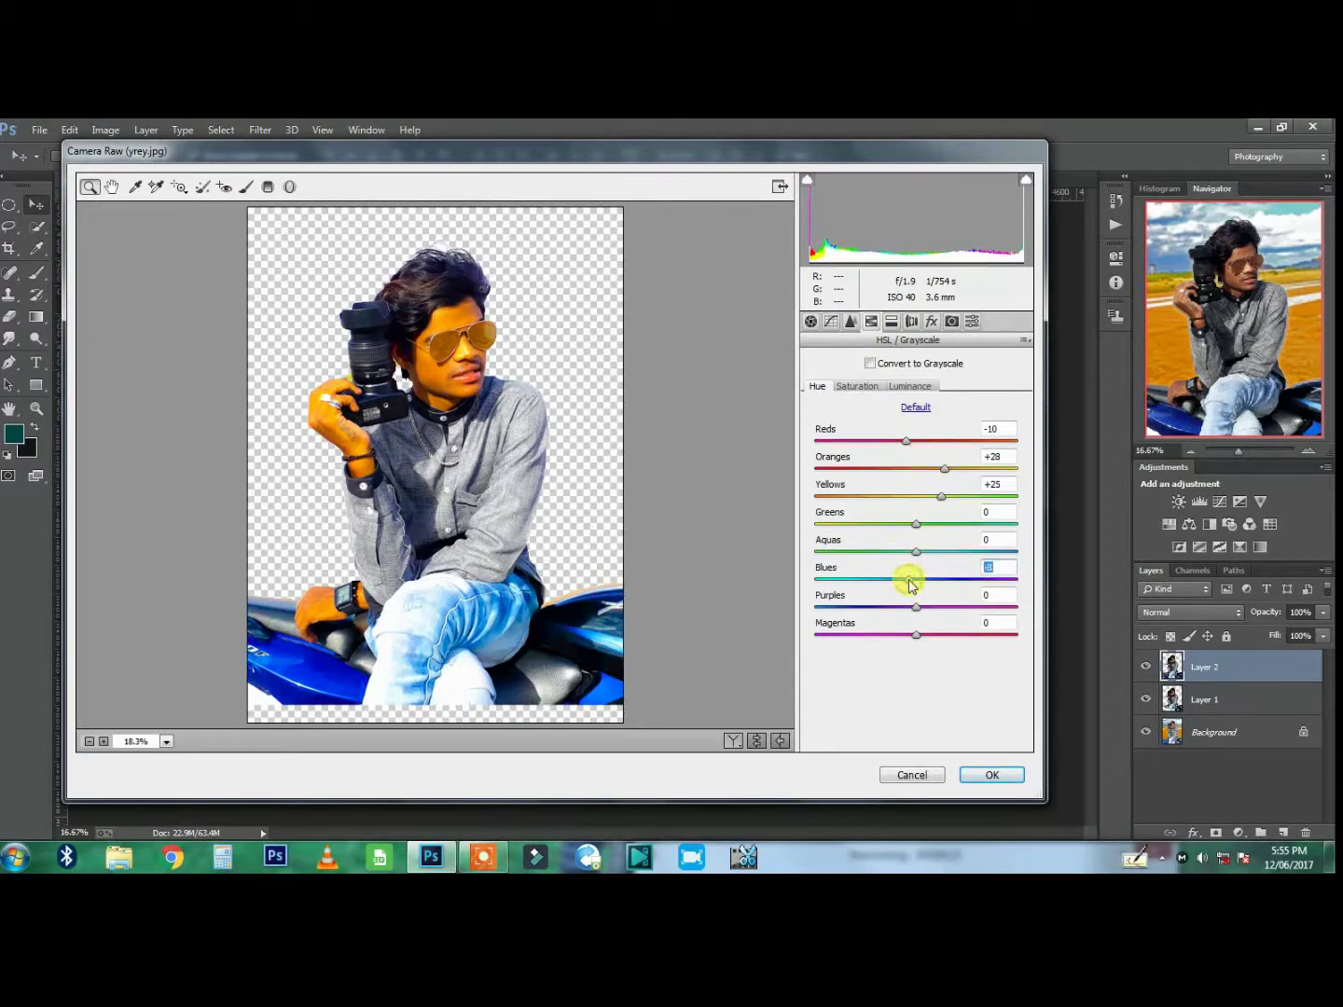
left_click(952, 321)
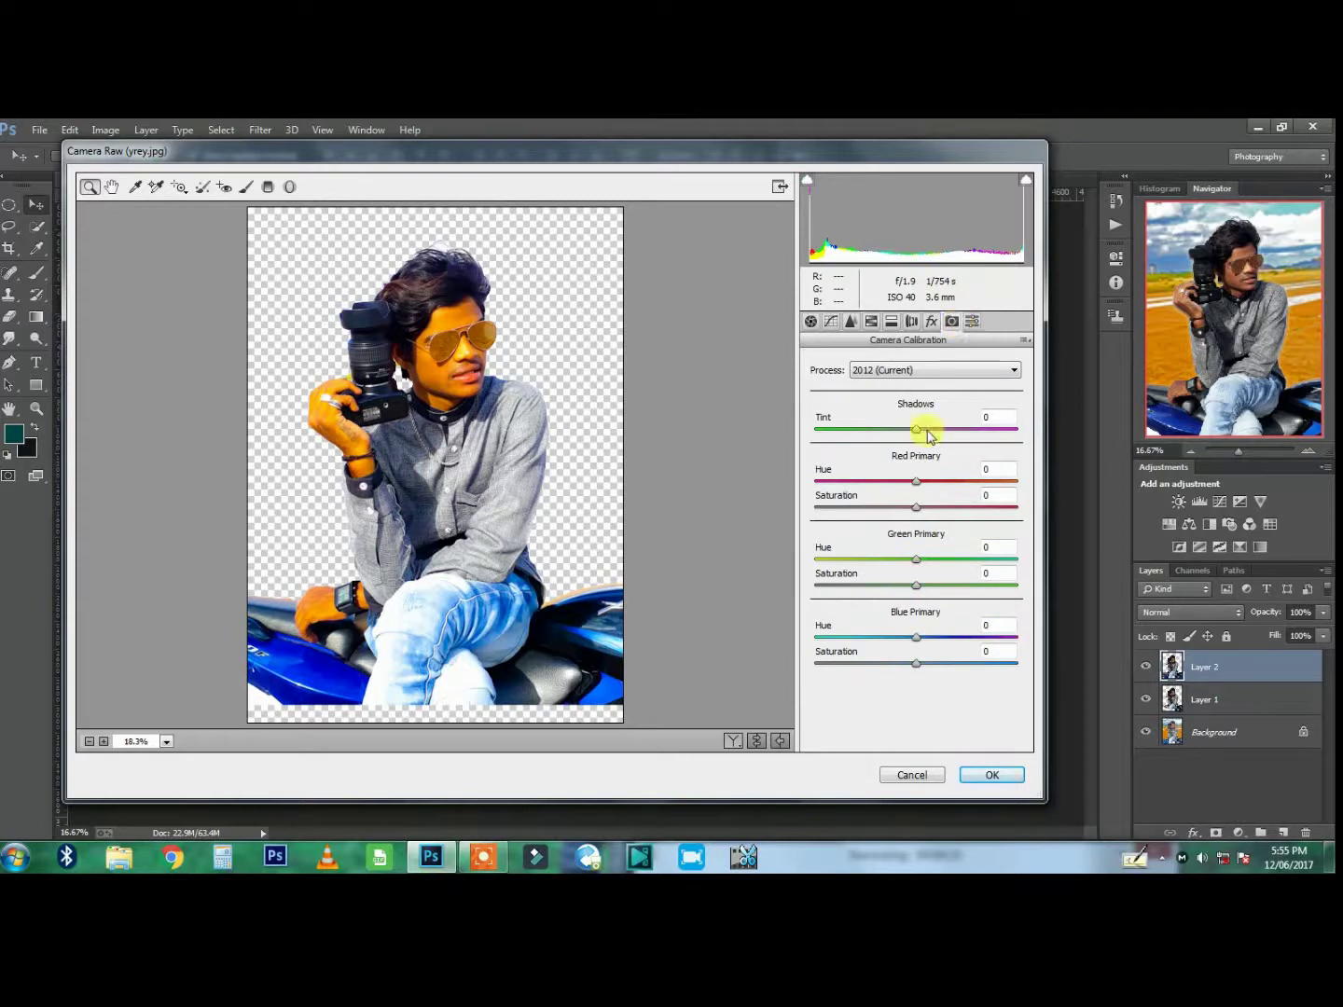
left_click(992, 775)
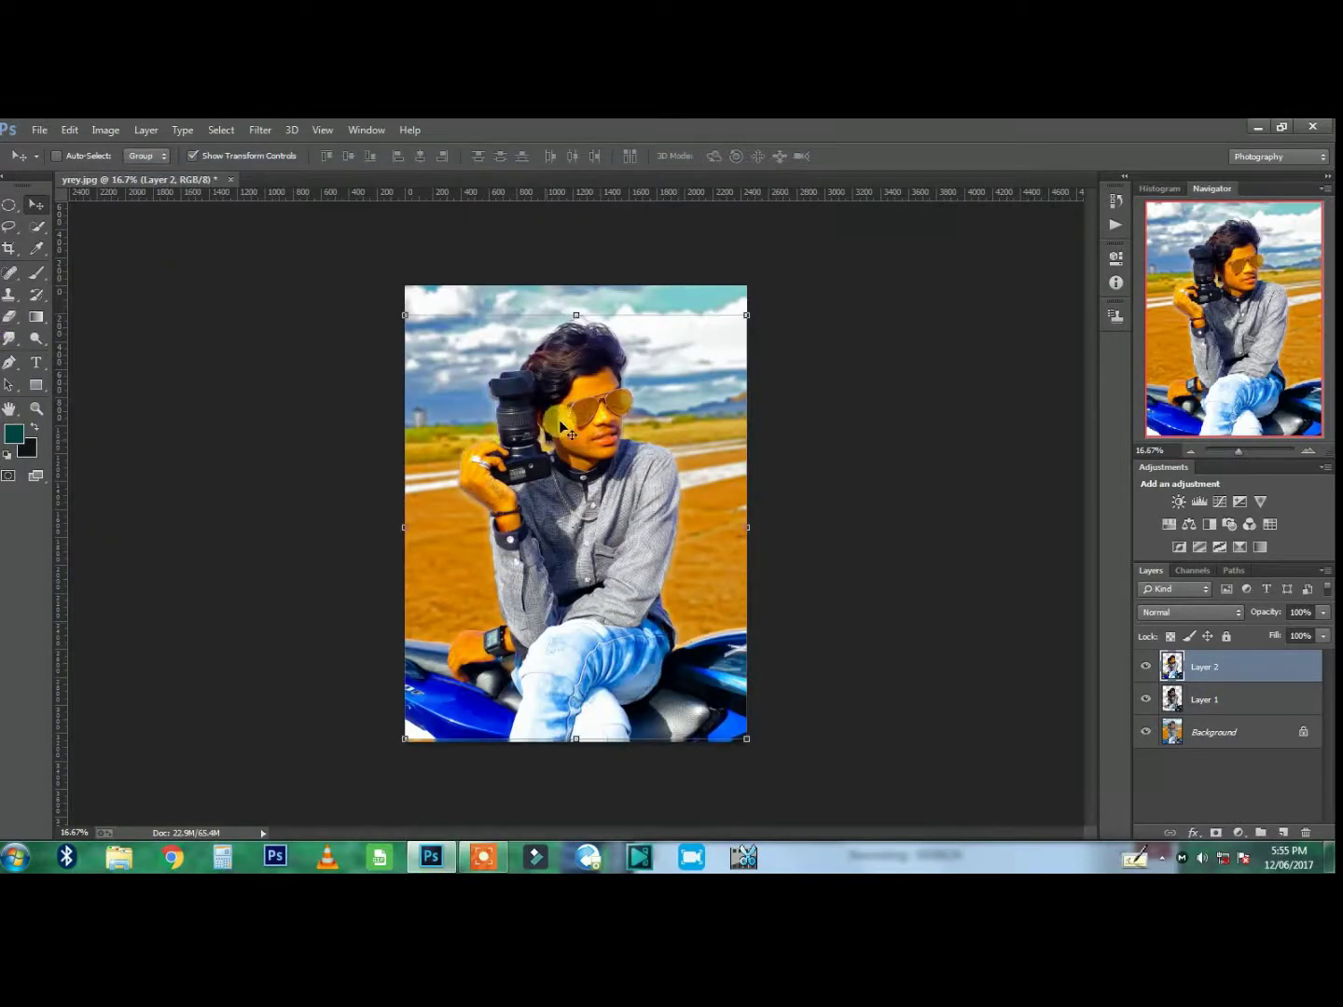
left_click(10, 318)
scroll(587, 429, "up", 2)
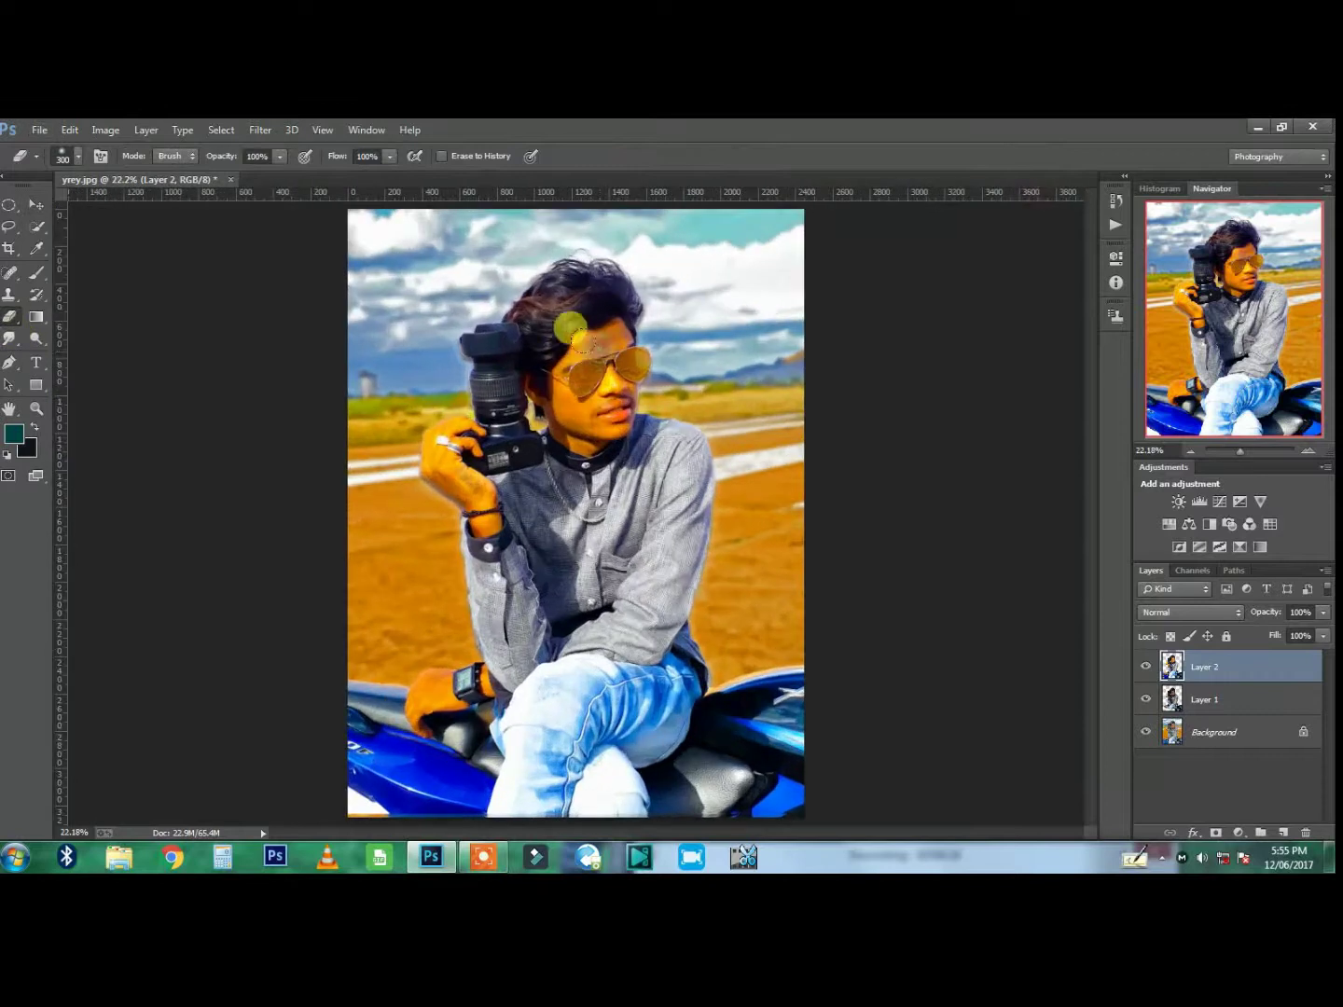
- Erase the yellow-orange tint from the sunglasses and both hands on Layer 2, eraser size 150
mouse_move(571, 326)
left_mouse_down()
mouse_move(542, 331)
mouse_move(578, 378)
mouse_move(609, 380)
mouse_move(558, 314)
mouse_move(519, 383)
mouse_move(573, 402)
mouse_move(600, 336)
left_mouse_up()
key("bracketleft")
key("bracketleft")
key("bracketleft")
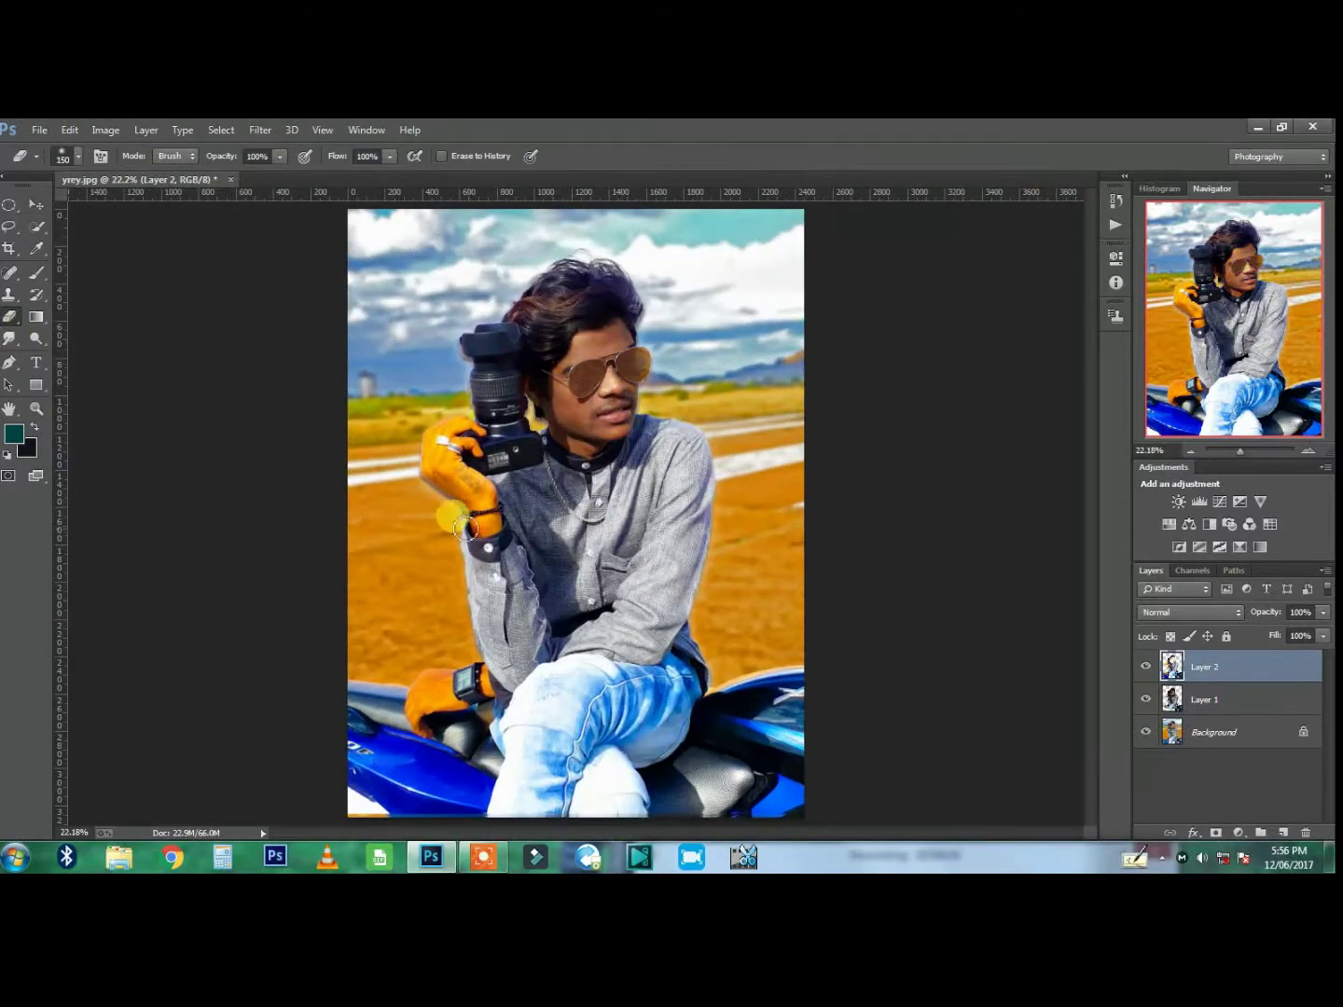
left_click_drag(464, 527, 447, 439)
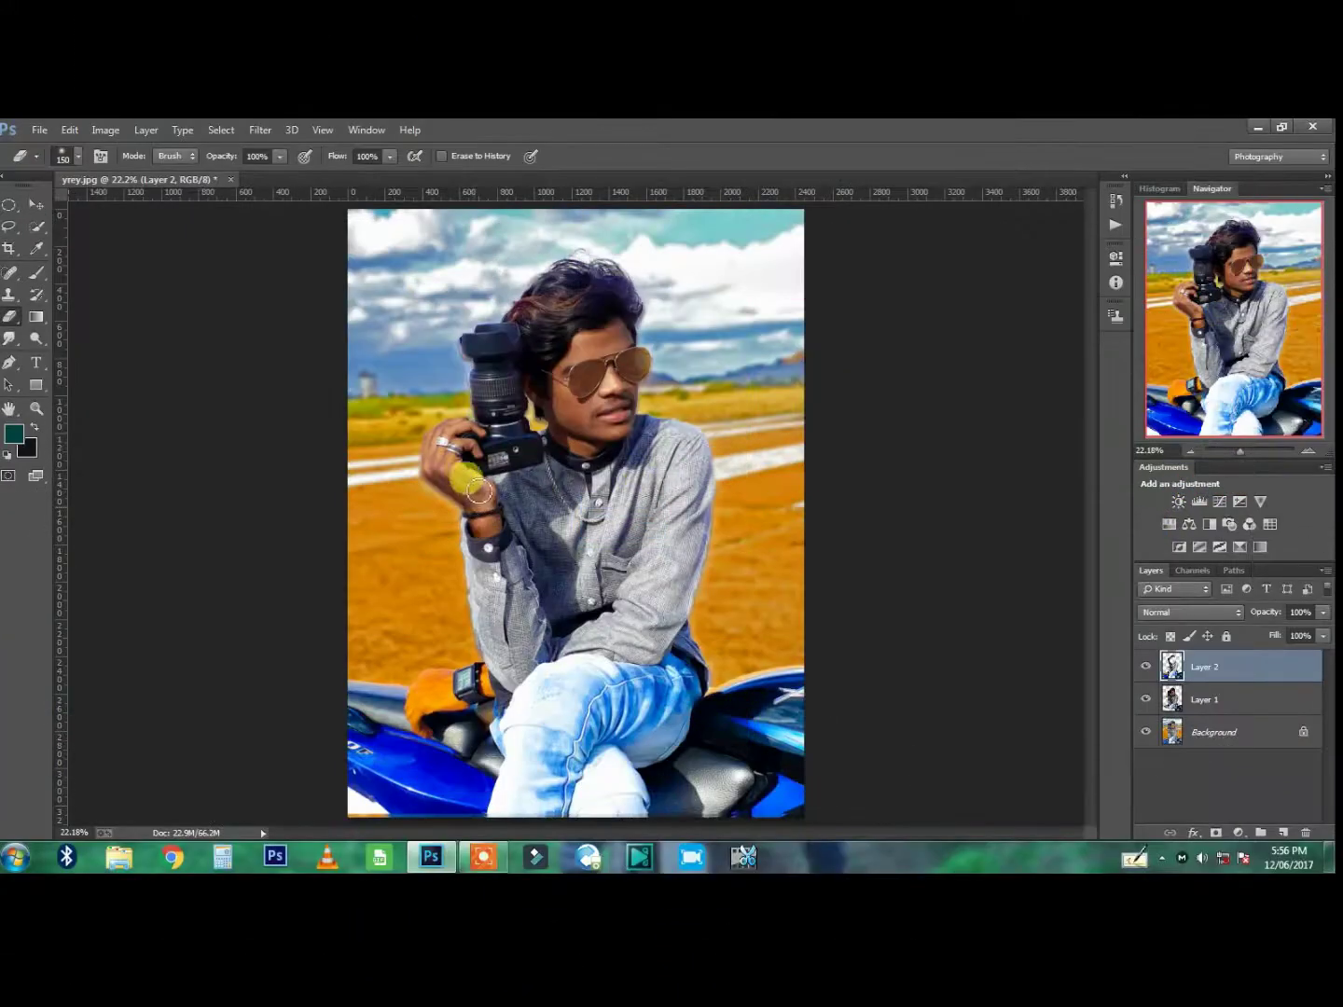
mouse_move(420, 676)
left_mouse_down()
mouse_move(433, 691)
mouse_move(410, 714)
left_mouse_up()
left_click(650, 441)
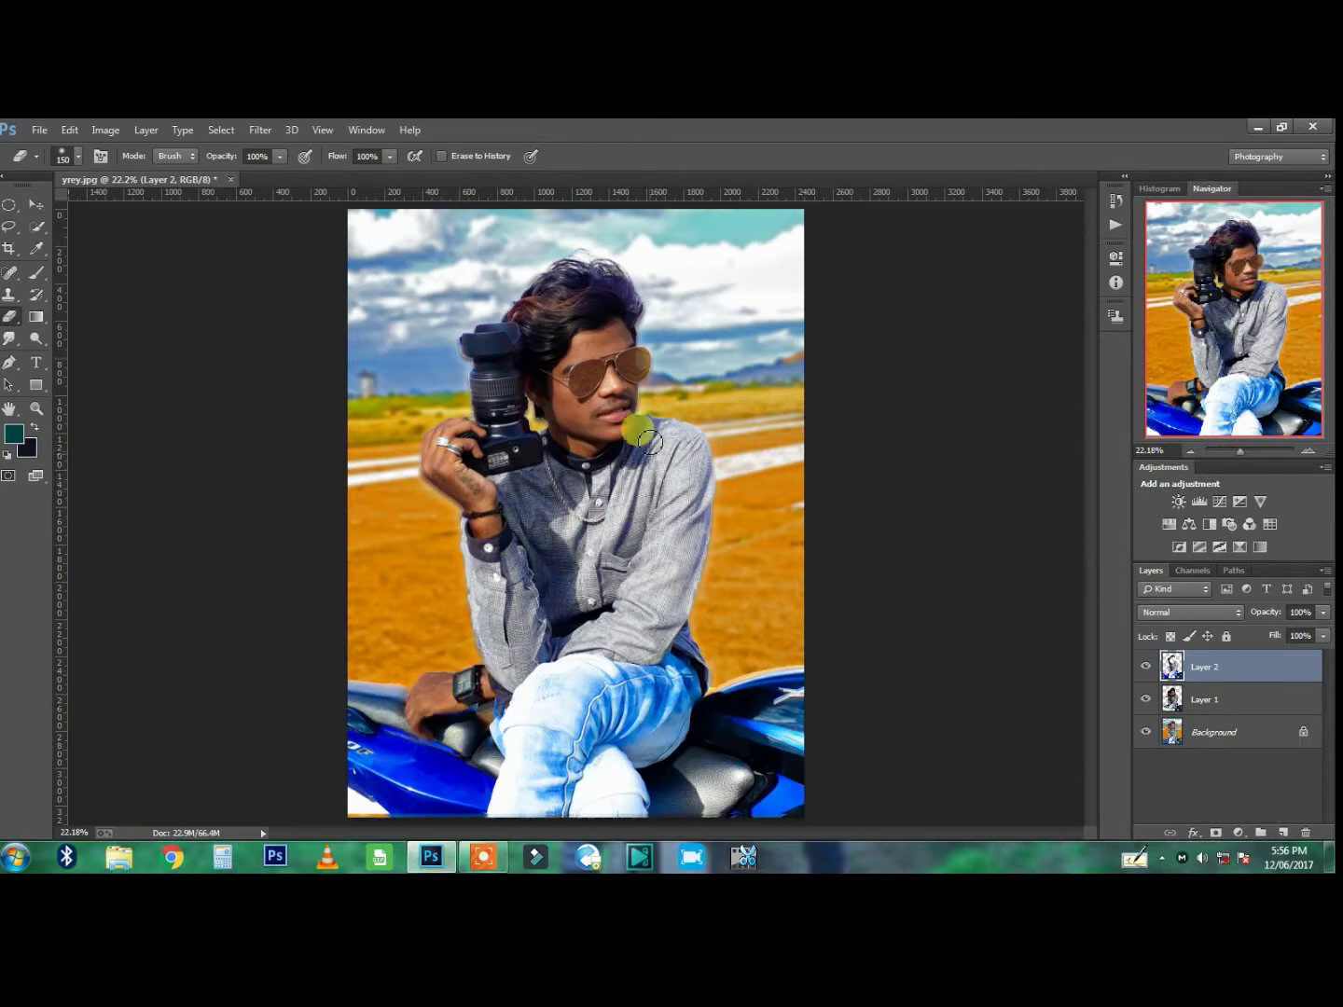
left_click(630, 353)
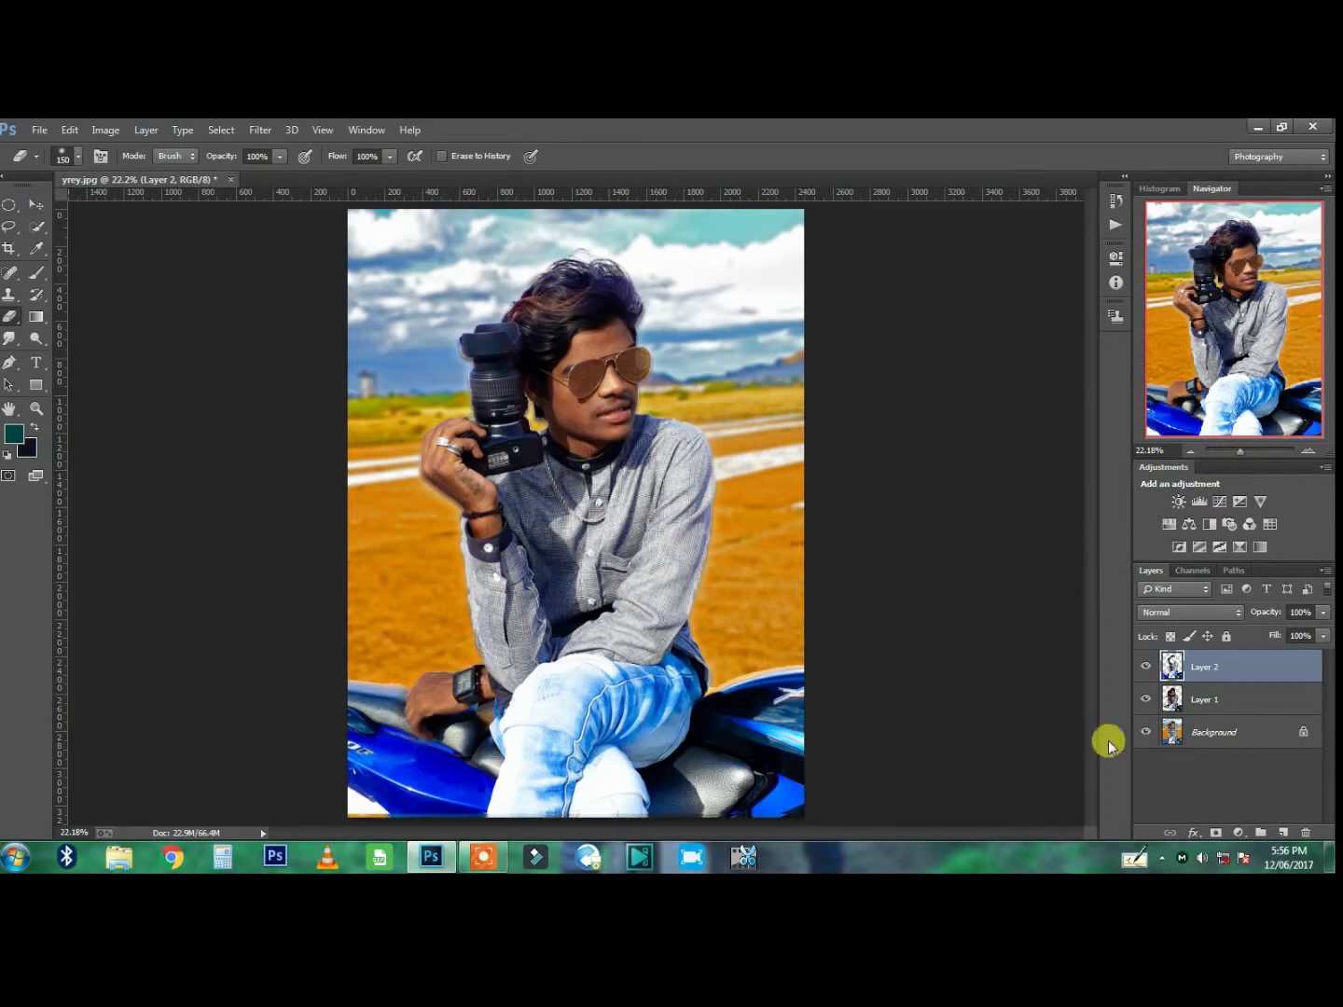
- Merge Layer 2 down into Layer 1
right_click(1189, 667)
left_click(1008, 575)
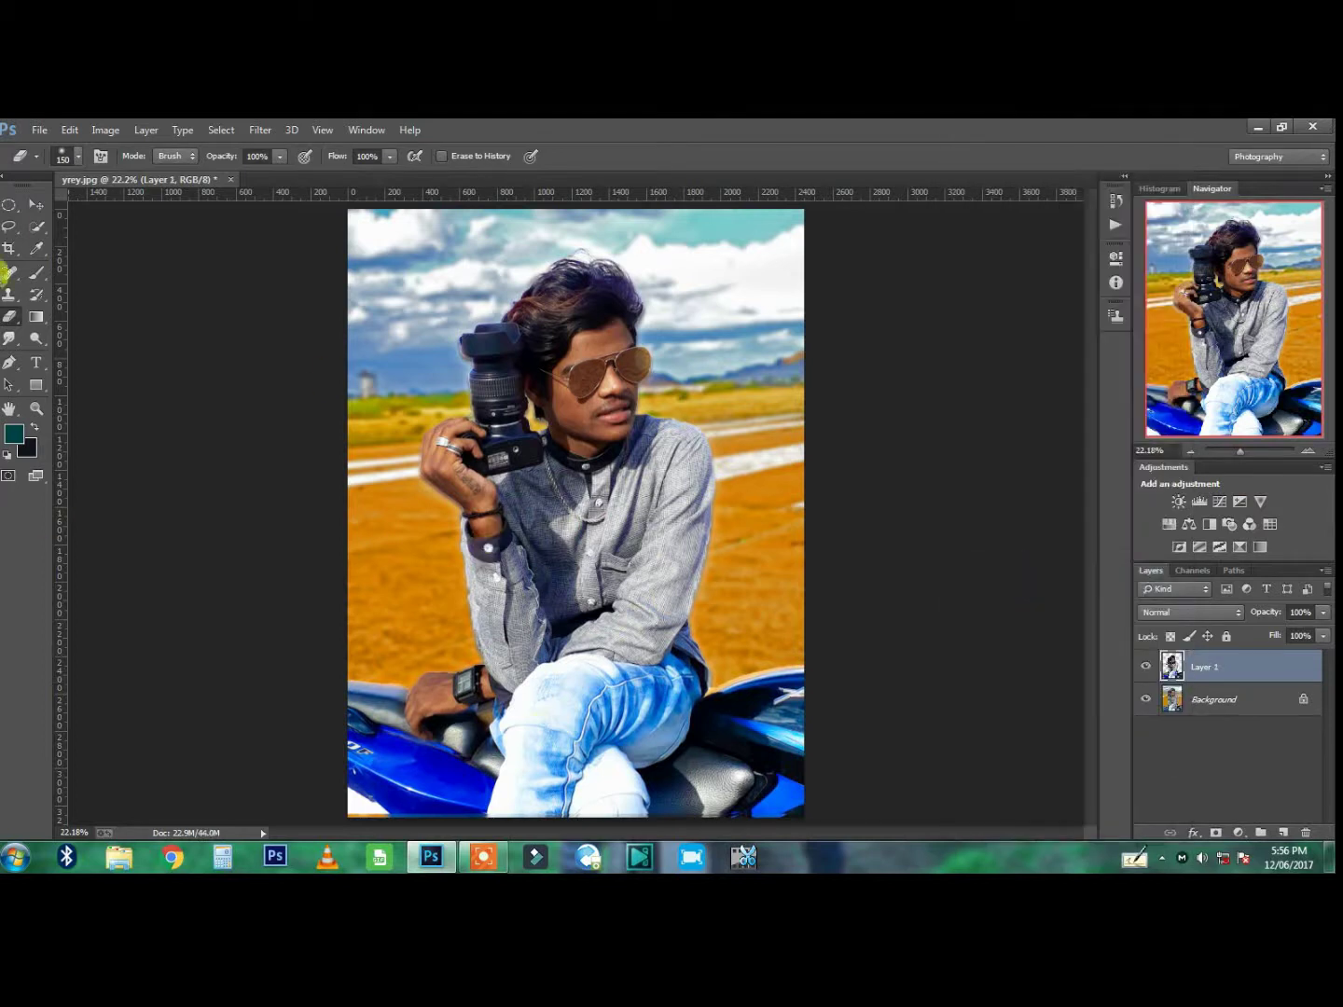
left_click(37, 226)
- Quick-select the face and sunglasses, then extend the selection over the hair and both hands
mouse_move(584, 409)
left_mouse_down()
mouse_move(567, 407)
mouse_move(620, 468)
mouse_move(539, 315)
mouse_move(576, 366)
left_mouse_up()
mouse_move(445, 436)
left_mouse_down()
mouse_move(491, 692)
mouse_move(420, 696)
mouse_move(411, 718)
mouse_move(444, 727)
mouse_move(470, 763)
mouse_move(479, 713)
mouse_move(504, 726)
left_mouse_up()
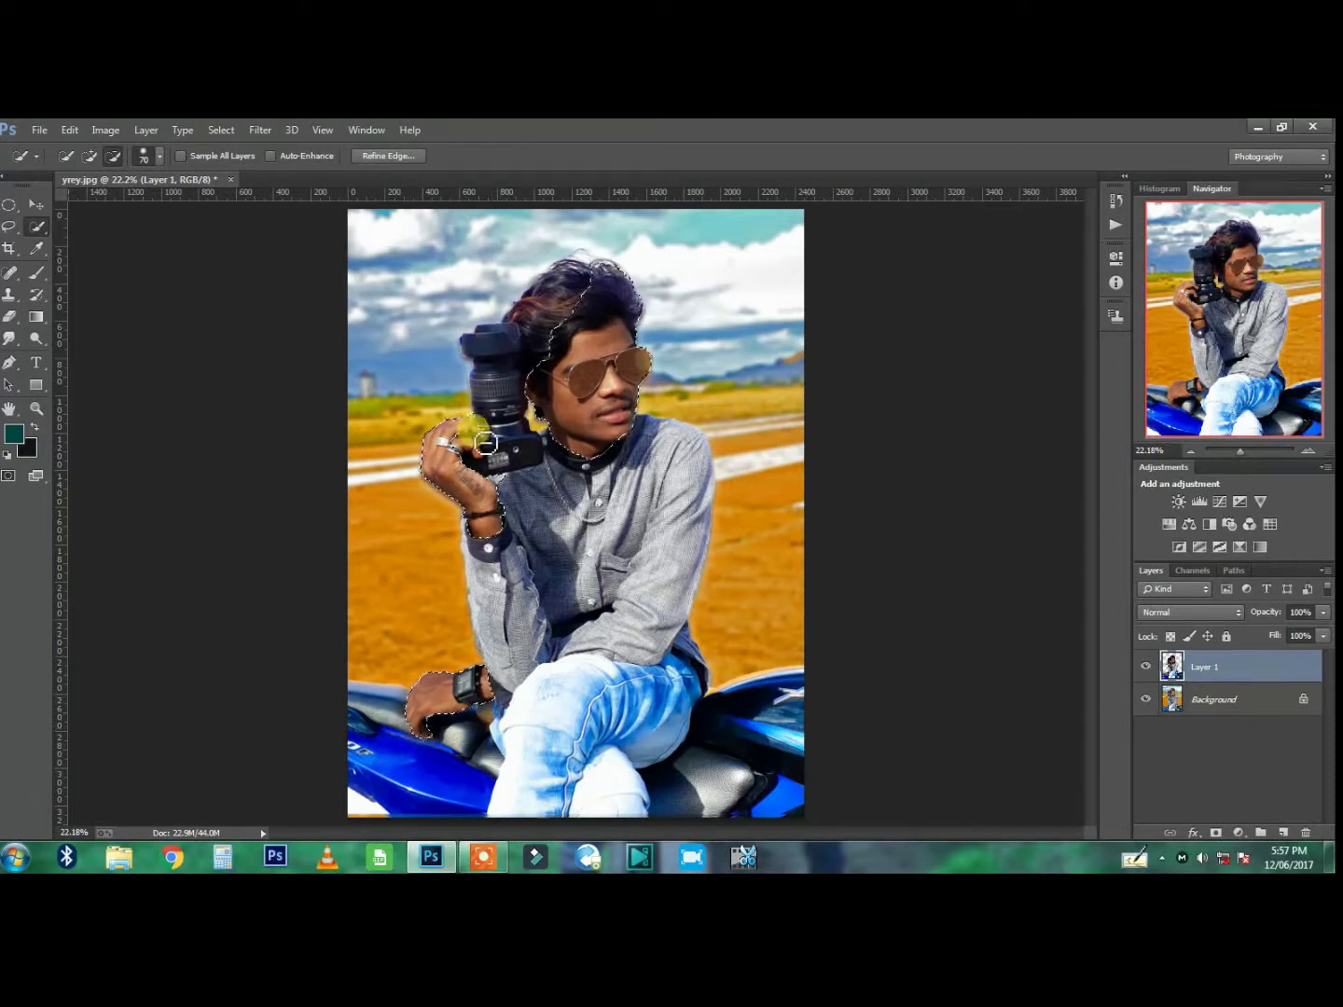
- In Camera Raw on the selection, set Exposure +0.75, Whites +96 and Clarity -33
left_click(270, 129)
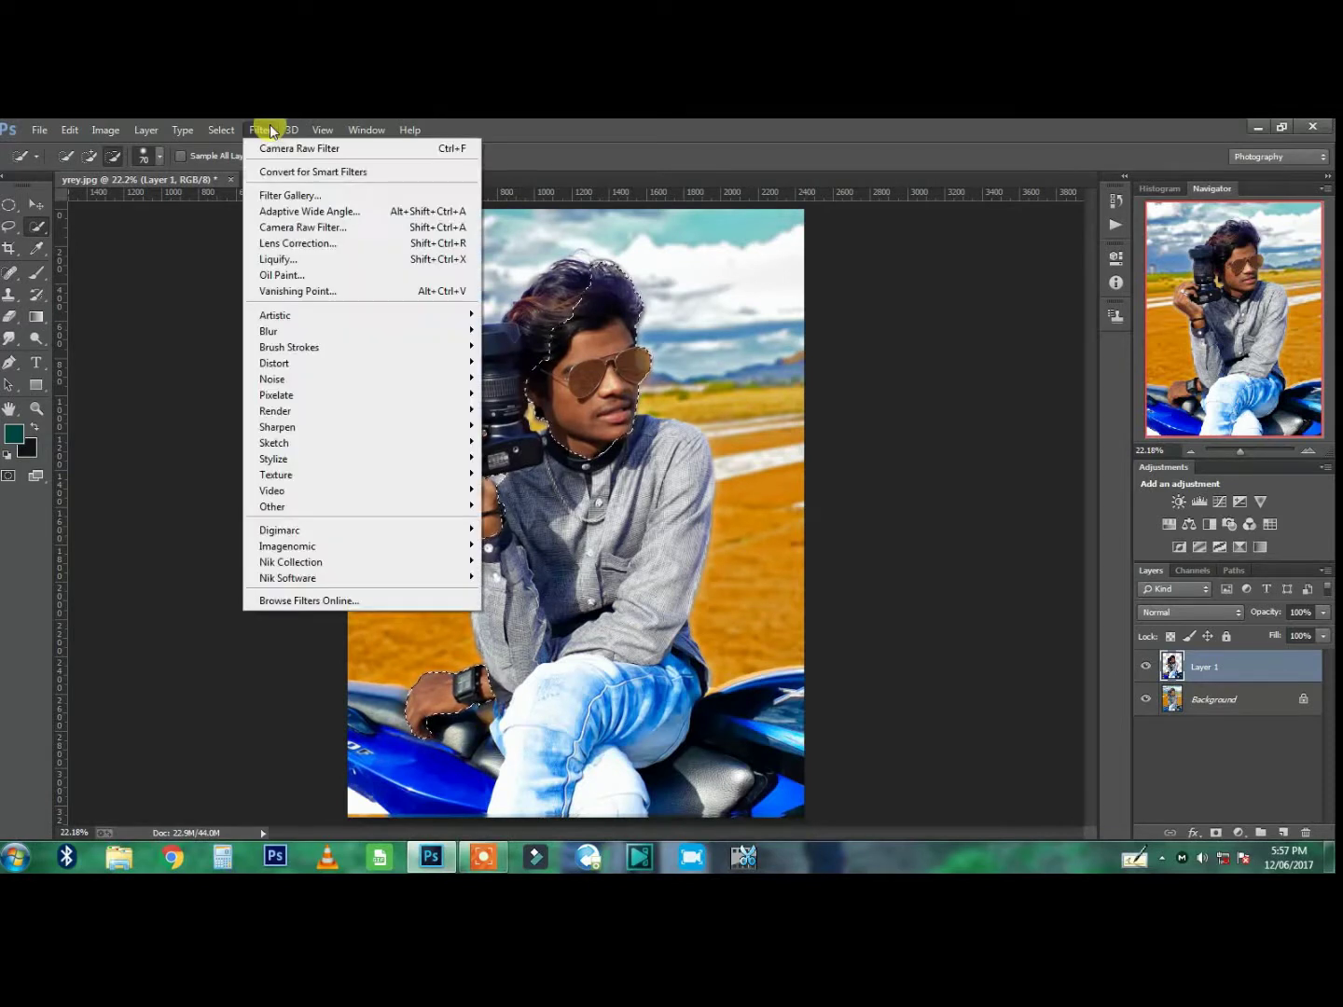
left_click(295, 223)
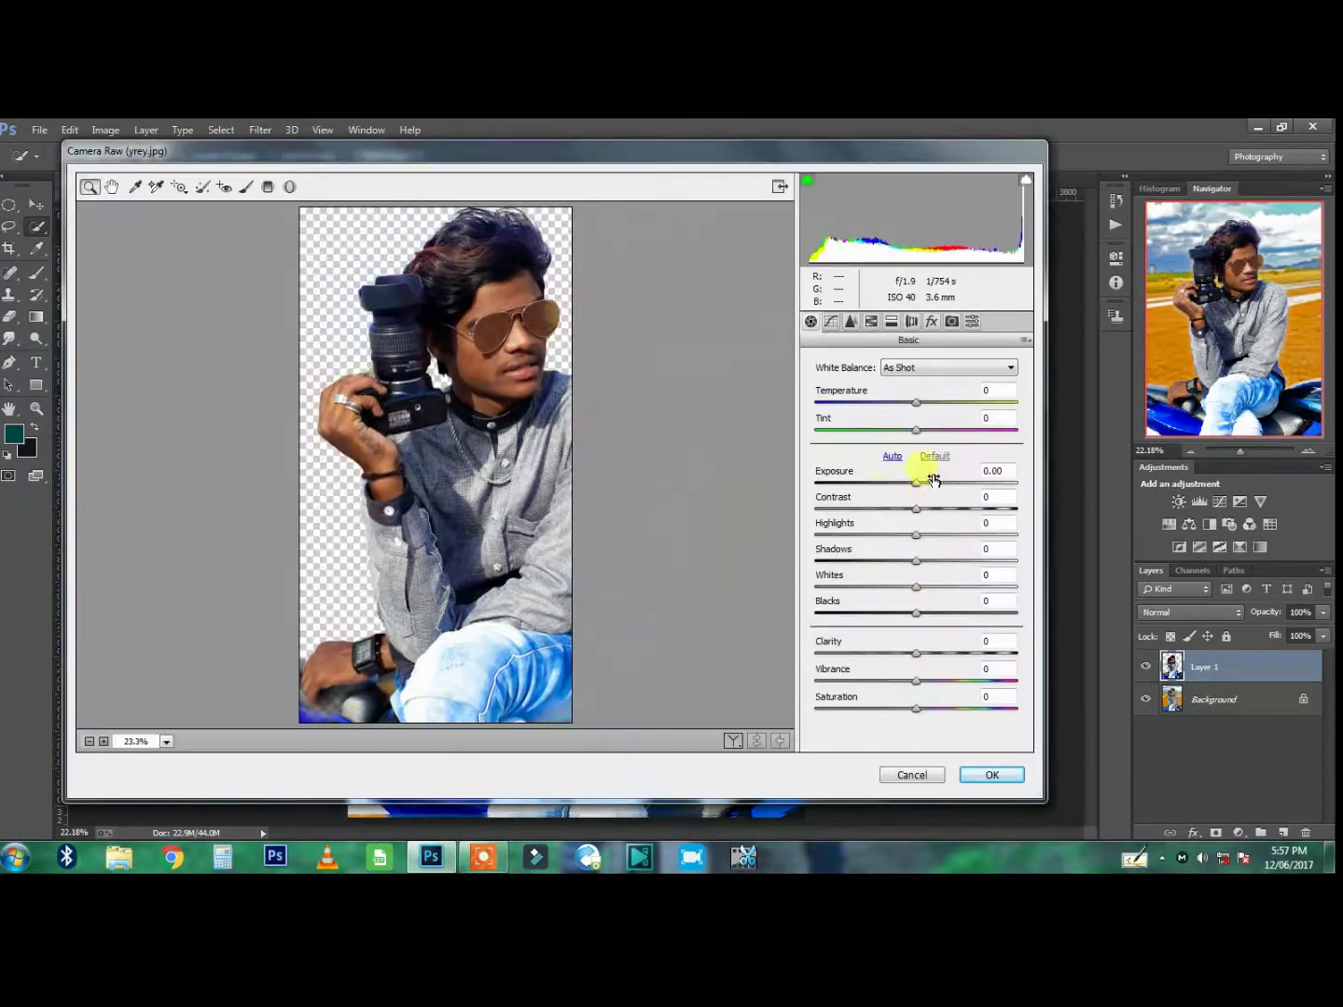
left_click_drag(932, 479, 930, 487)
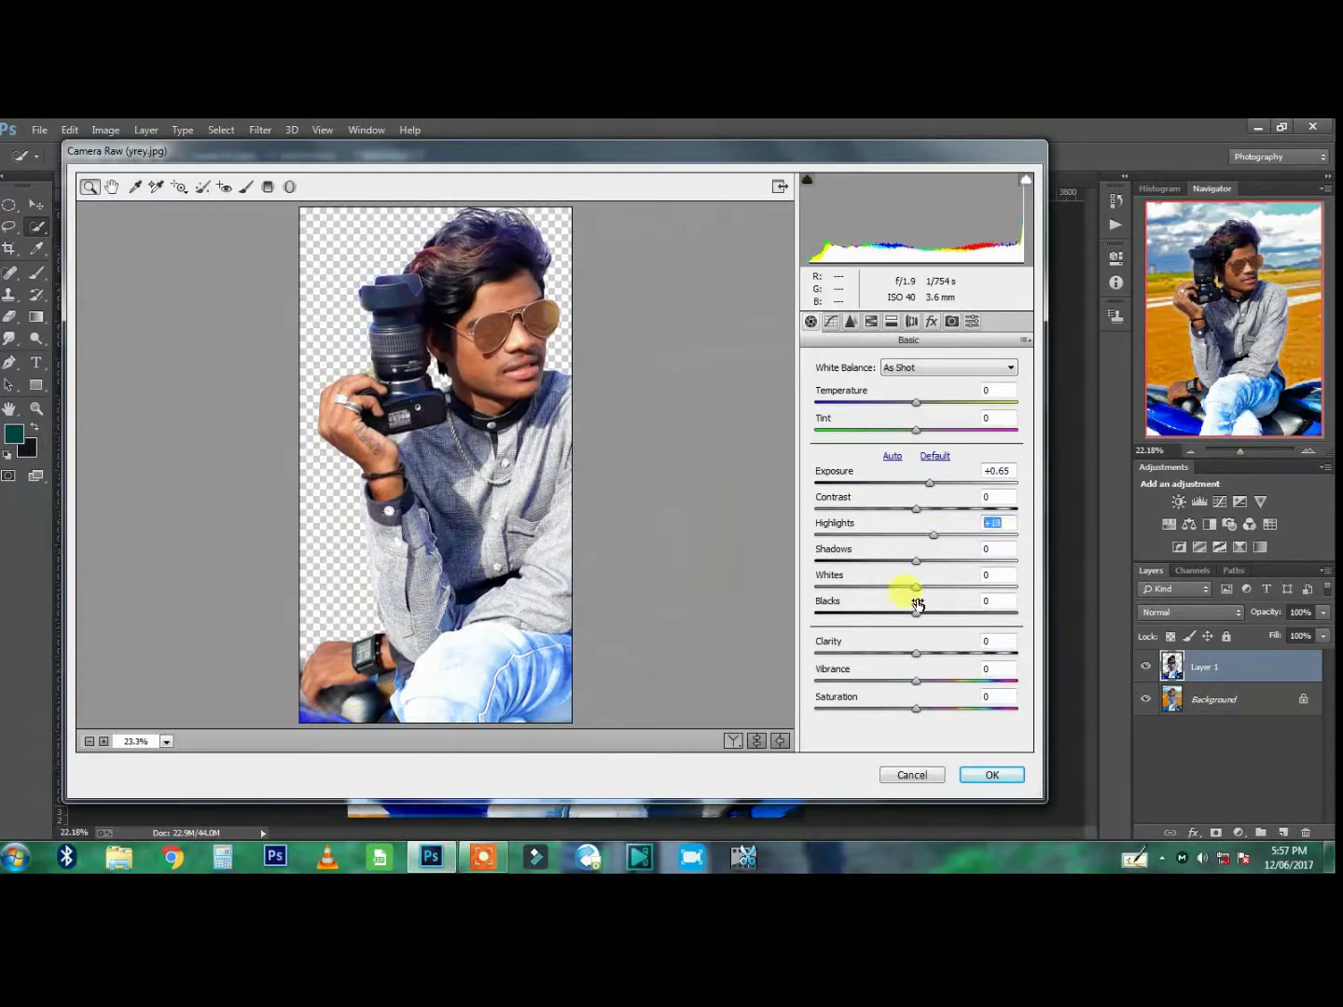
left_click_drag(917, 587, 1014, 593)
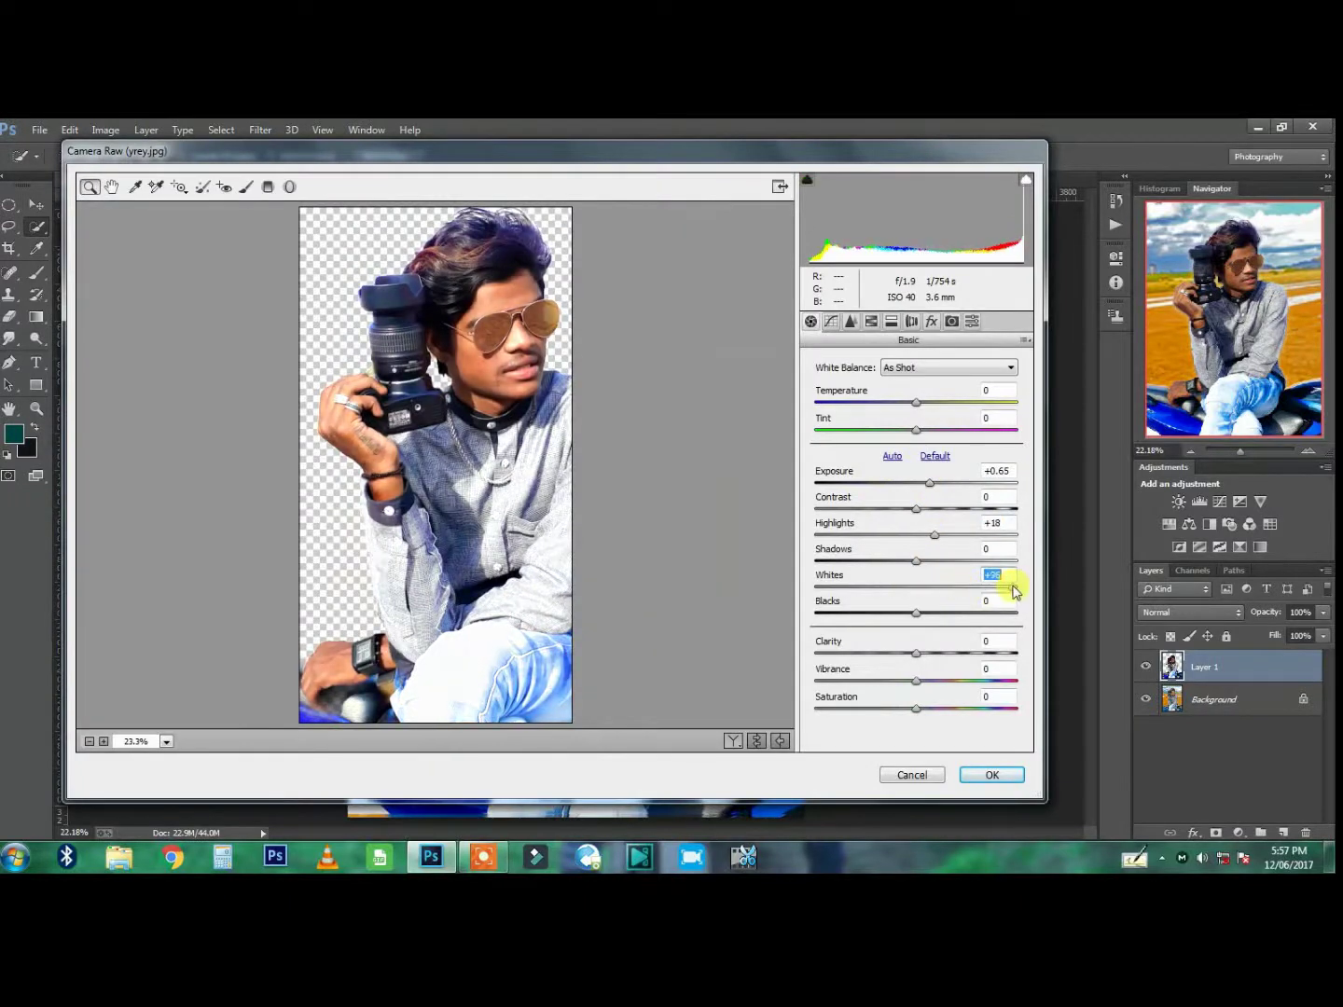
left_click_drag(876, 655, 885, 655)
left_click_drag(931, 483, 933, 491)
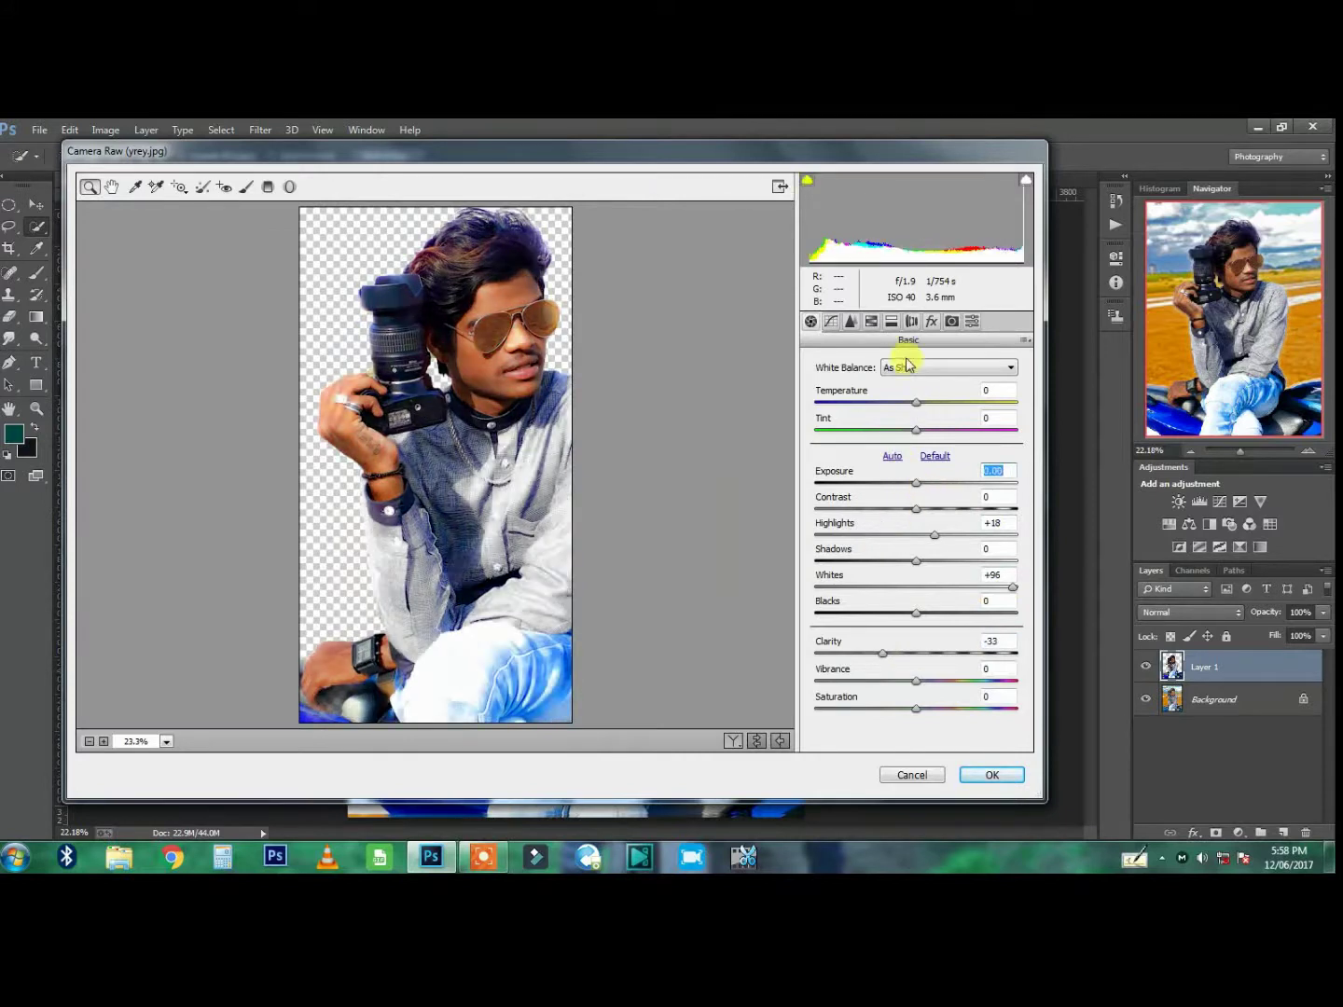
- Shift the Blues hue to +22, lift the tone curve's highlights and shadows, and apply
left_click(870, 321)
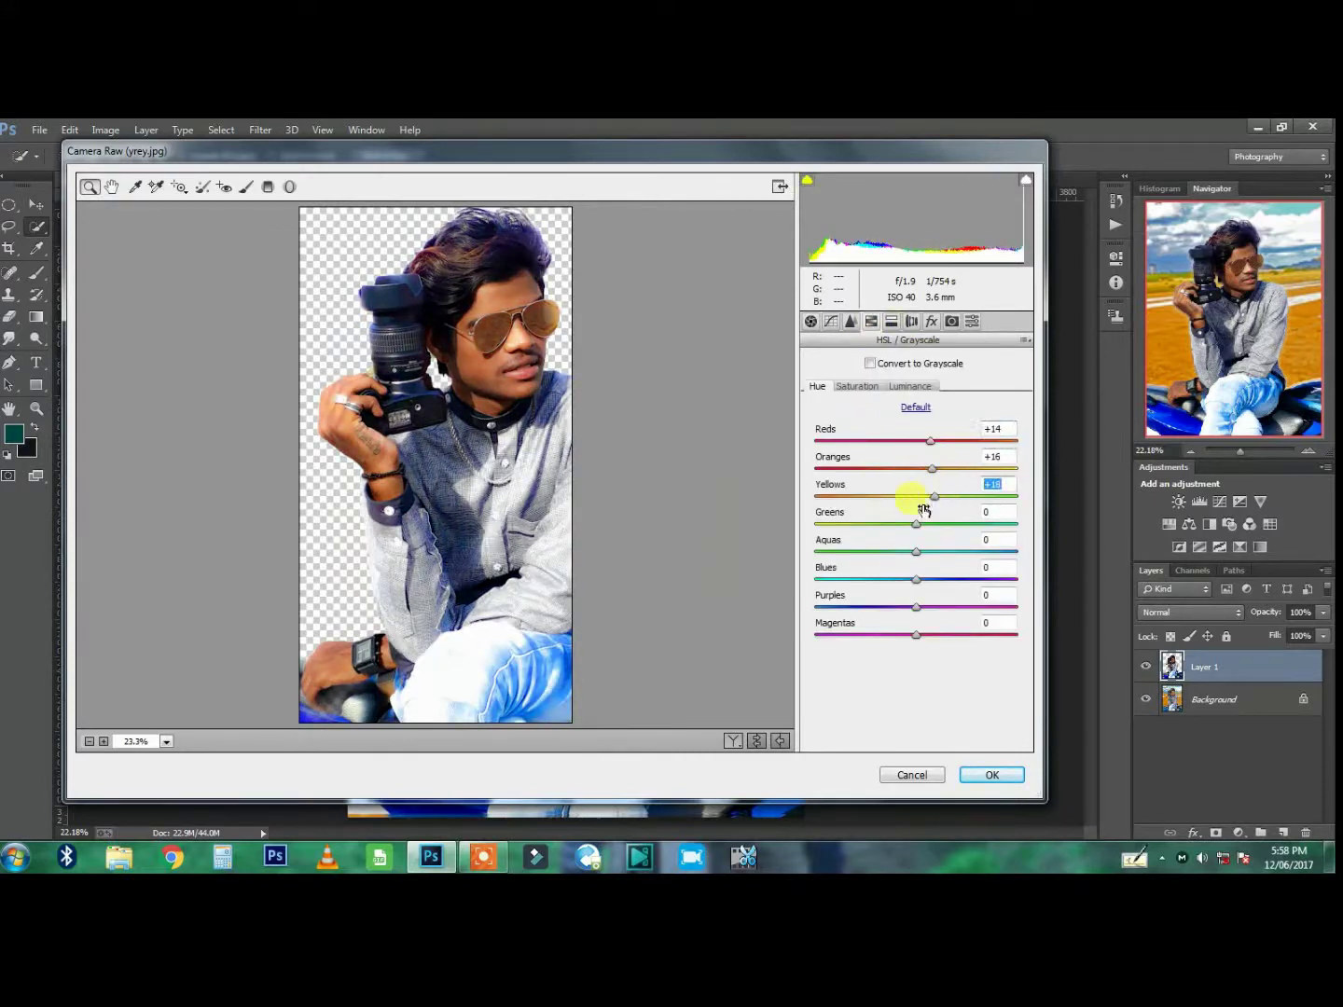
left_click_drag(916, 580, 938, 581)
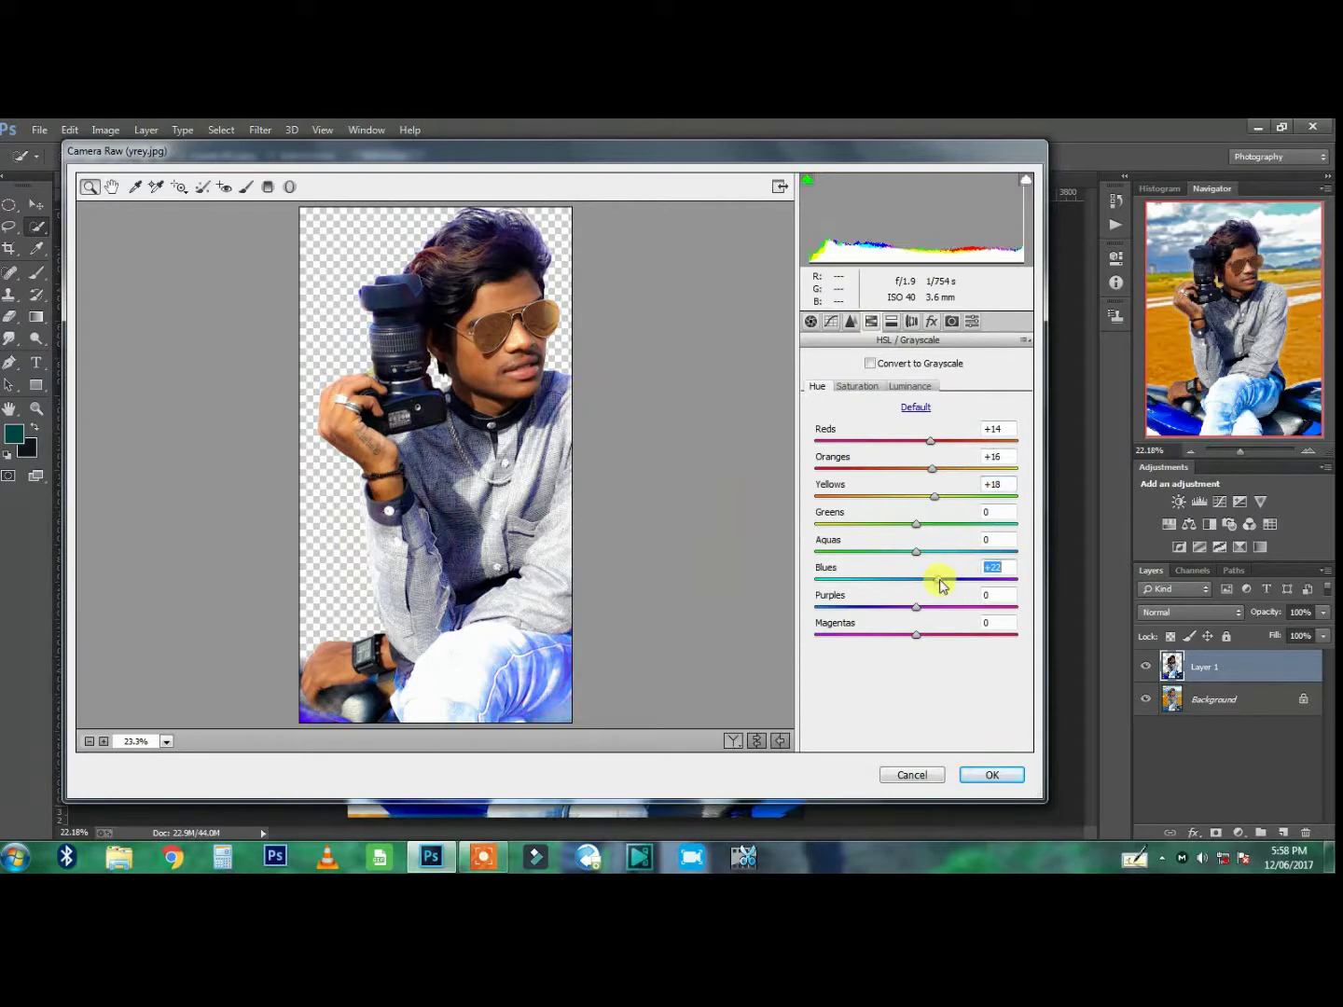
left_click(850, 321)
left_click(835, 323)
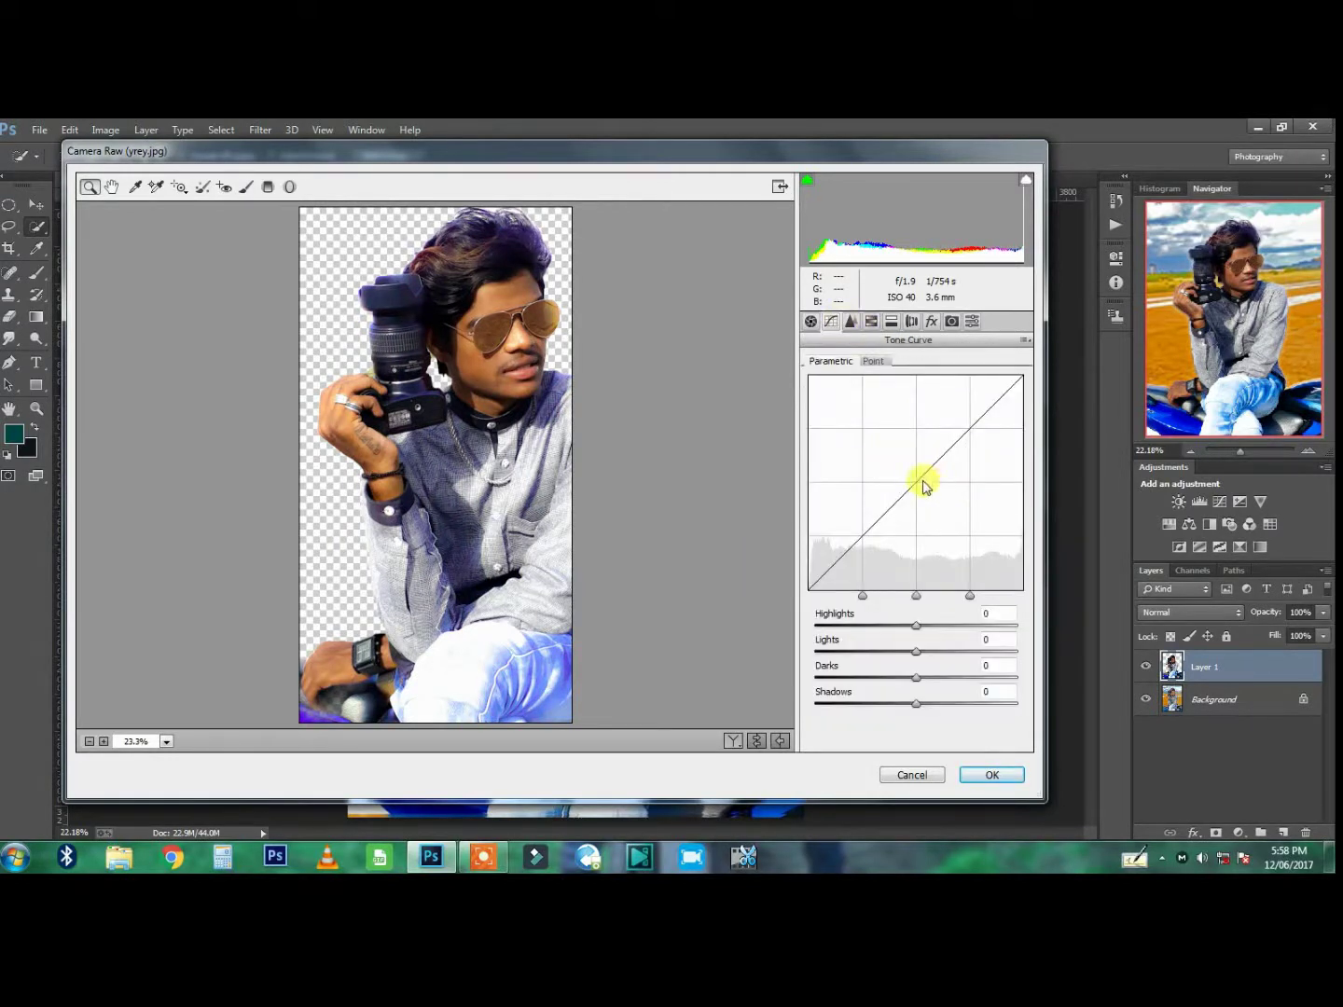
left_click(934, 625)
left_click(946, 678)
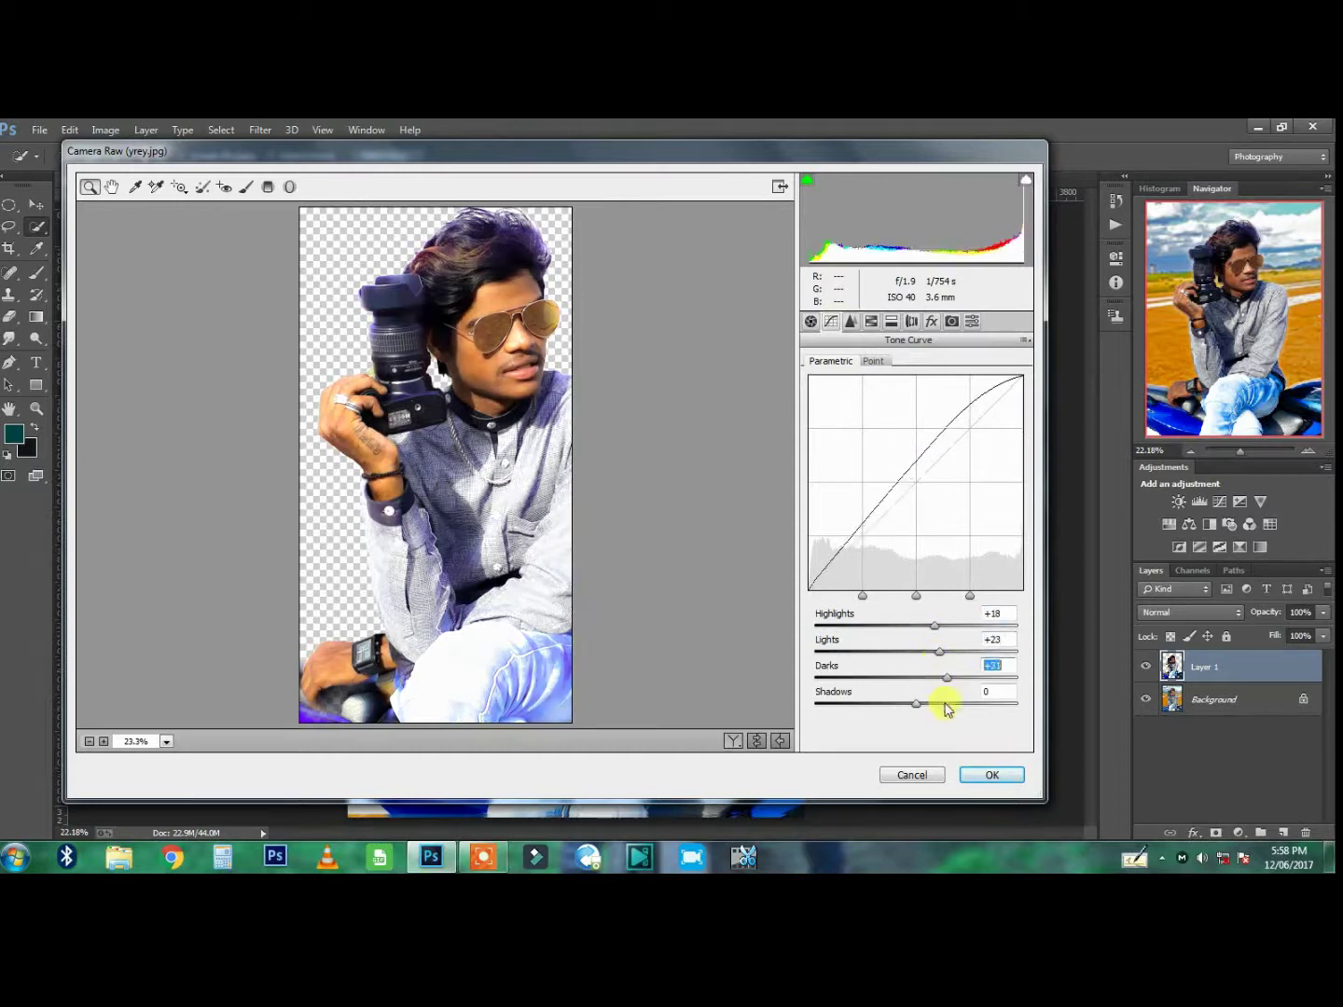
left_click(991, 775)
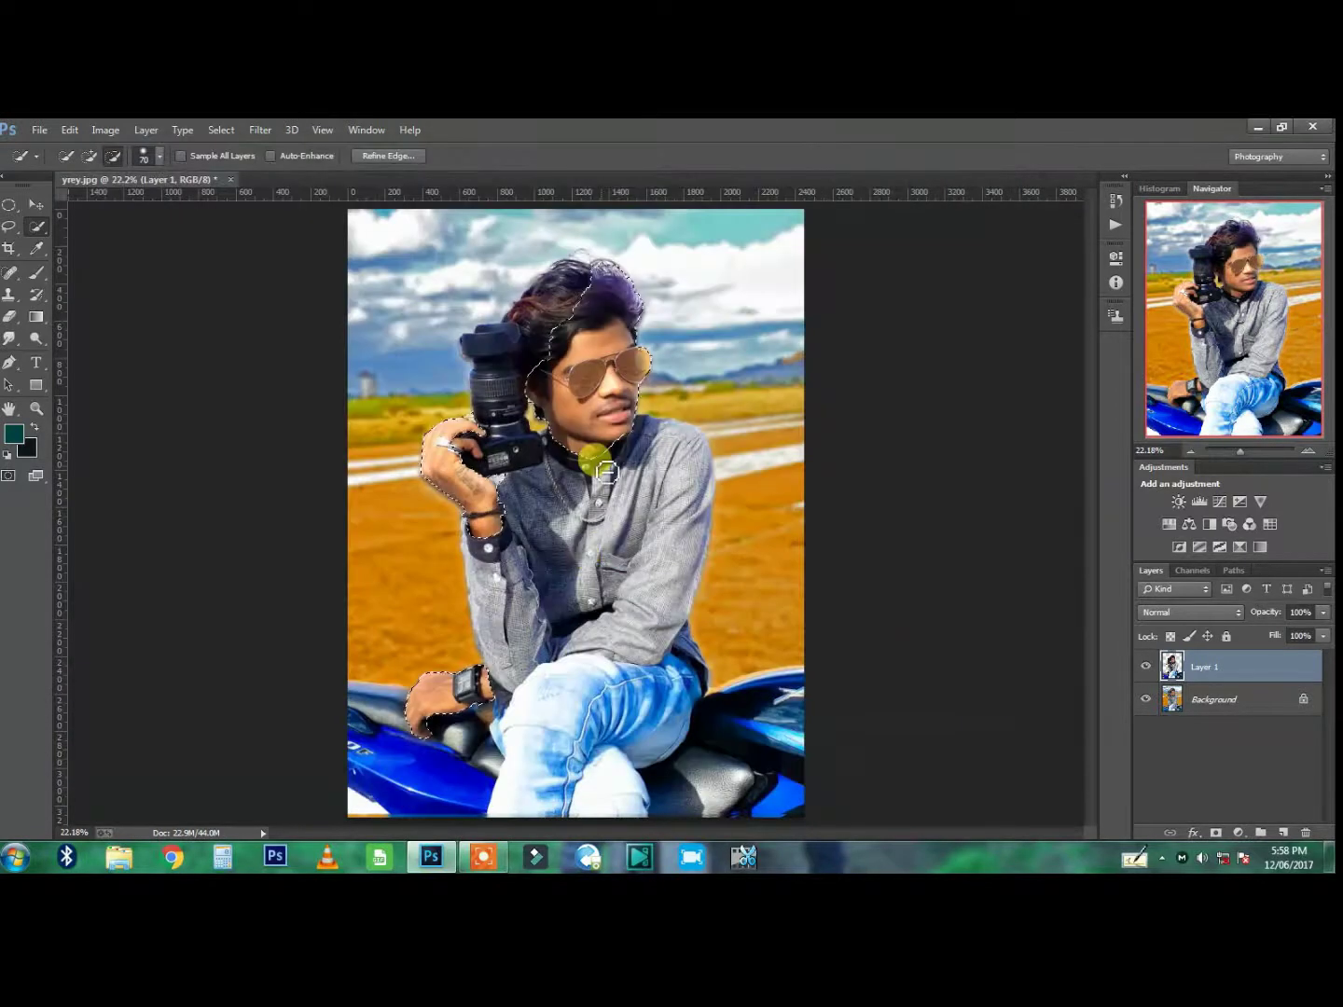
- Paste a copy of the whole image onto a new Layer 2 and nudge it slightly down
left_click(7, 316)
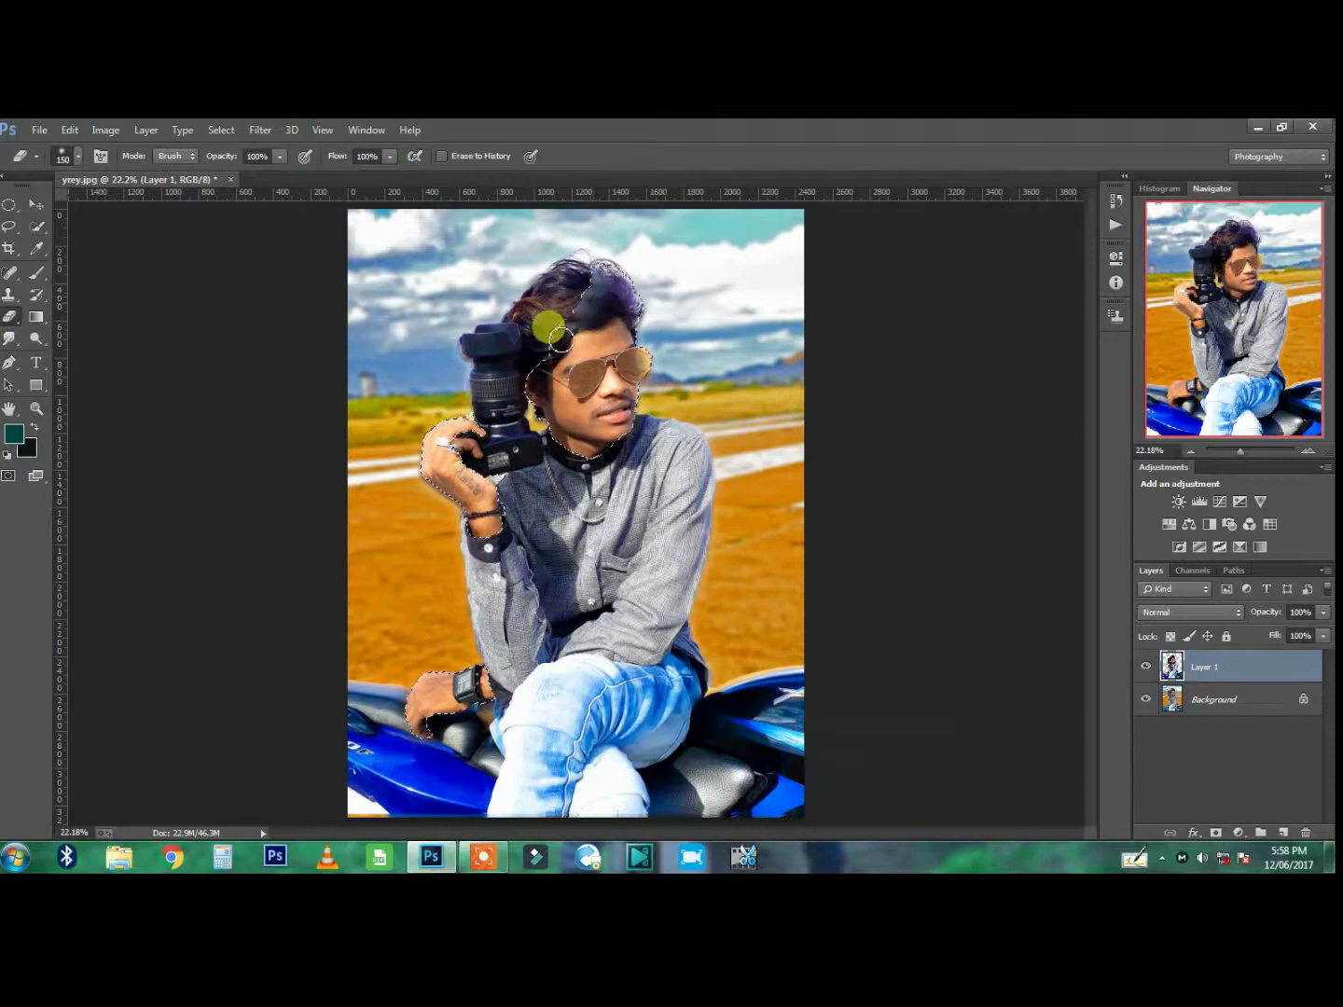
key("ctrl+shift+i")
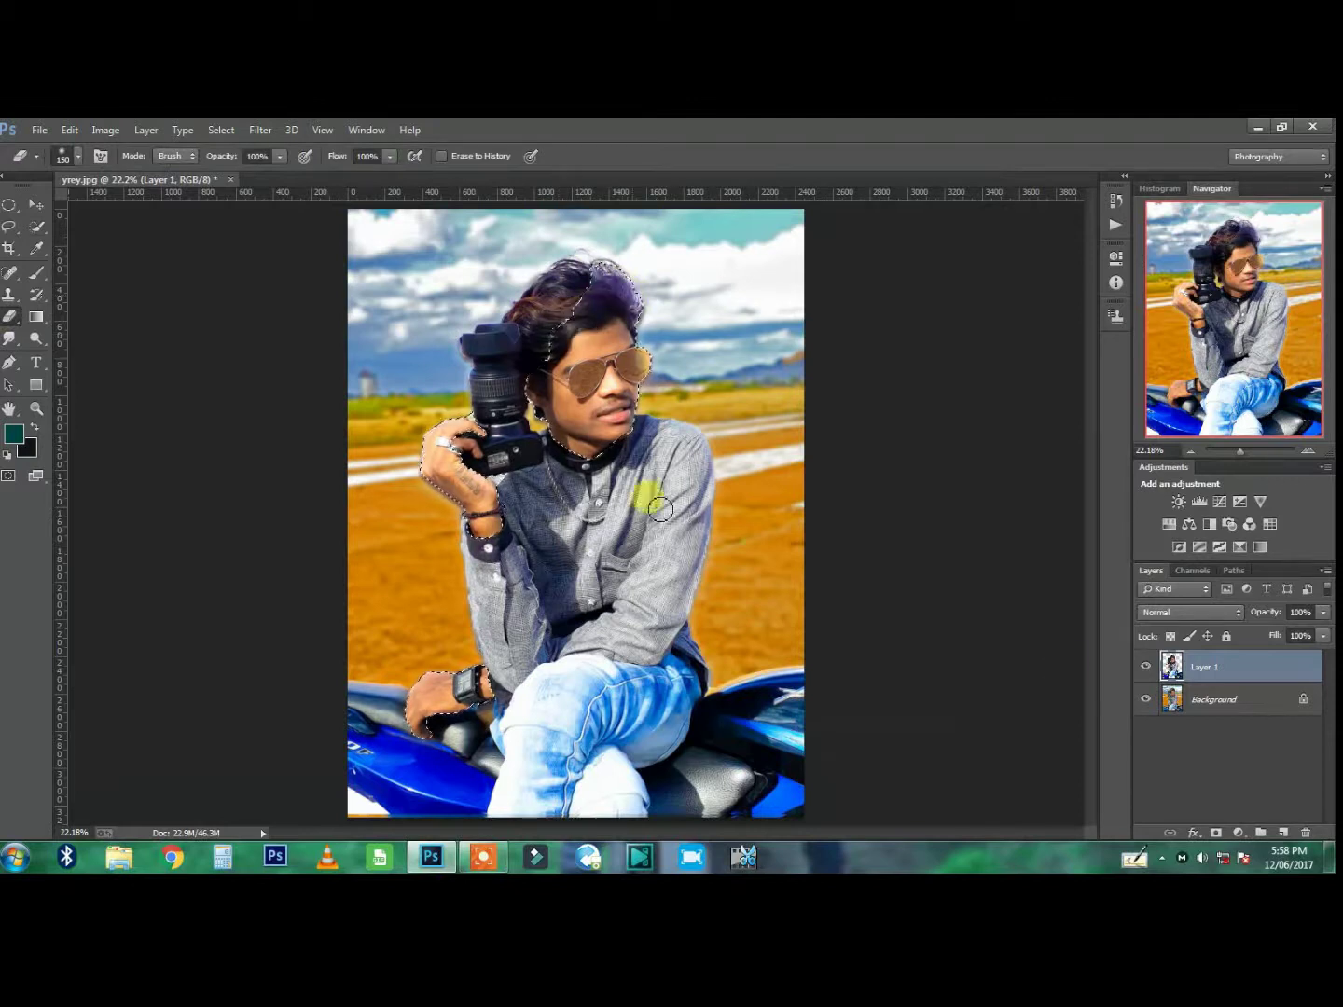
key("ctrl+v")
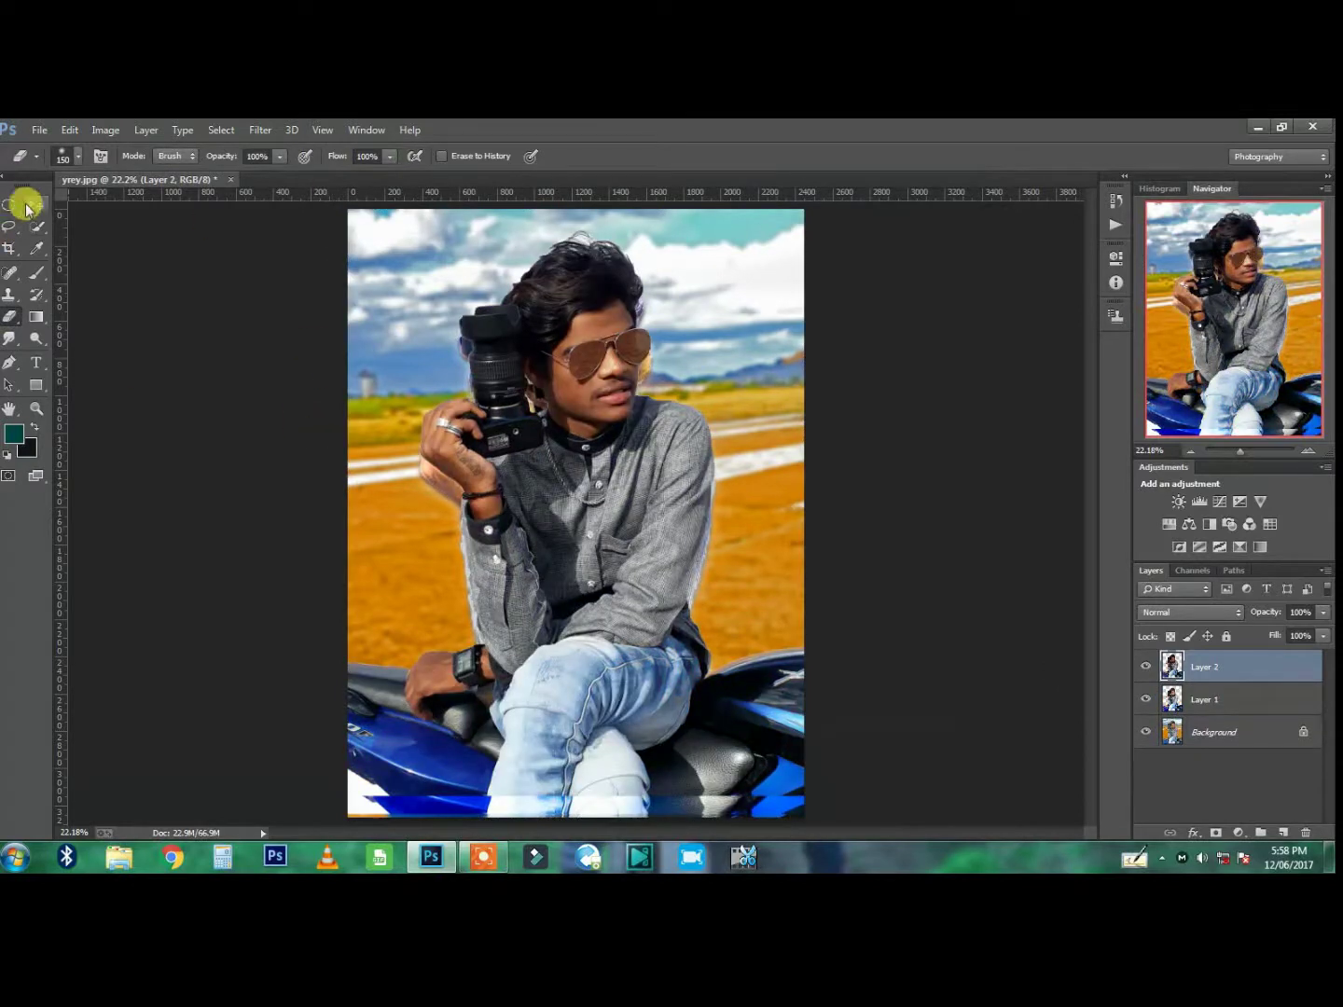
left_click(36, 205)
left_click_drag(574, 528, 575, 558)
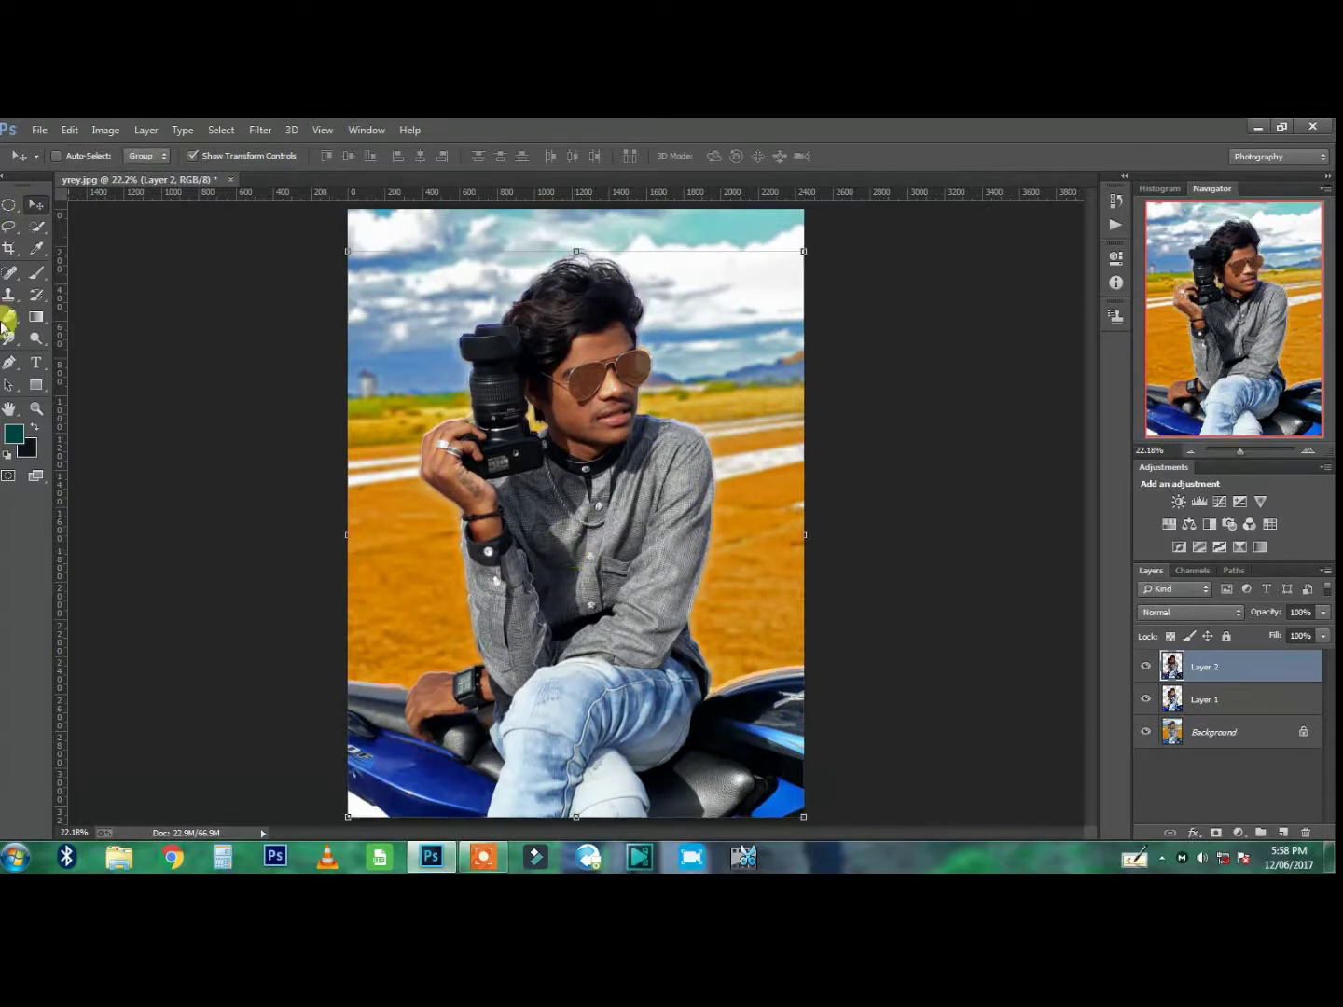
- Erase Layer 2 over the face, both hands, jeans and hair, using eraser sizes 150, 1200 and 175
left_click(8, 317)
mouse_move(604, 346)
left_mouse_down()
mouse_move(593, 443)
mouse_move(548, 430)
left_mouse_up()
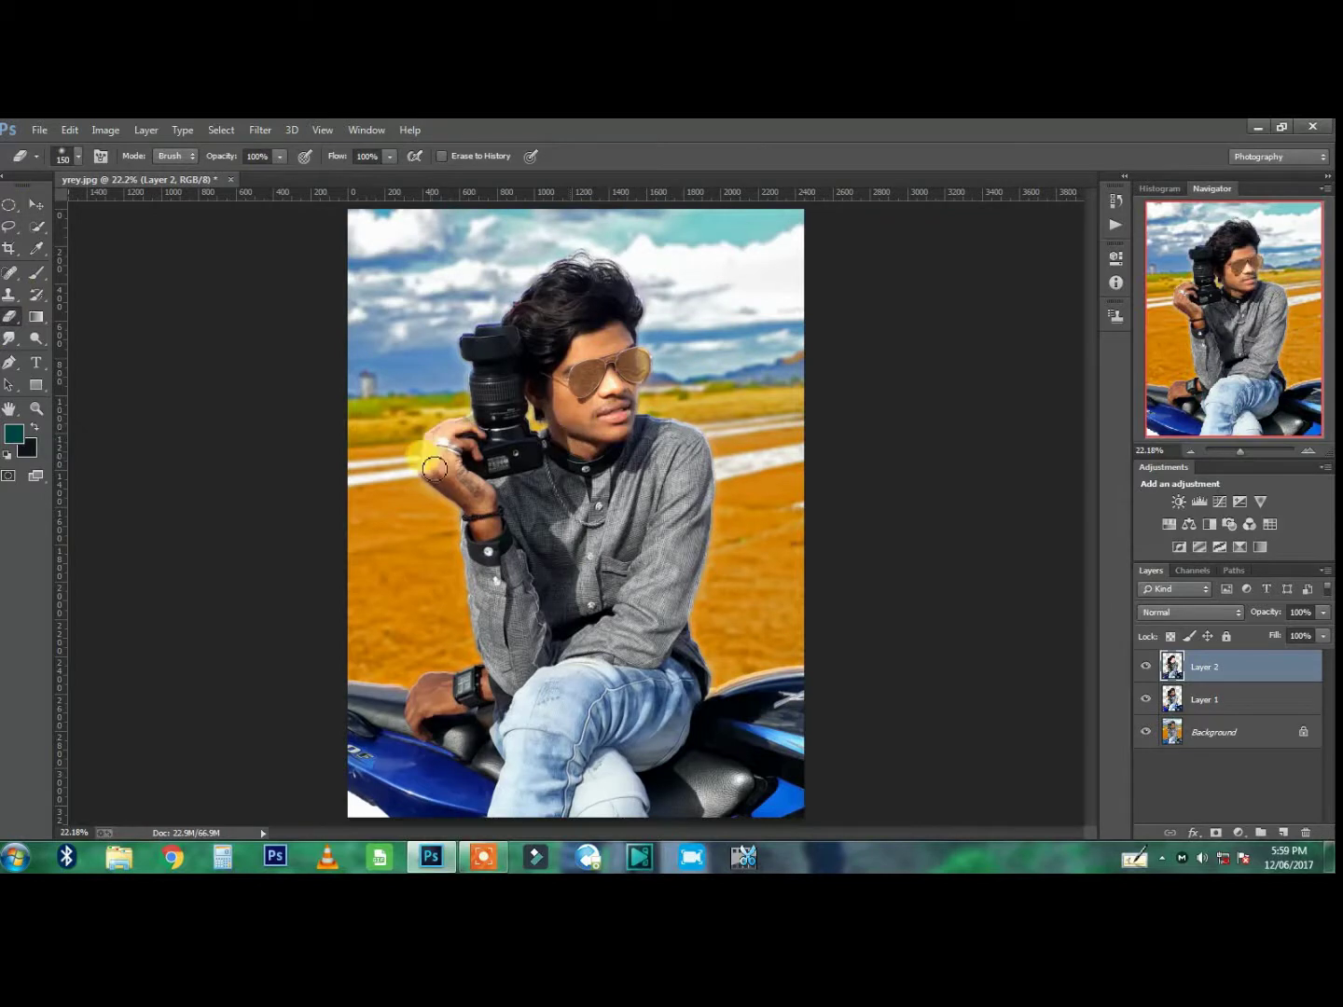
left_click_drag(434, 469, 459, 457)
left_click_drag(458, 690, 428, 719)
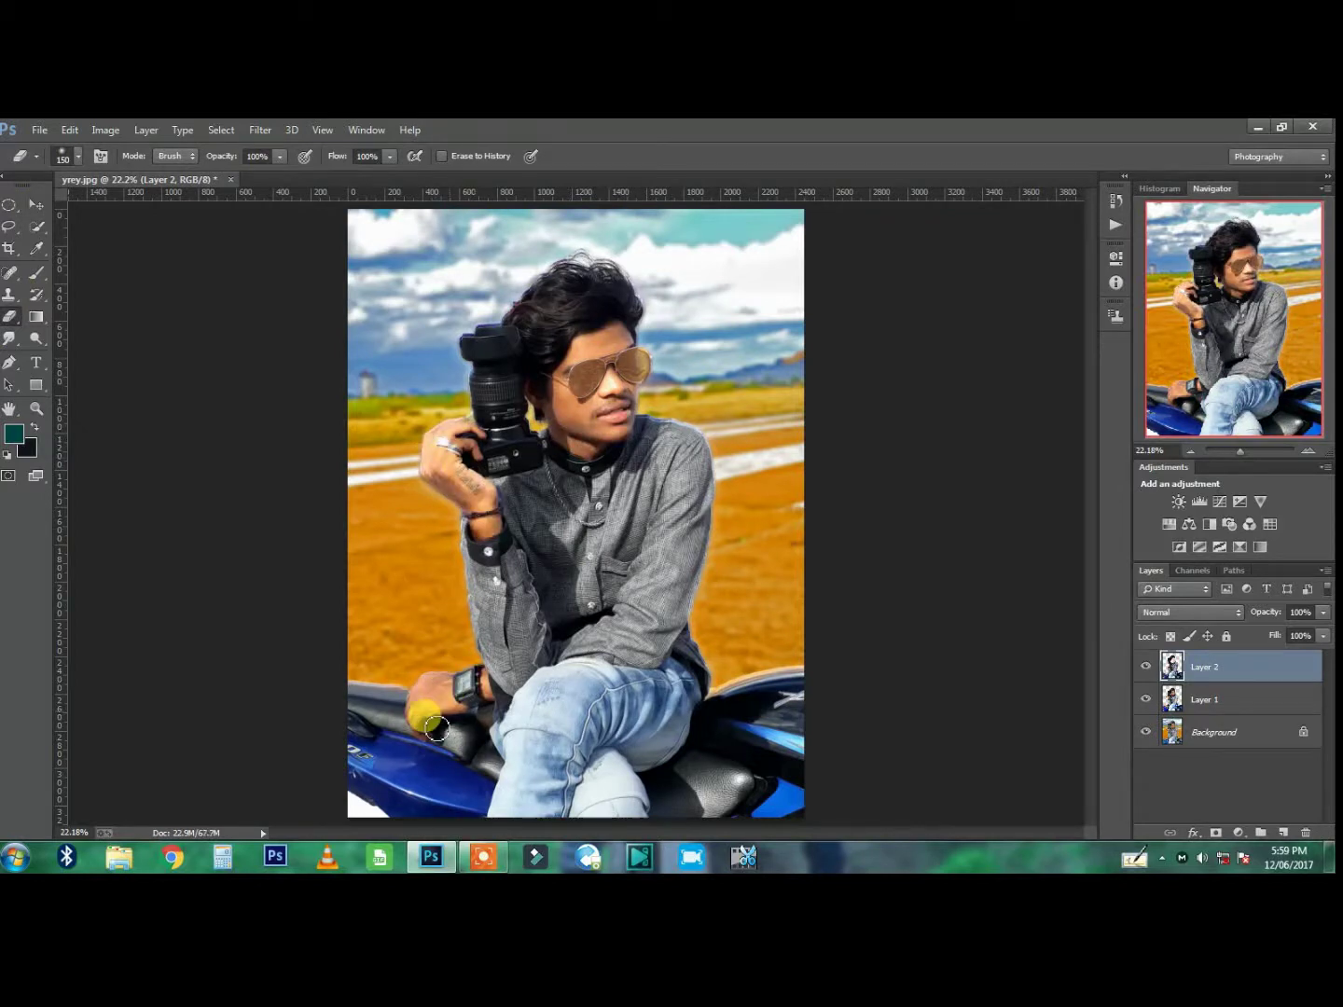
key("bracketright")
key("bracketright")
key("bracketright")
mouse_move(438, 524)
left_mouse_down()
mouse_move(485, 491)
mouse_move(653, 746)
left_mouse_up()
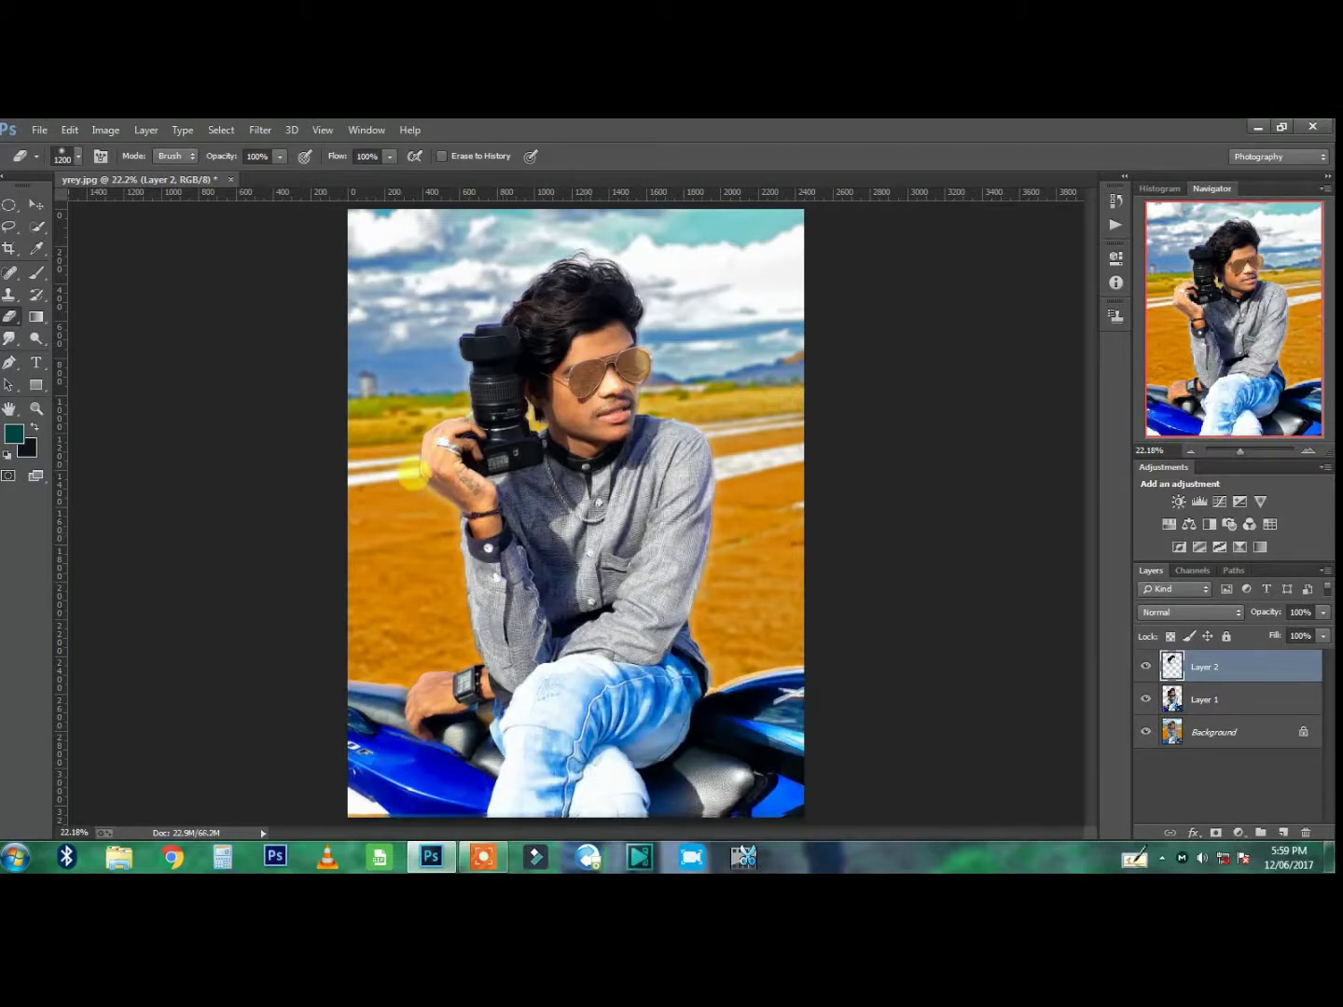
key("bracketleft")
key("bracketleft")
key("bracketleft")
left_click_drag(540, 300, 584, 269)
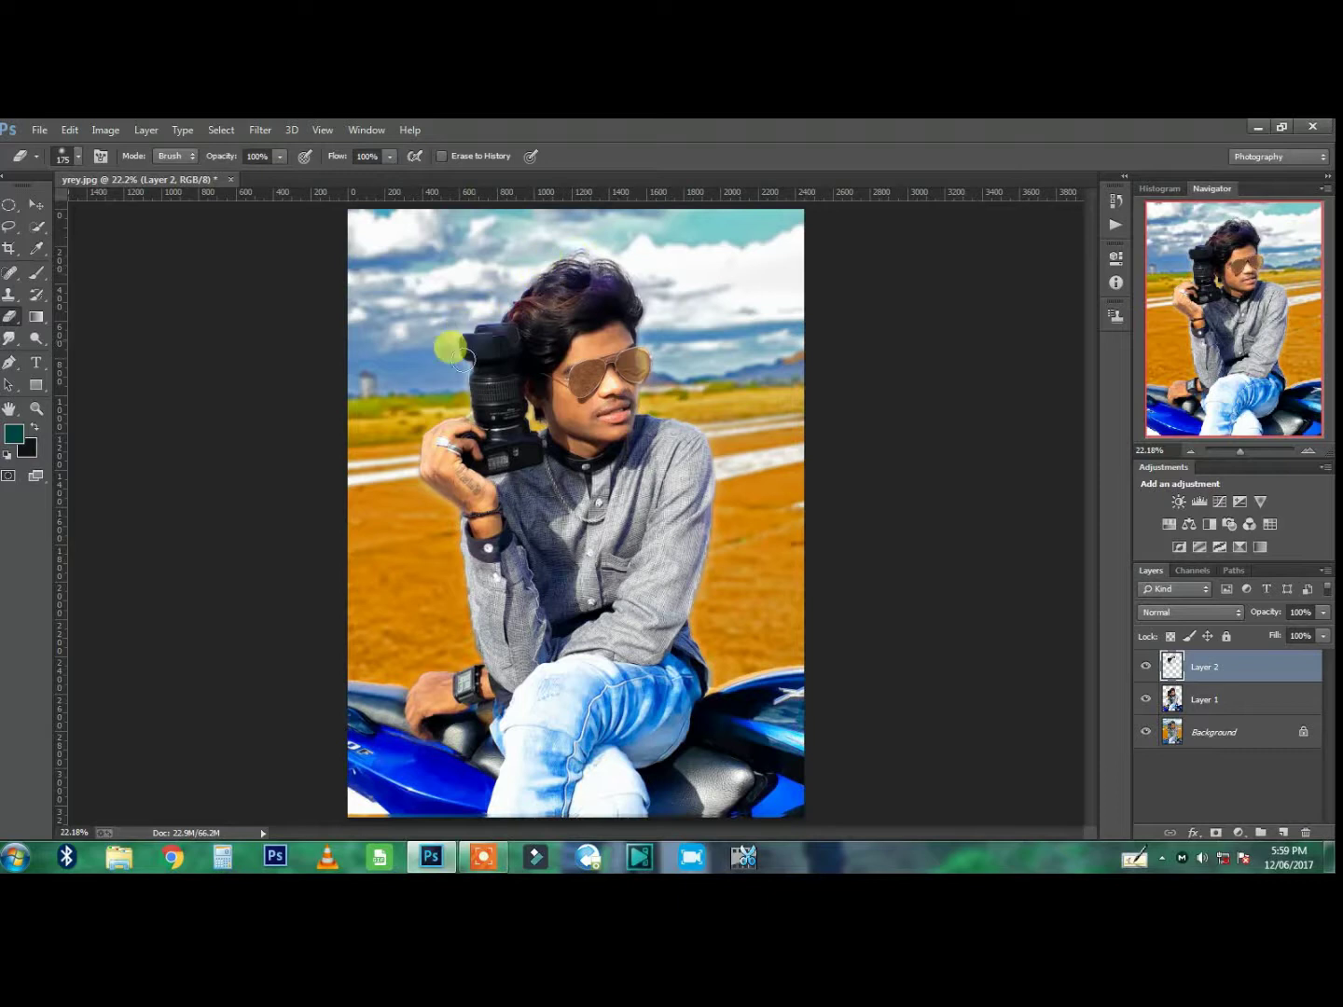
mouse_move(465, 361)
left_mouse_down()
mouse_move(500, 327)
mouse_move(526, 413)
mouse_move(571, 287)
mouse_move(561, 342)
mouse_move(617, 308)
left_mouse_up()
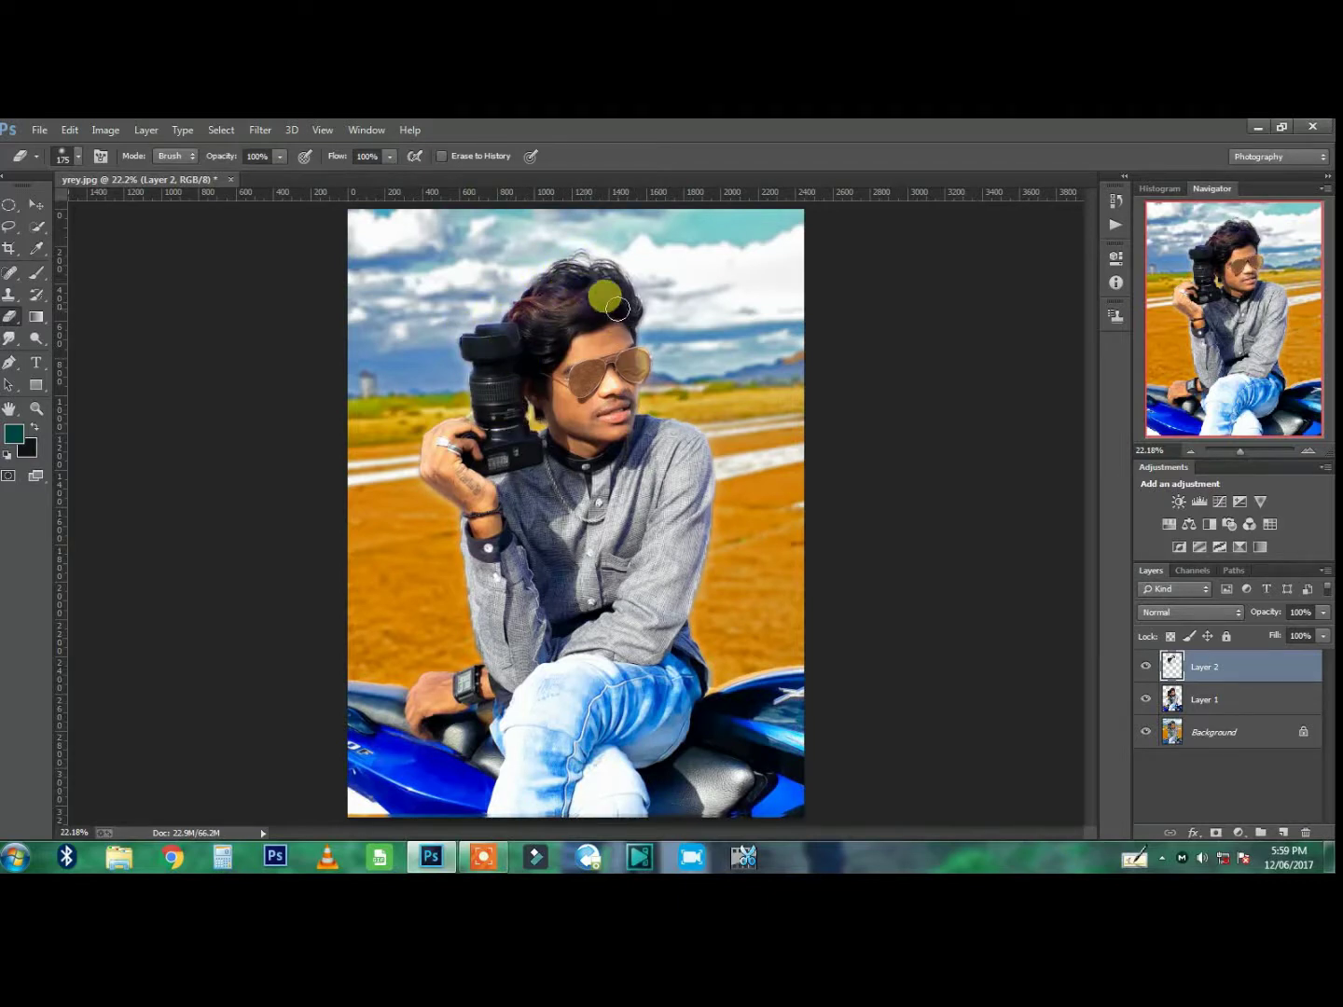
- Merge Layer 2 down into Layer 1
right_click(1183, 686)
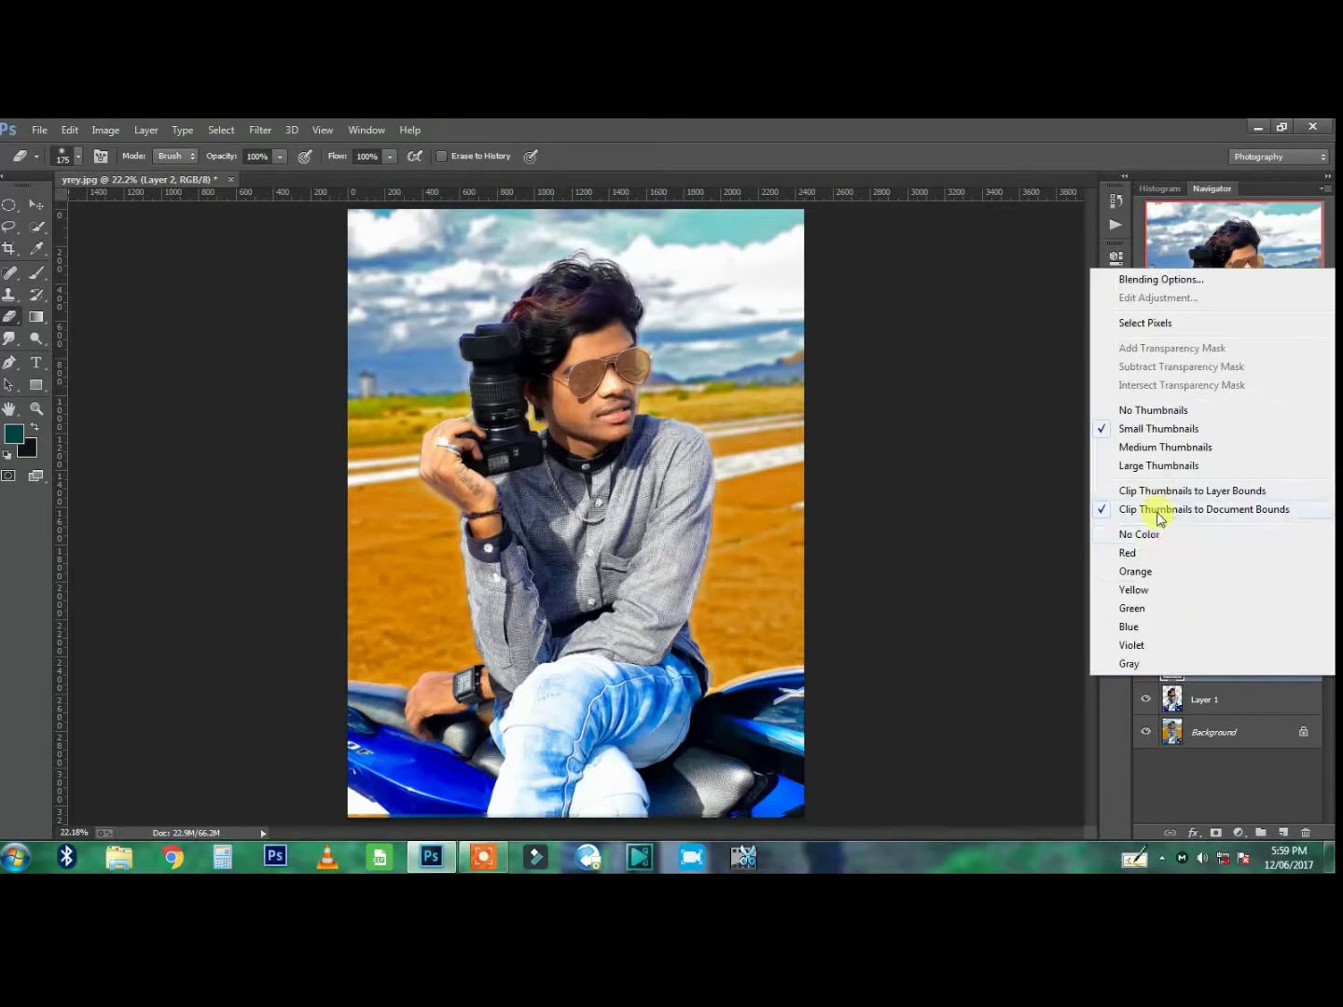
left_click(1148, 509)
right_click(1223, 685)
left_click(1088, 575)
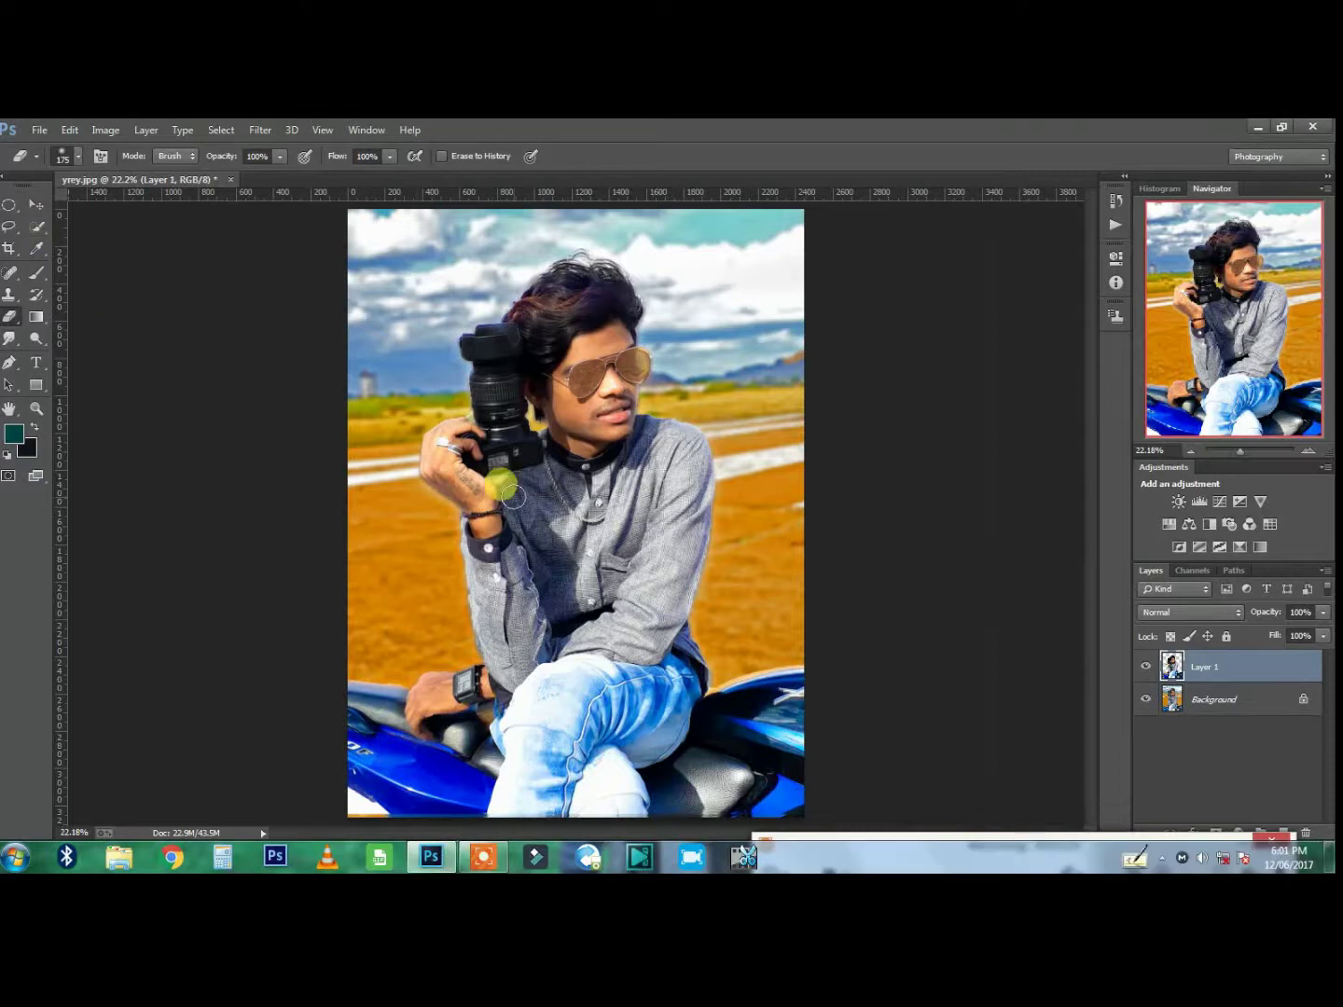
left_click_drag(591, 360, 564, 381)
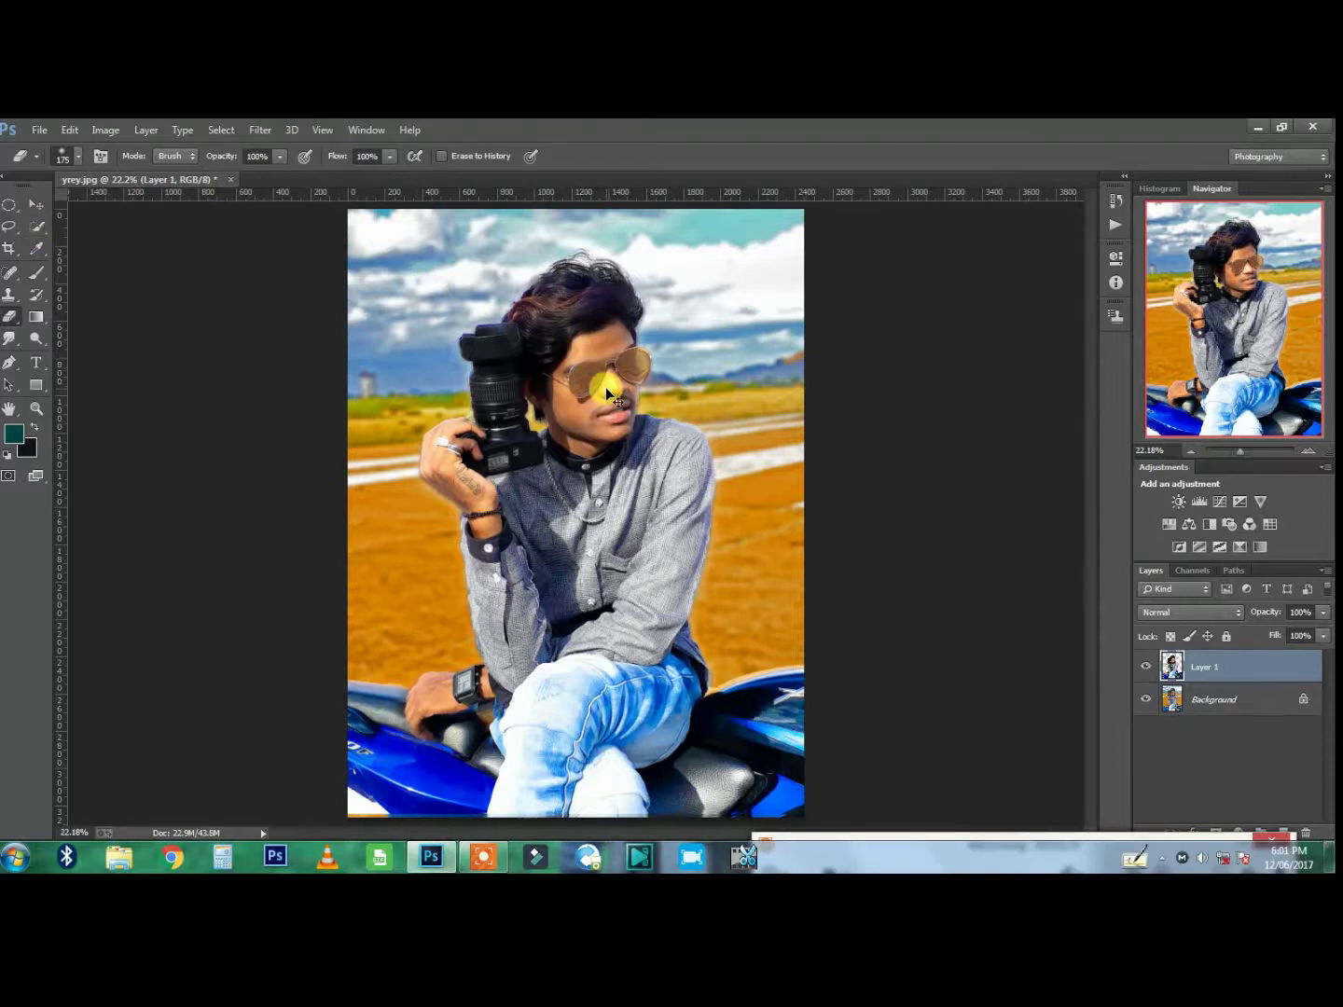
- Quick-select the man from his face down to his body and copy him to a new layer
left_click(39, 225)
mouse_move(609, 341)
left_mouse_down()
mouse_move(574, 432)
mouse_move(608, 441)
mouse_move(606, 309)
mouse_move(528, 363)
mouse_move(450, 448)
mouse_move(489, 536)
mouse_move(444, 690)
mouse_move(465, 683)
mouse_move(450, 696)
left_mouse_up()
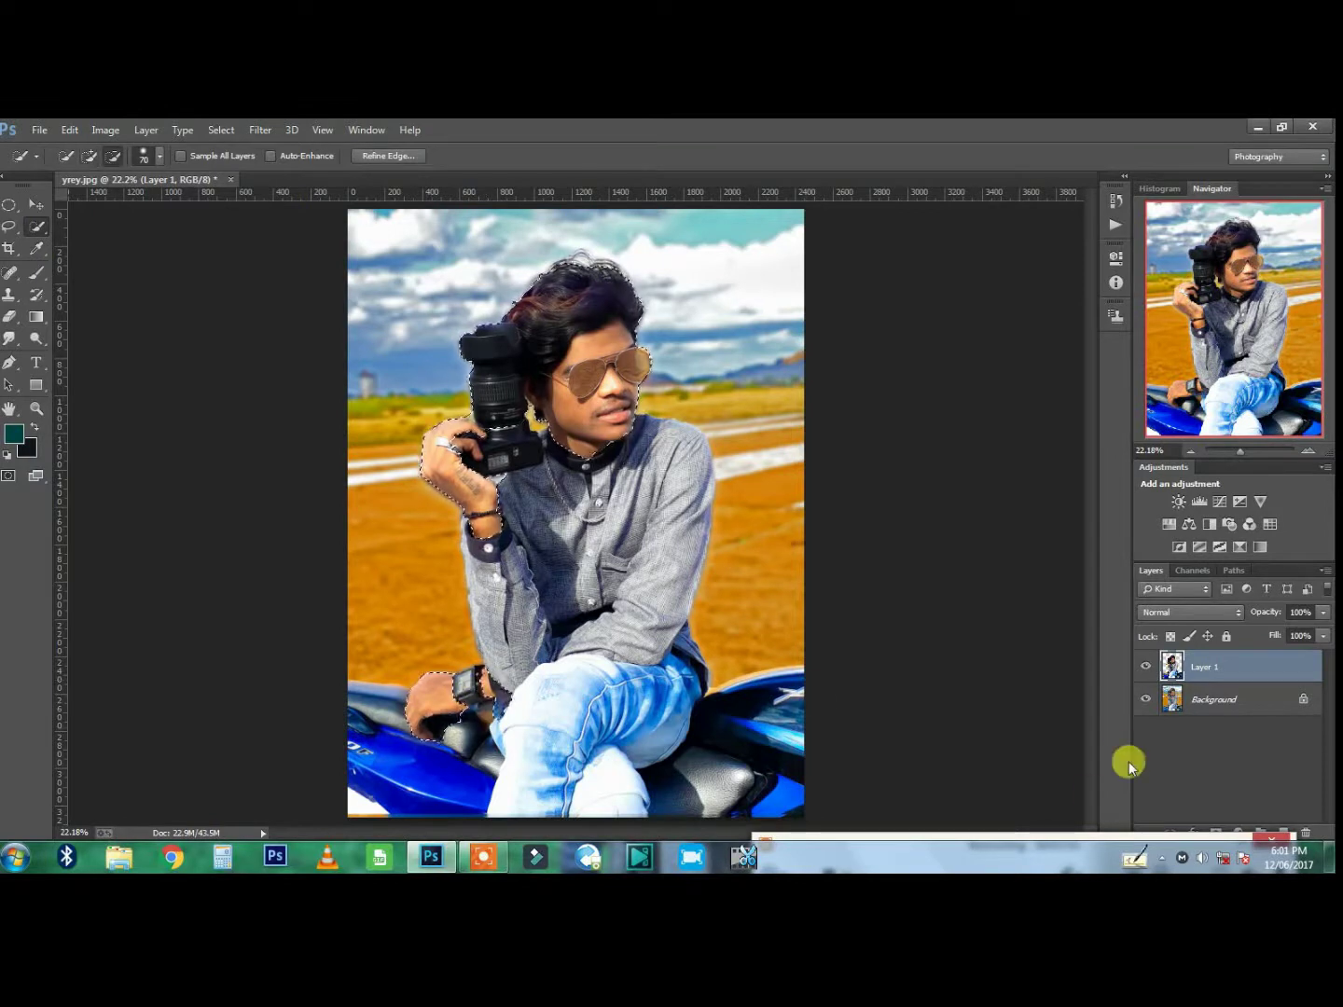
key("ctrl+j")
- Apply a Surface Blur with radius 11 and threshold 15 to the copied man layer
left_click(260, 130)
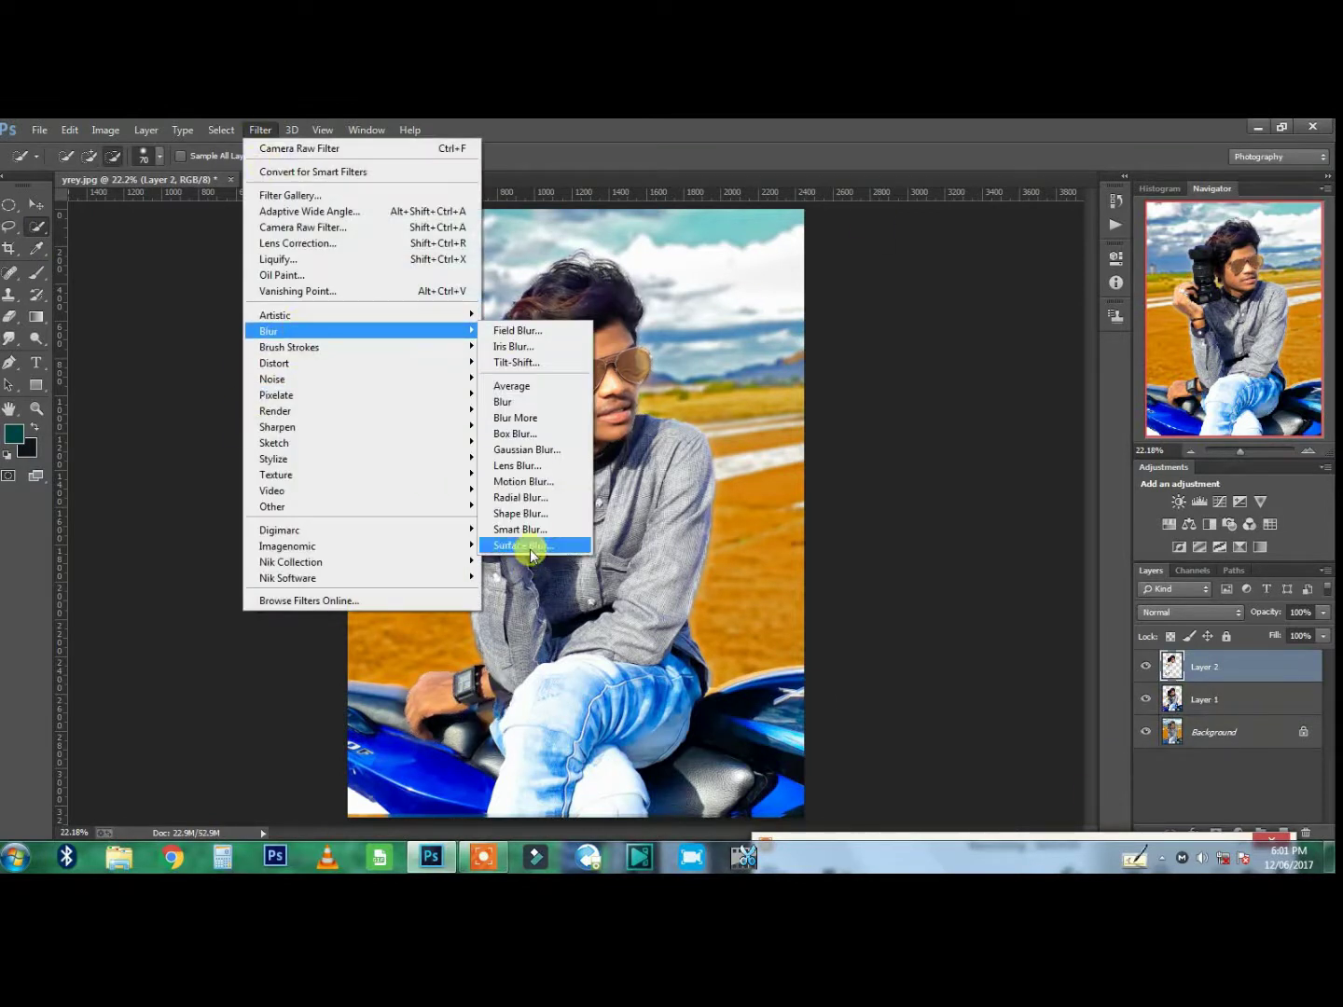
left_click(528, 546)
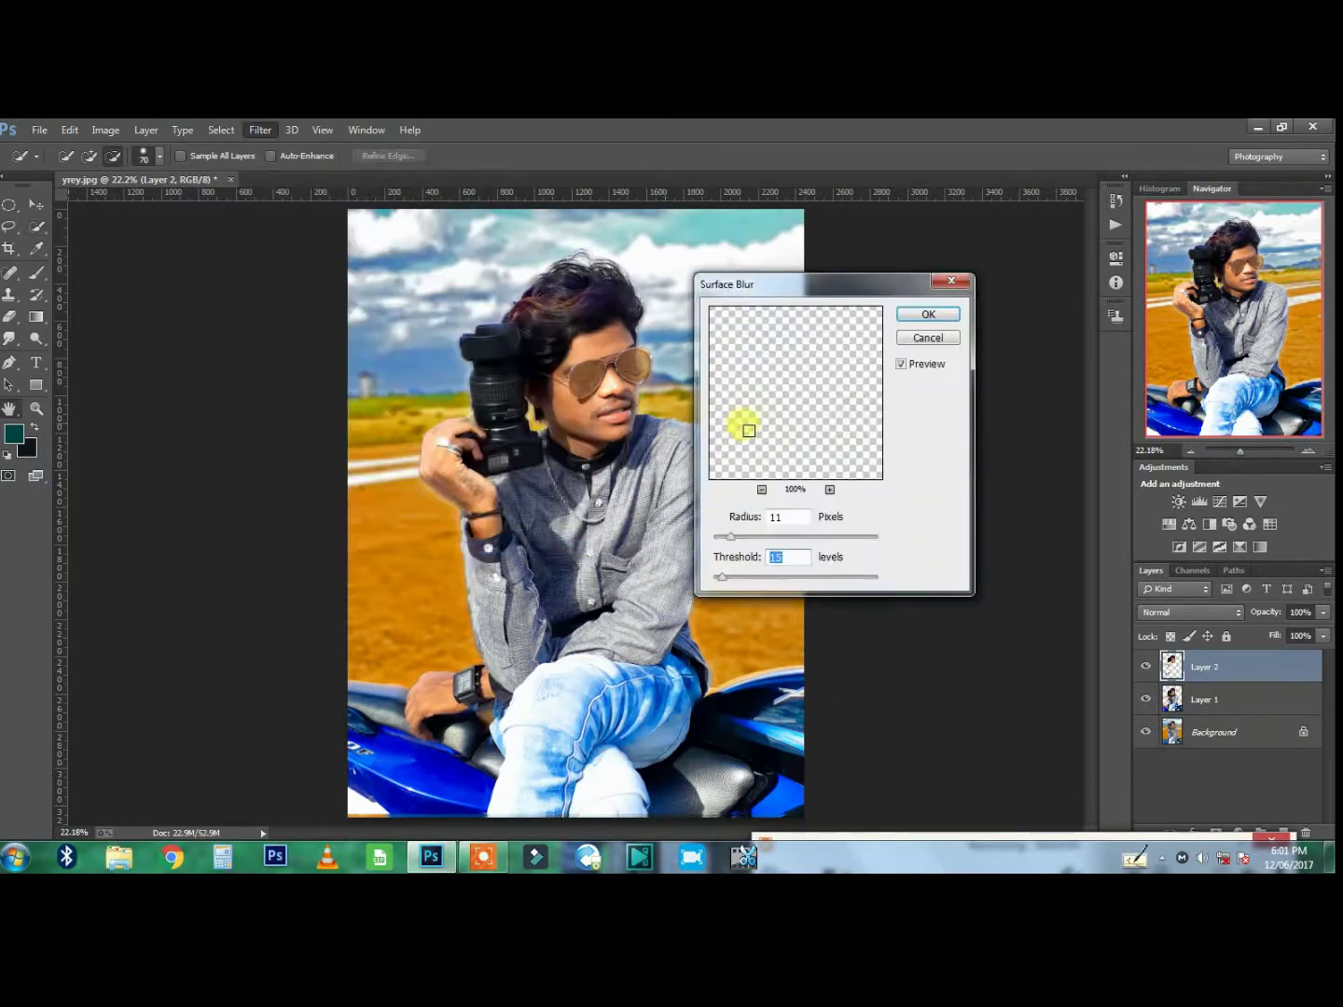
left_click(928, 315)
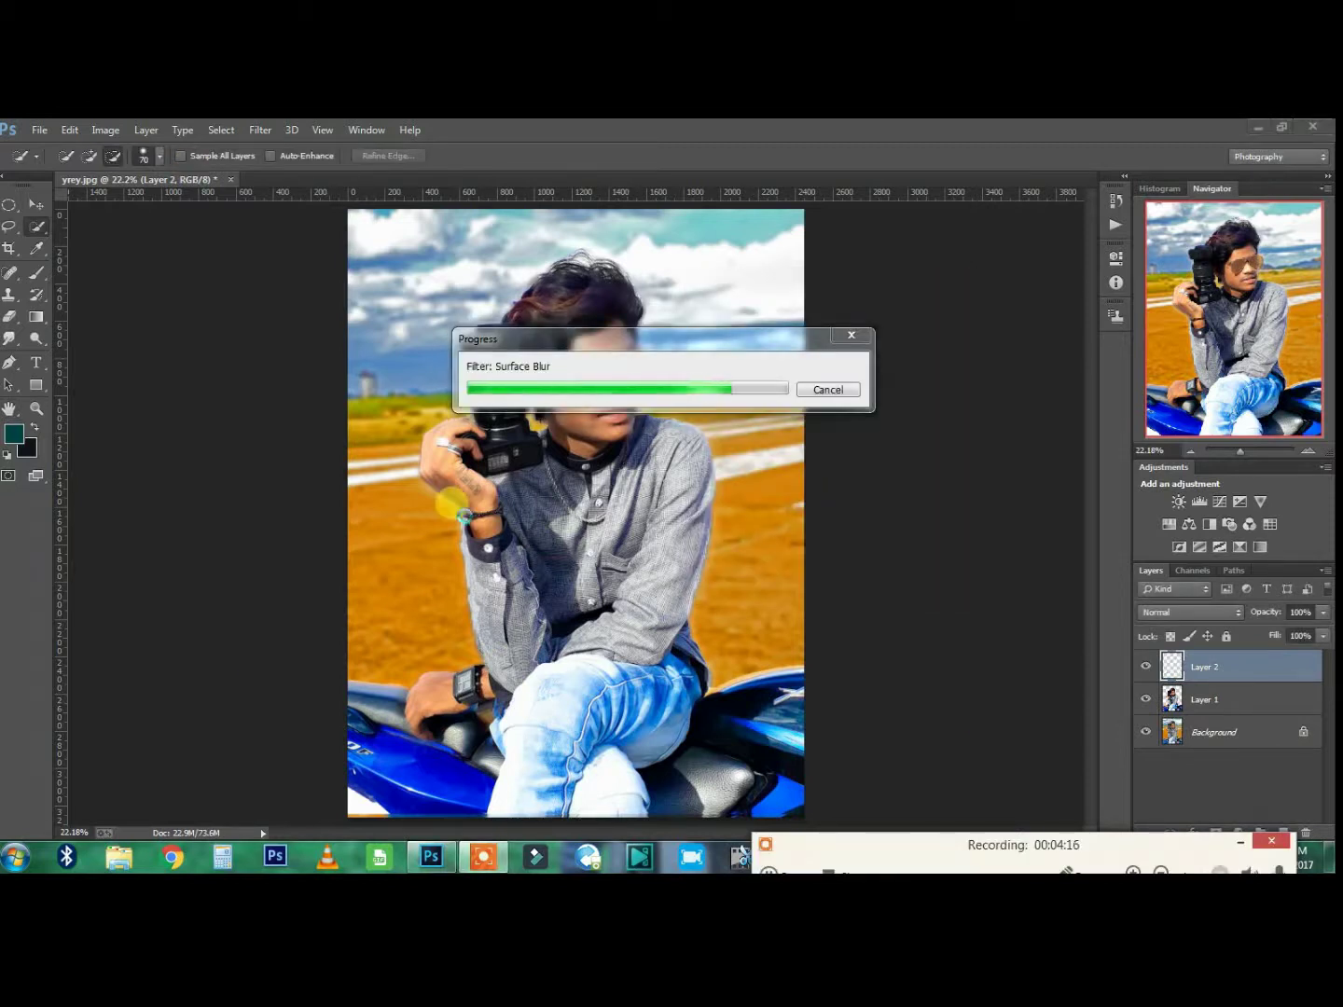
left_click(11, 318)
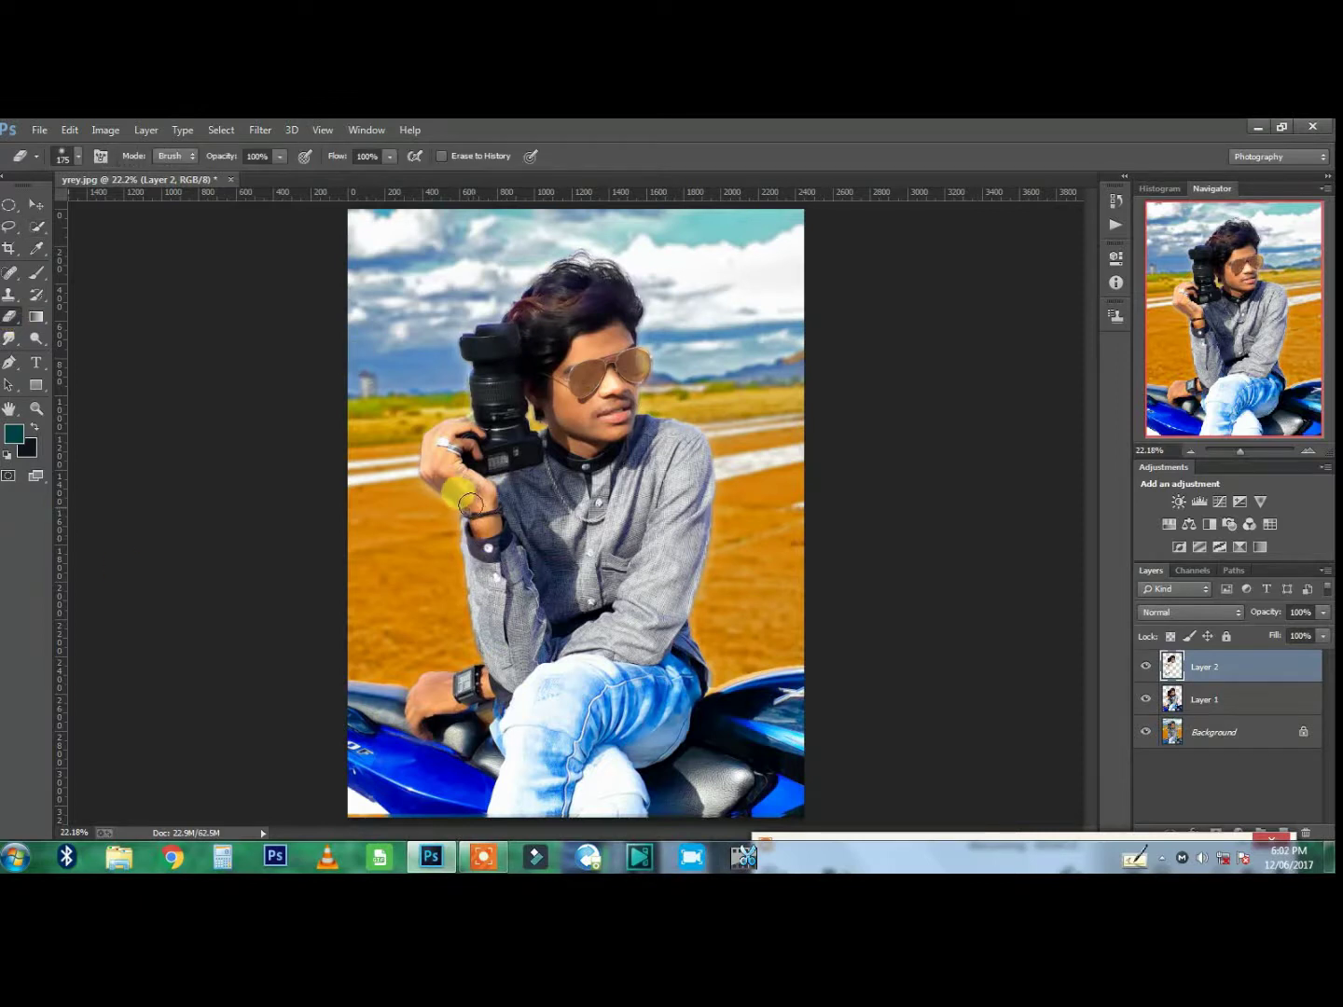
- Erase the blurred copy over the hand and sunglasses, resizing the eraser as needed
scroll(467, 501, "up", 3)
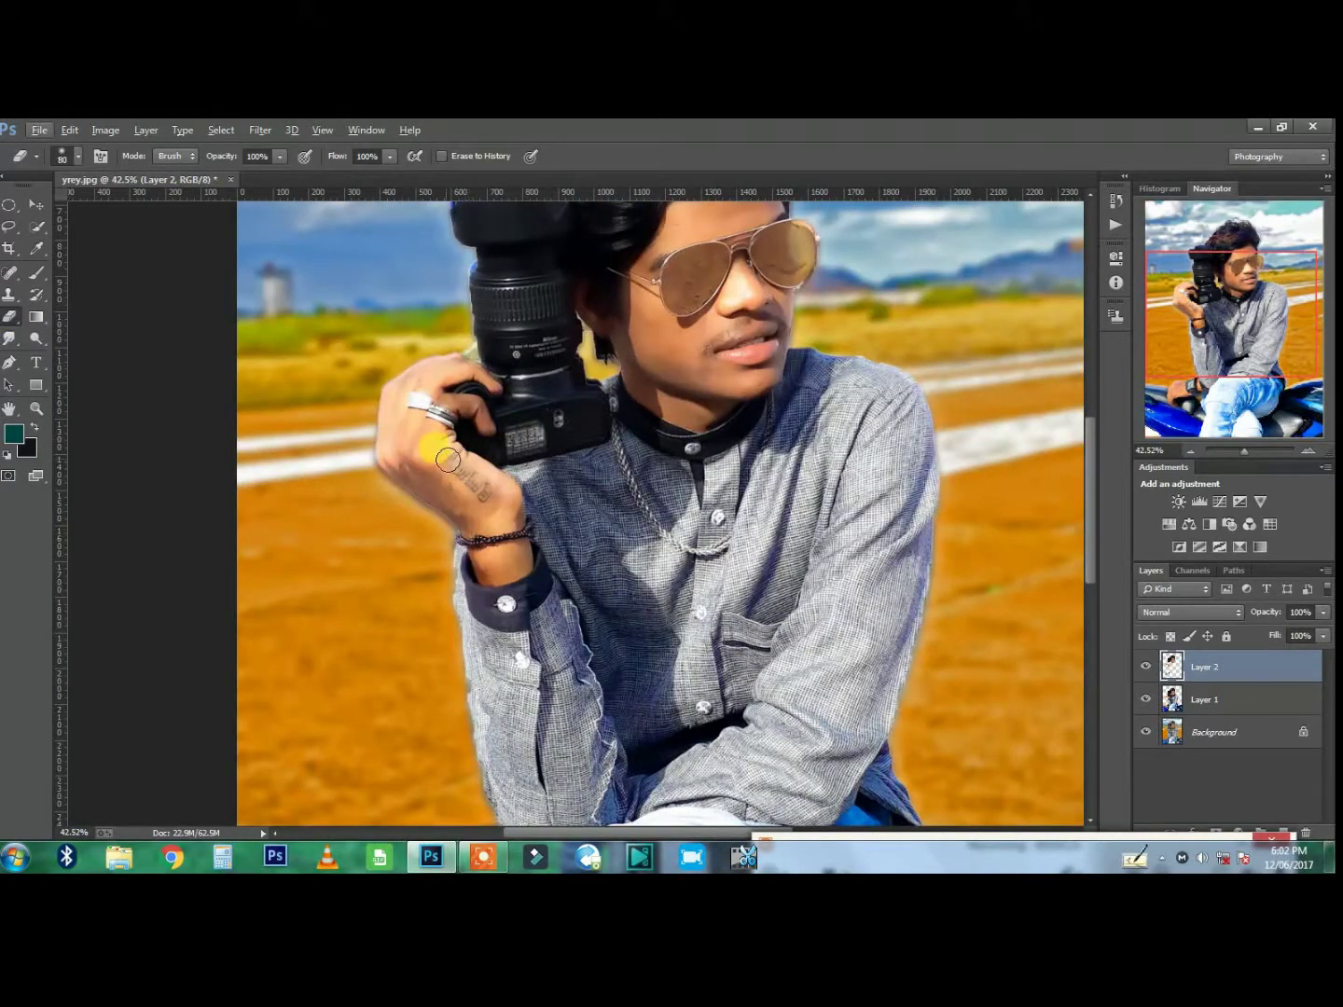
left_click_drag(448, 459, 480, 486)
key("bracketleft")
scroll(651, 313, "up", 2)
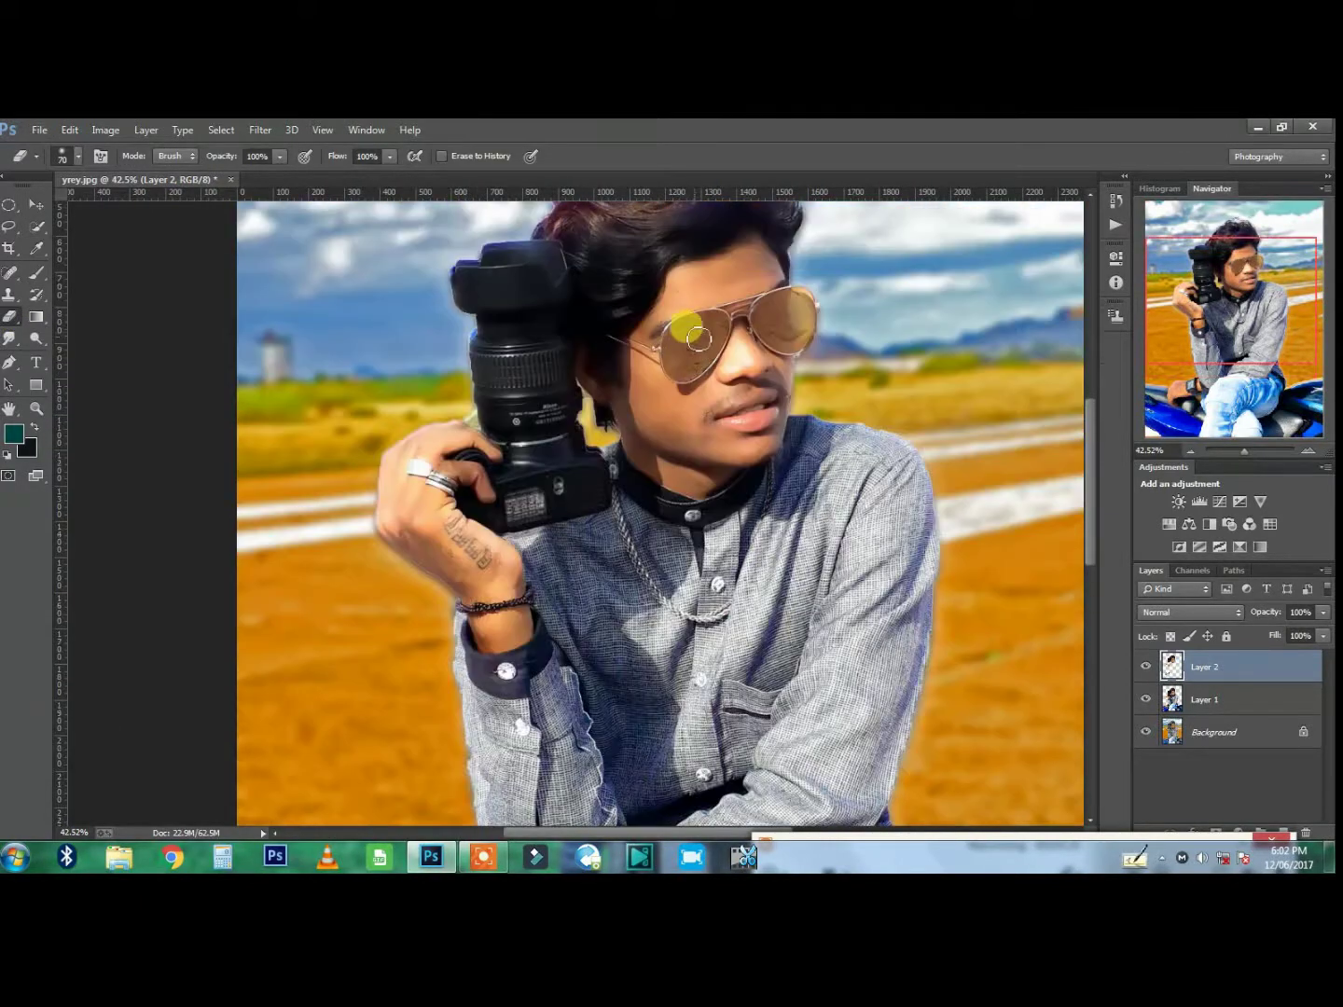
mouse_move(721, 363)
left_mouse_down()
mouse_move(730, 417)
mouse_move(684, 410)
mouse_move(707, 308)
mouse_move(786, 314)
mouse_move(517, 261)
mouse_move(530, 303)
mouse_move(517, 266)
mouse_move(491, 272)
mouse_move(499, 393)
mouse_move(530, 463)
mouse_move(465, 271)
left_mouse_up()
key("bracketright")
key("bracketright")
key("bracketright")
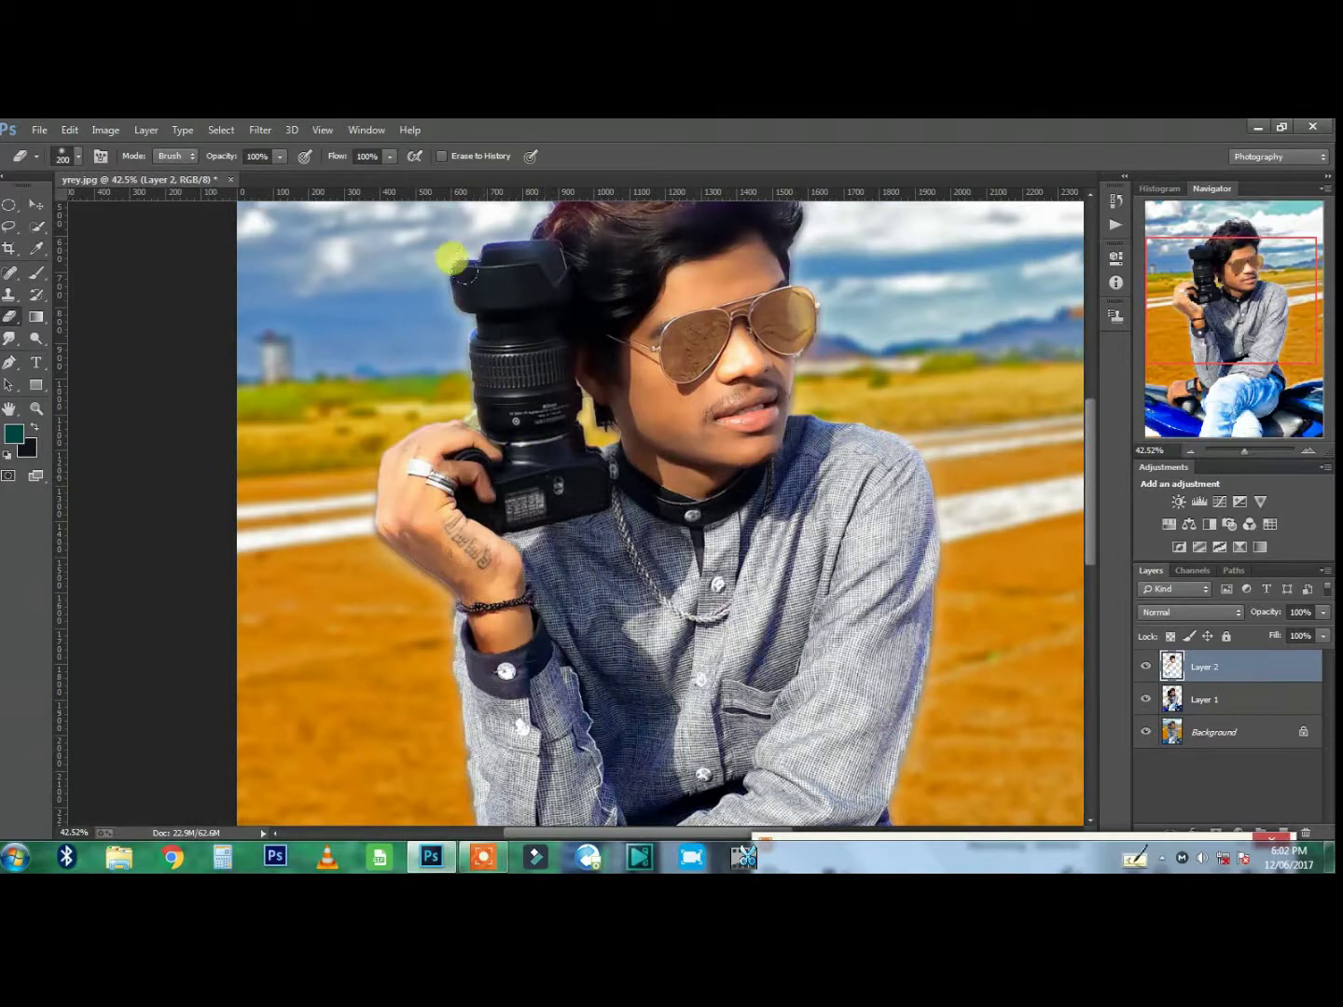
scroll(558, 381, "up", 1)
scroll(620, 299, "up", 1)
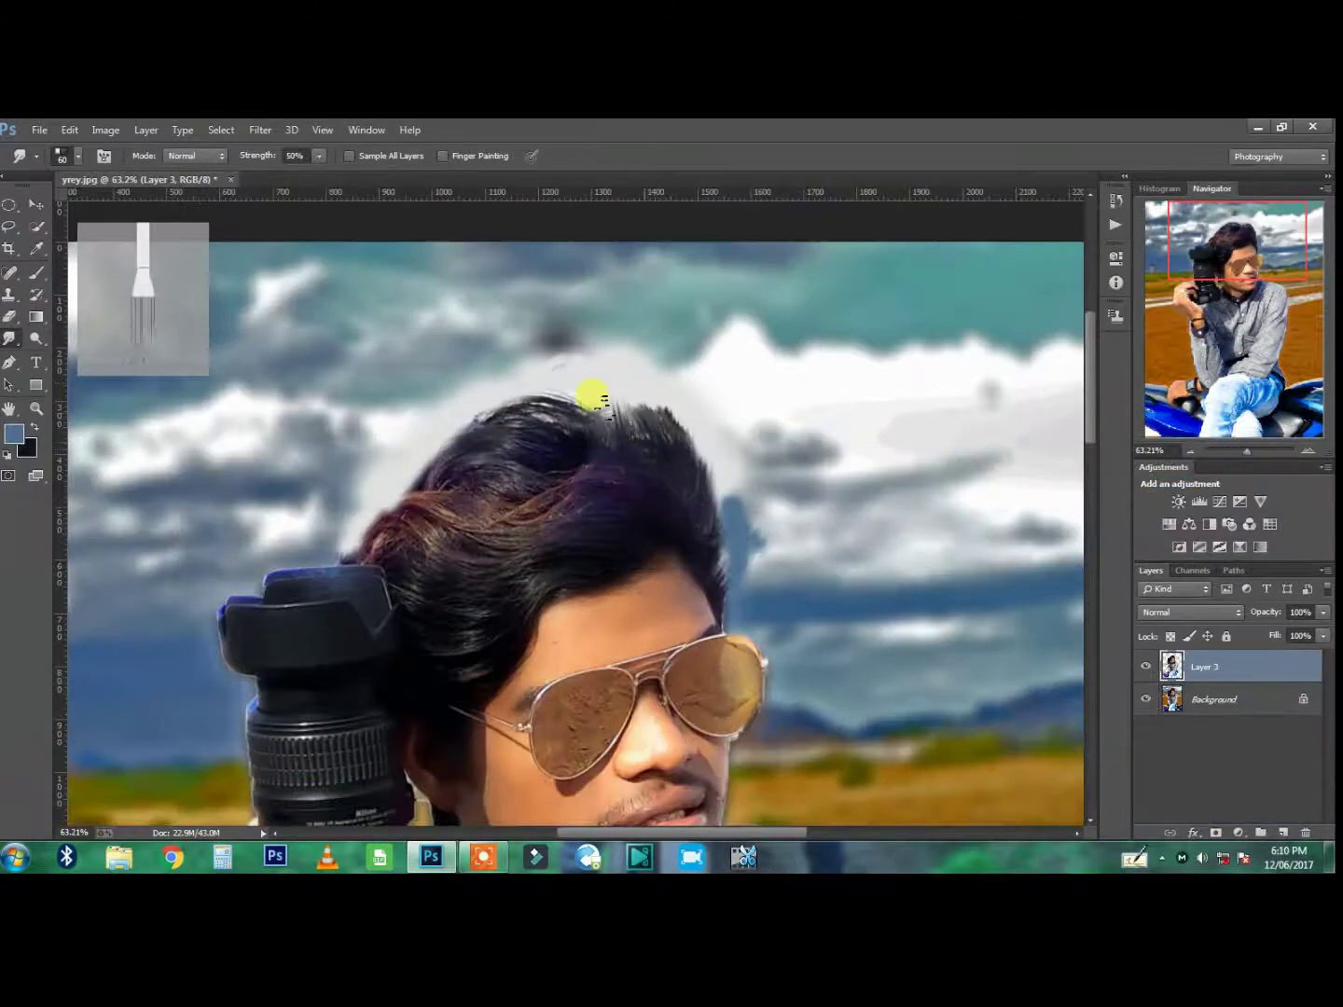
- Smudge the hairline upward into the sky and pull new strands out to the left
mouse_move(435, 494)
left_mouse_down()
mouse_move(534, 383)
mouse_move(637, 423)
mouse_move(541, 357)
left_mouse_up()
mouse_move(637, 449)
left_mouse_down()
mouse_move(679, 427)
mouse_move(593, 408)
mouse_move(588, 378)
mouse_move(644, 405)
mouse_move(570, 408)
mouse_move(446, 458)
left_mouse_up()
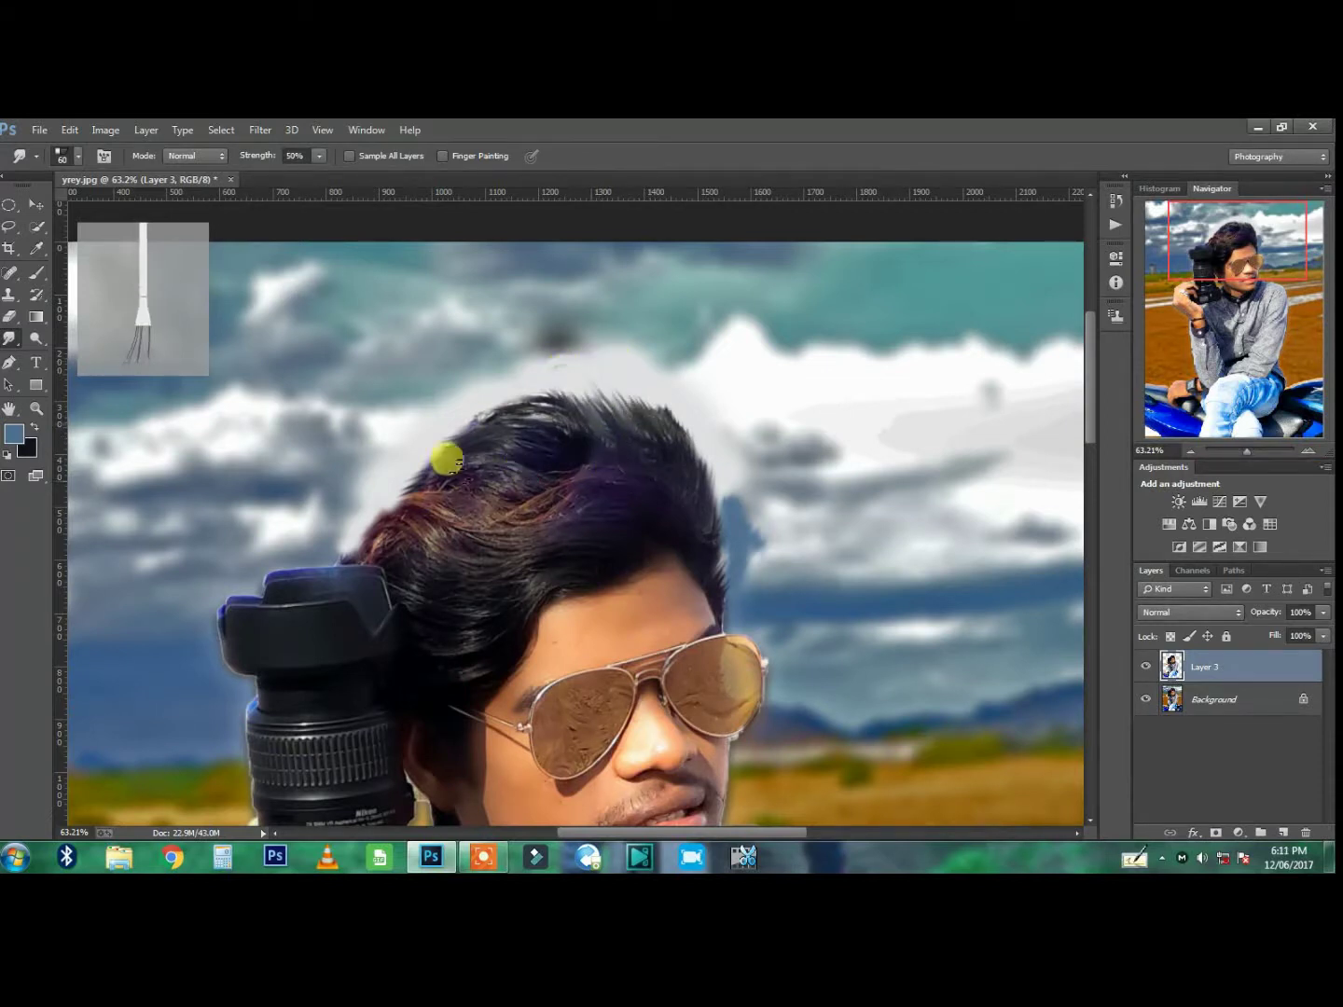
left_click_drag(554, 401, 500, 423)
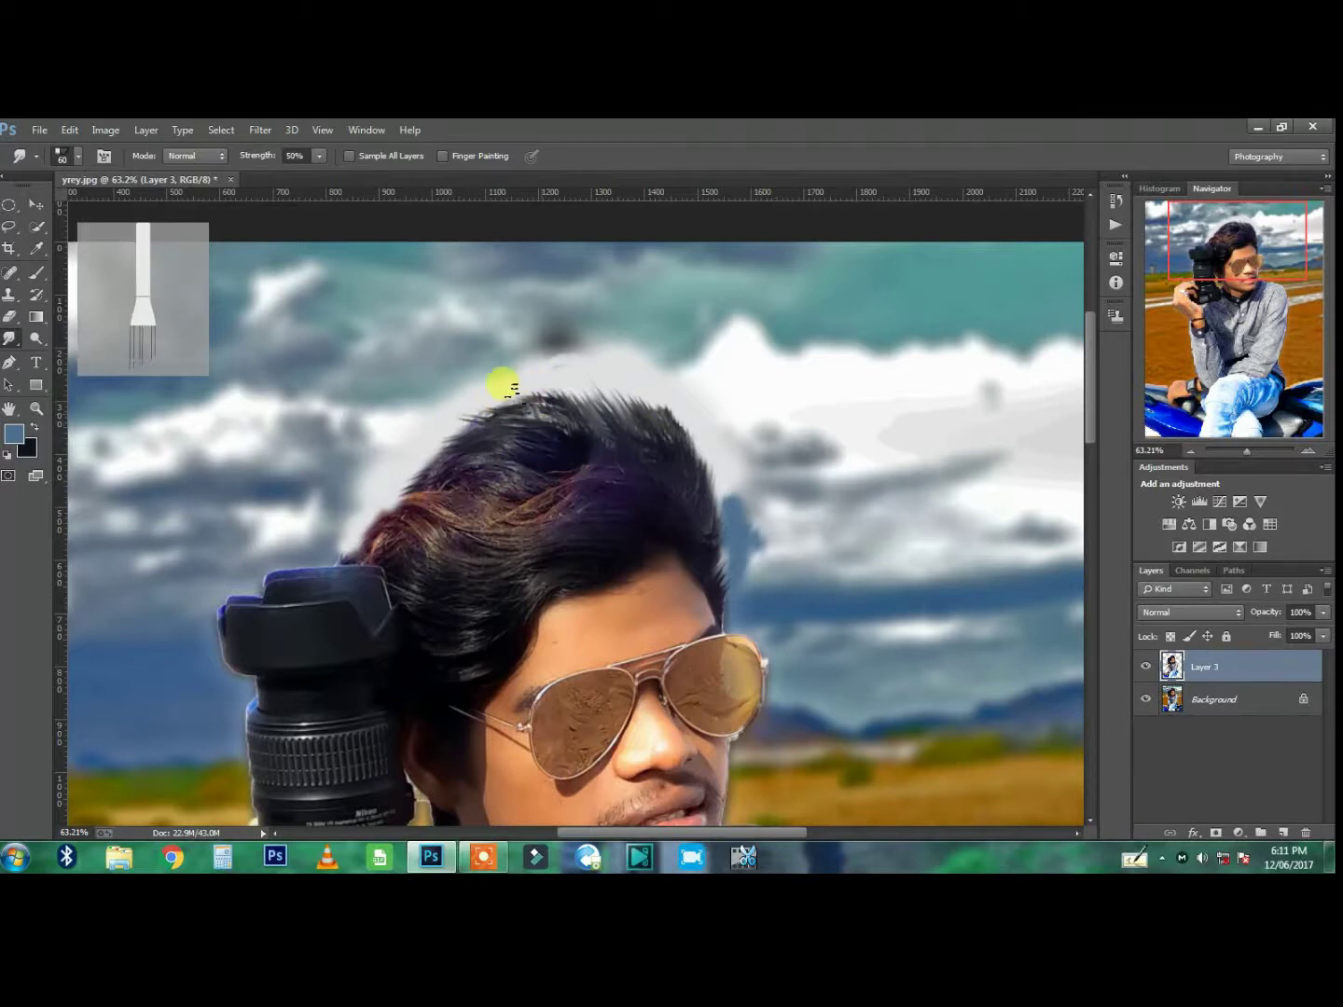
scroll(457, 449, "down", 1)
scroll(471, 378, "down", 1)
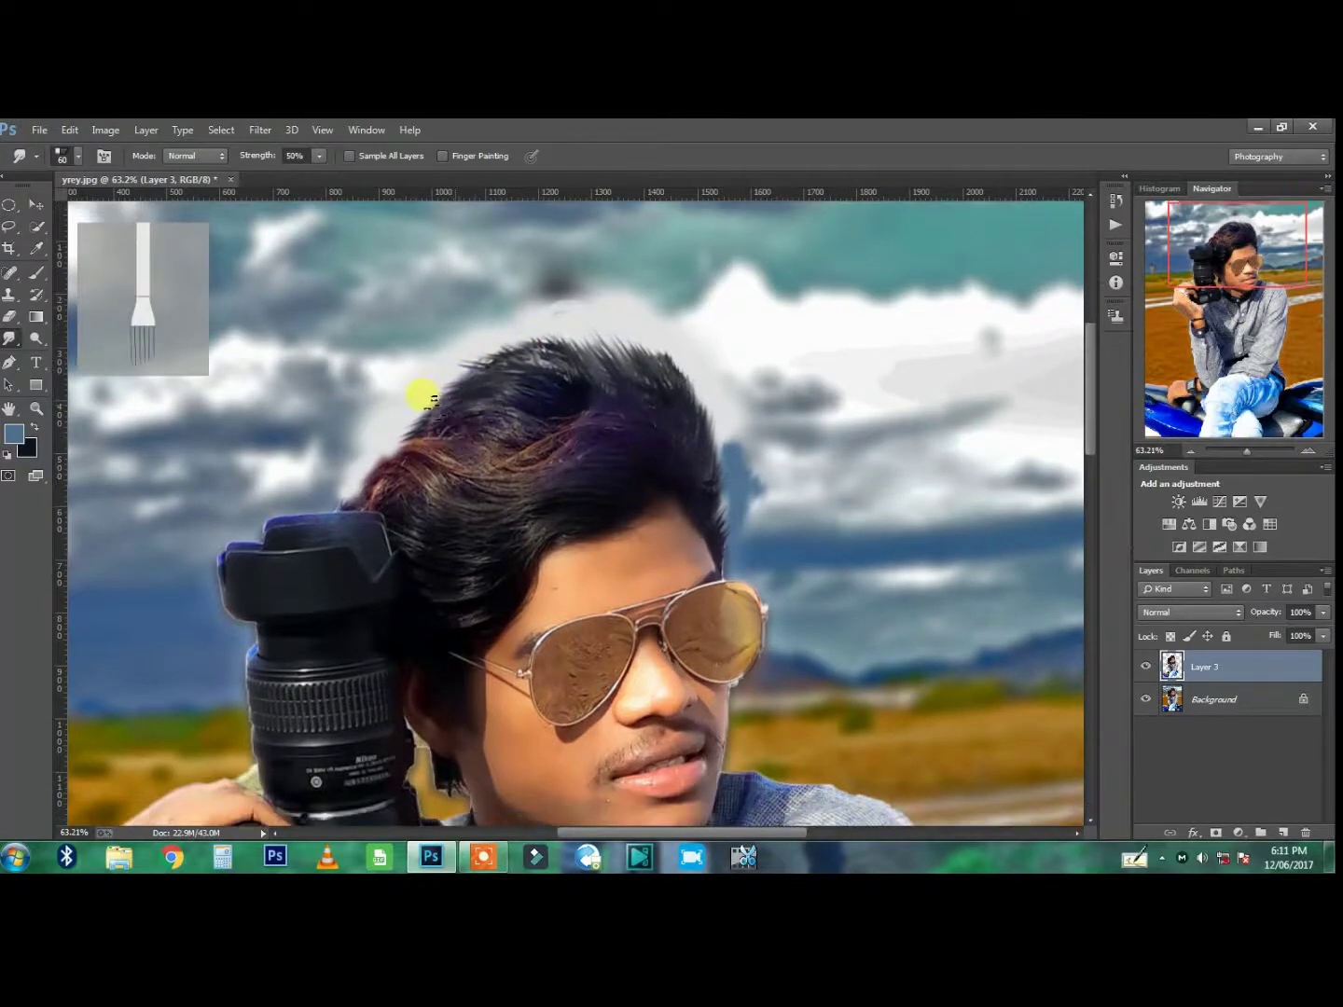
mouse_move(428, 400)
left_mouse_down()
mouse_move(449, 407)
mouse_move(490, 362)
left_mouse_up()
- Smudge more strands along the top, right and left edges of the hair
scroll(429, 445, "down", 1)
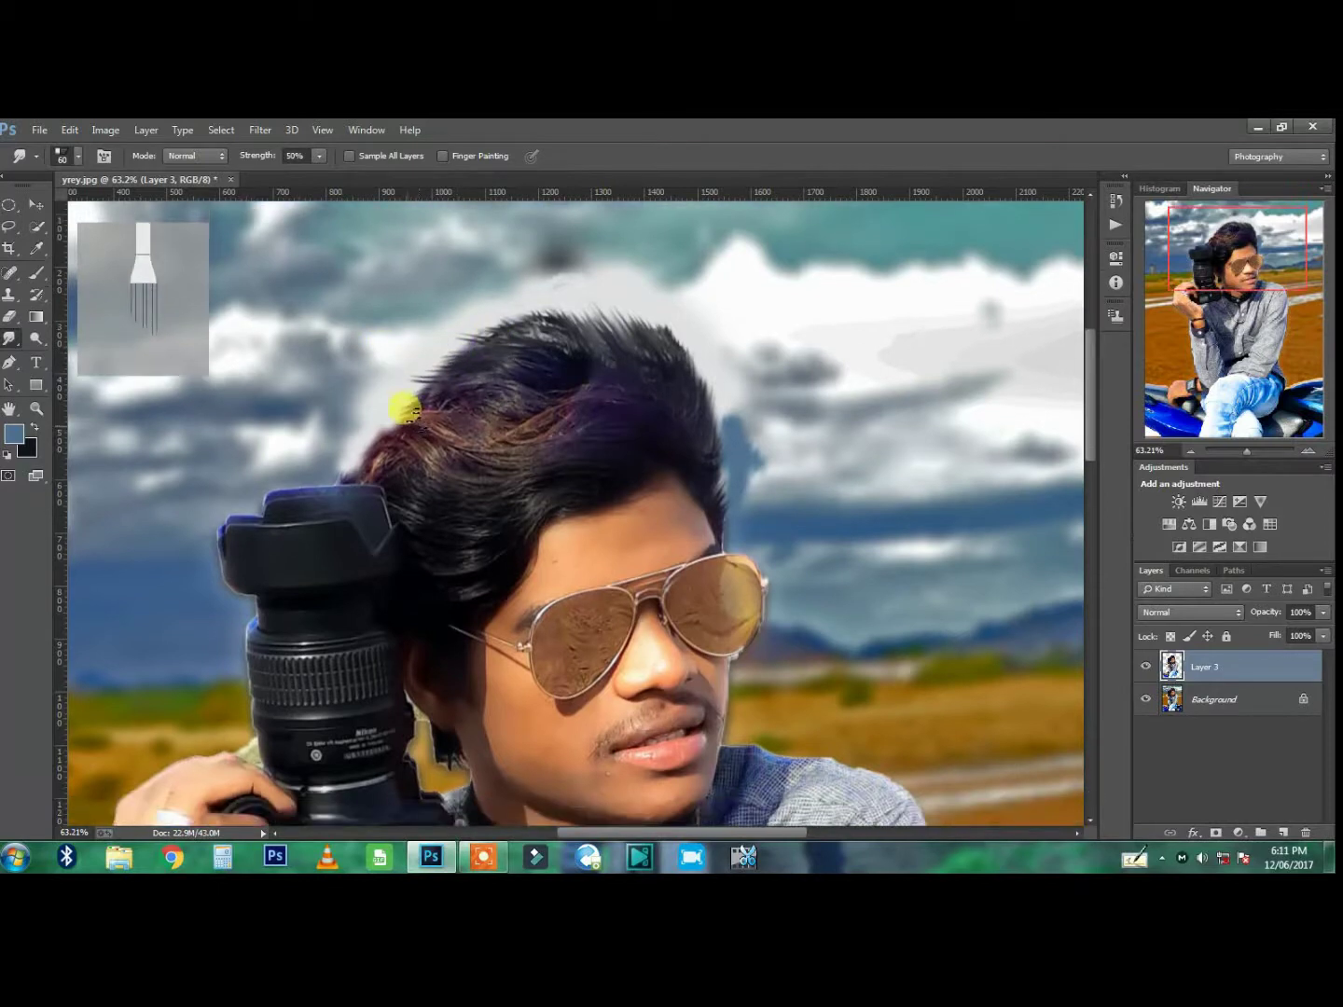
left_click_drag(410, 413, 350, 396)
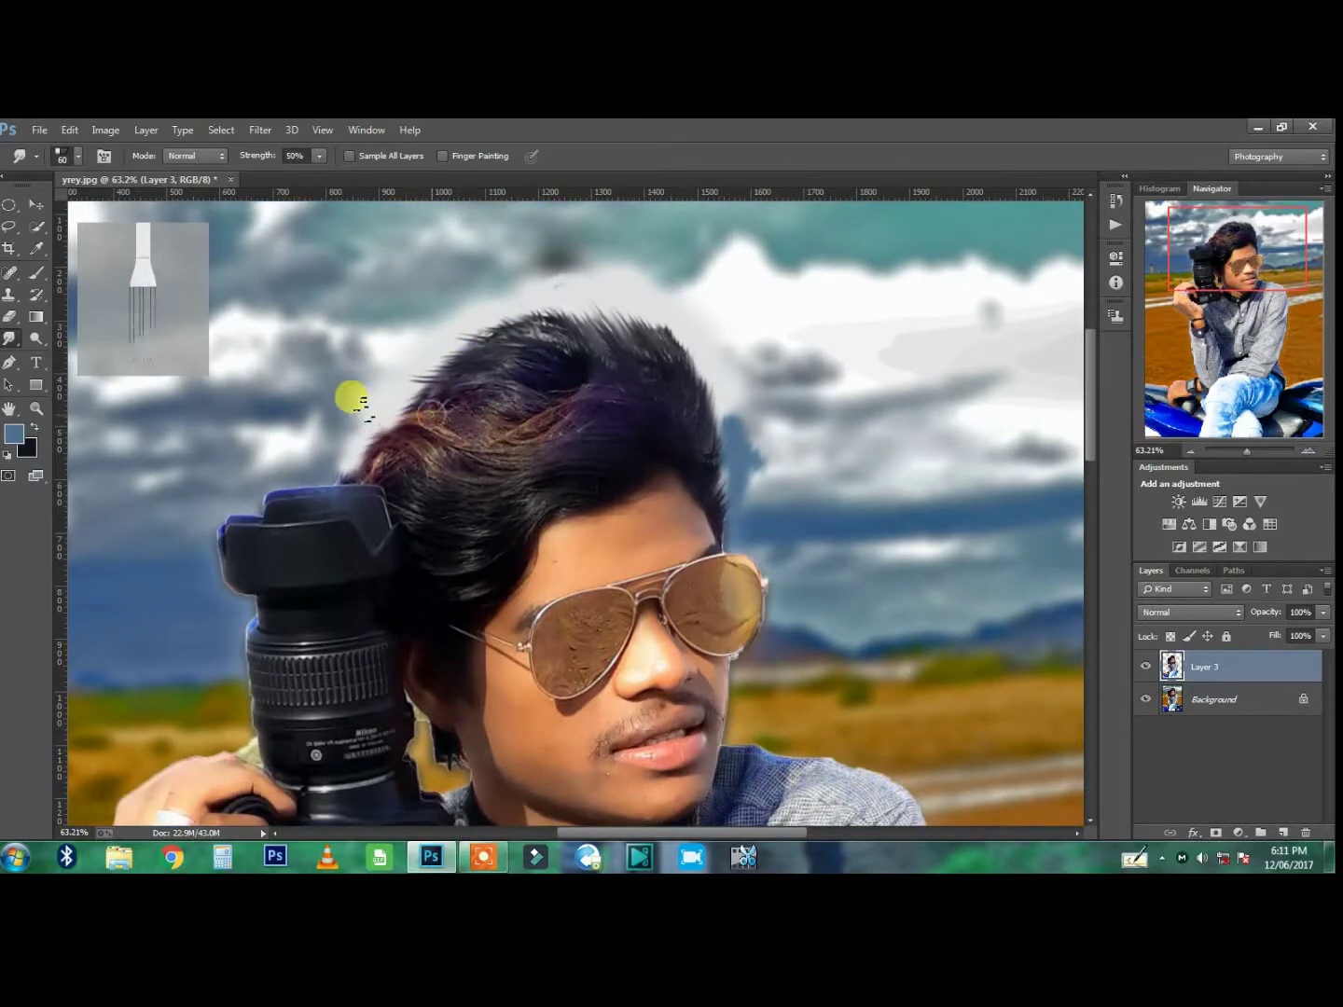
scroll(396, 397, "down", 3)
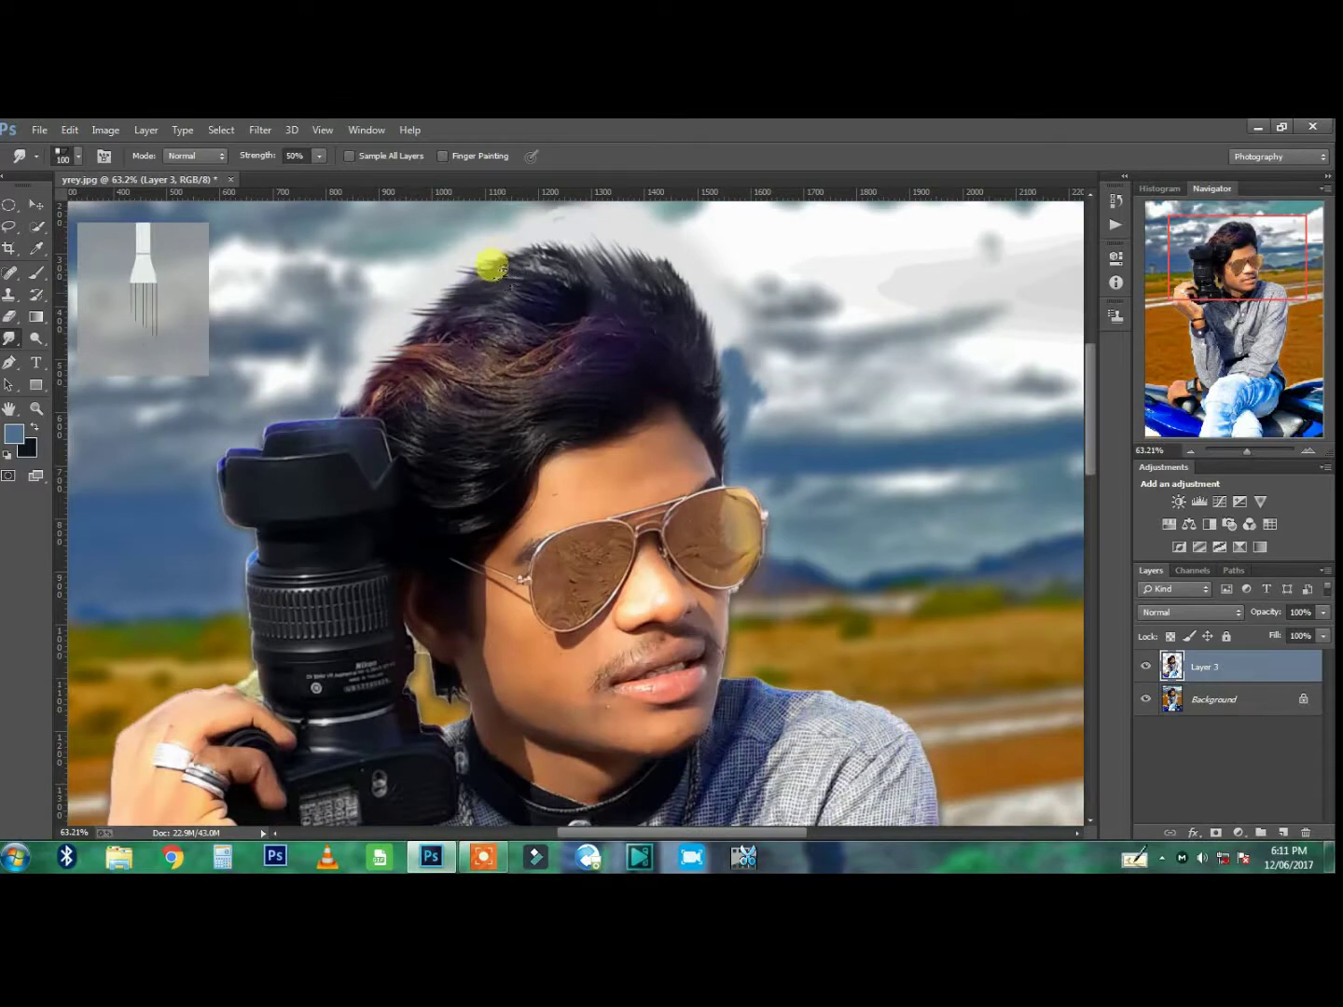
mouse_move(493, 267)
left_mouse_down()
mouse_move(459, 270)
mouse_move(444, 308)
mouse_move(466, 307)
left_mouse_up()
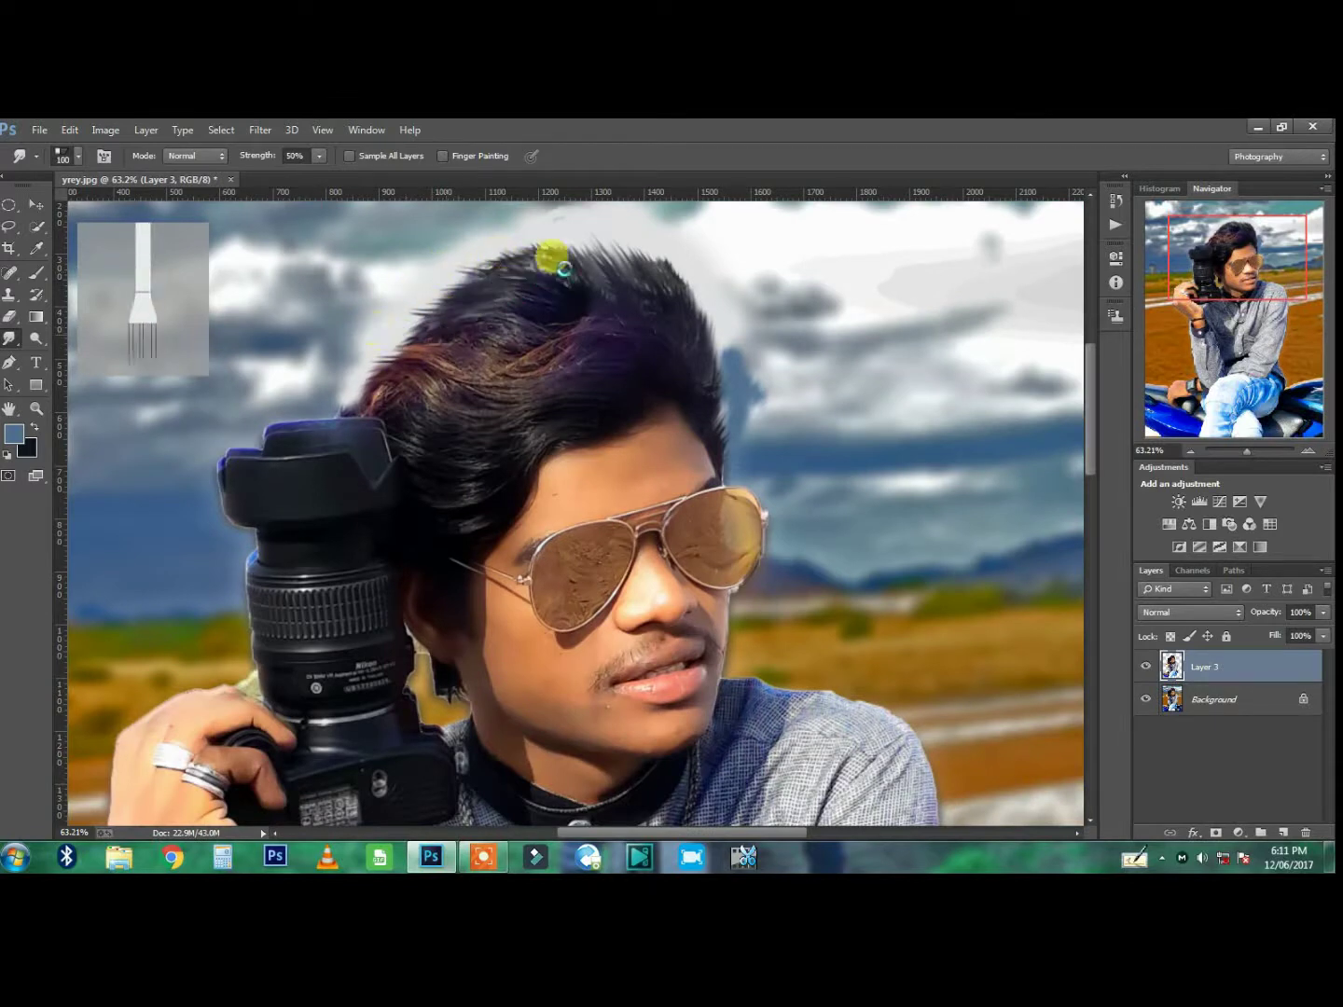
left_click_drag(563, 269, 607, 258)
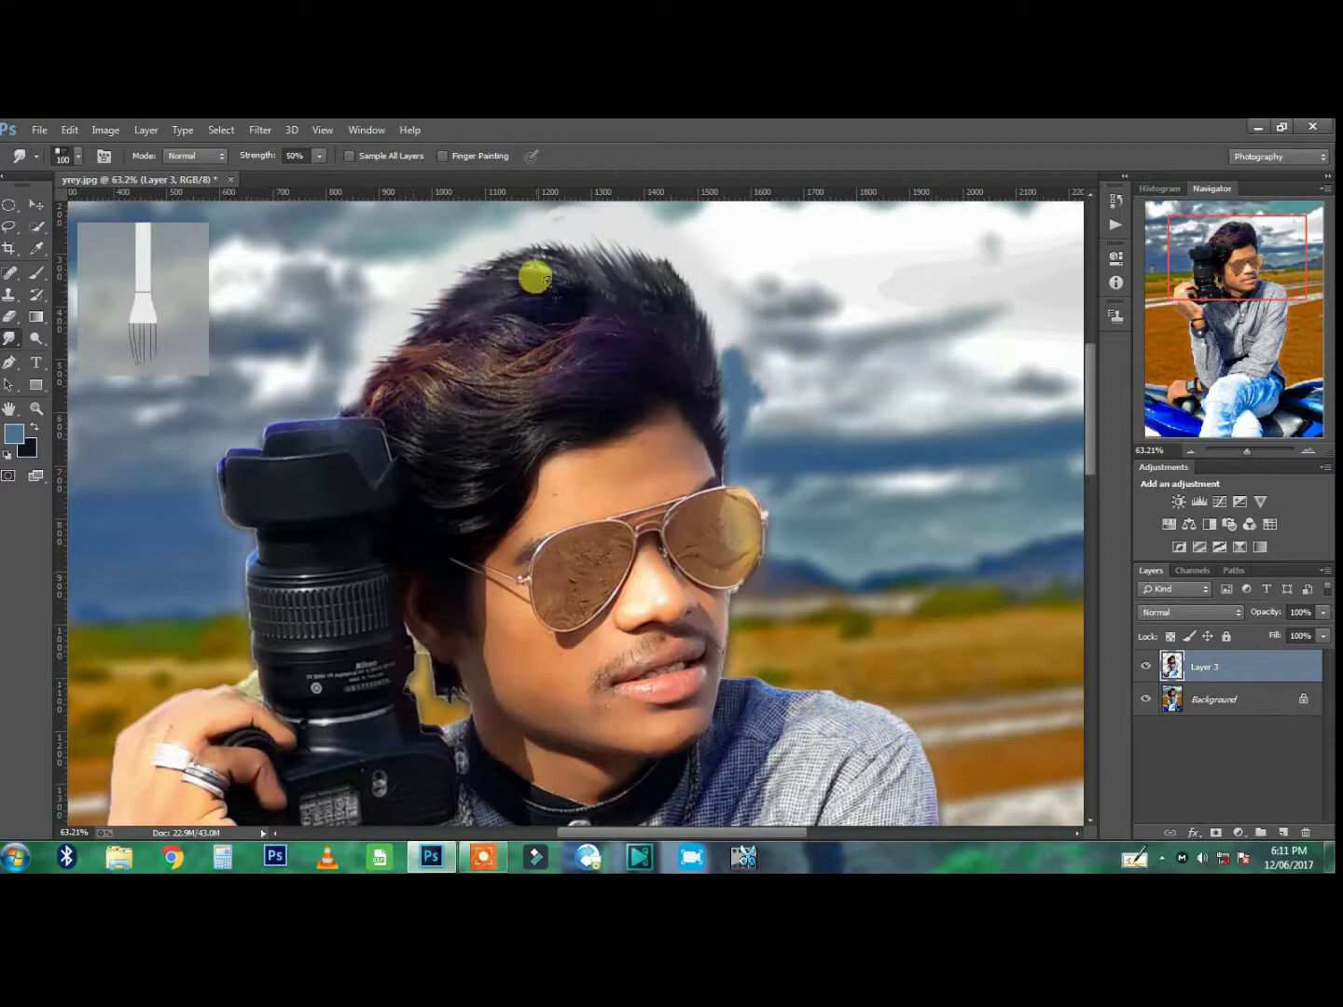
left_click_drag(379, 335, 327, 368)
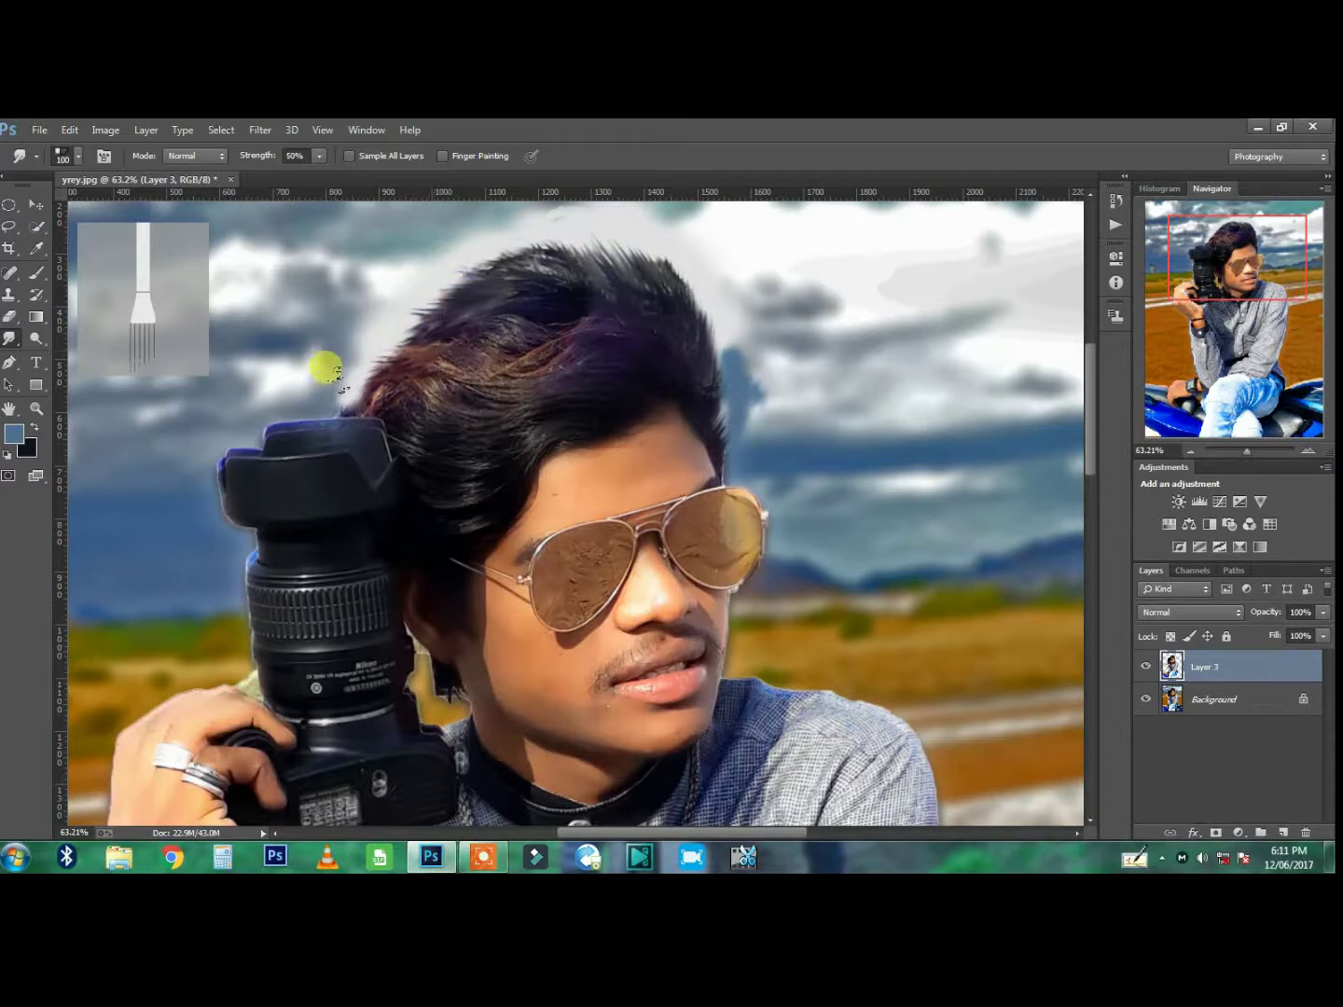
- Switch from the Smudge tool to the Eraser and then the Brush tool
left_click(33, 320)
scroll(559, 354, "up", 2)
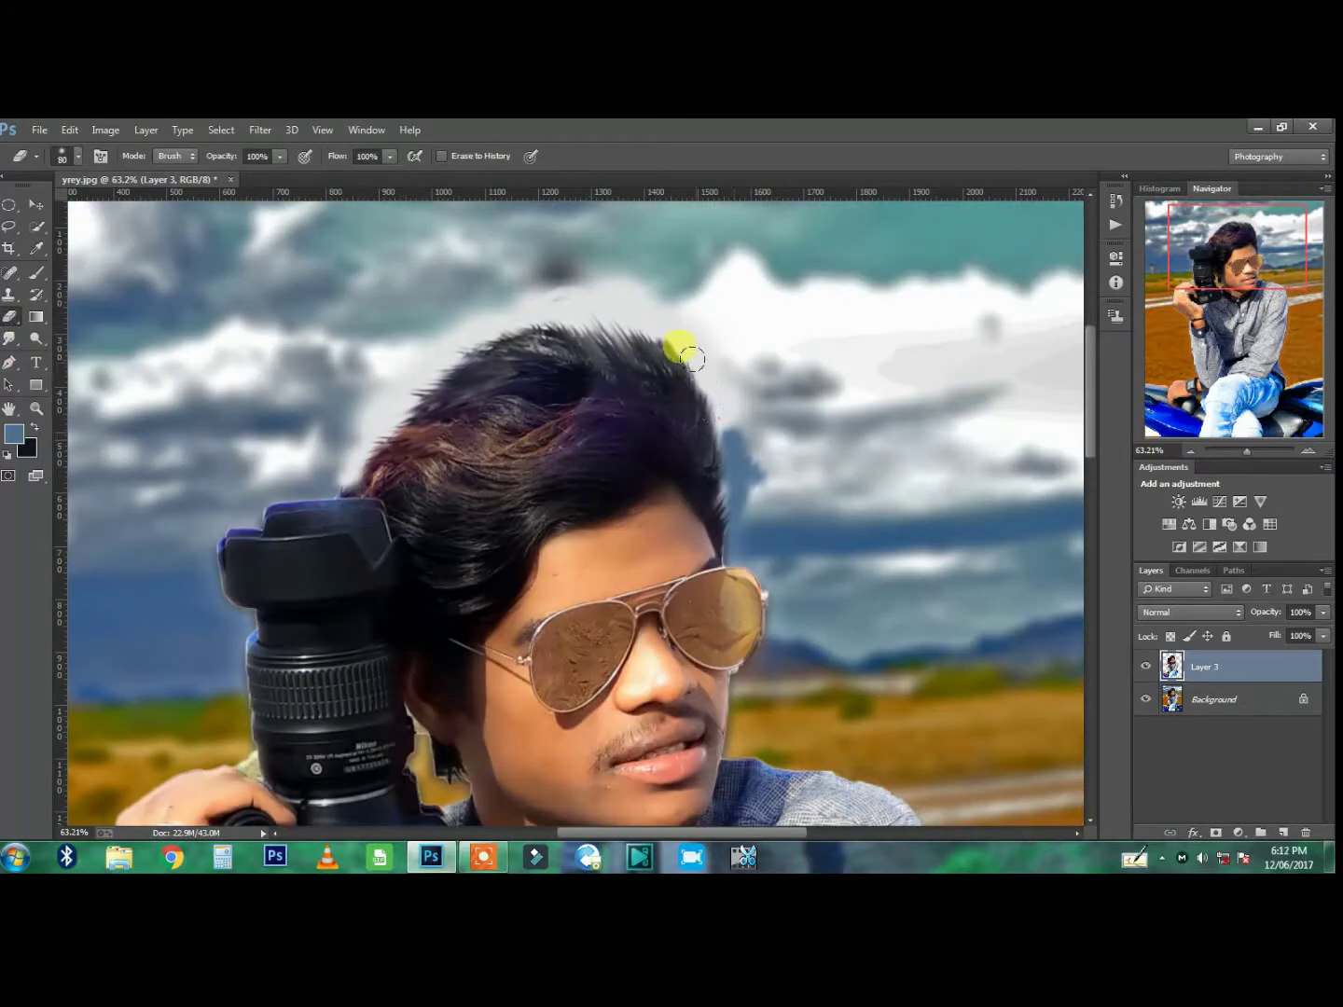
key("b")
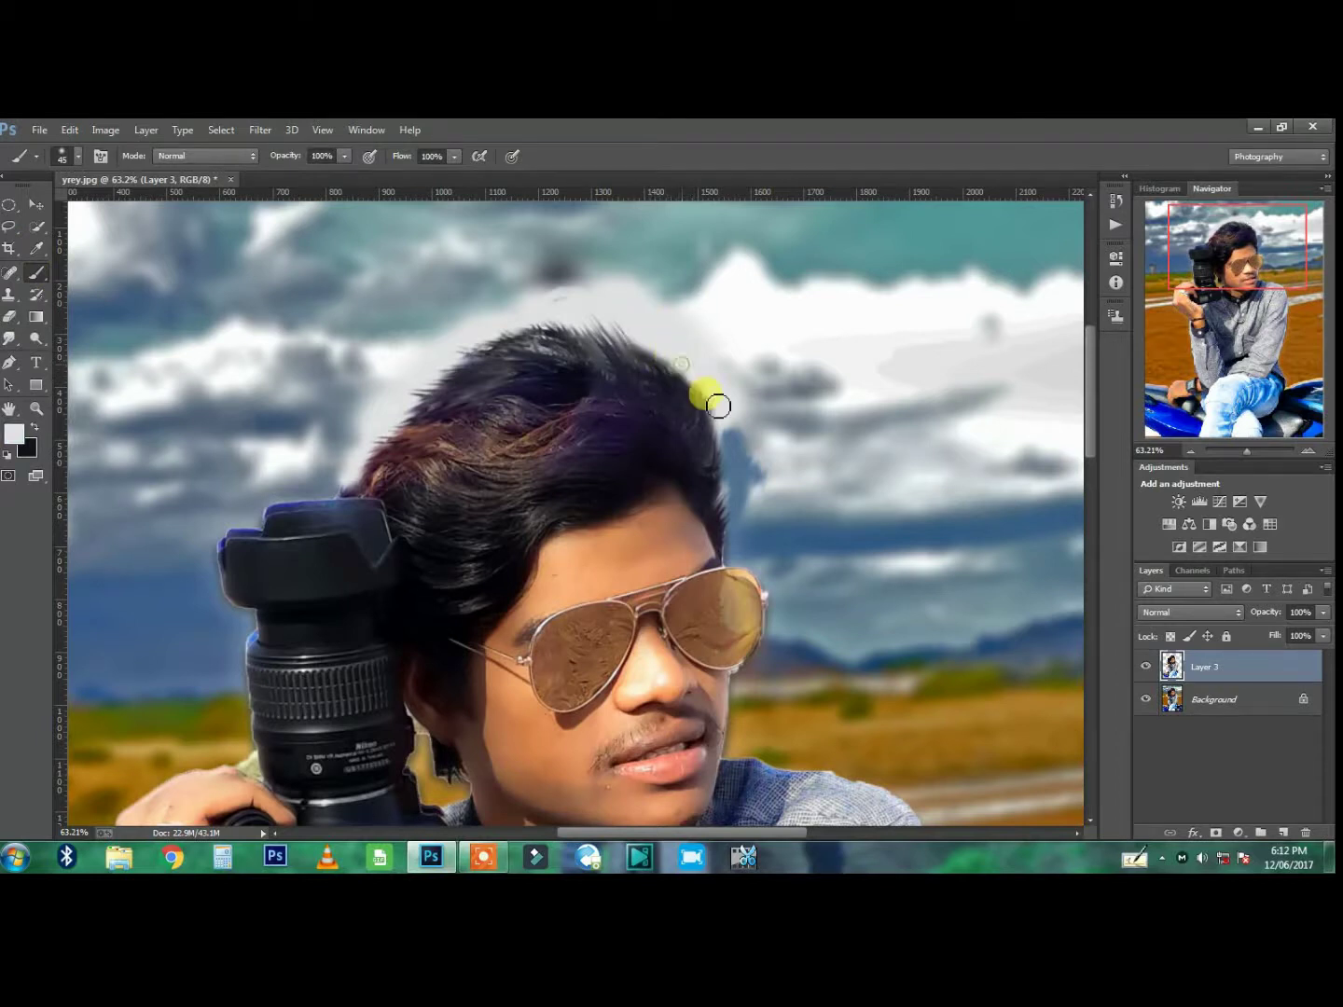
scroll(718, 406, "down", 2)
scroll(759, 464, "down", 2)
scroll(615, 458, "up", 2)
scroll(570, 298, "up", 2)
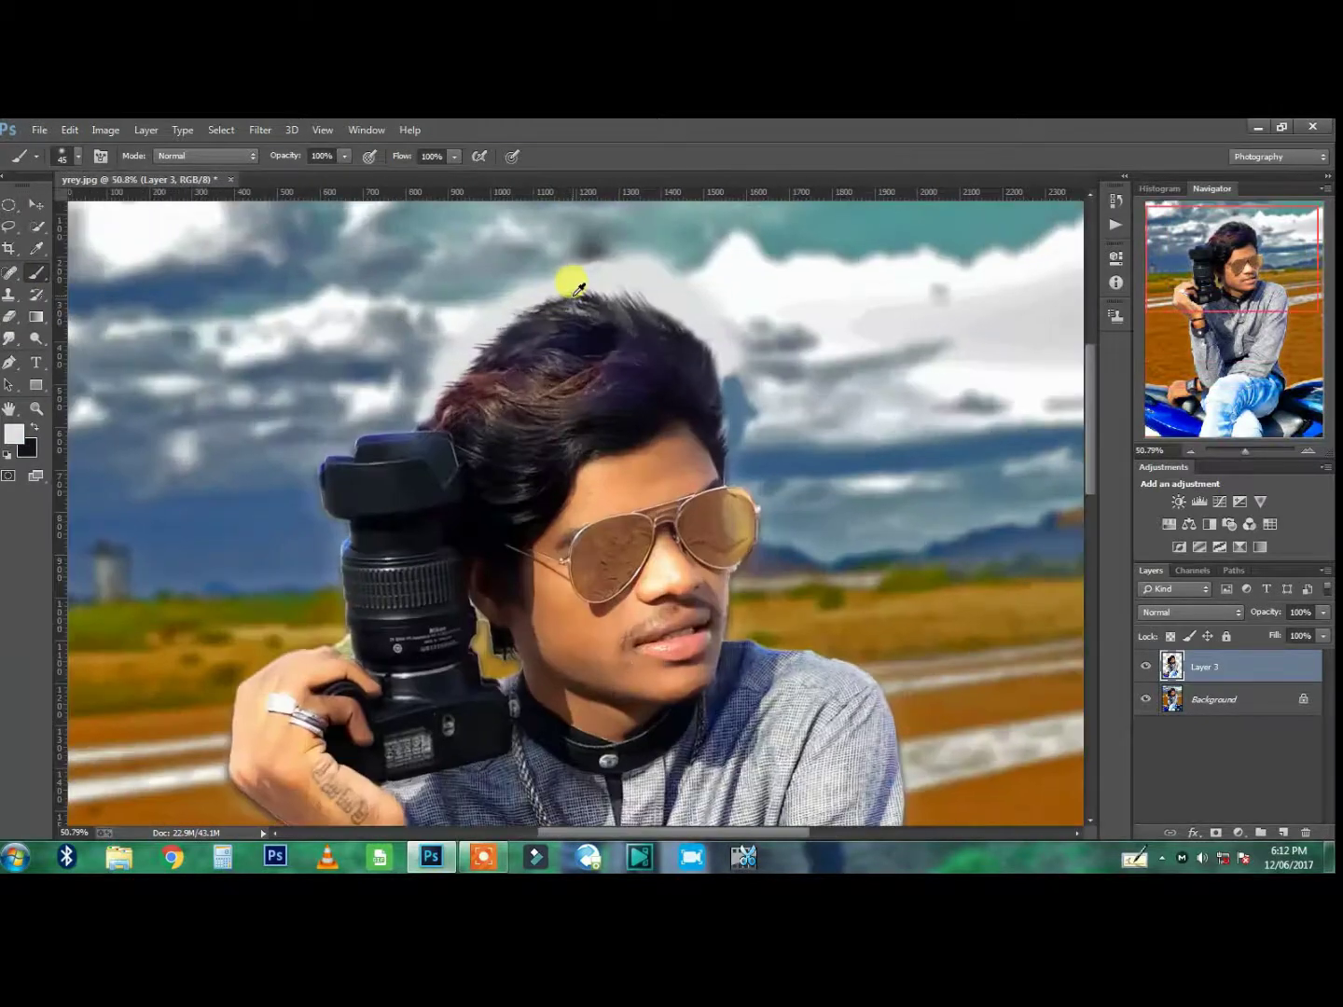
scroll(579, 290, "up", 1)
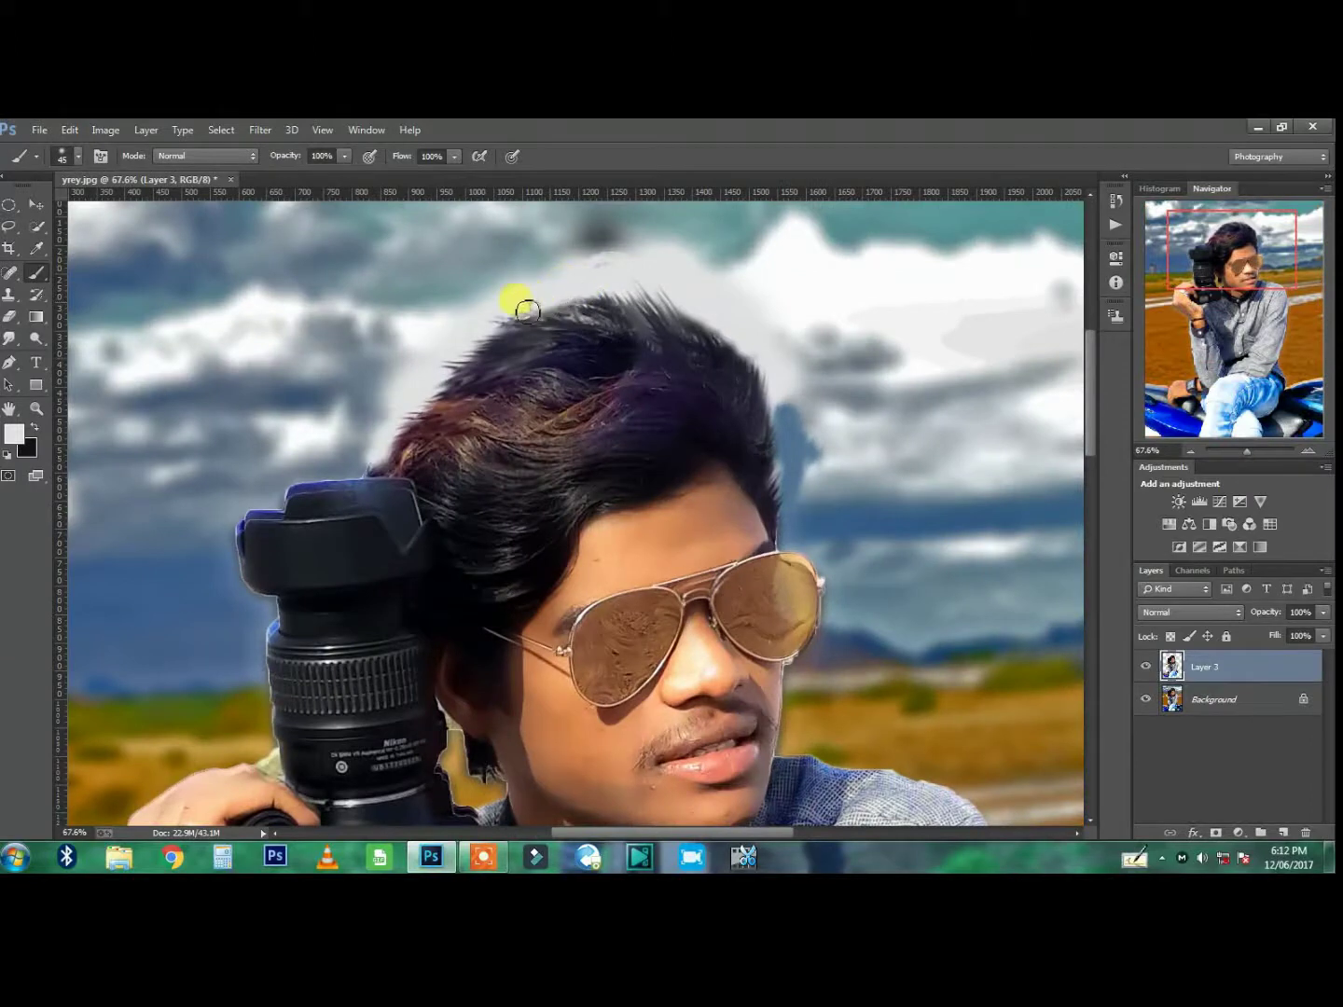
scroll(526, 326, "down", 1)
left_click(37, 228)
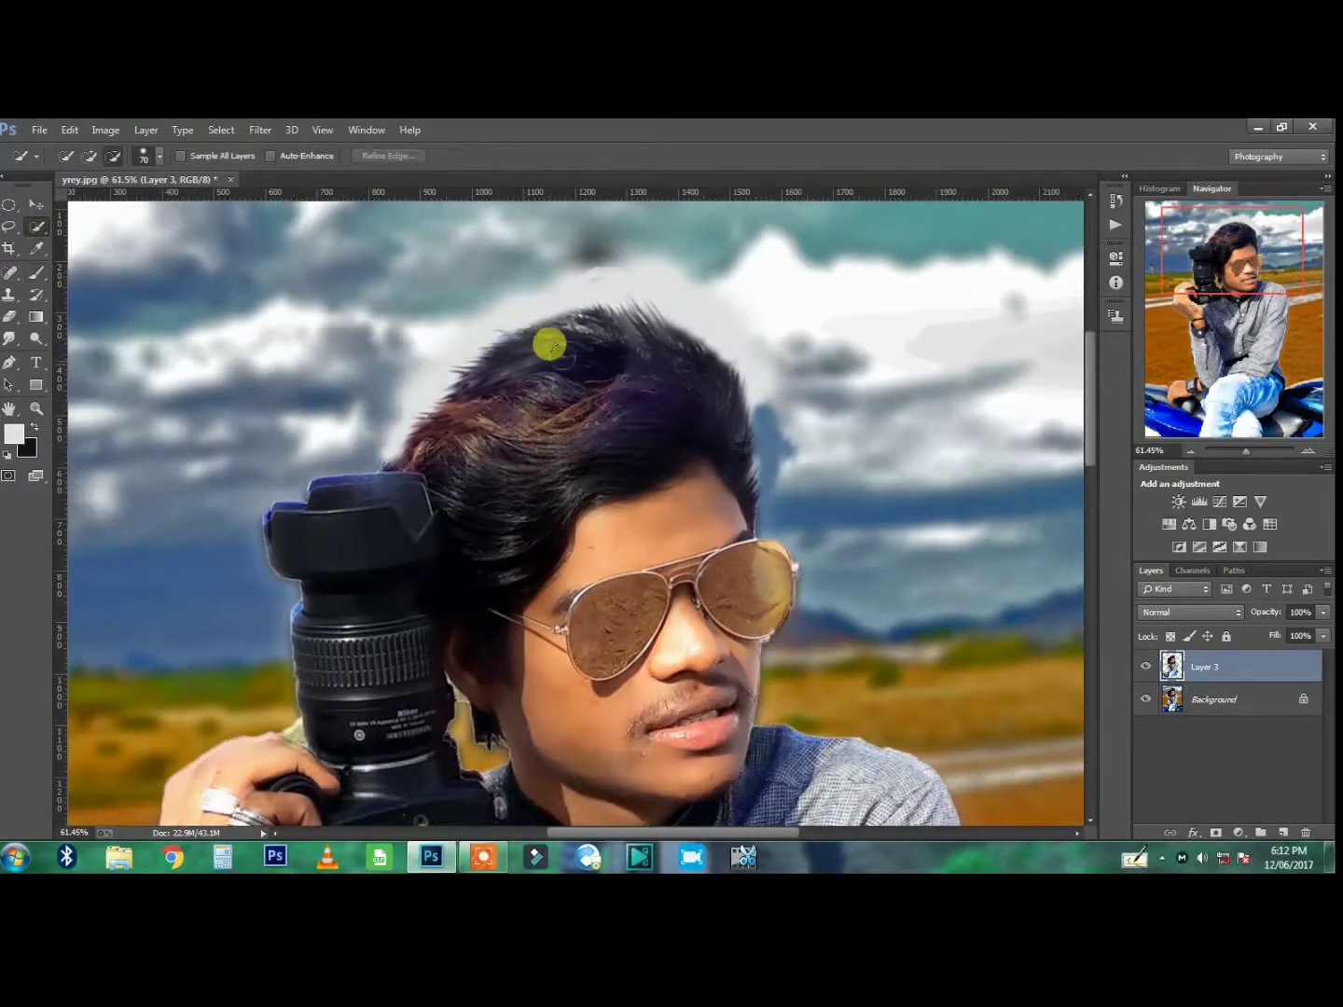
- Copy Layer 3 with Ctrl+J, then quick-select the hair top and extend into the surrounding sky
key("ctrl+j")
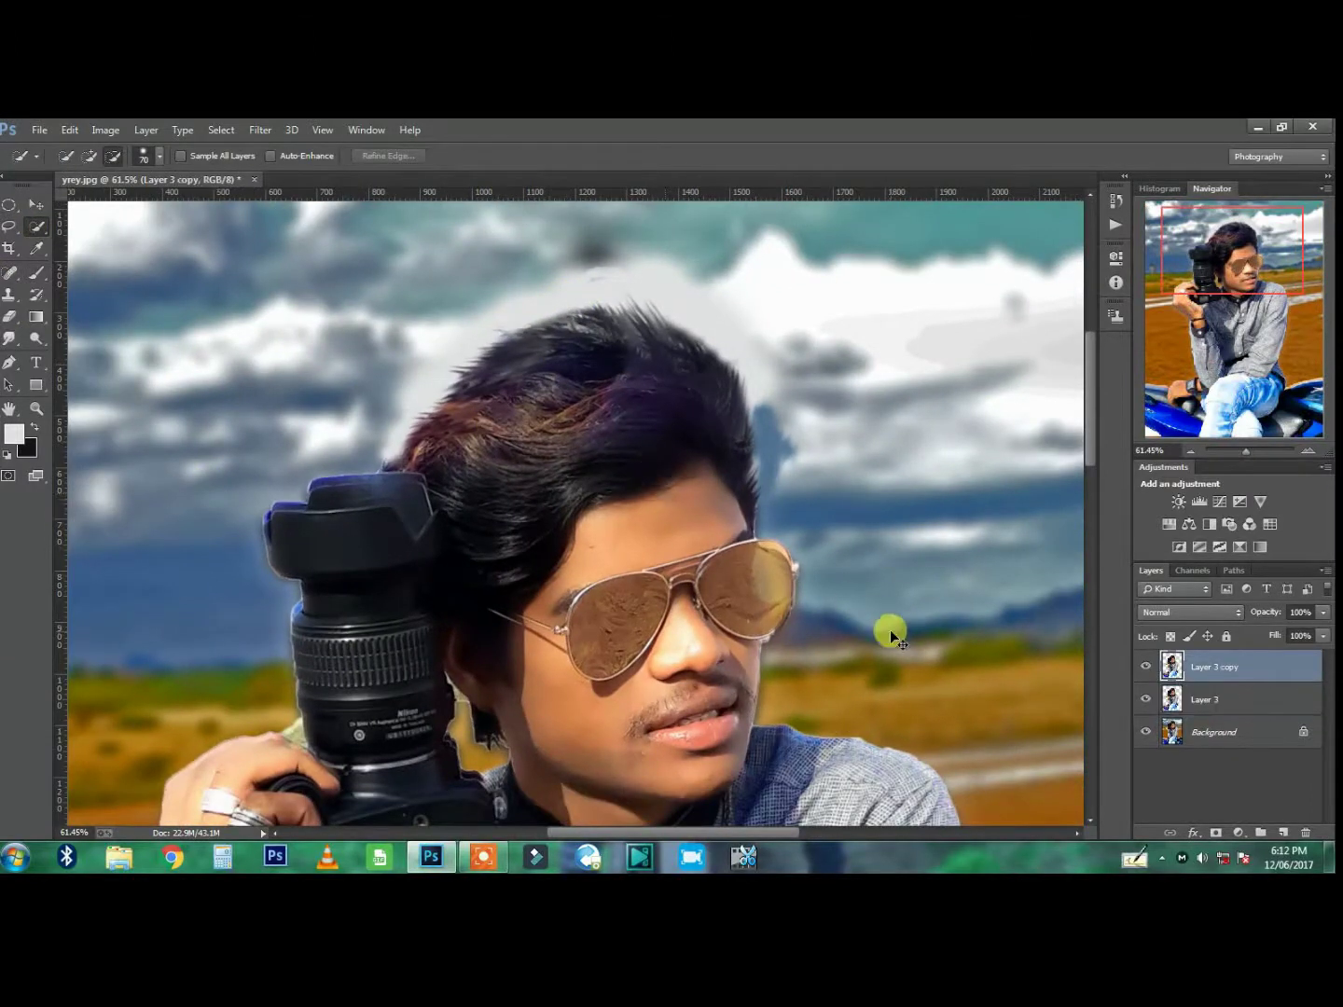
mouse_move(570, 321)
left_mouse_down()
mouse_move(431, 407)
mouse_move(639, 353)
left_mouse_up()
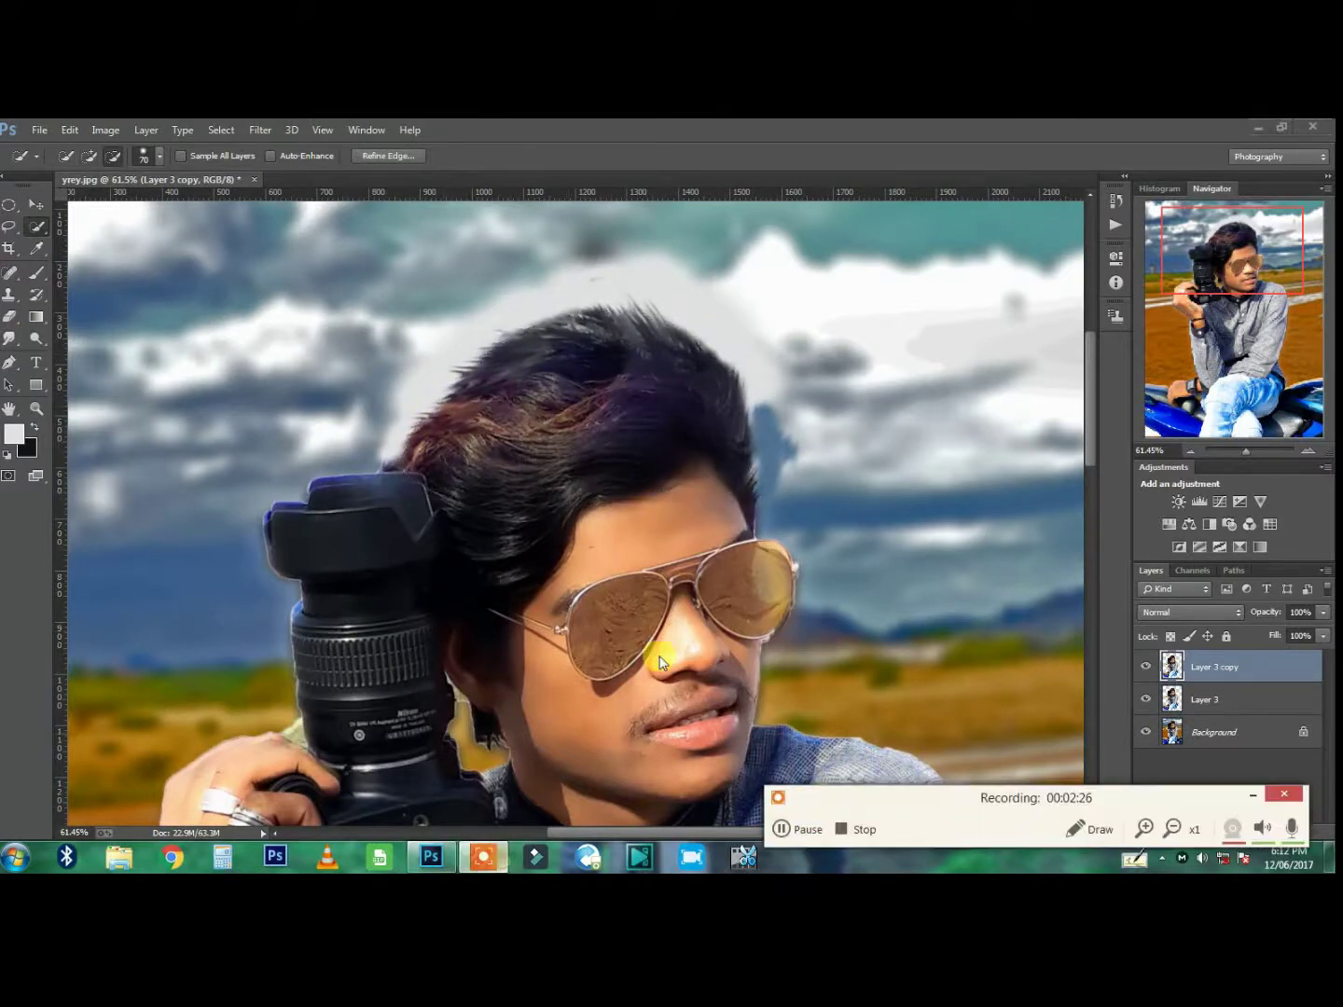
mouse_move(478, 340)
left_mouse_down()
mouse_move(456, 345)
mouse_move(429, 449)
mouse_move(597, 345)
mouse_move(516, 490)
mouse_move(475, 449)
left_mouse_up()
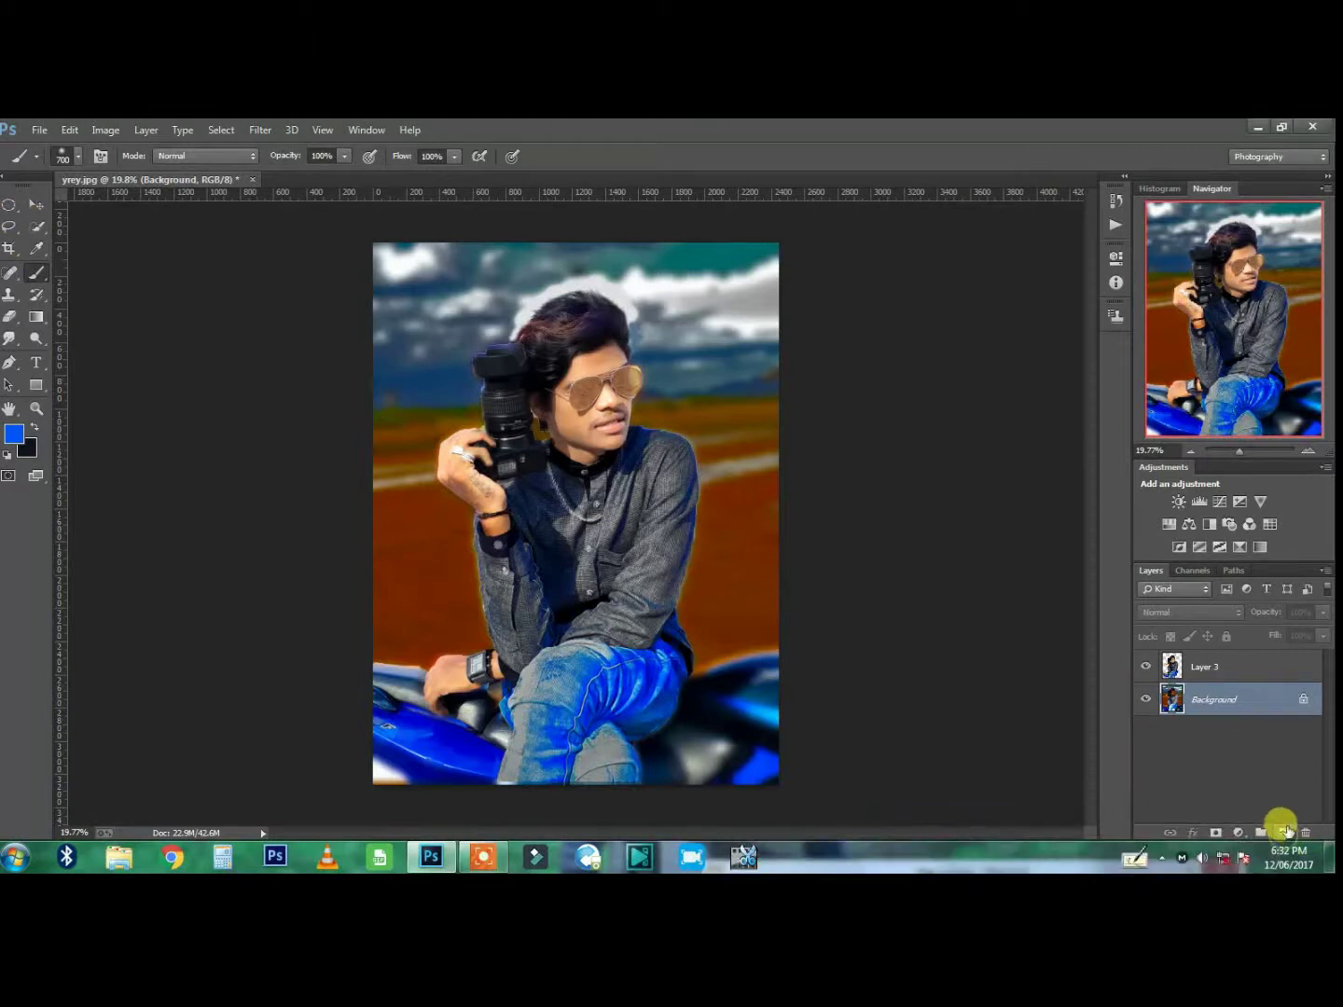
- Add a new layer above Layer 3 and paint blue over both sunglass lenses
left_click(1283, 832)
left_click_drag(1205, 700, 1217, 650)
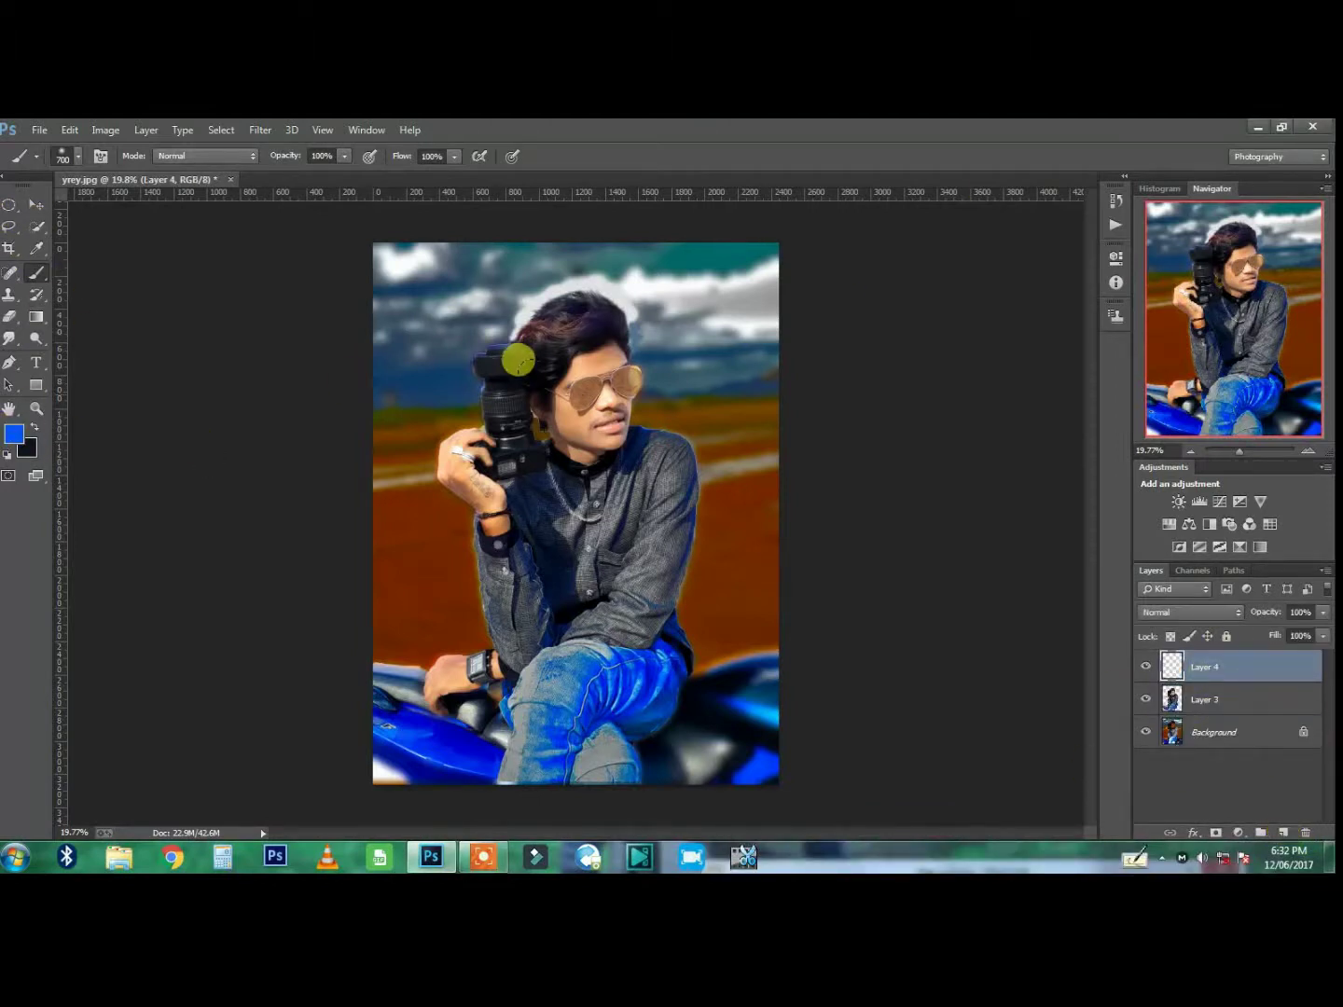
scroll(616, 401, "up", 5)
key("p")
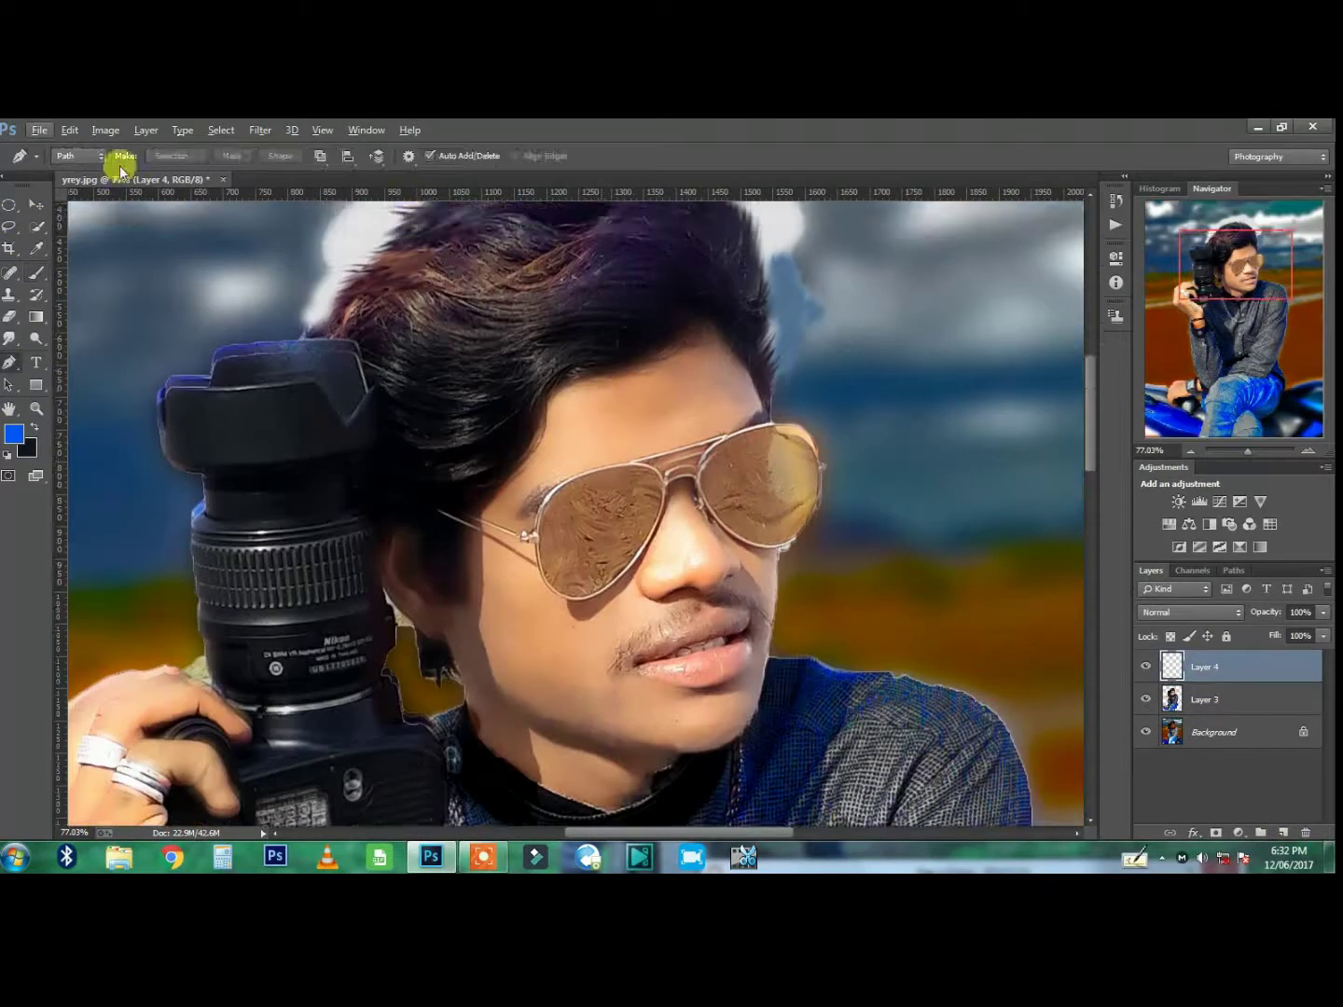
key("b")
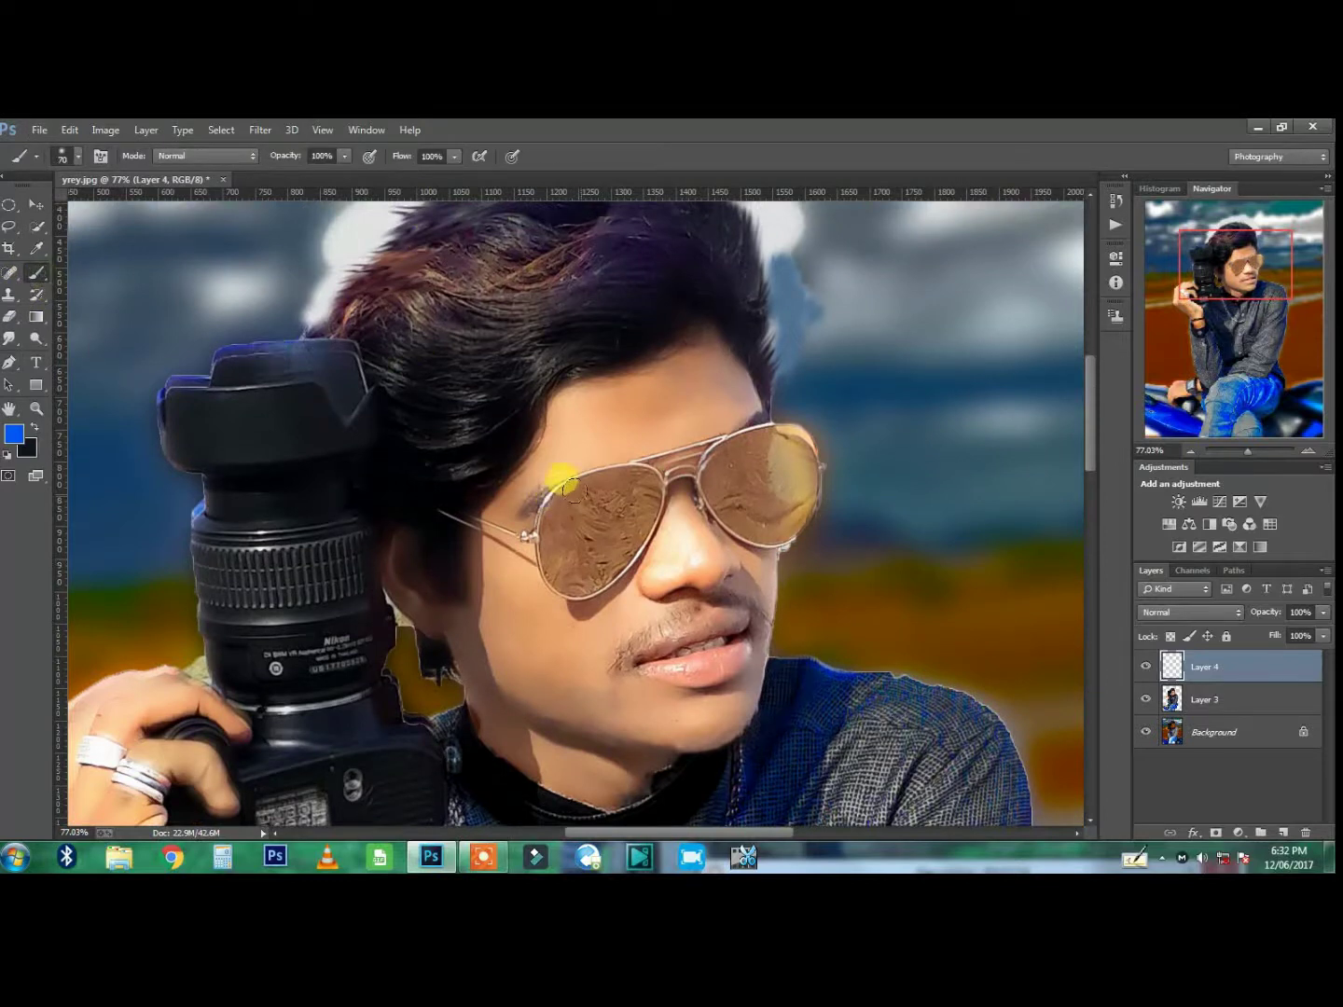
mouse_move(568, 487)
left_mouse_down()
mouse_move(542, 504)
mouse_move(576, 564)
mouse_move(624, 471)
mouse_move(608, 513)
mouse_move(608, 471)
mouse_move(595, 478)
left_mouse_up()
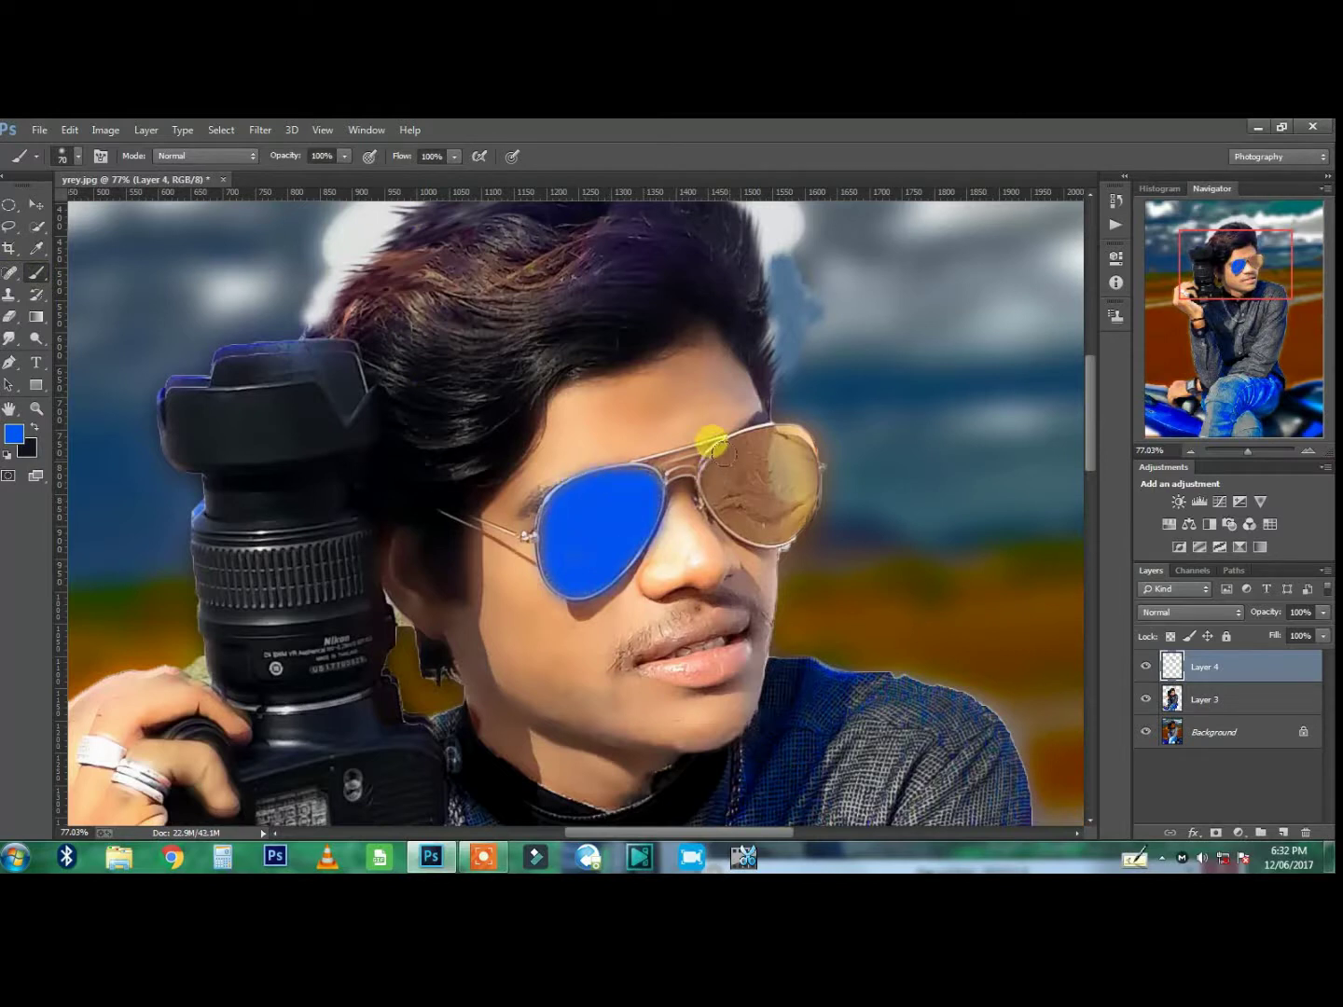
mouse_move(712, 445)
left_mouse_down()
mouse_move(710, 487)
mouse_move(765, 481)
mouse_move(774, 436)
mouse_move(758, 444)
mouse_move(774, 423)
mouse_move(769, 483)
left_mouse_up()
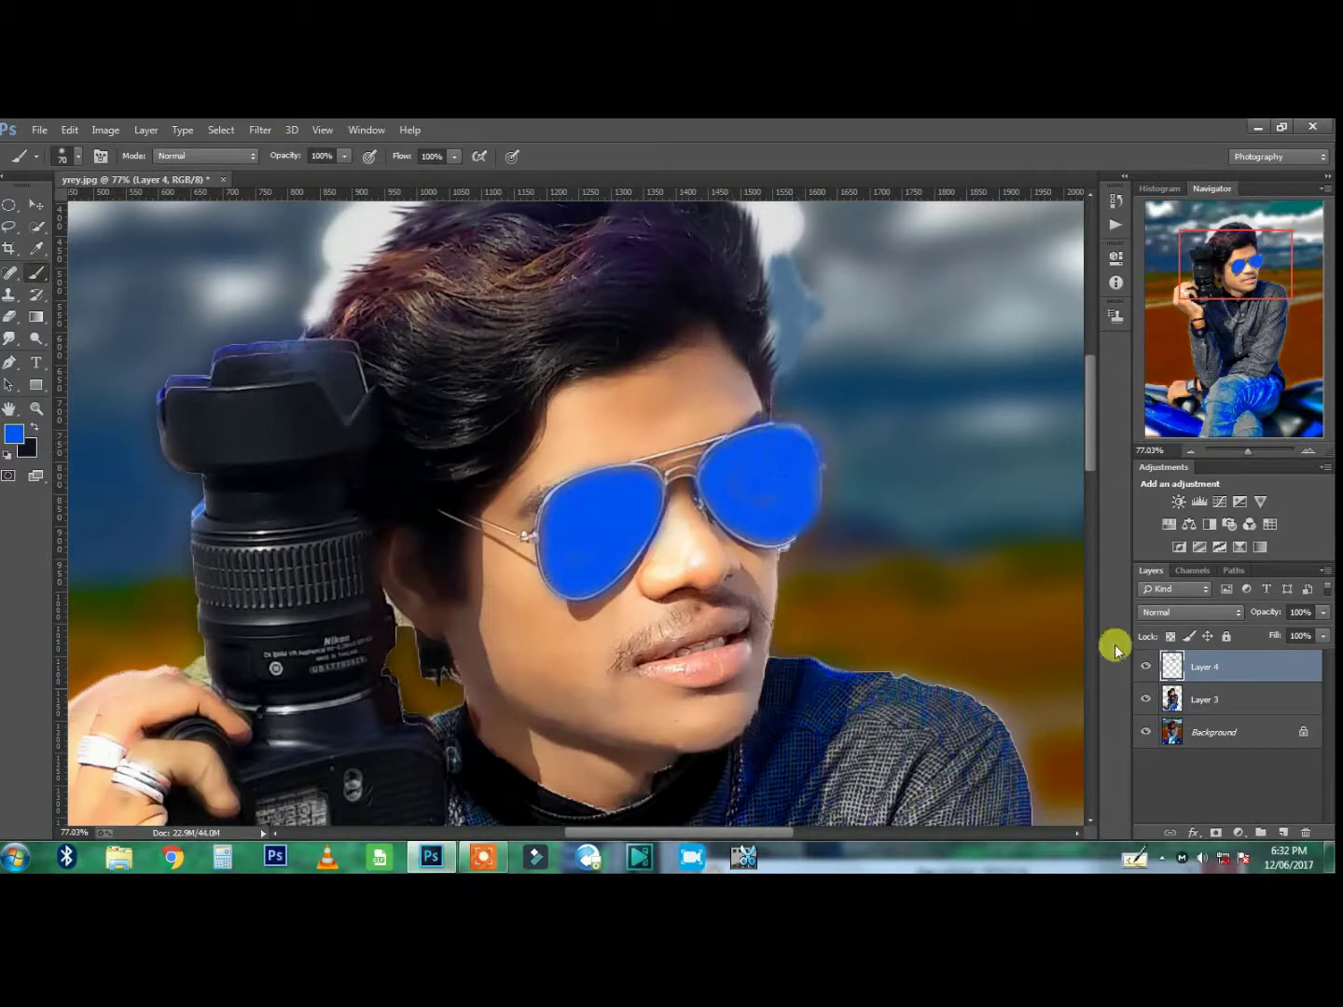
- Set the lens tint to Linear Light at 63% opacity and merge it into Layer 3
left_click(1186, 611)
left_click(1131, 239)
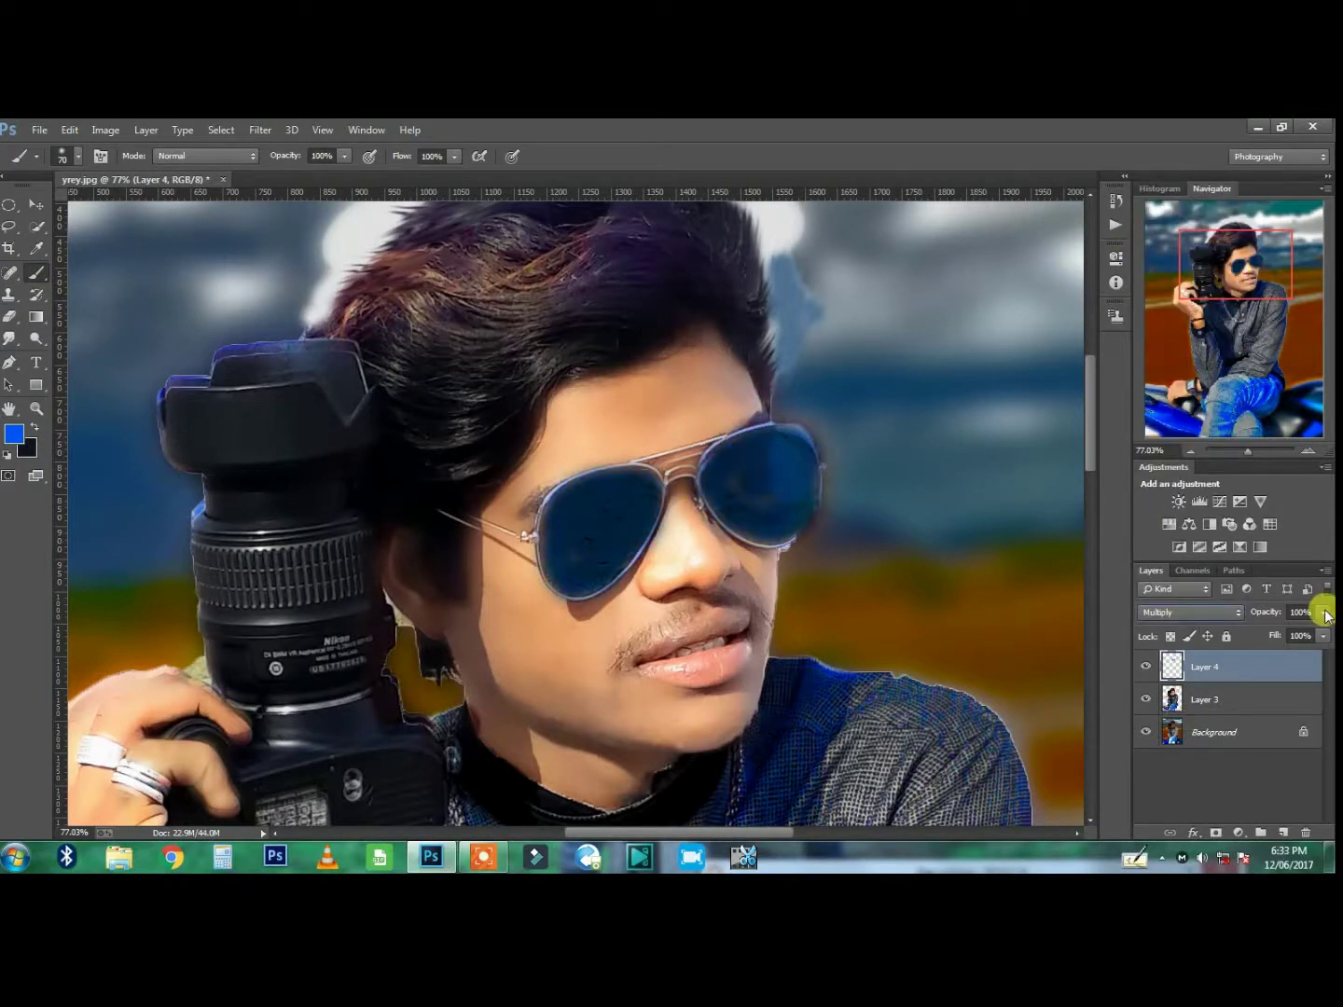
scroll(1227, 621, "down", 2)
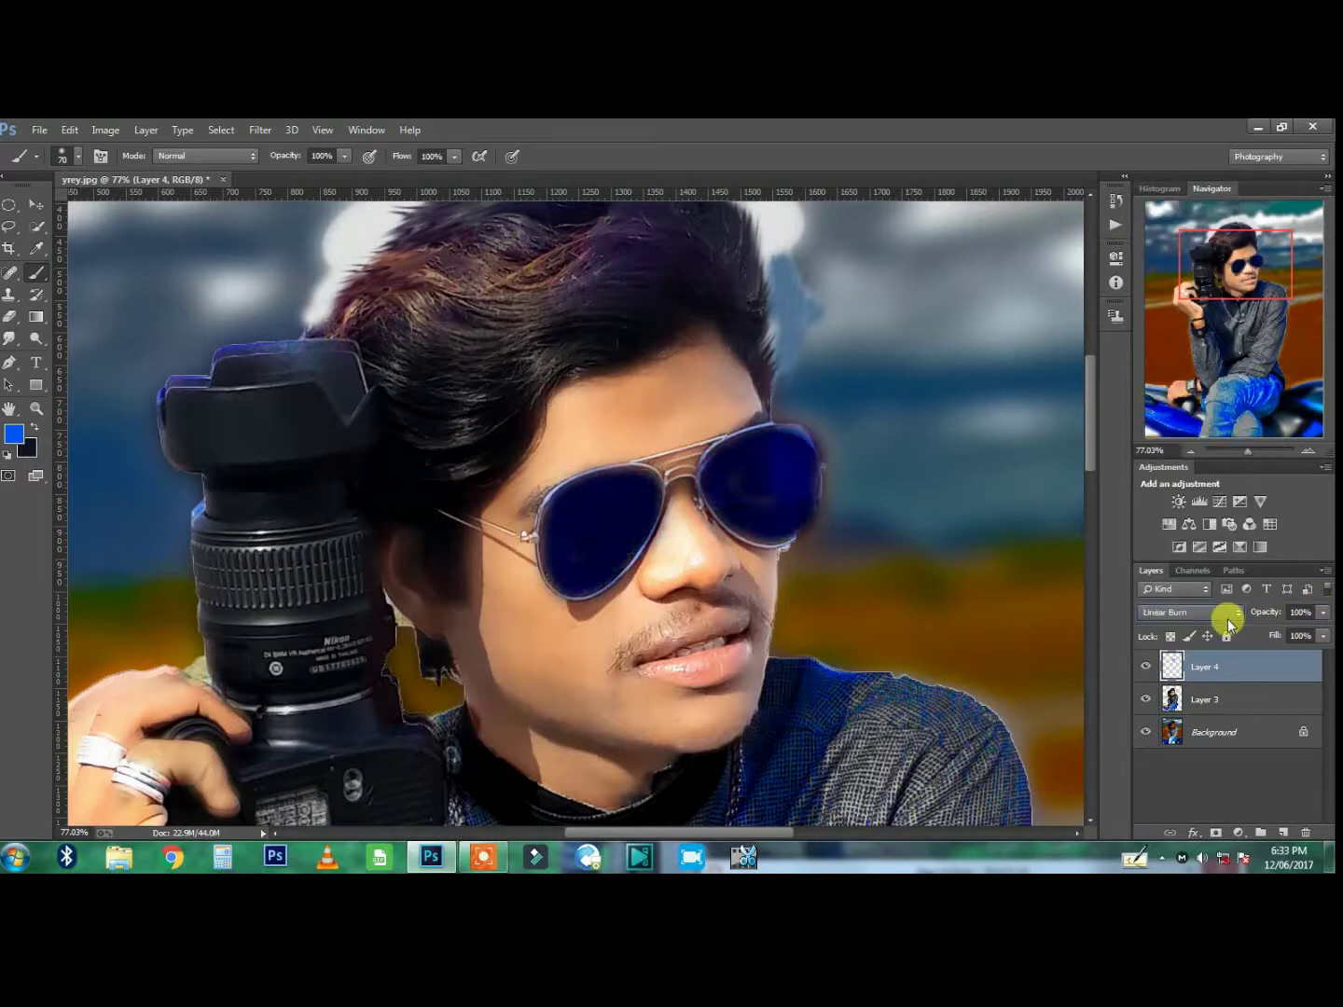
scroll(1230, 623, "down", 2)
scroll(1230, 621, "down", 2)
scroll(1230, 621, "down", 3)
scroll(1230, 621, "down", 3)
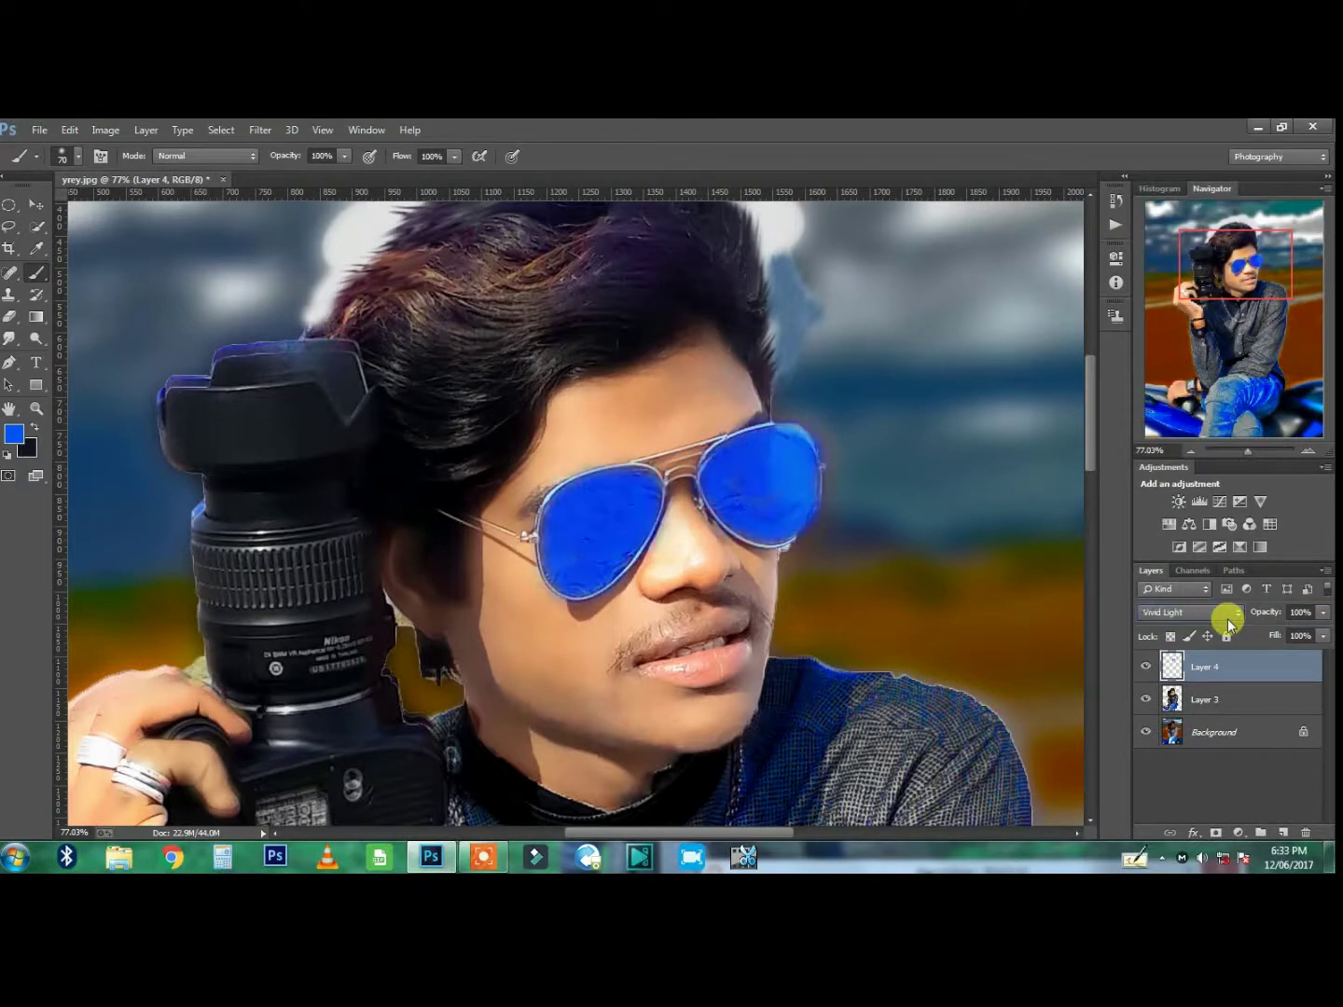
scroll(1236, 623, "down", 1)
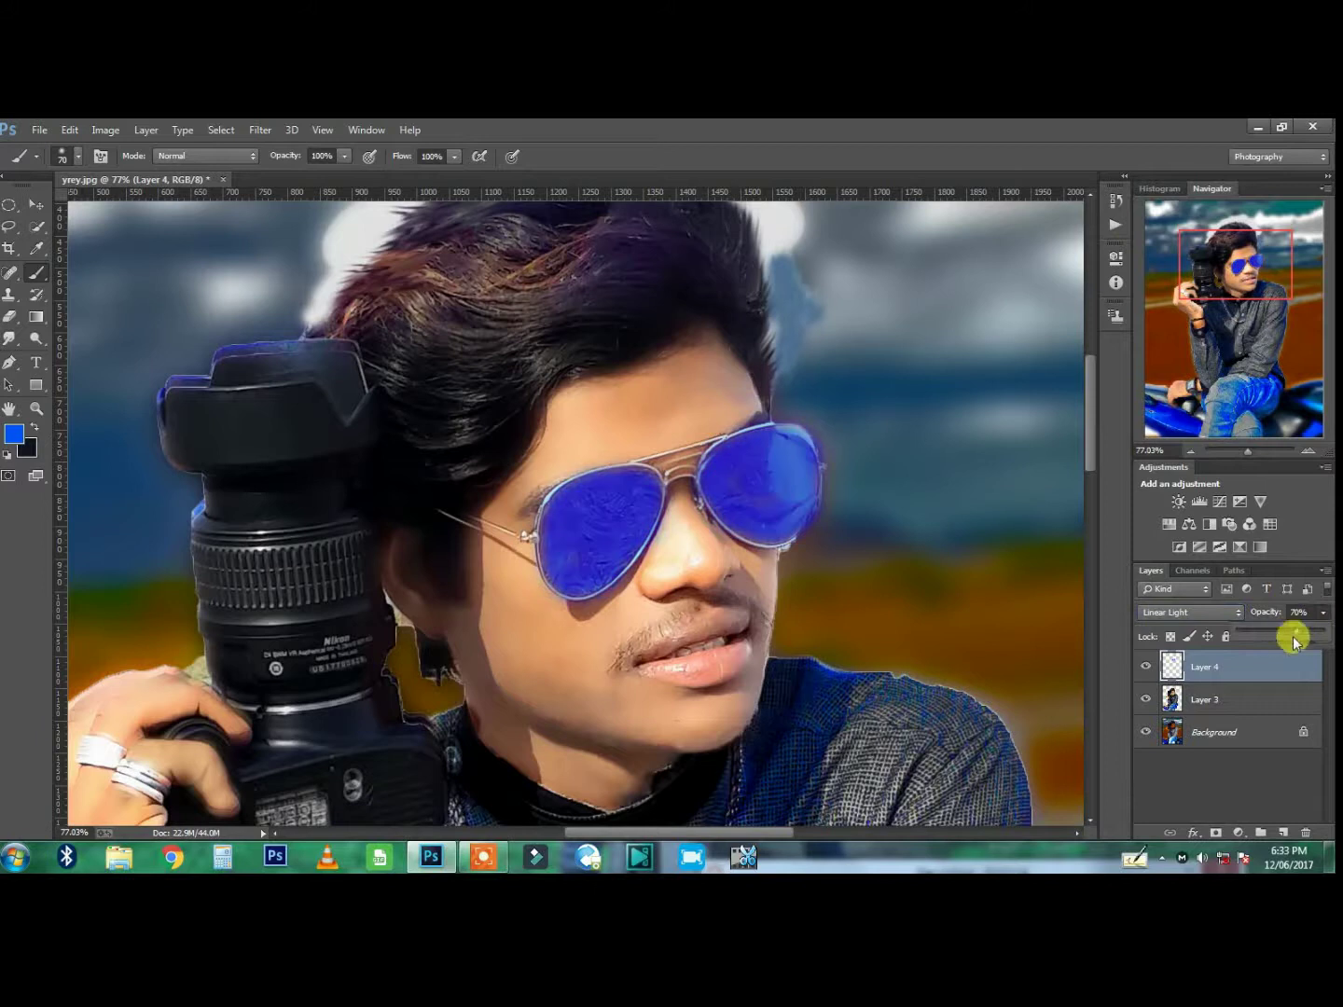
left_click_drag(1297, 632, 1308, 634)
key("ctrl+0")
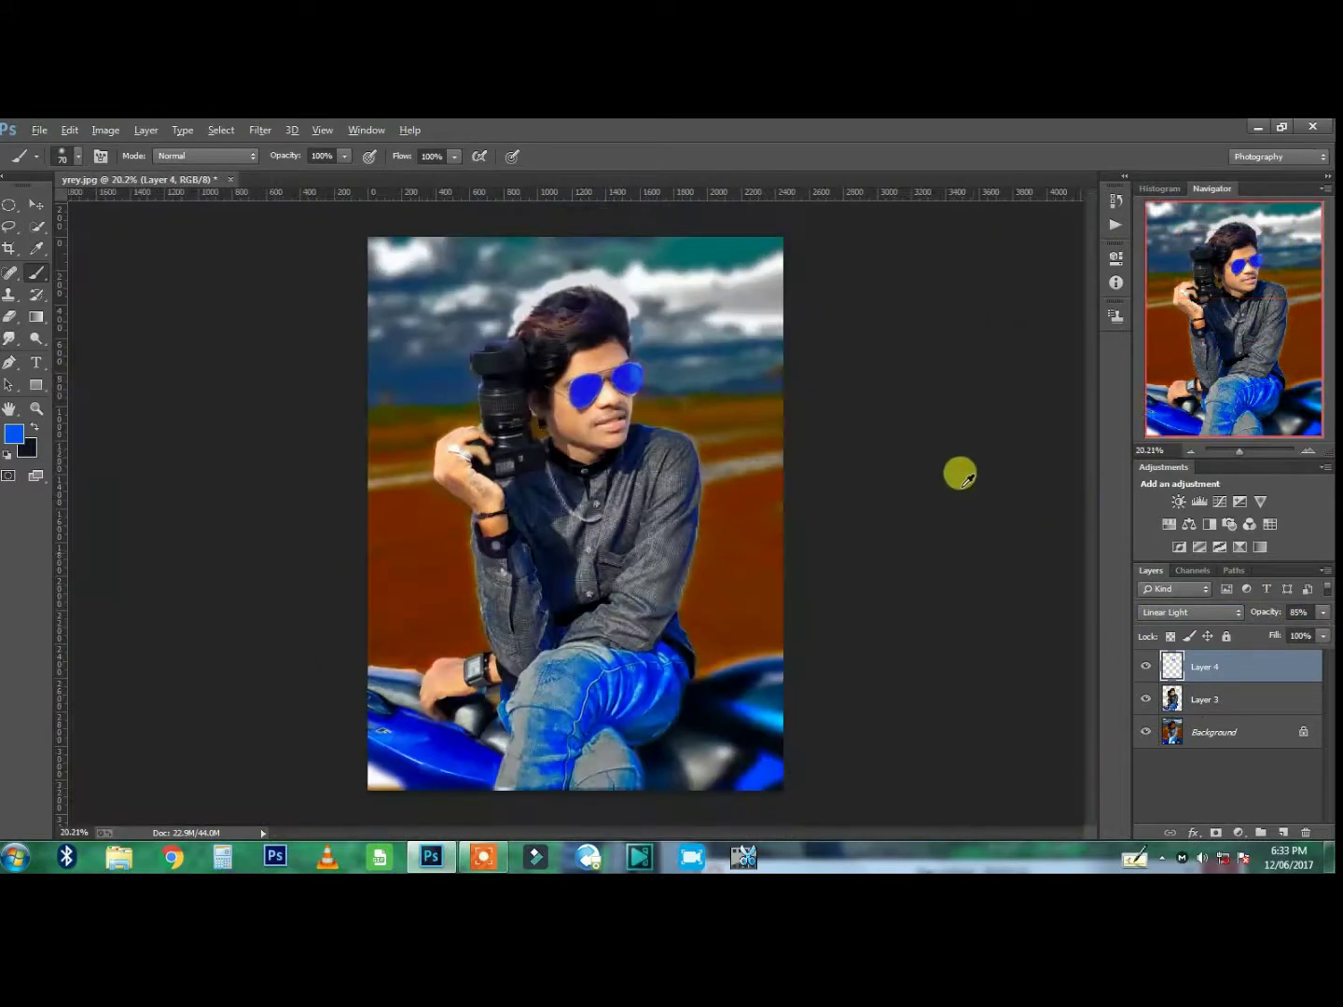
mouse_move(1323, 613)
left_mouse_down()
mouse_move(1292, 645)
mouse_move(1297, 635)
left_mouse_up()
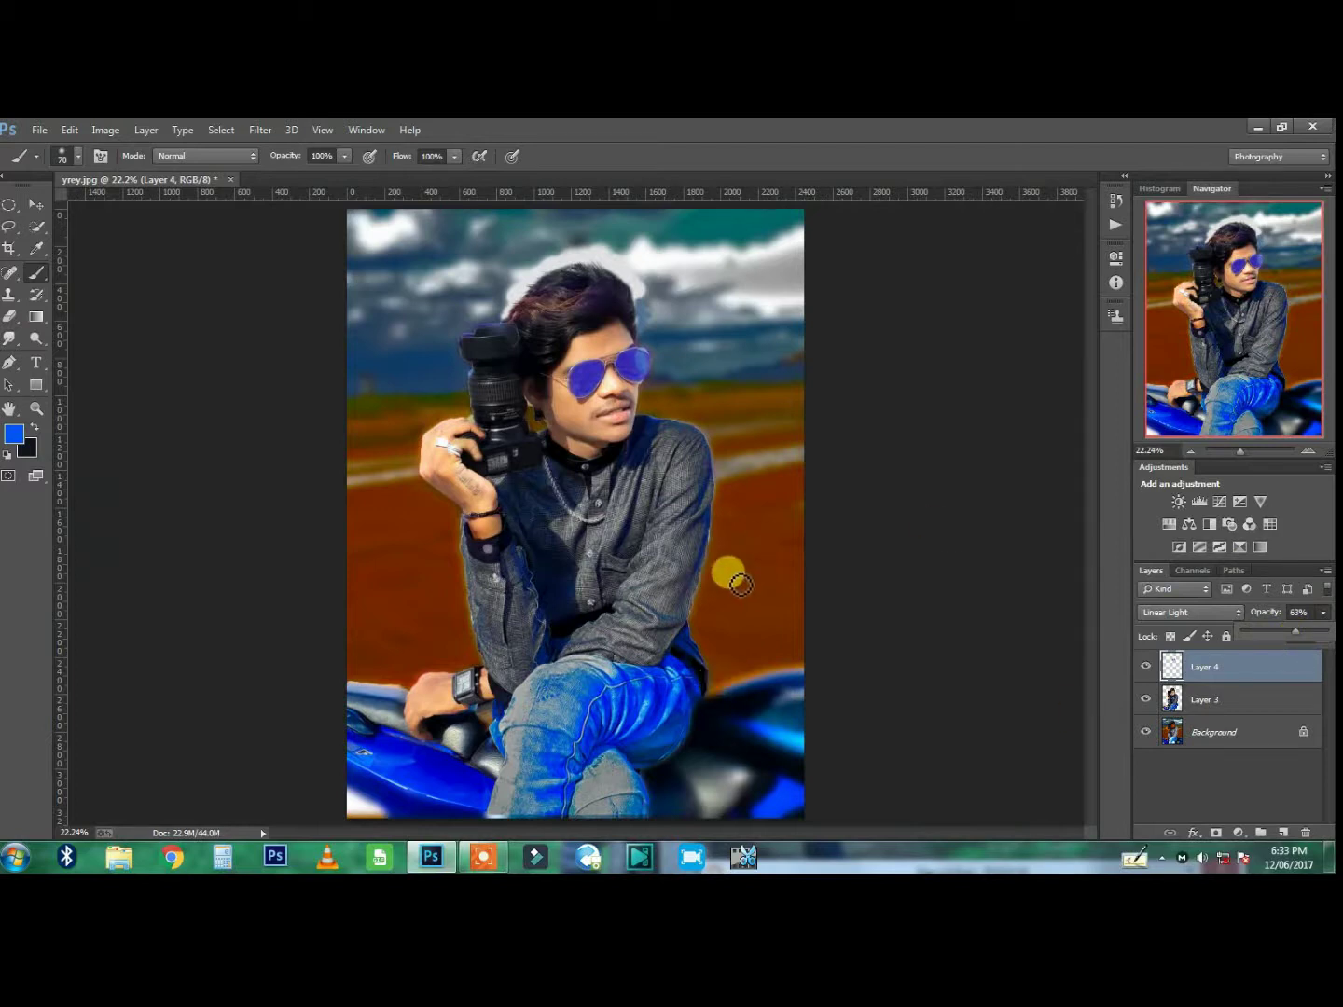
key("ctrl+e")
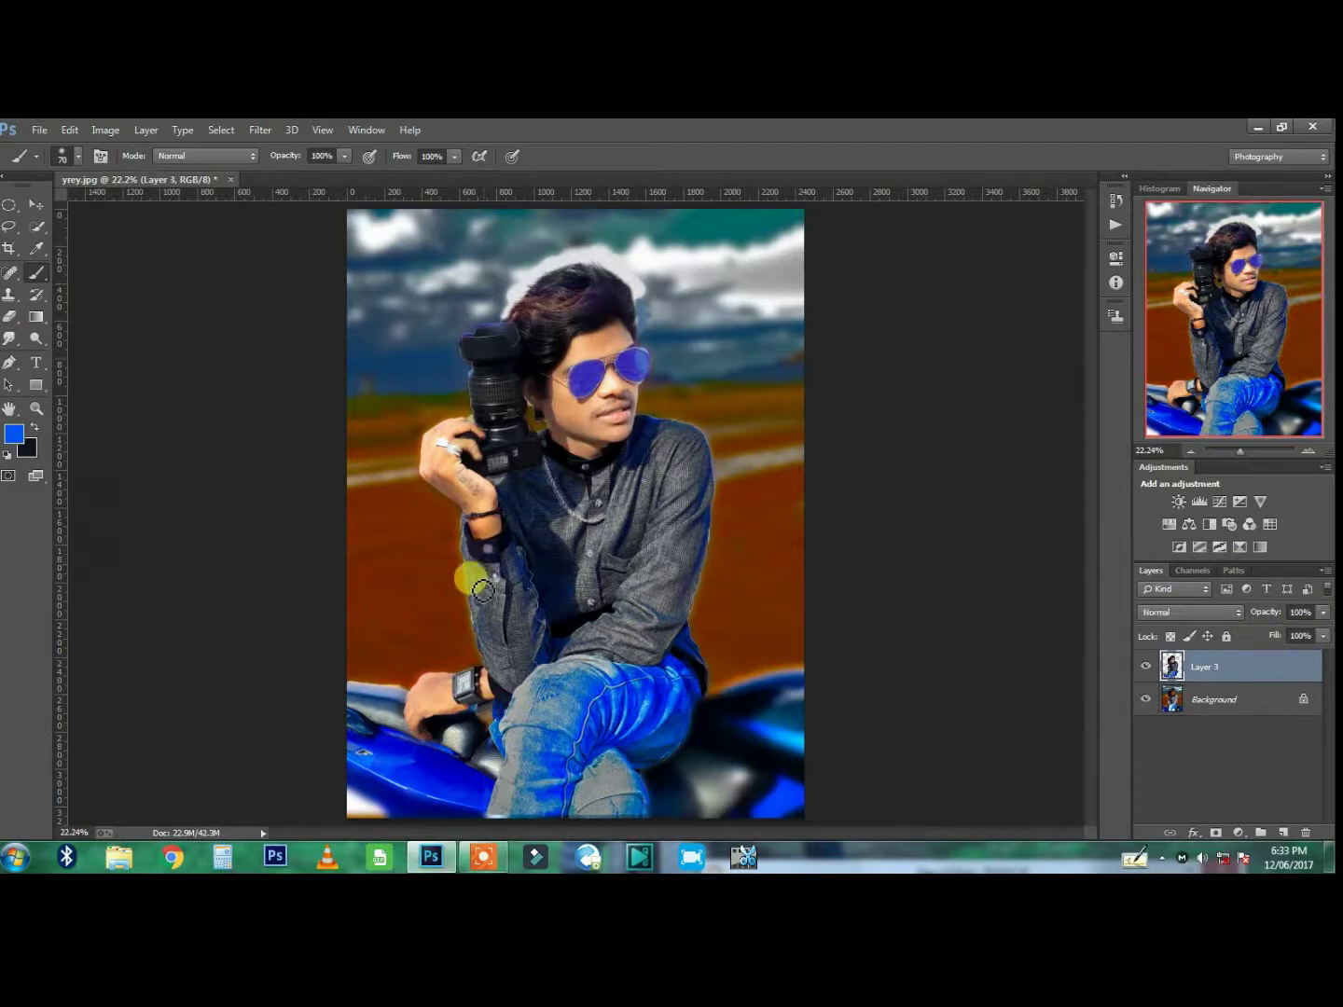
- Drag the winged logo into the photo as Layer 4 and scale it into the top-right corner
left_click(39, 230)
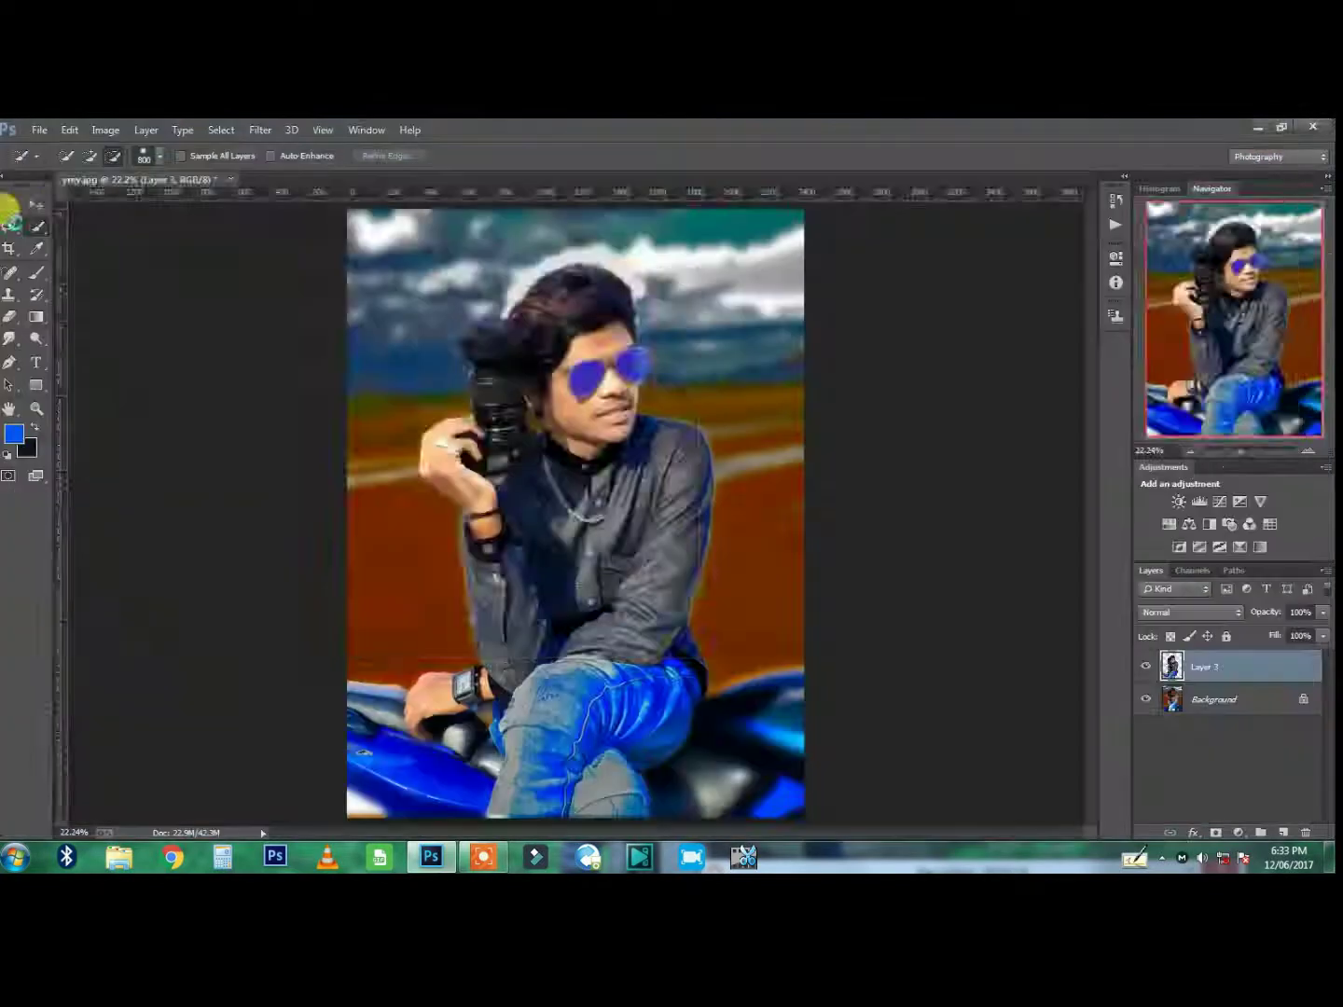
mouse_move(374, 485)
left_mouse_down()
mouse_move(686, 772)
mouse_move(592, 441)
mouse_move(702, 343)
mouse_move(679, 314)
left_mouse_up()
scroll(755, 300, "down", 1)
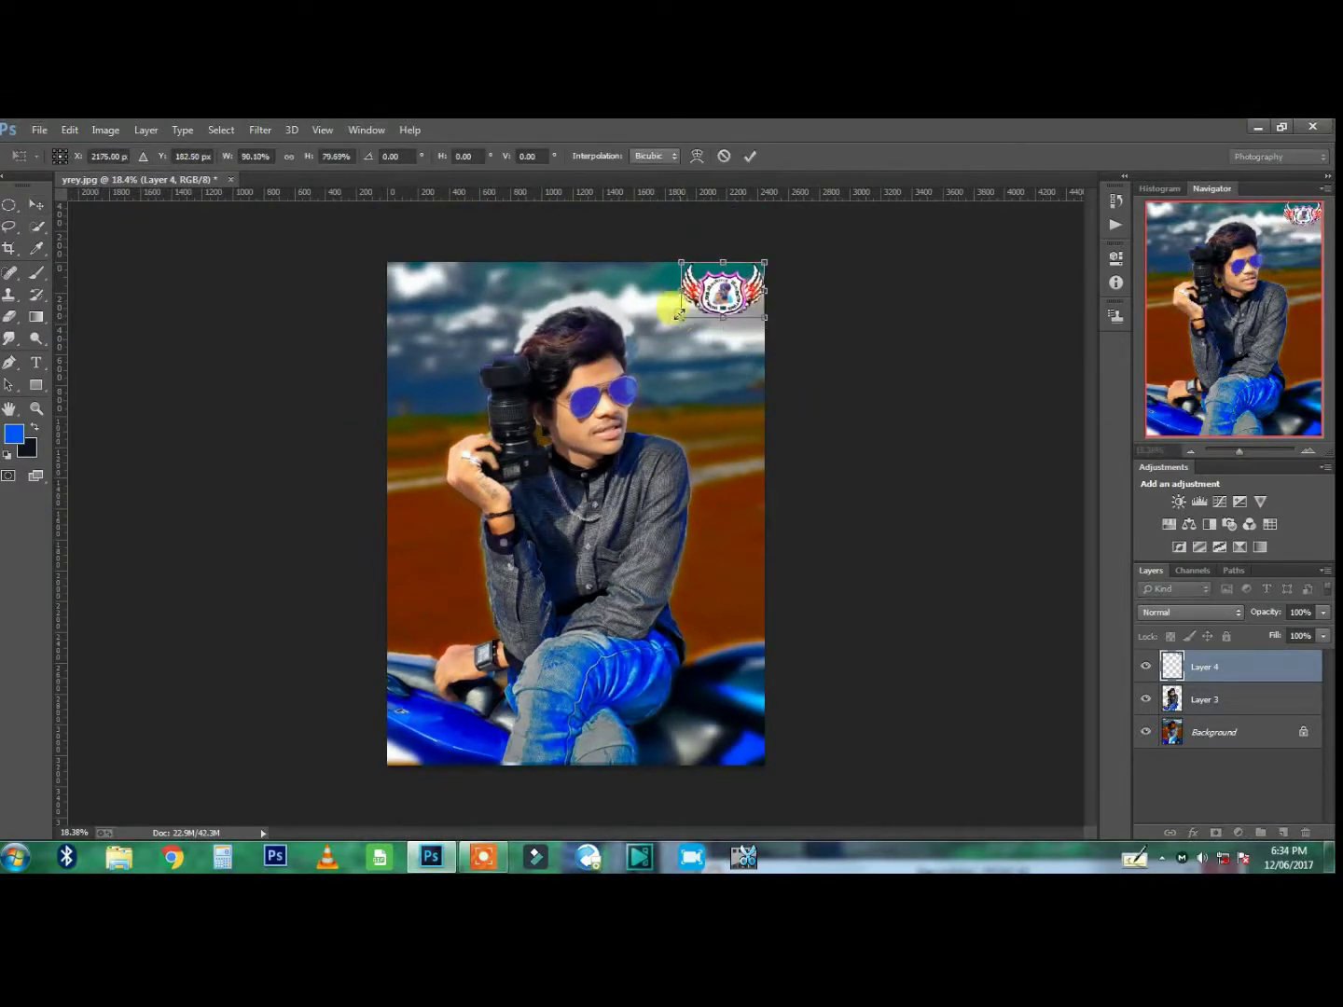
left_click(750, 155)
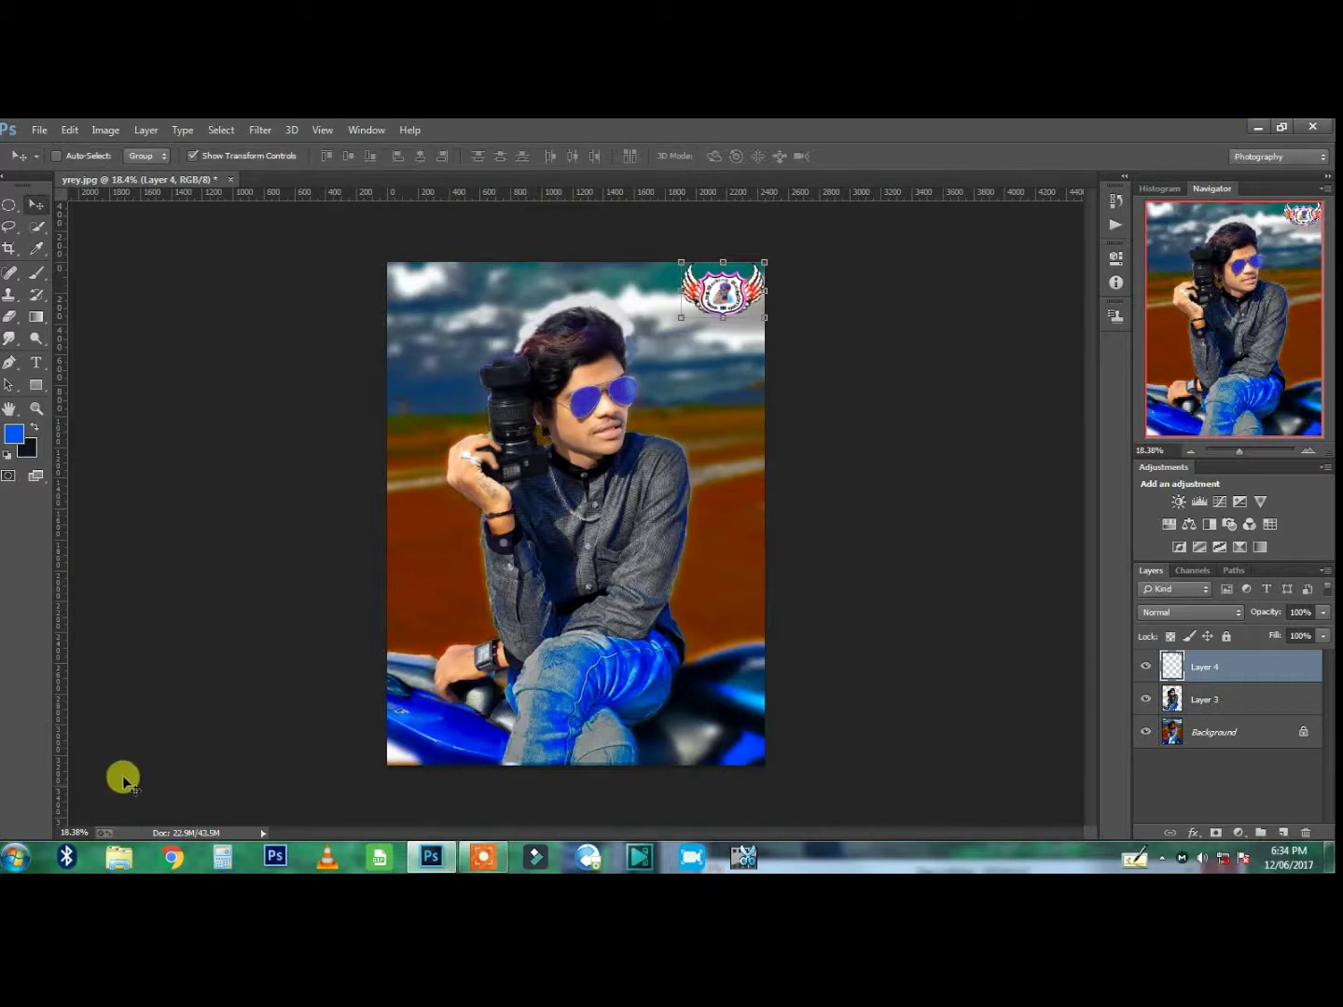
- Select Layer 3 and choose a warm orange foreground colour for the light leak
left_click(1180, 711)
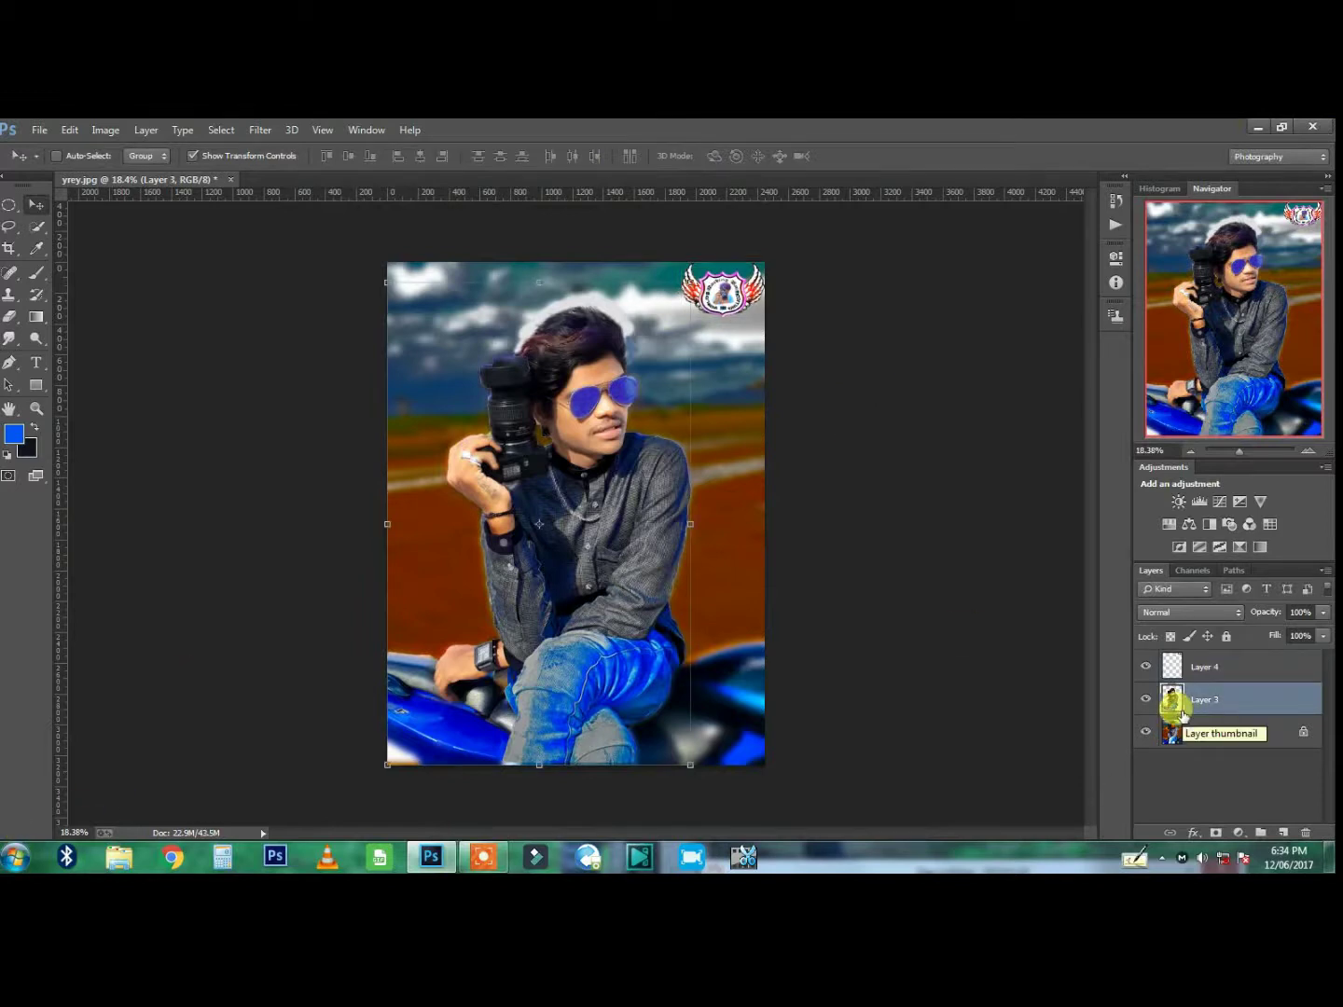
left_click(37, 248)
left_click(14, 433)
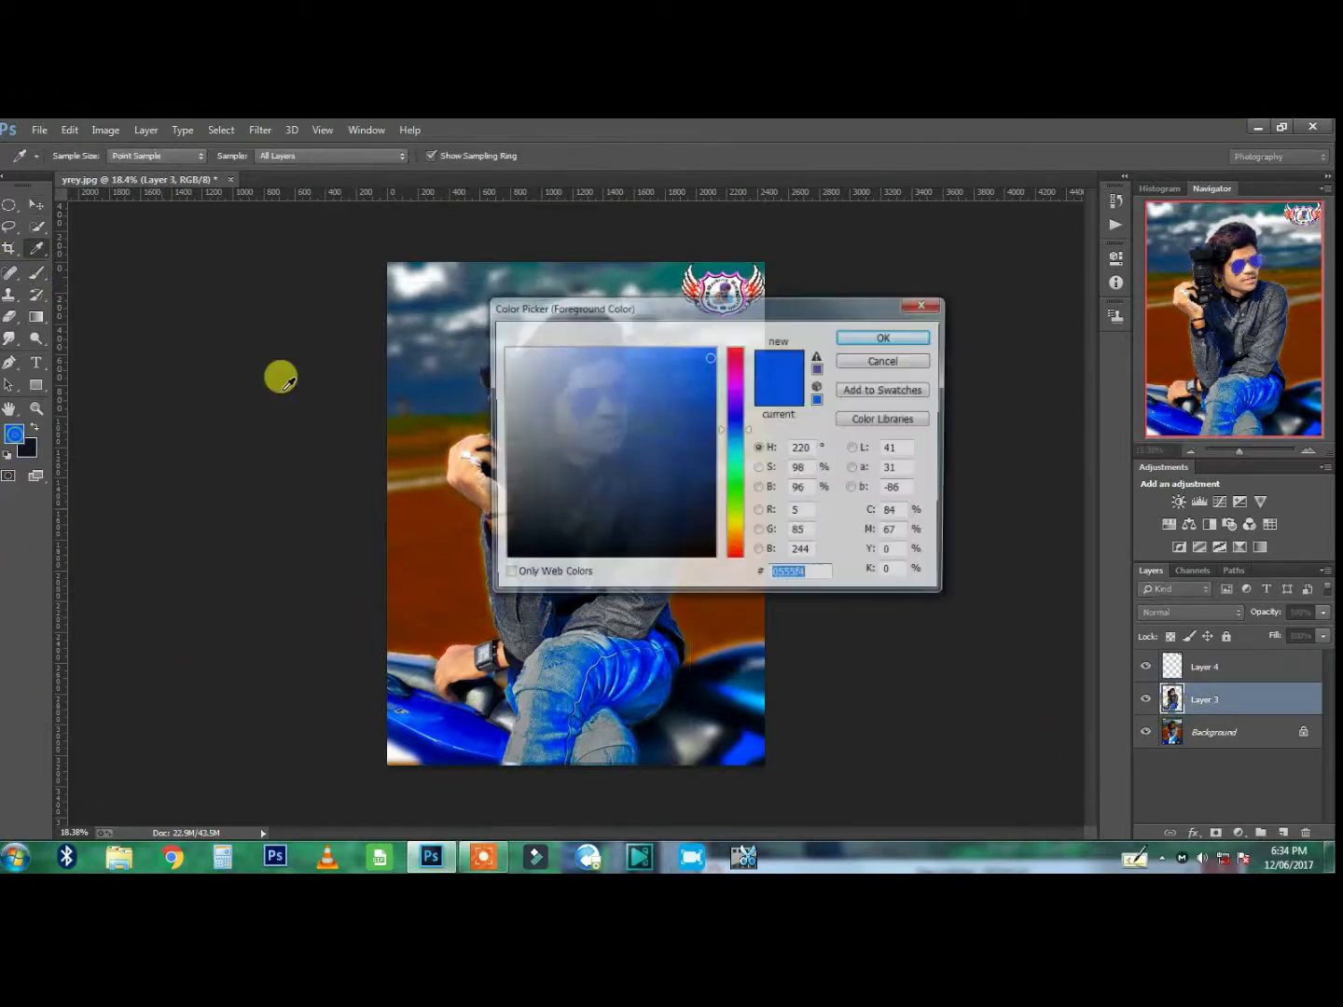
left_click(742, 539)
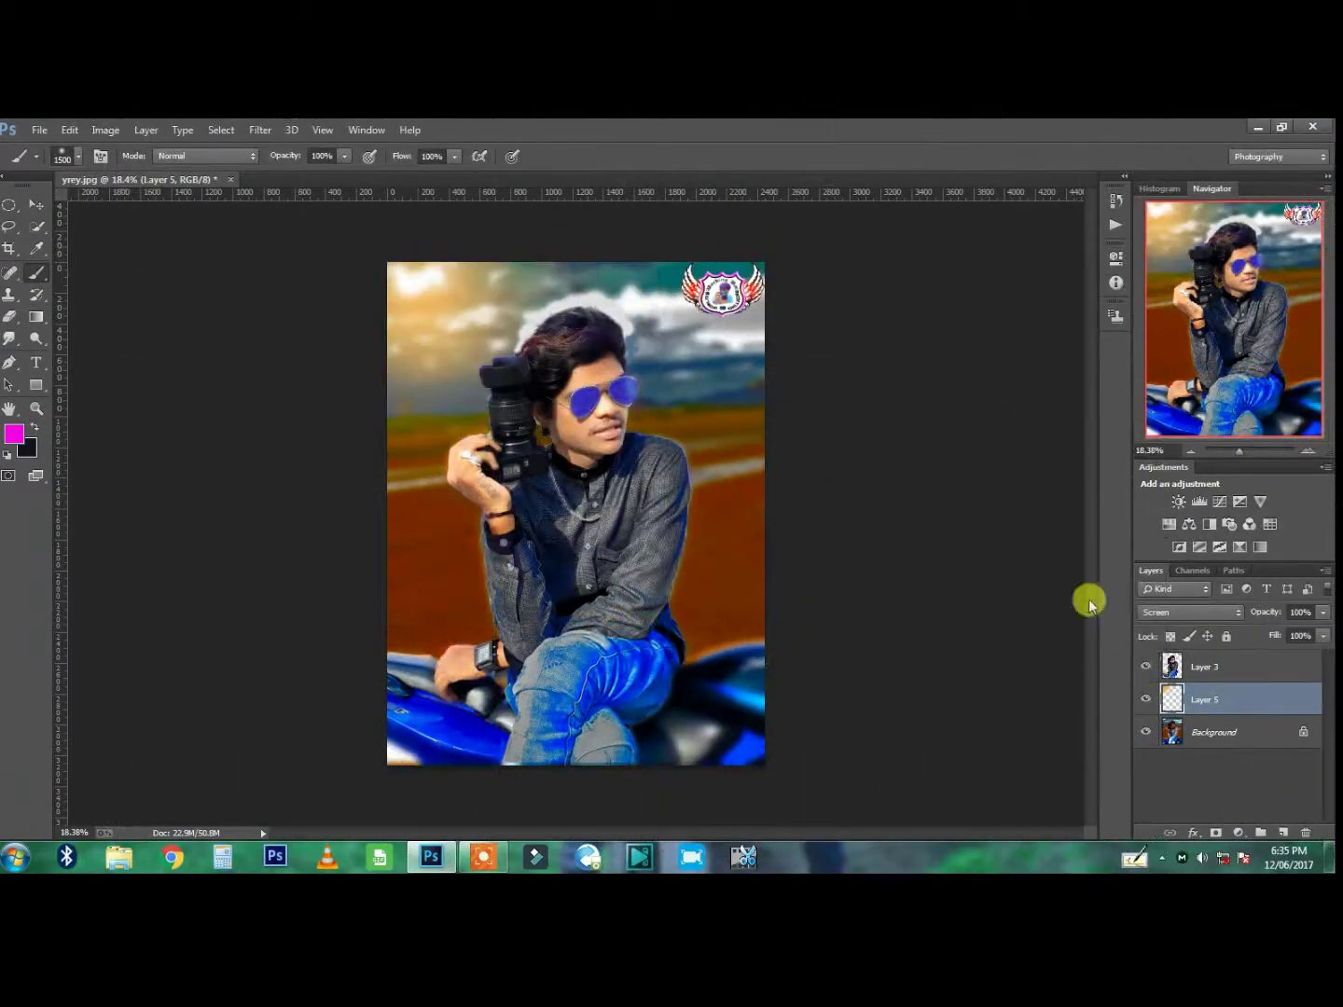
- Enlarge the orange light-leak glow across the top-left sky and commit it
left_click(36, 205)
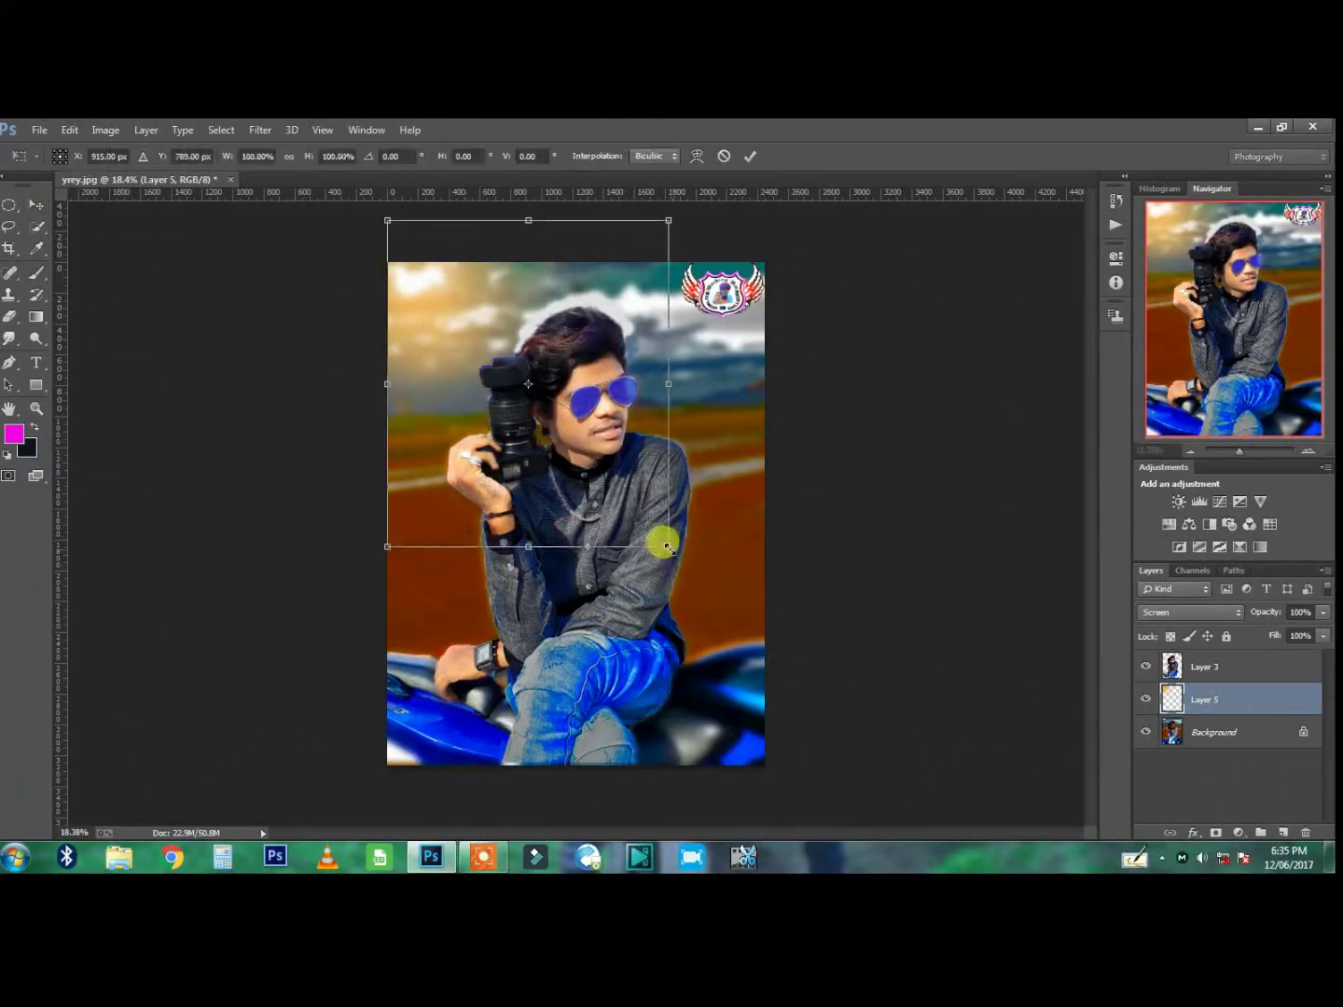
left_click_drag(670, 548, 686, 569)
left_click(742, 150)
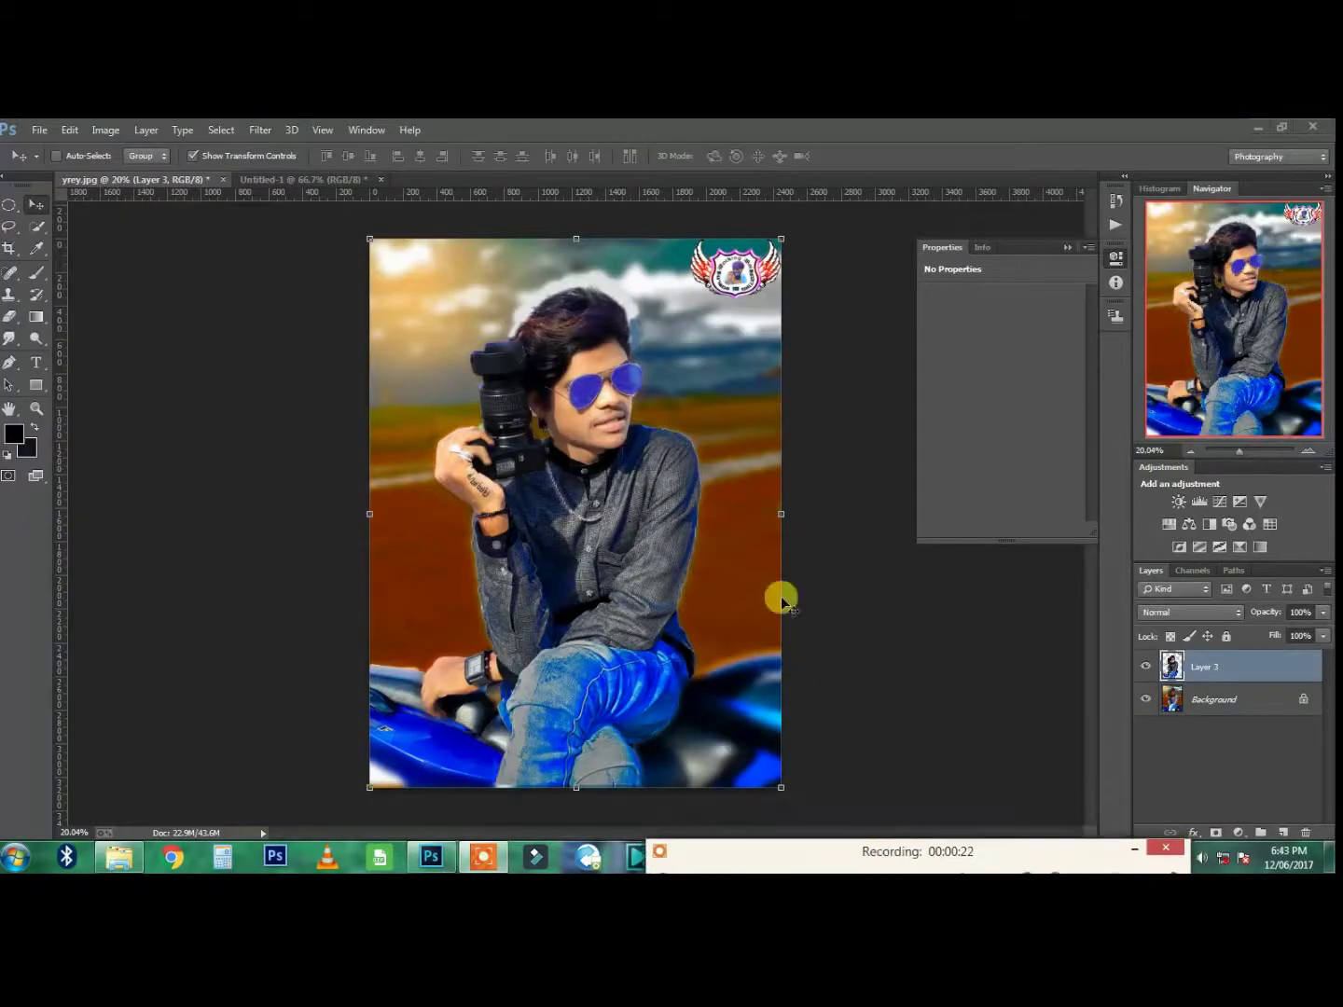
- Bring the camera sketch from Untitled-1 into the photo and shrink it onto the wrist
left_click_drag(211, 462, 477, 508)
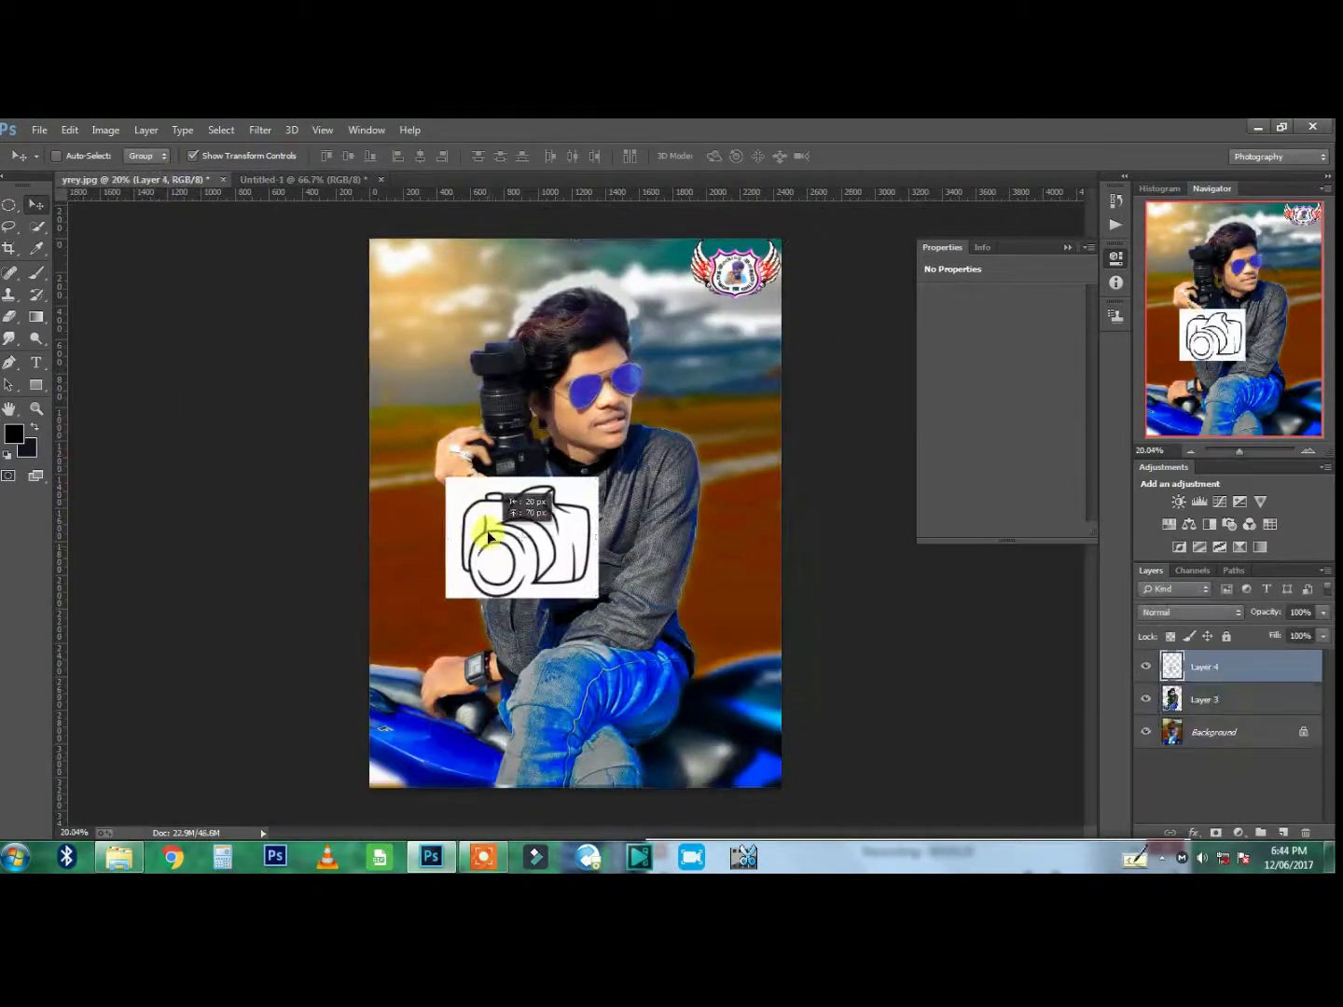
scroll(490, 548, "up", 3)
mouse_move(706, 668)
left_mouse_down()
mouse_move(645, 613)
mouse_move(615, 549)
mouse_move(516, 538)
left_mouse_up()
left_click(752, 156)
key("ctrl+t")
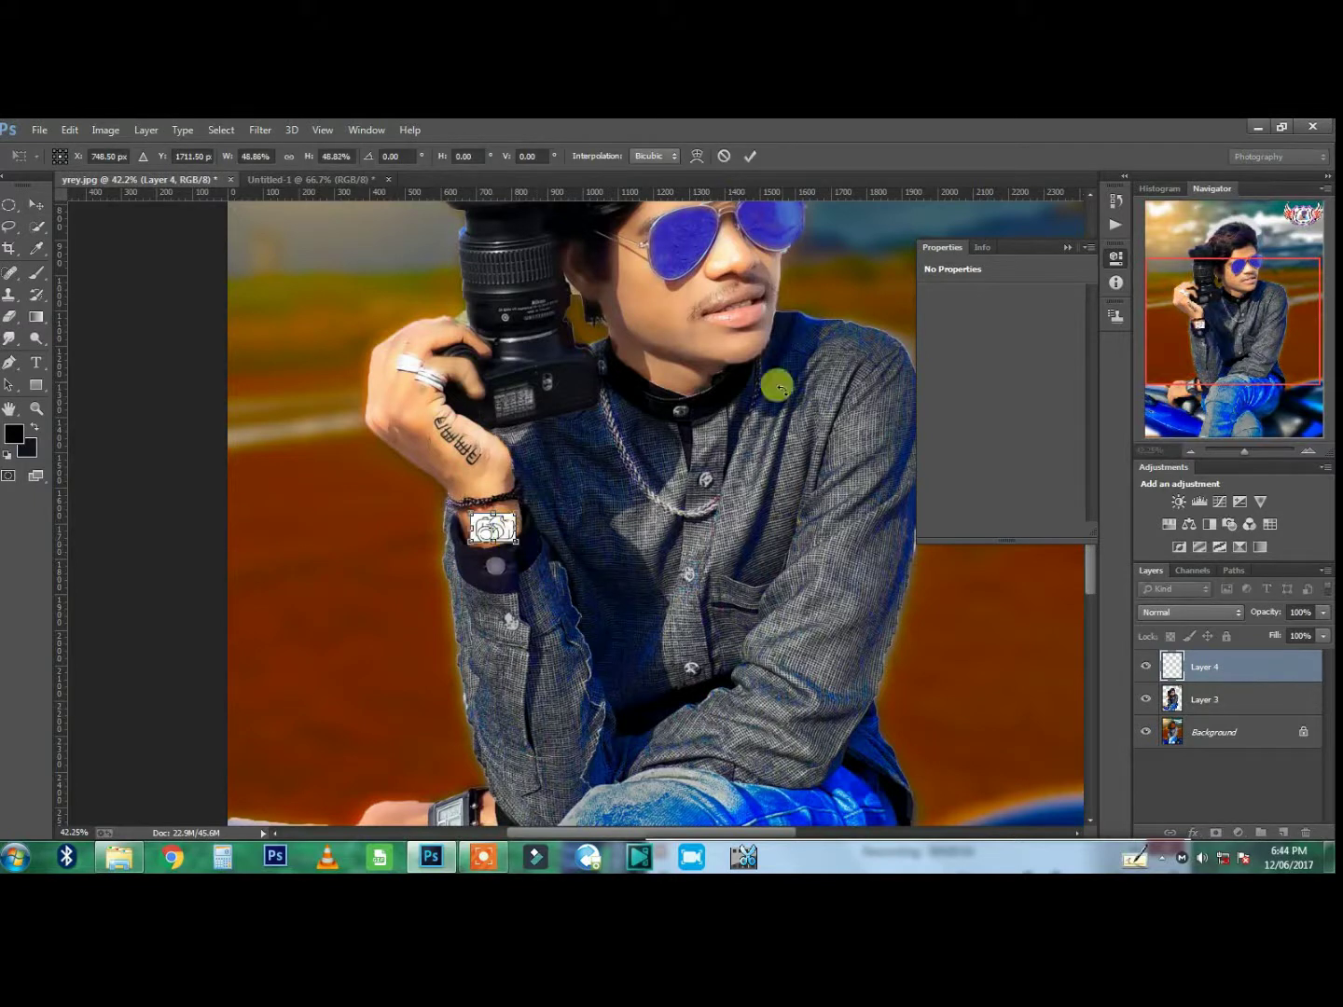
left_click(752, 157)
- Set the camera sketch to Multiply and rotate it to sit on the wrist like a tattoo
left_click(1175, 611)
left_click(1158, 234)
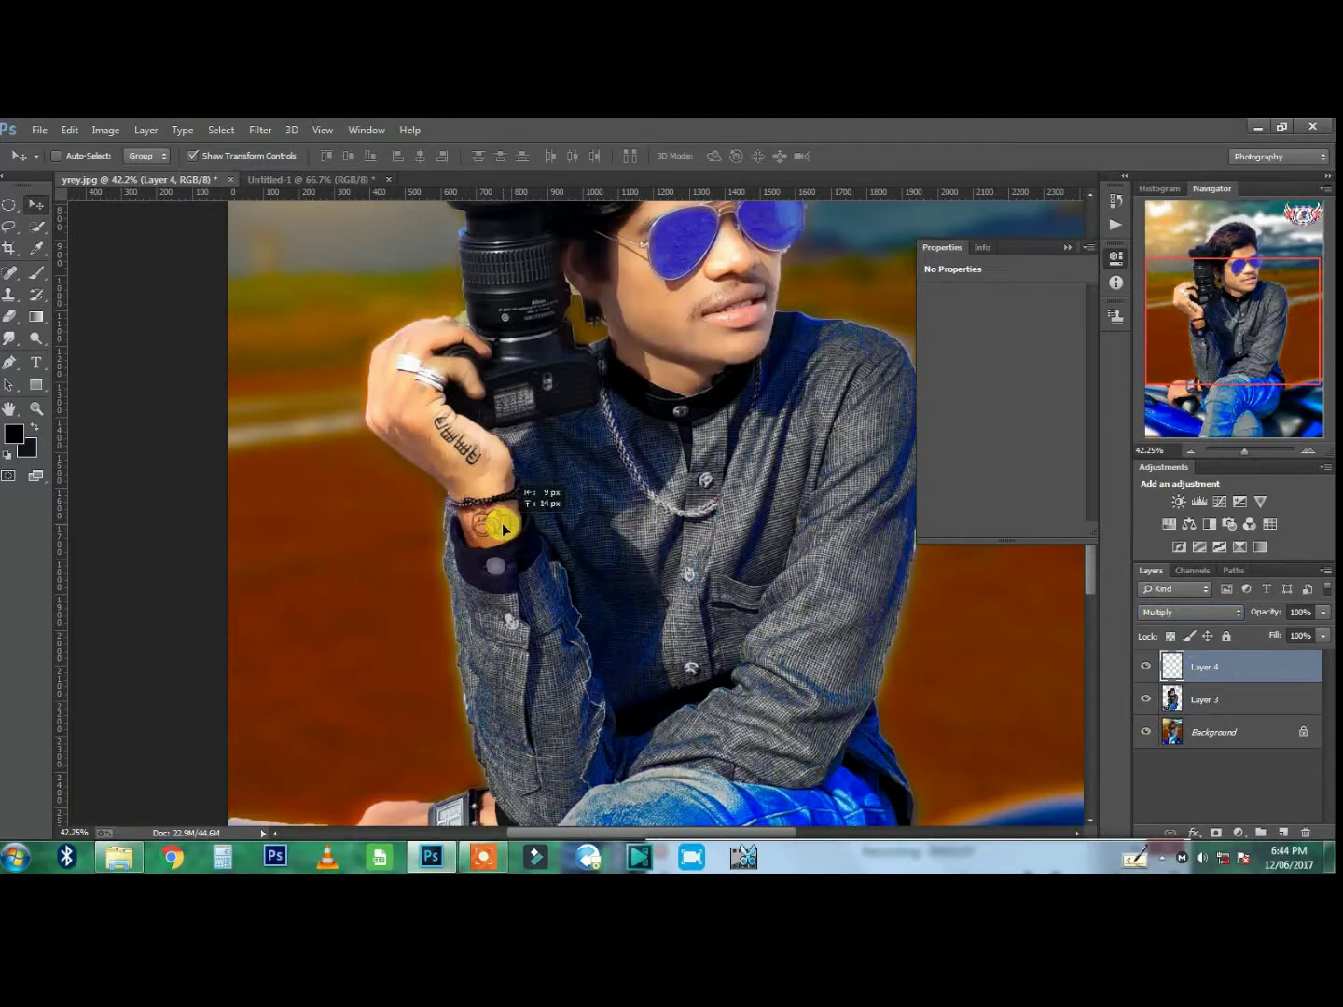
key("ctrl+t")
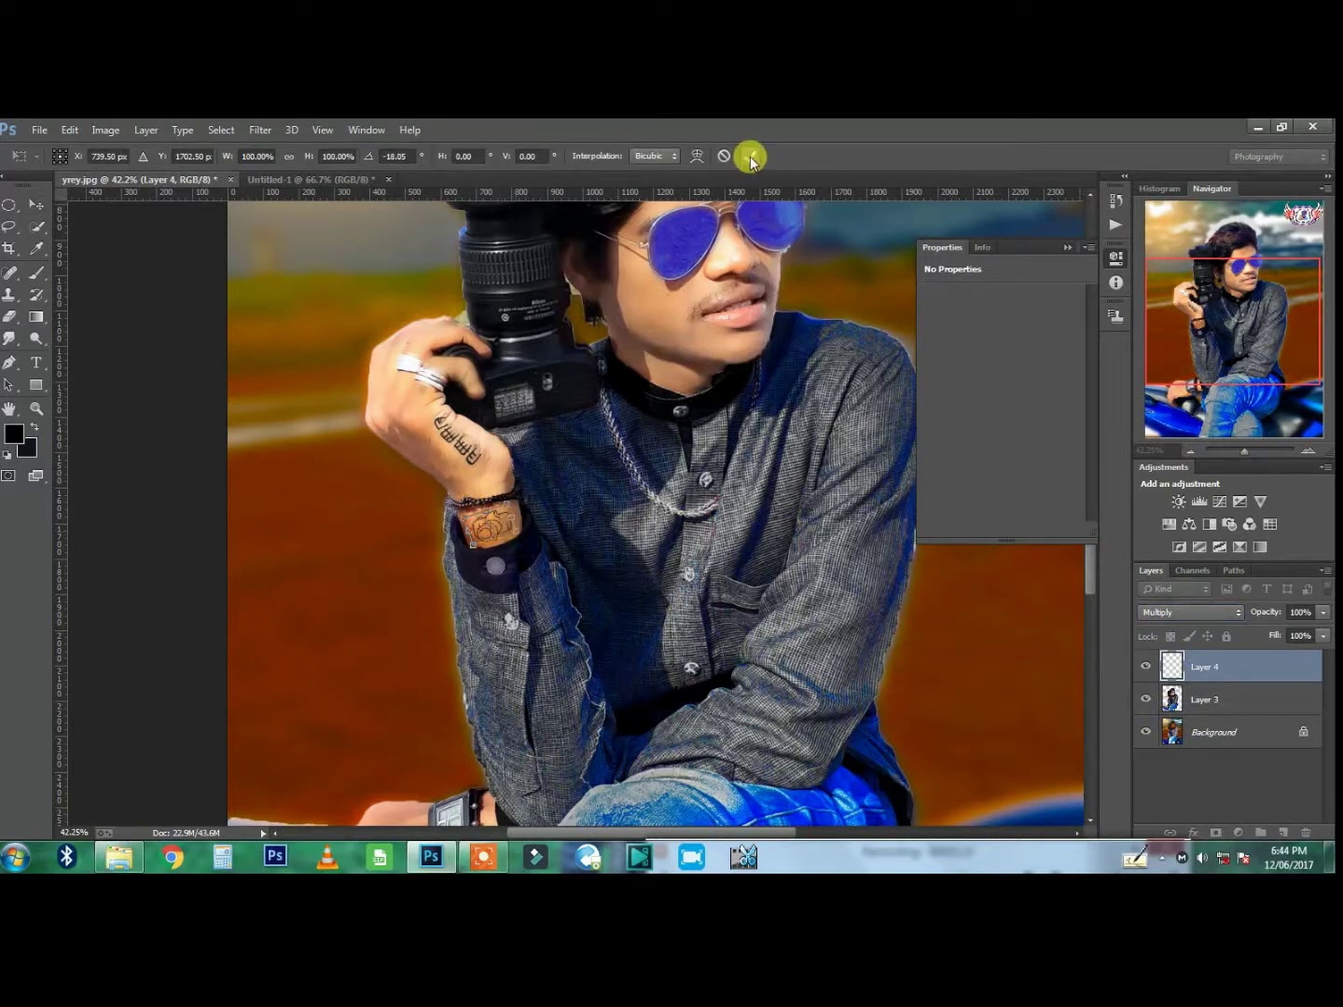
left_click(752, 155)
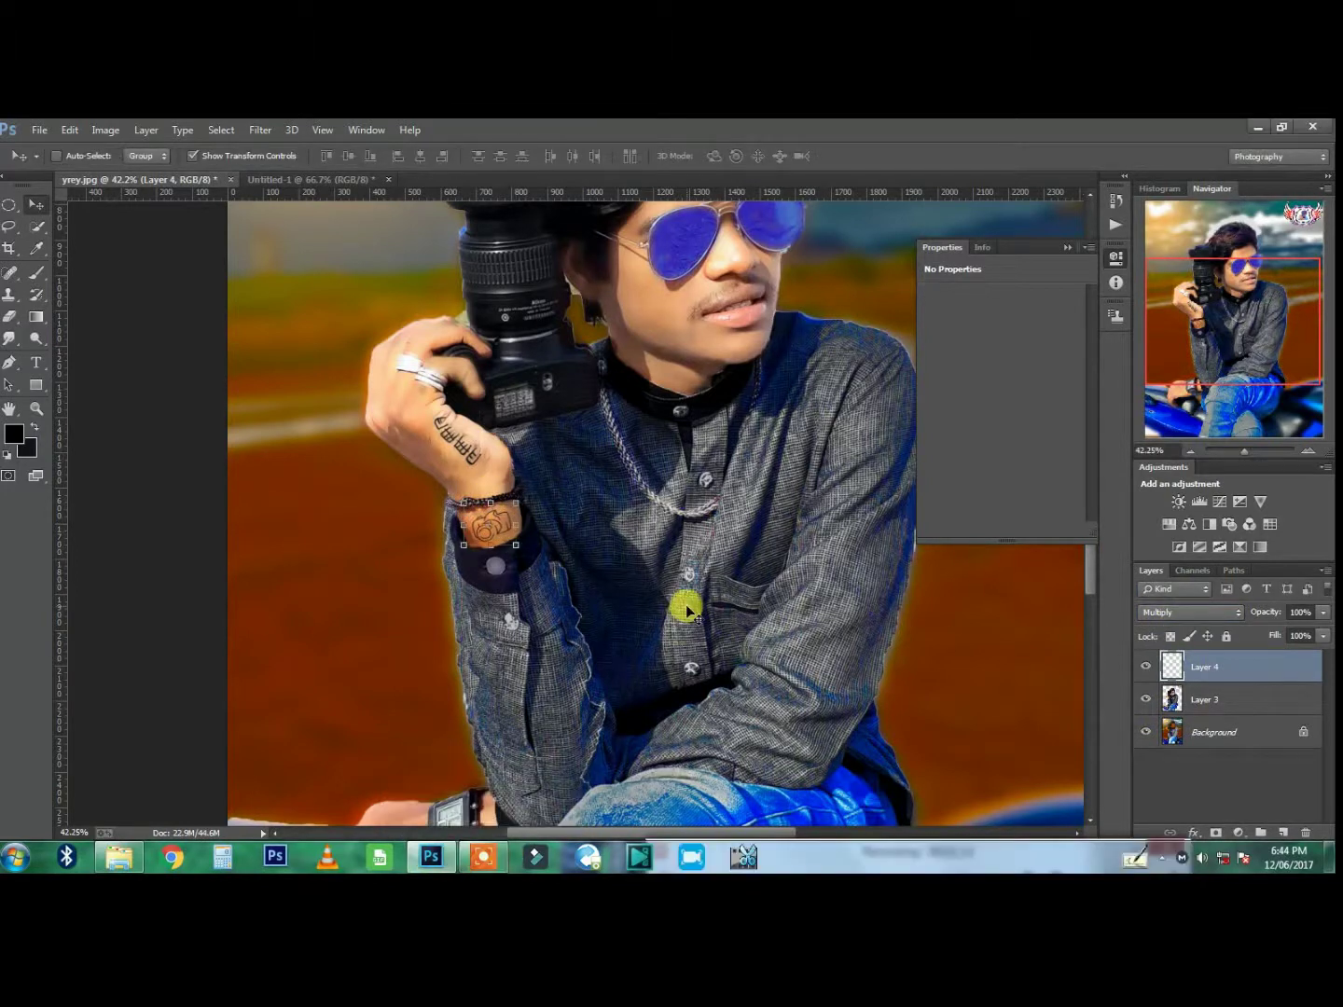
scroll(685, 604, "down", 2)
scroll(680, 601, "down", 1)
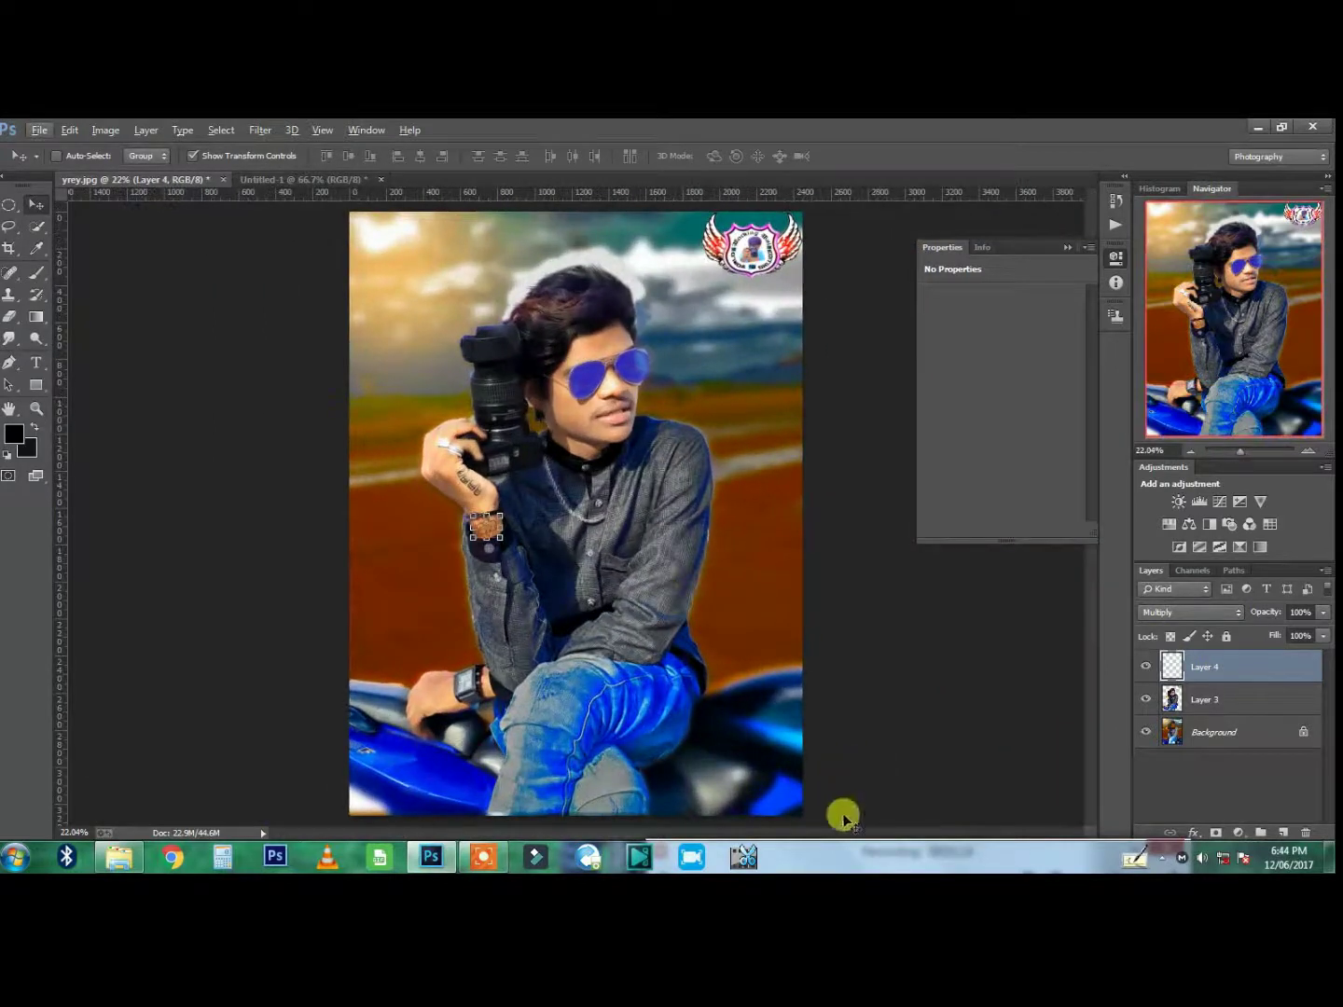